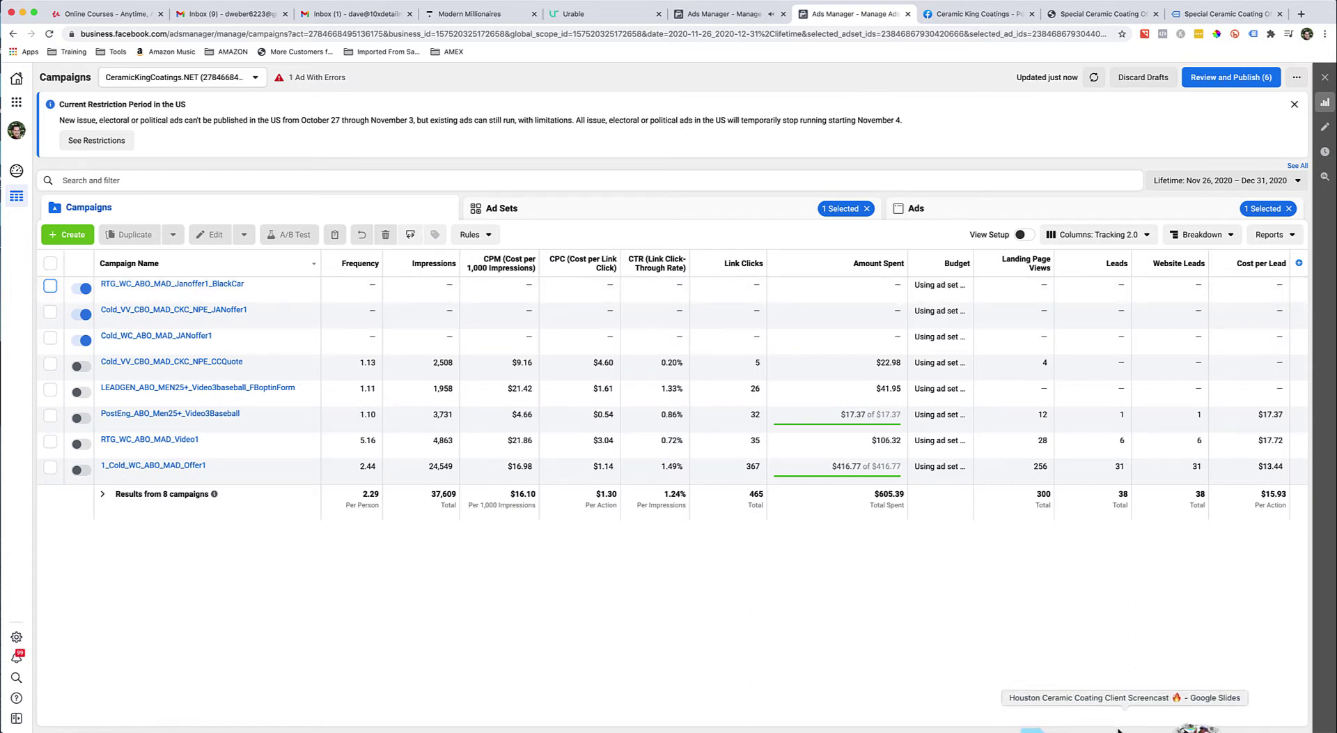
Open the ad sets of the 1_Cold_WC_ABO_MAD_Offer1 campaign
left_click(1089, 2)
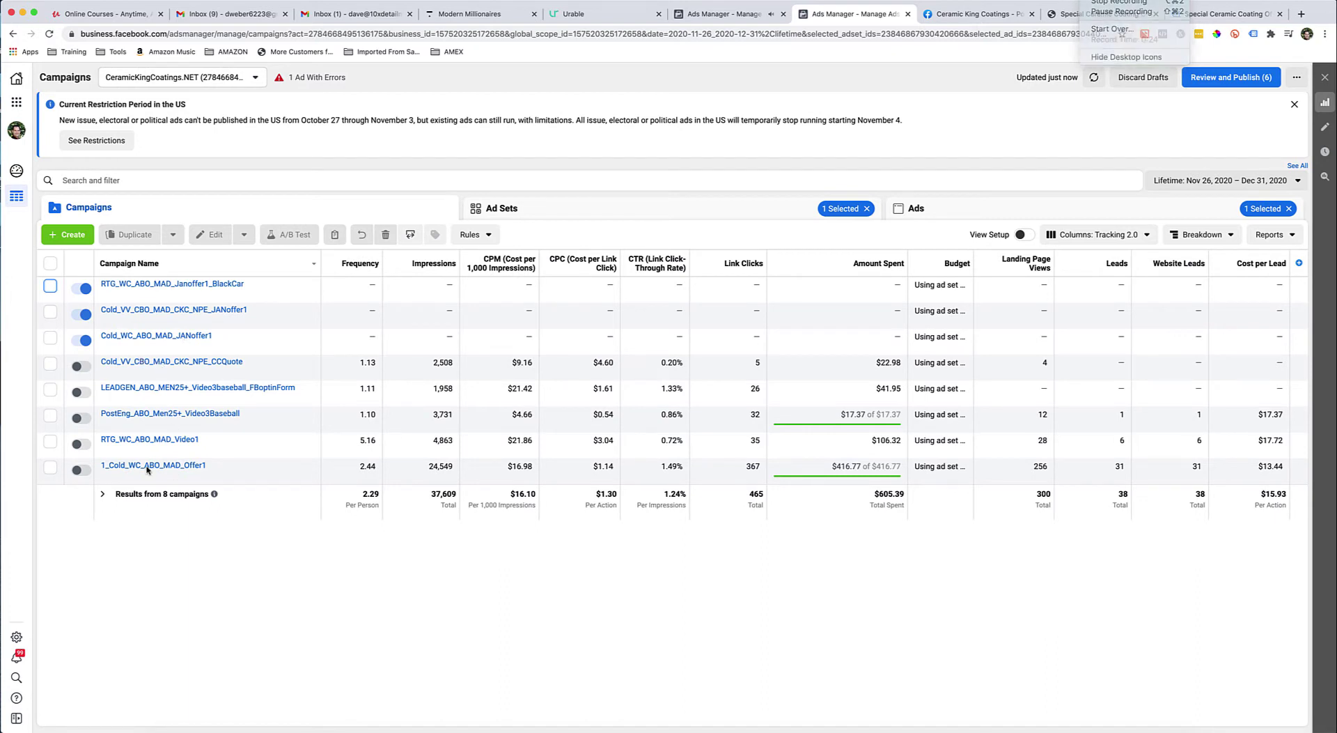
mouse_move(171, 467)
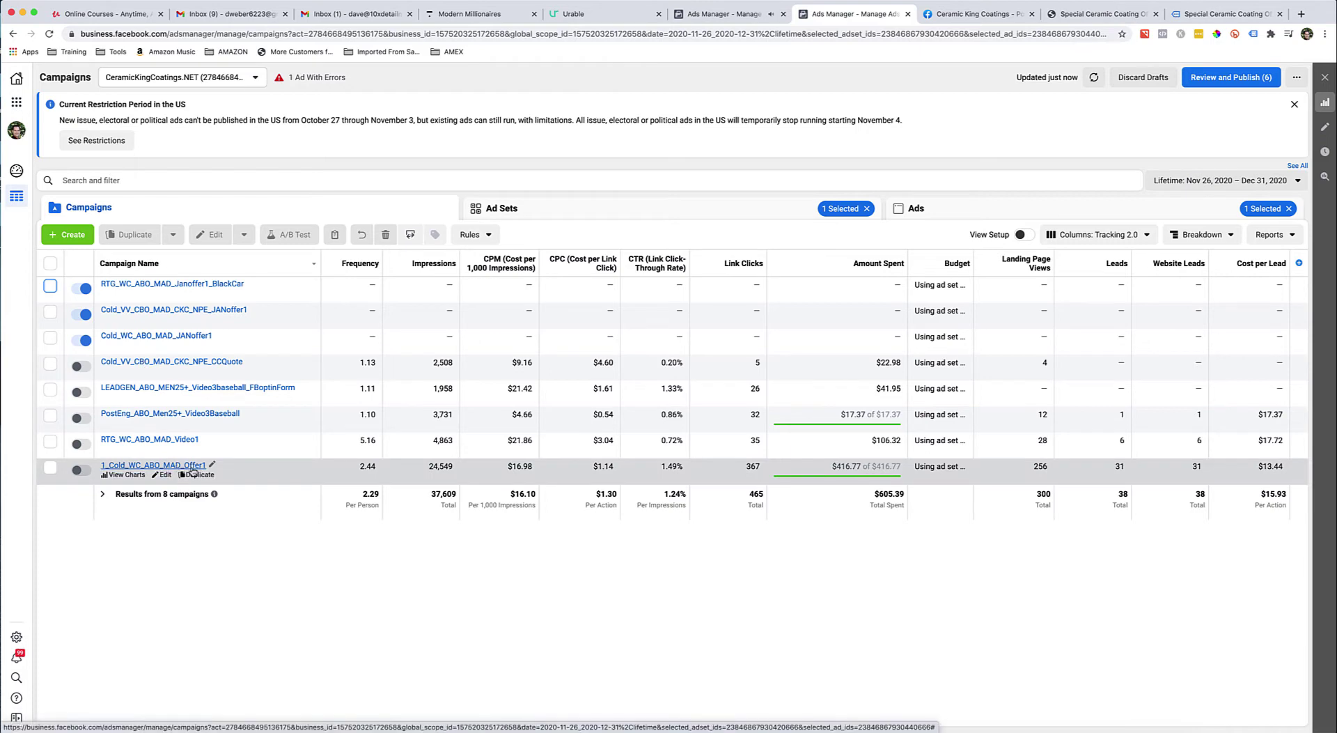
left_click(192, 466)
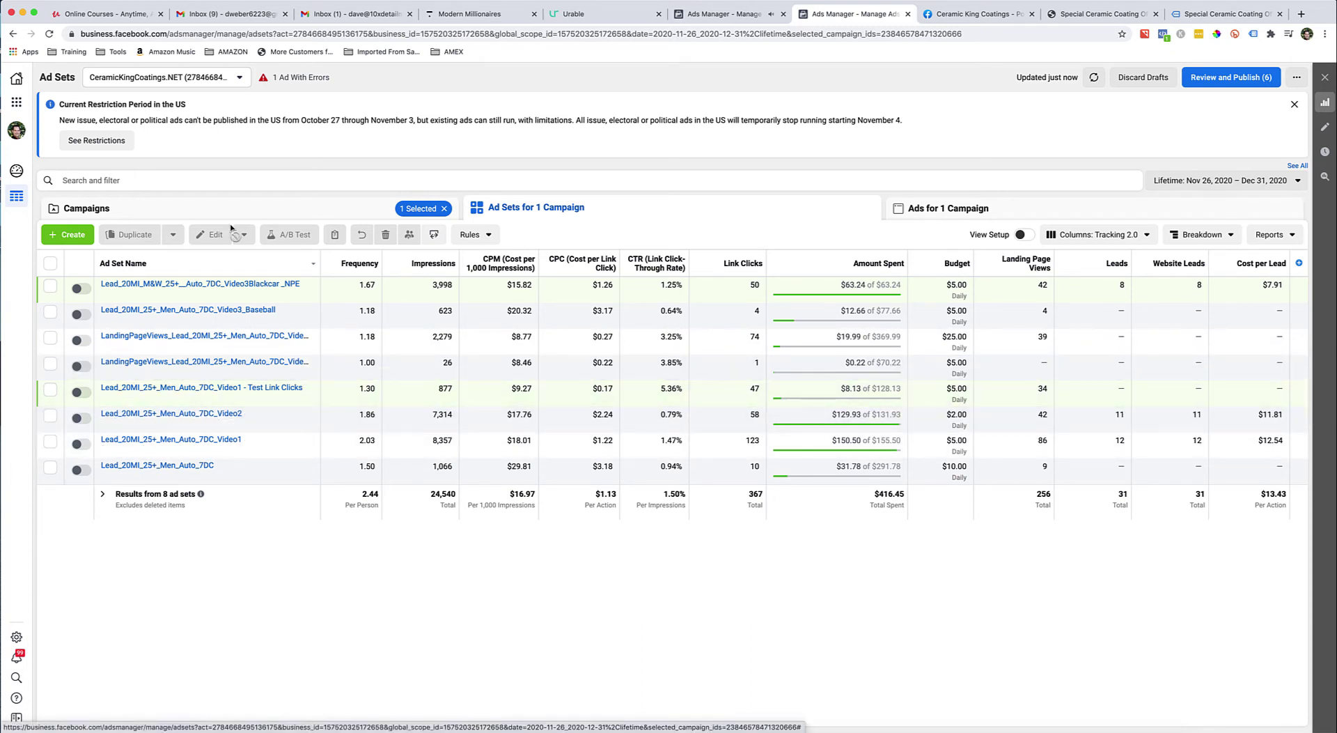
Bring up duplication for the Video3Blackcar _NPE ad set, cancel it, and return to the campaigns list with the campaign deselected
left_click(236, 293)
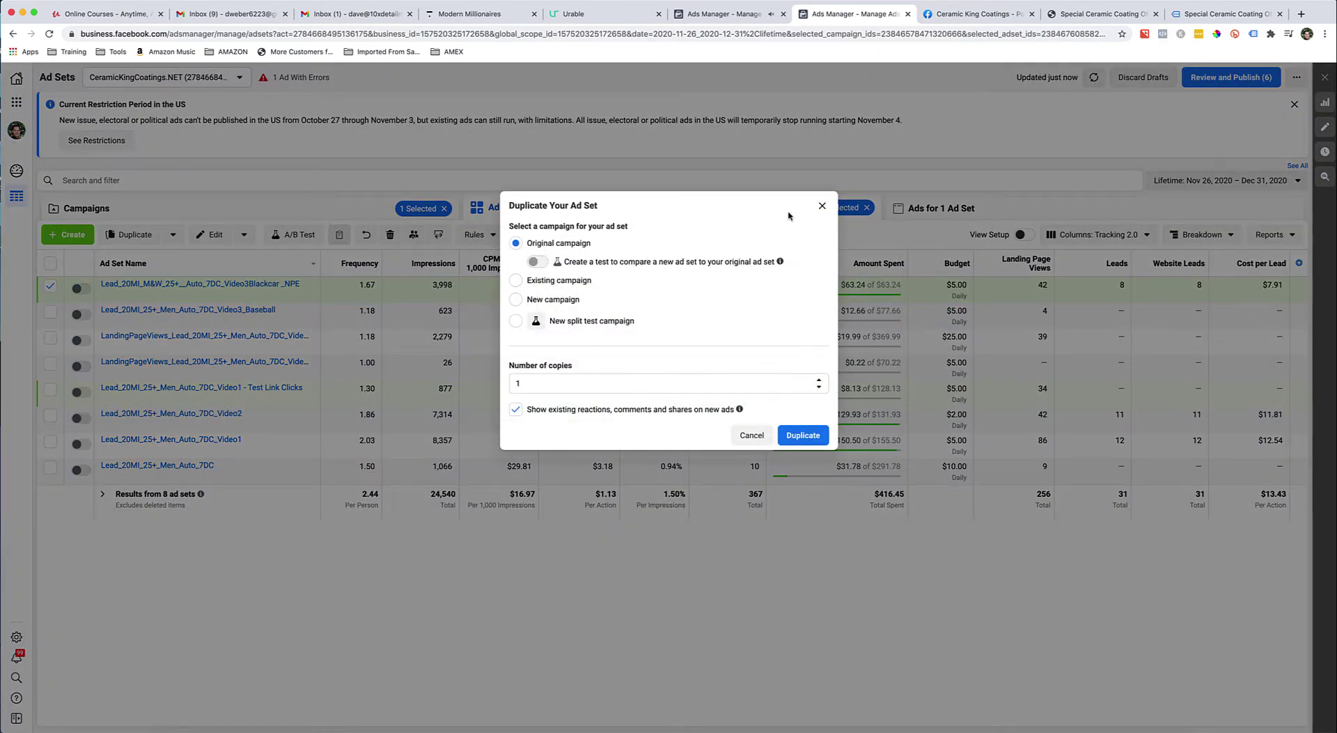
left_click(822, 207)
left_click(333, 210)
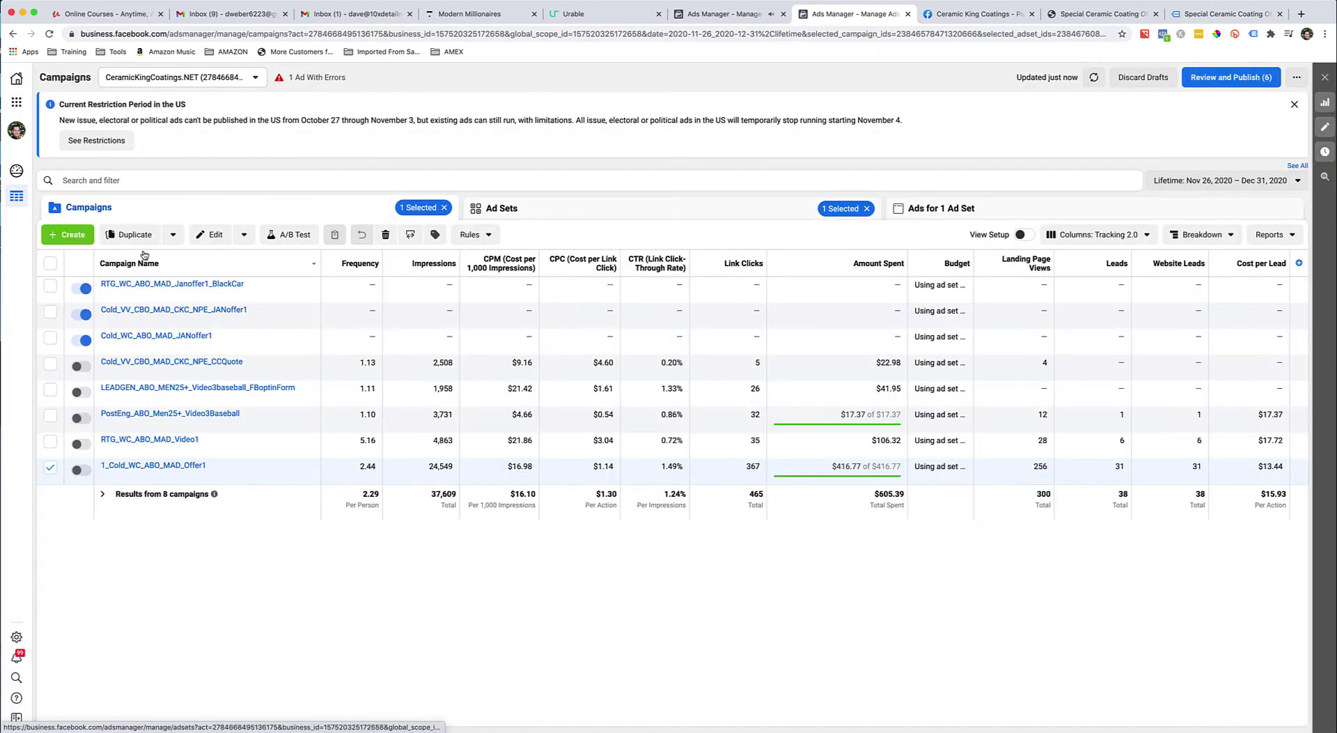
left_click(50, 468)
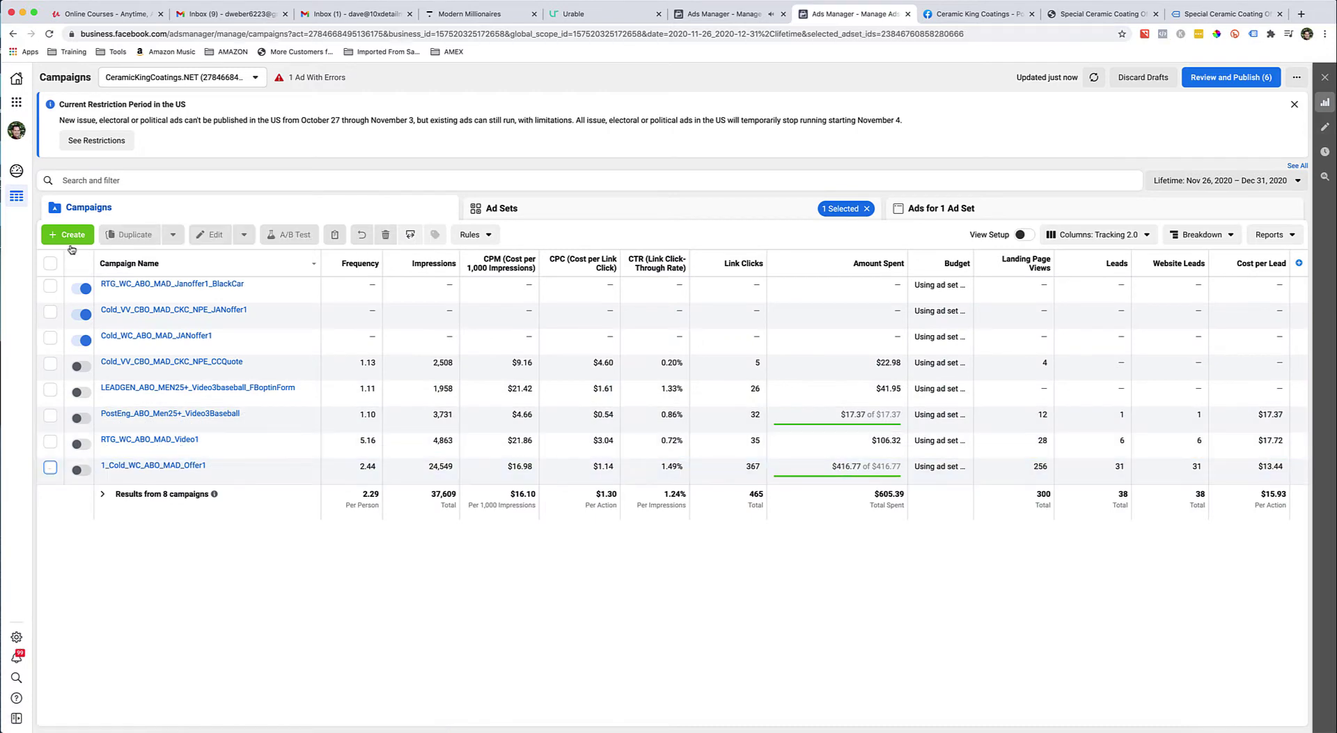
left_click(68, 234)
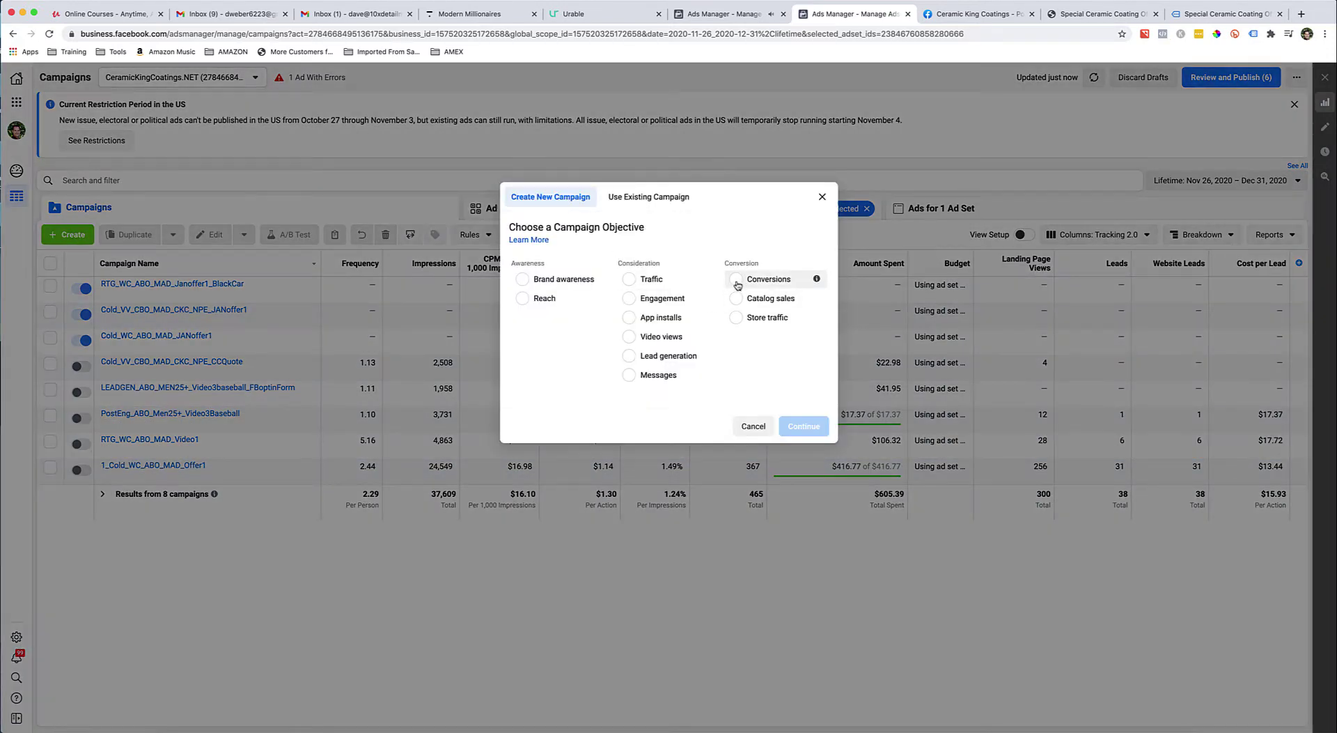
left_click(737, 281)
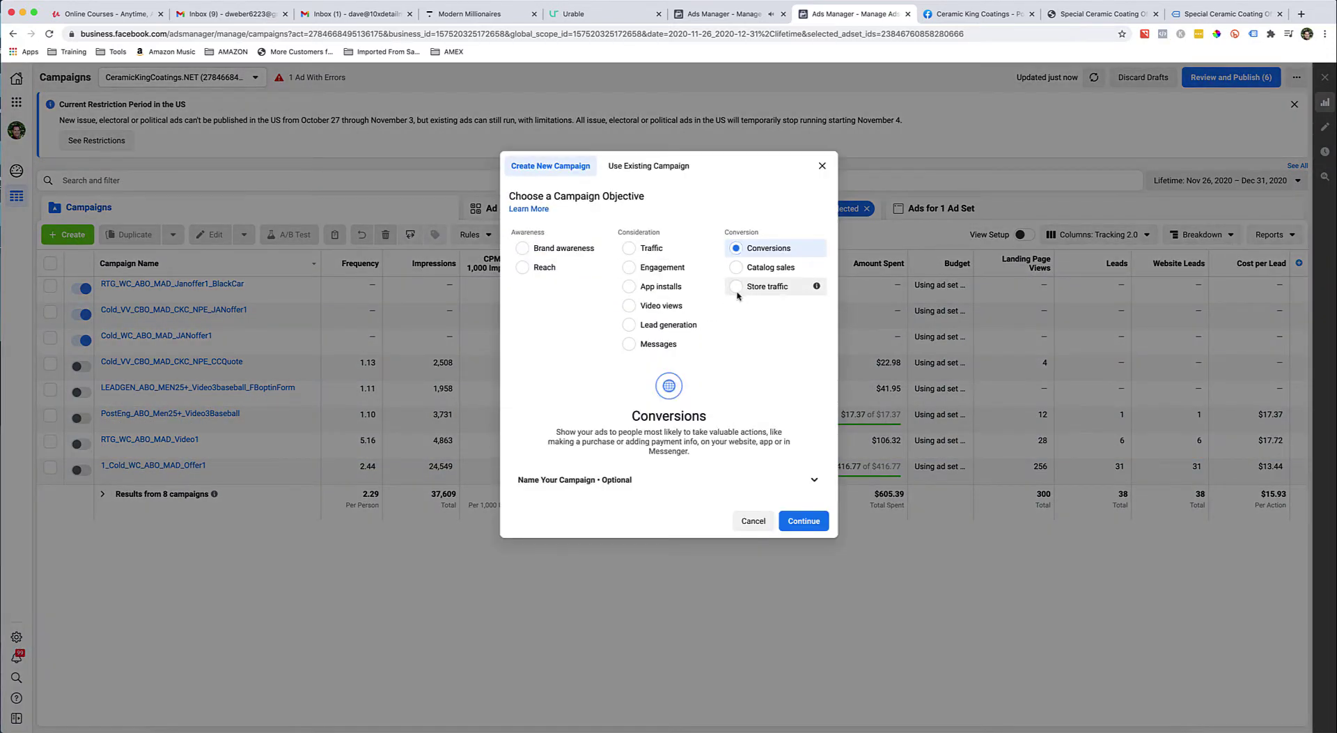
left_click(821, 166)
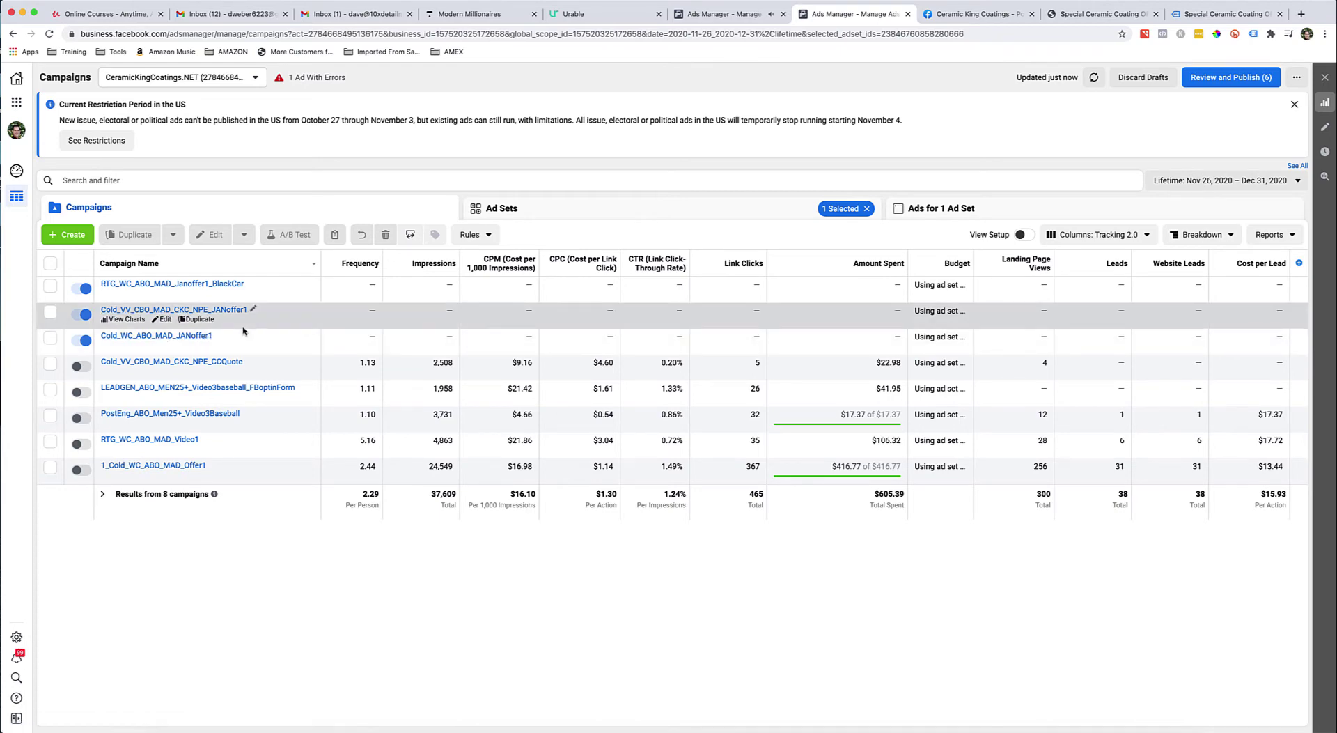
Check the post ID in the web address of the Ceramic King Coatings Facebook post and return to Ads Manager
left_click(973, 14)
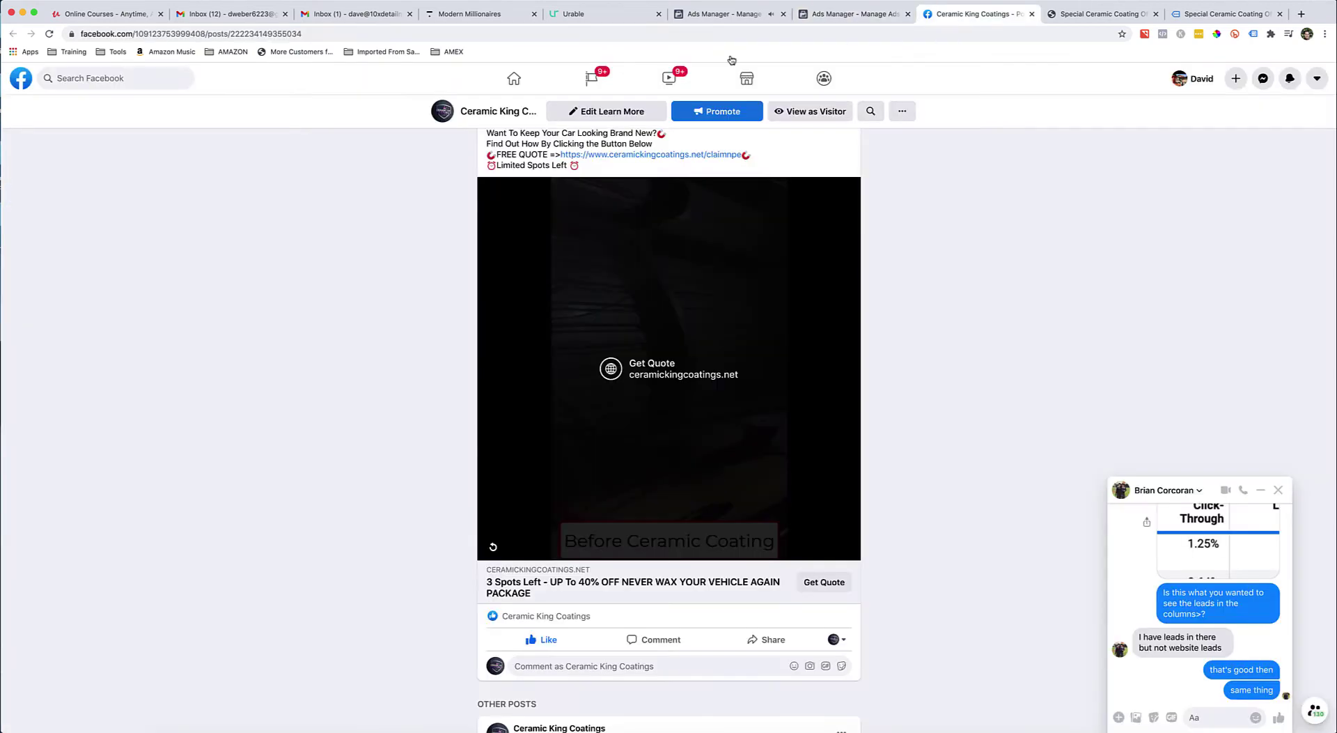
left_click_drag(302, 34, 229, 37)
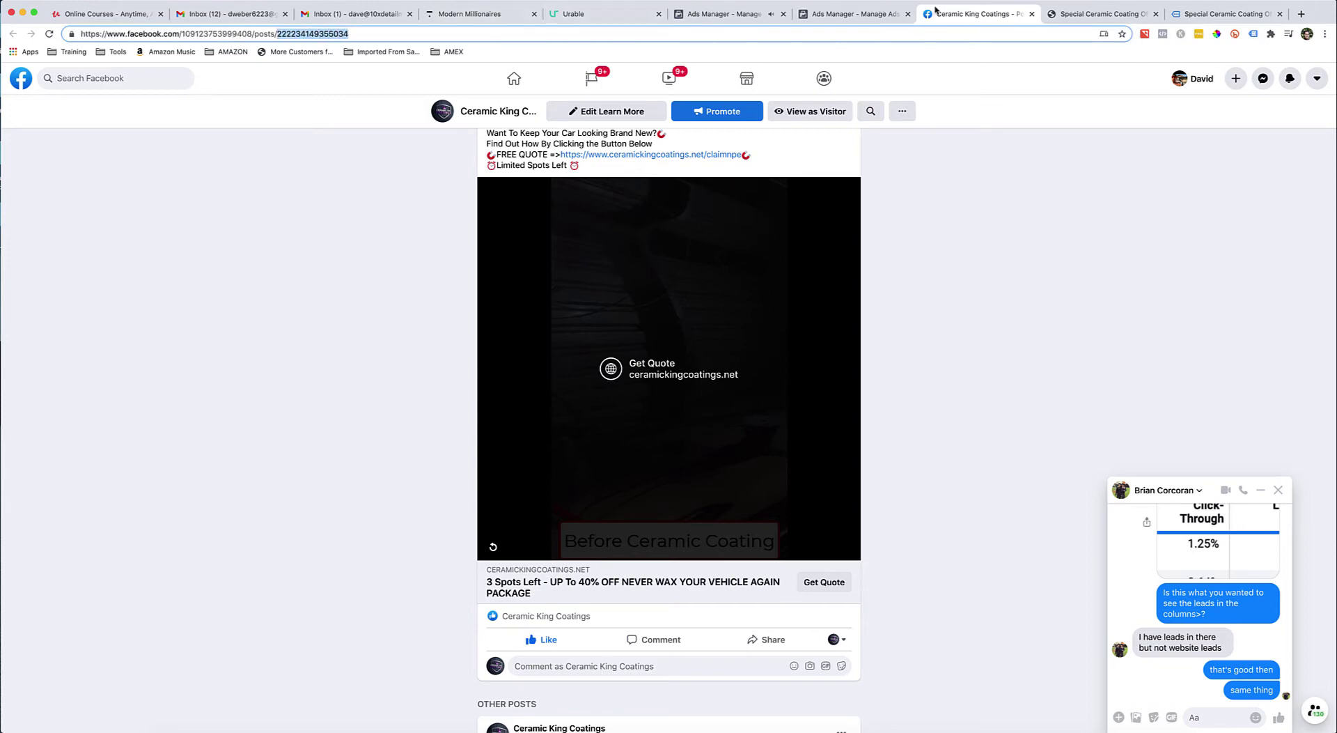
left_click(853, 14)
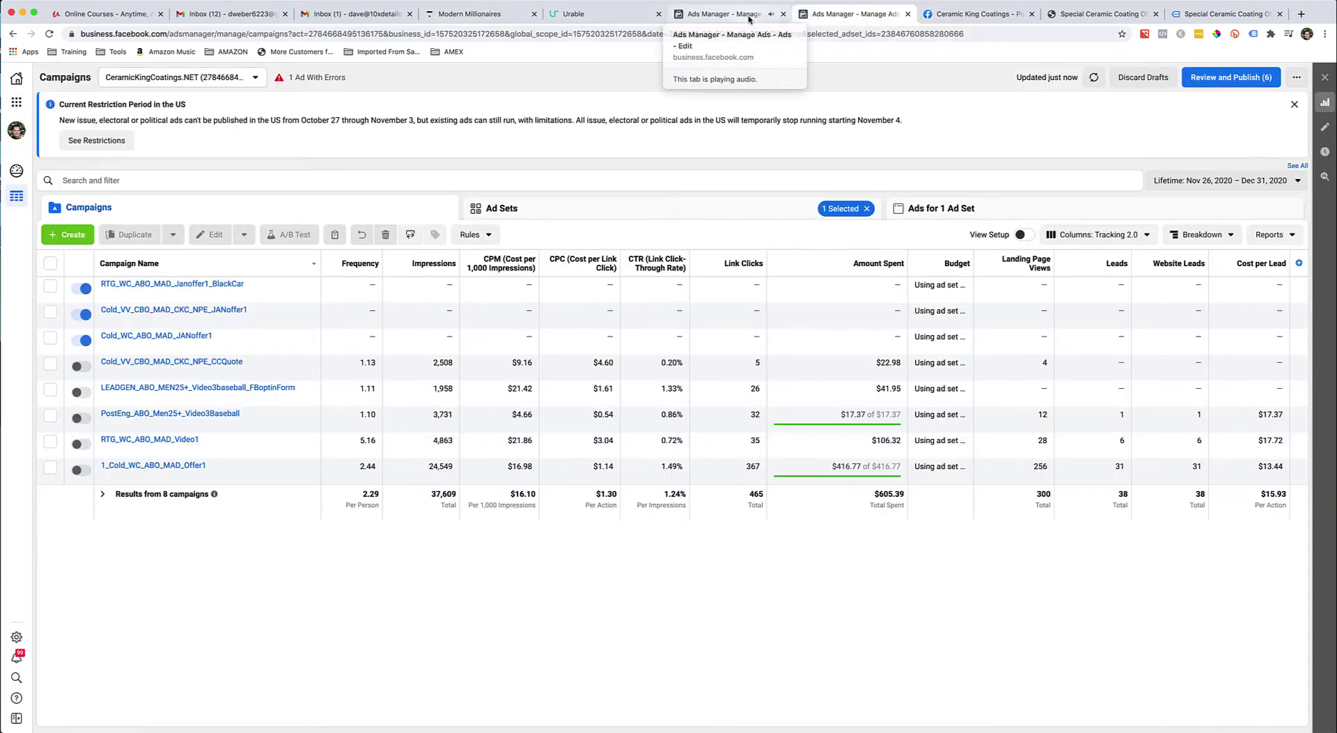
Open the Video3Blackcar _NPE ad set of the Cold_WC_ABO_MAD_JANoffer1 campaign for editing
mouse_move(132, 344)
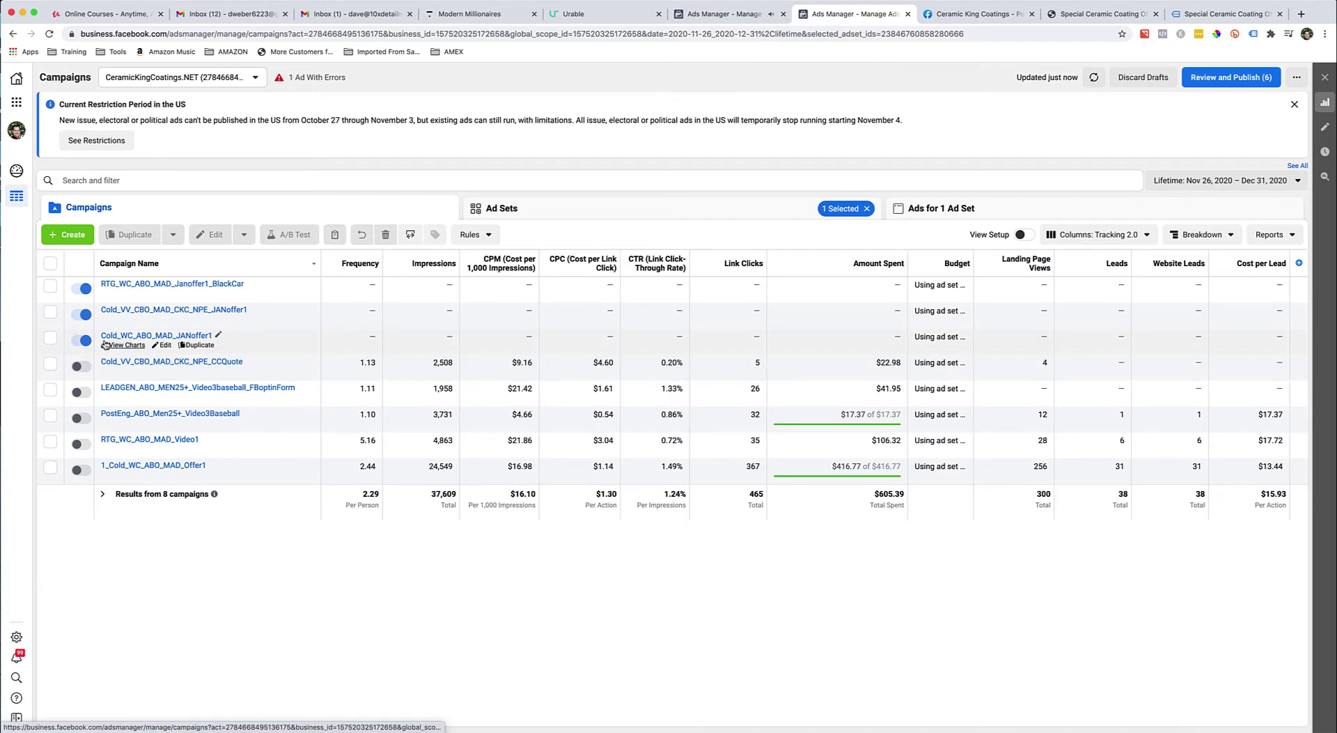
left_click(160, 337)
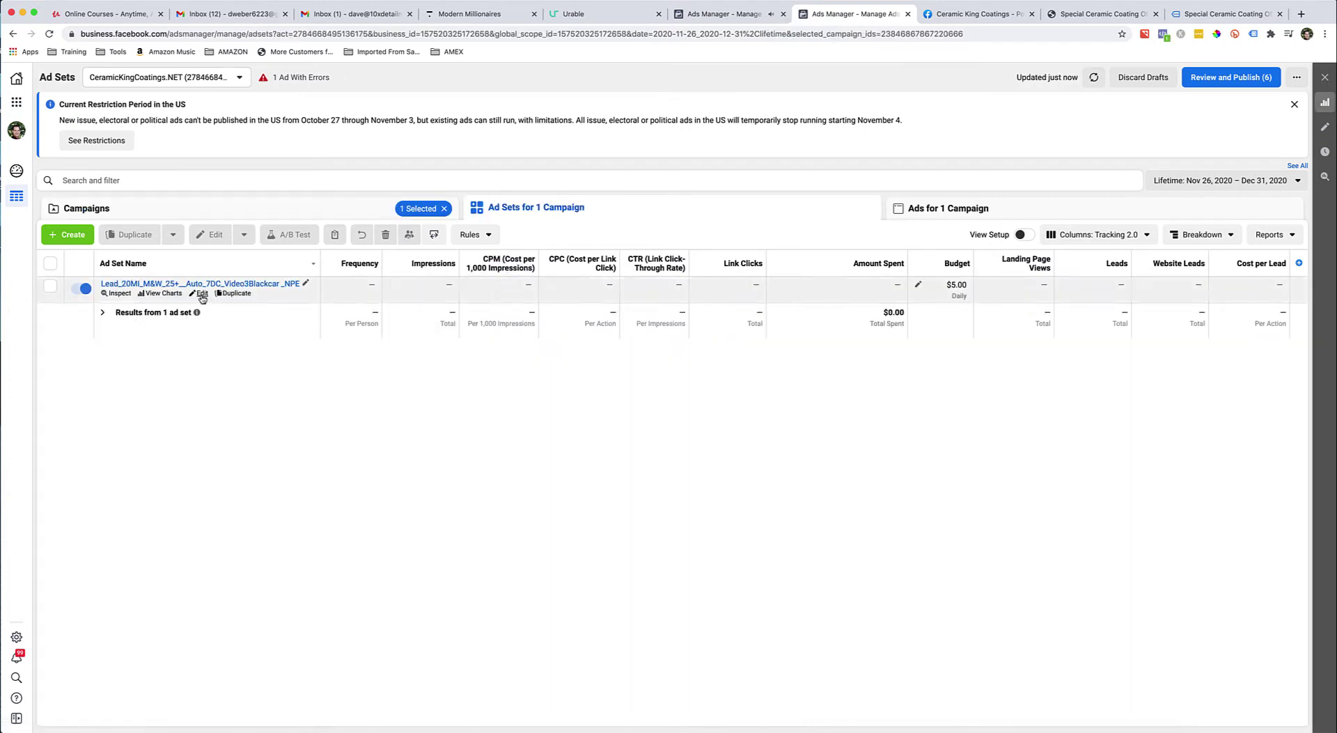
left_click(202, 298)
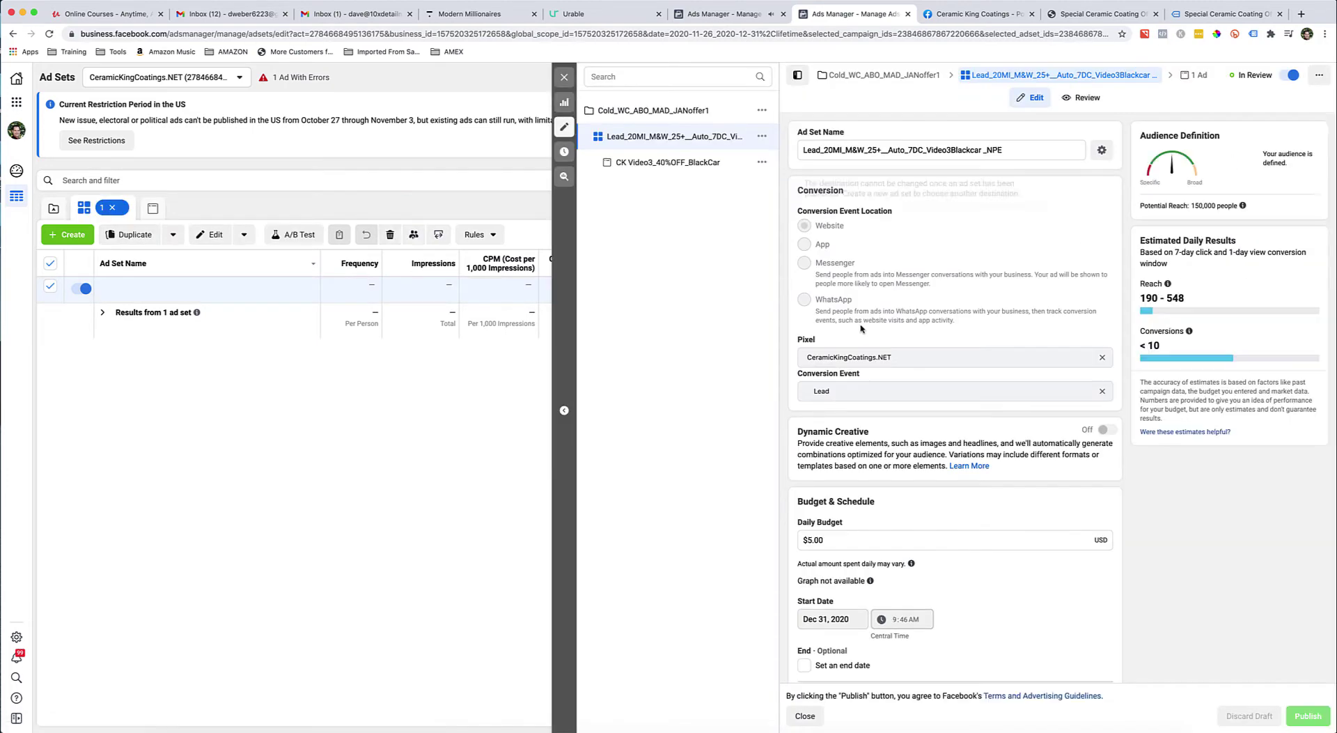
Review the ad set's naming against its audience location, age, gender and placement settings
left_click_drag(1039, 150, 814, 152)
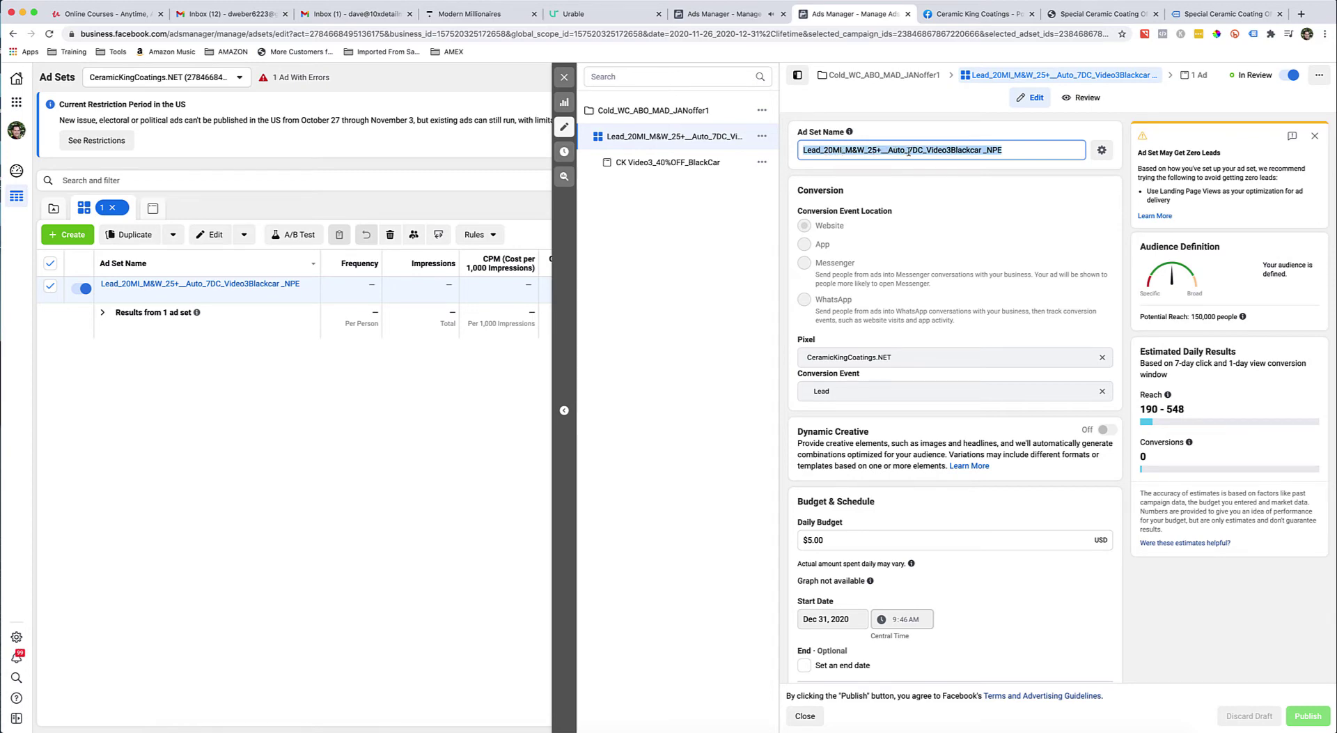
scroll(906, 239, "down", 15)
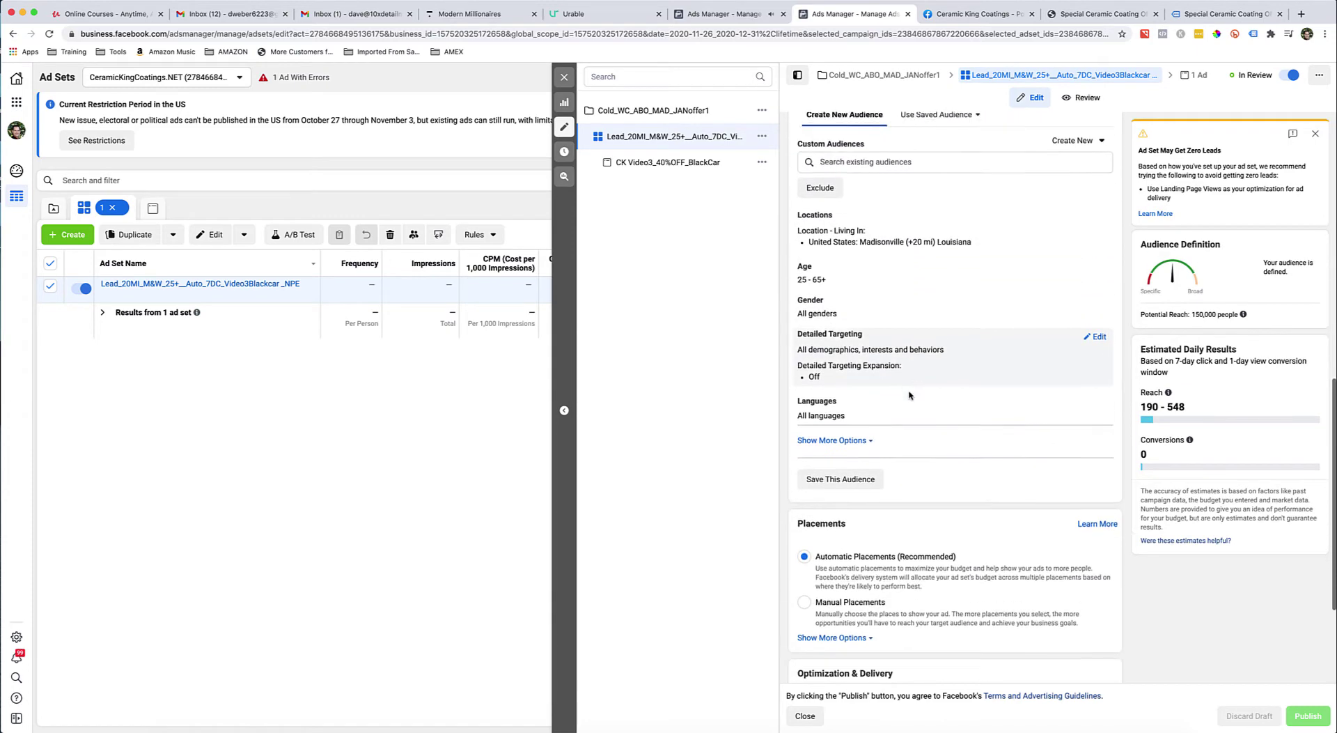
scroll(870, 554, "up", 15)
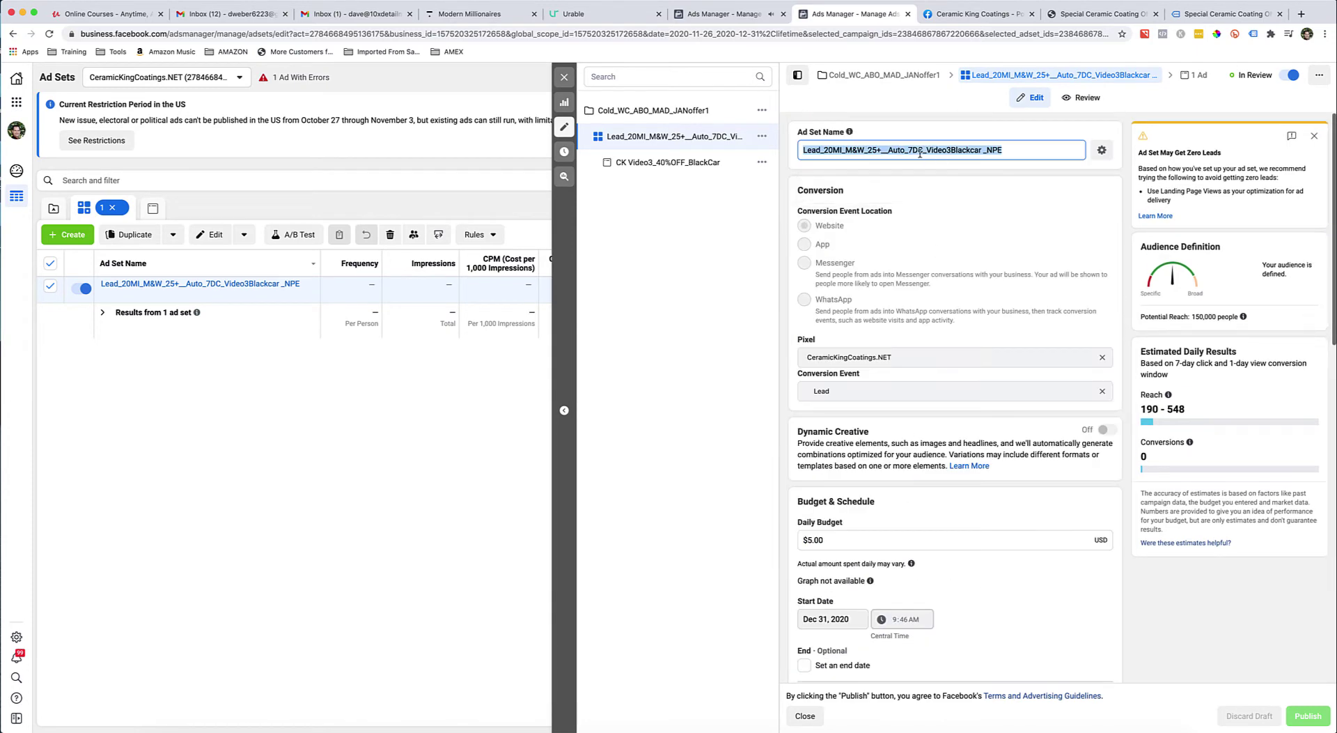
left_click(916, 150)
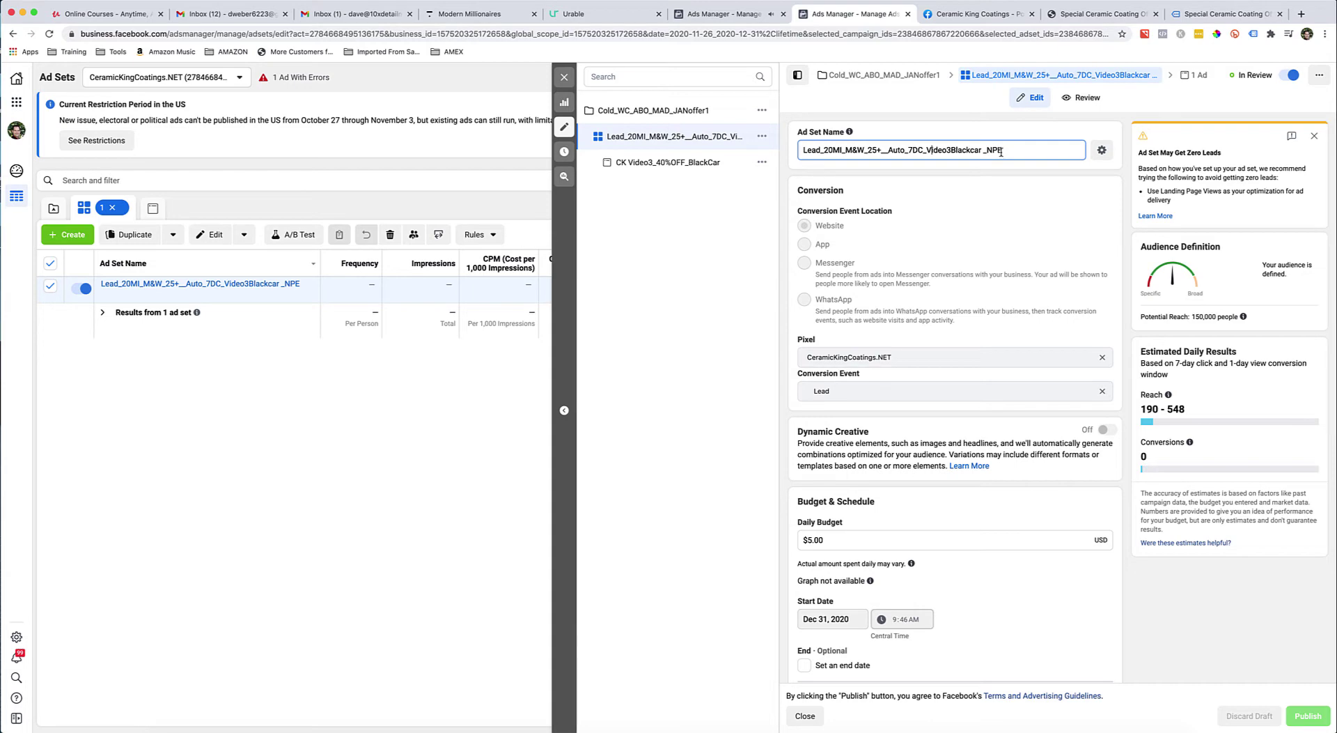
View the live Ceramic King Coatings survey landing page and its version in the funnel page builder
left_click(1219, 13)
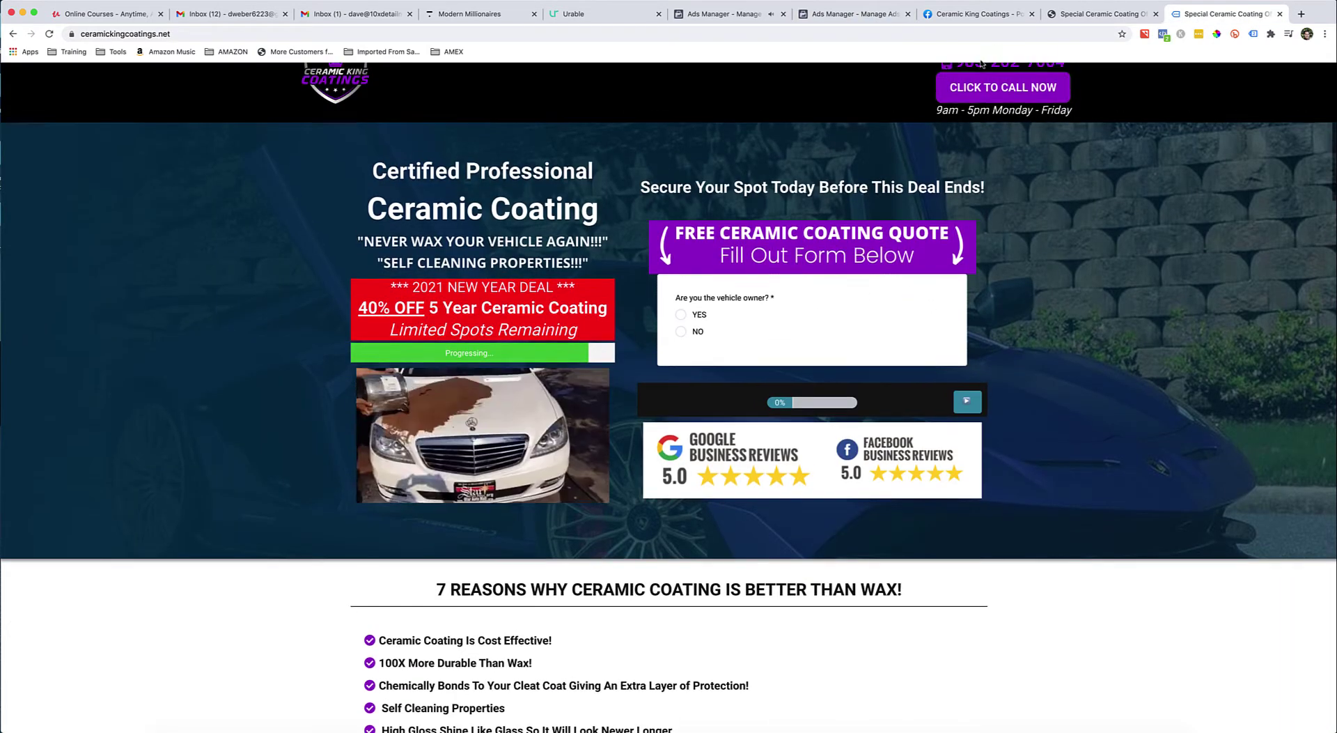
scroll(871, 174, "up", 1)
left_click(1101, 13)
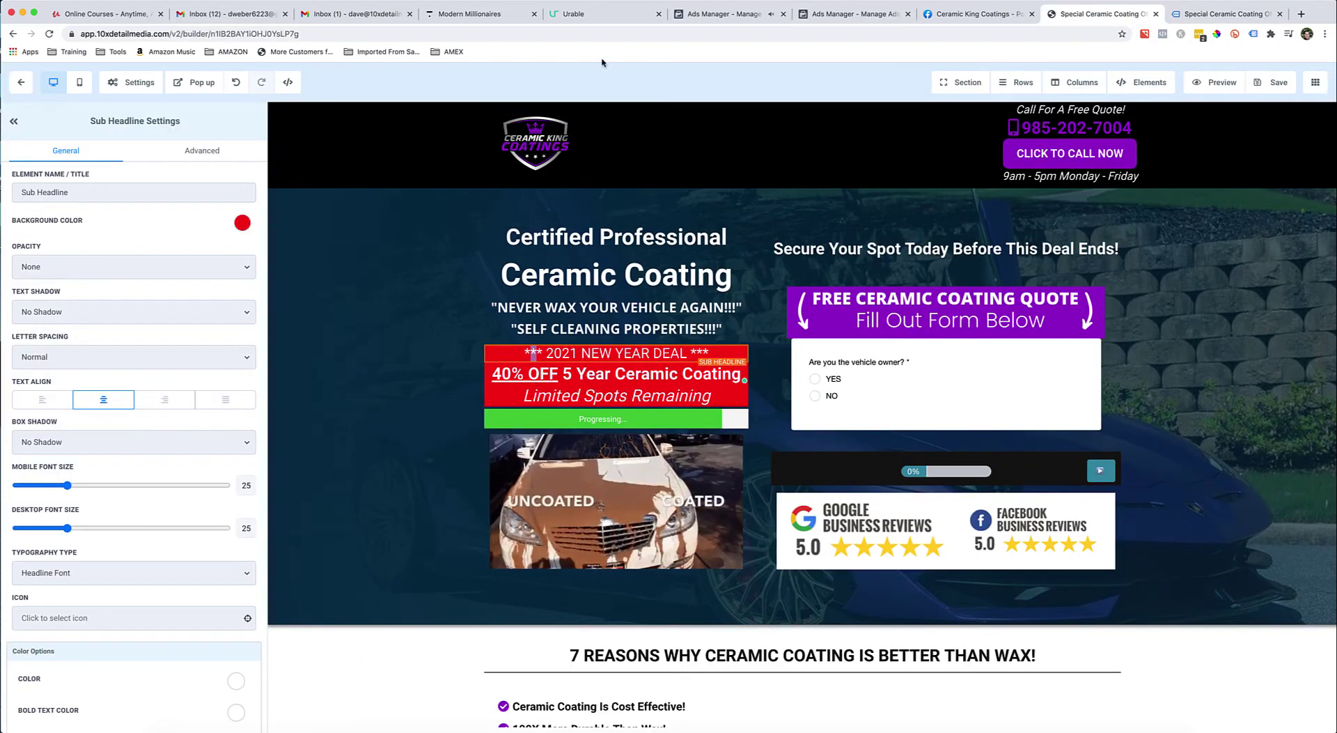
Leave the page builder, open the Claim Ceramic Coating NPE funnel, and preview its Claimnpe page
left_click(24, 88)
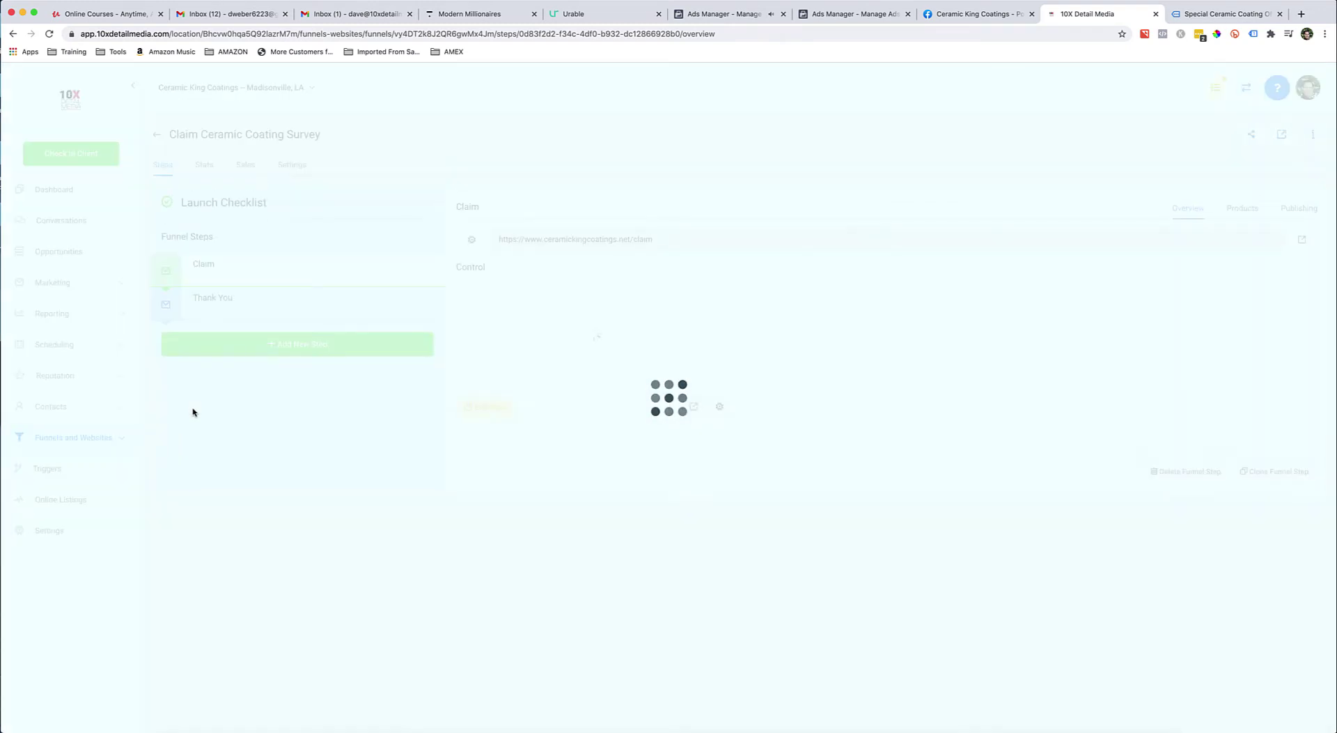
left_click(157, 134)
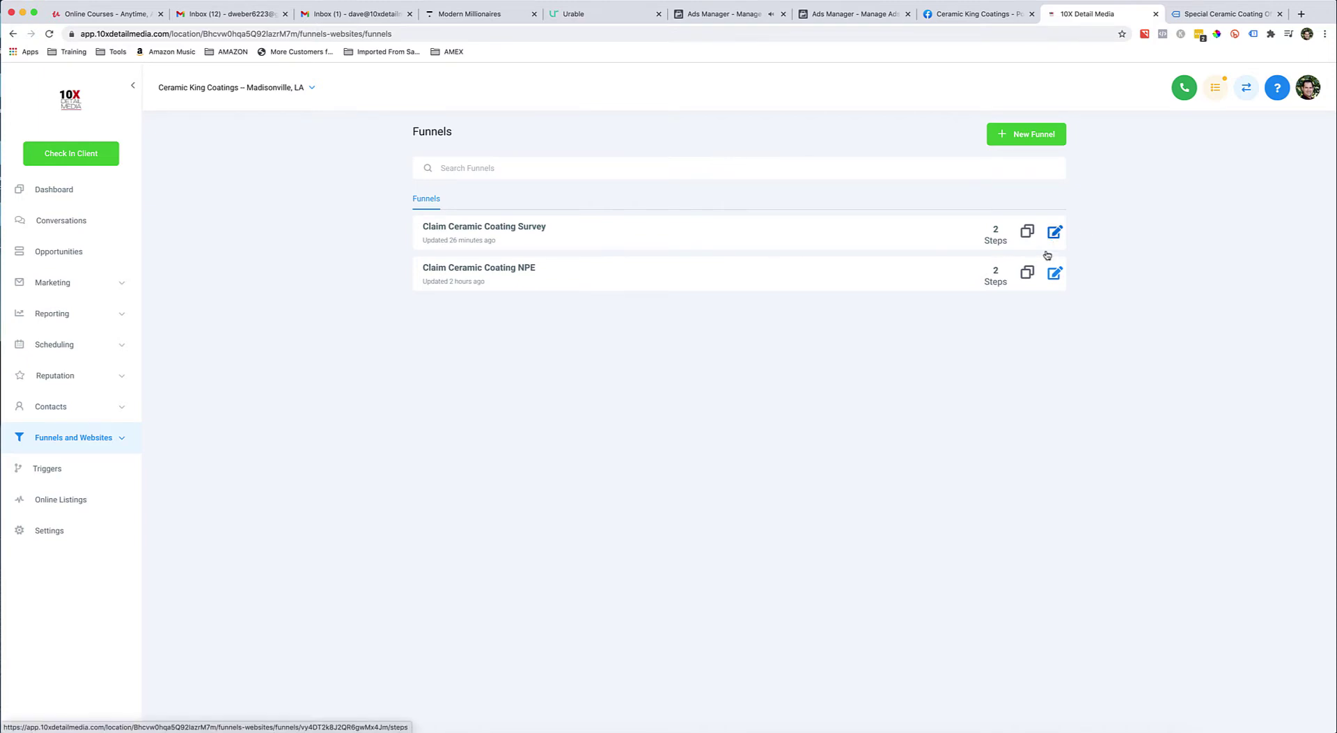
left_click(1053, 275)
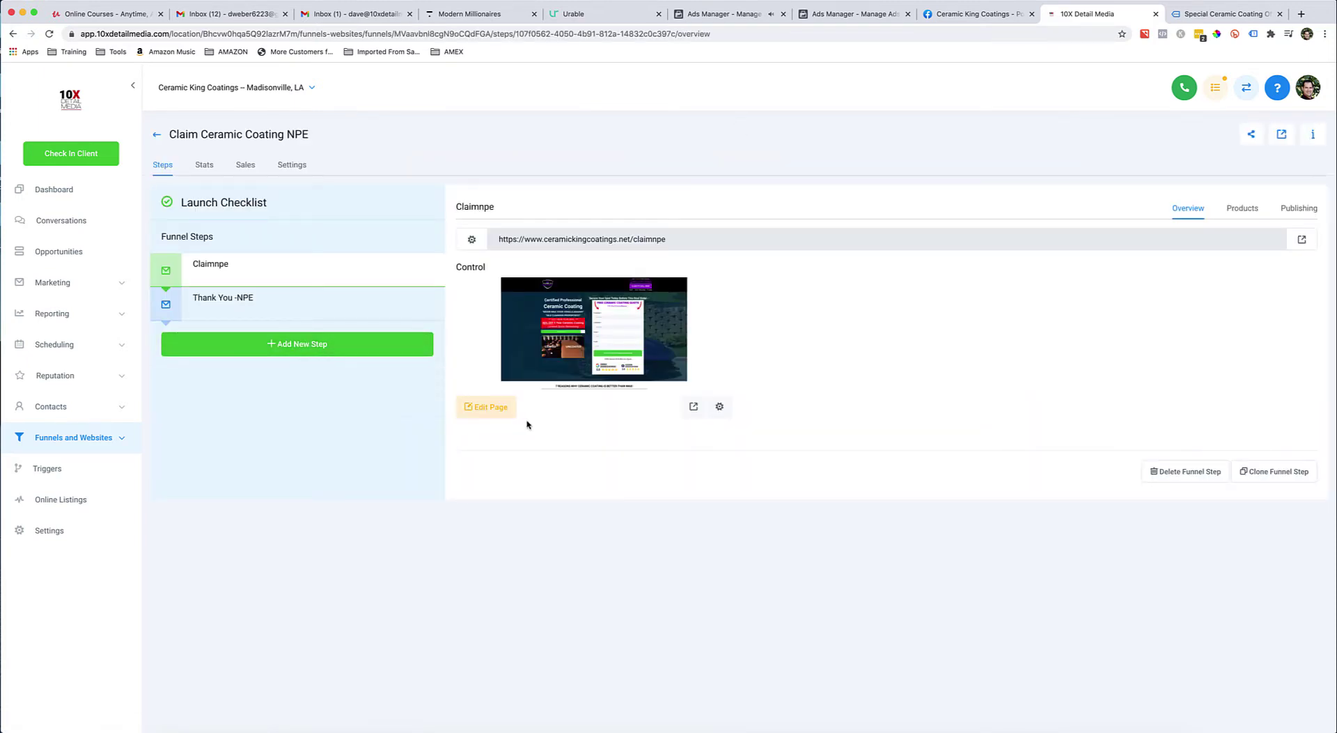
left_click(693, 406)
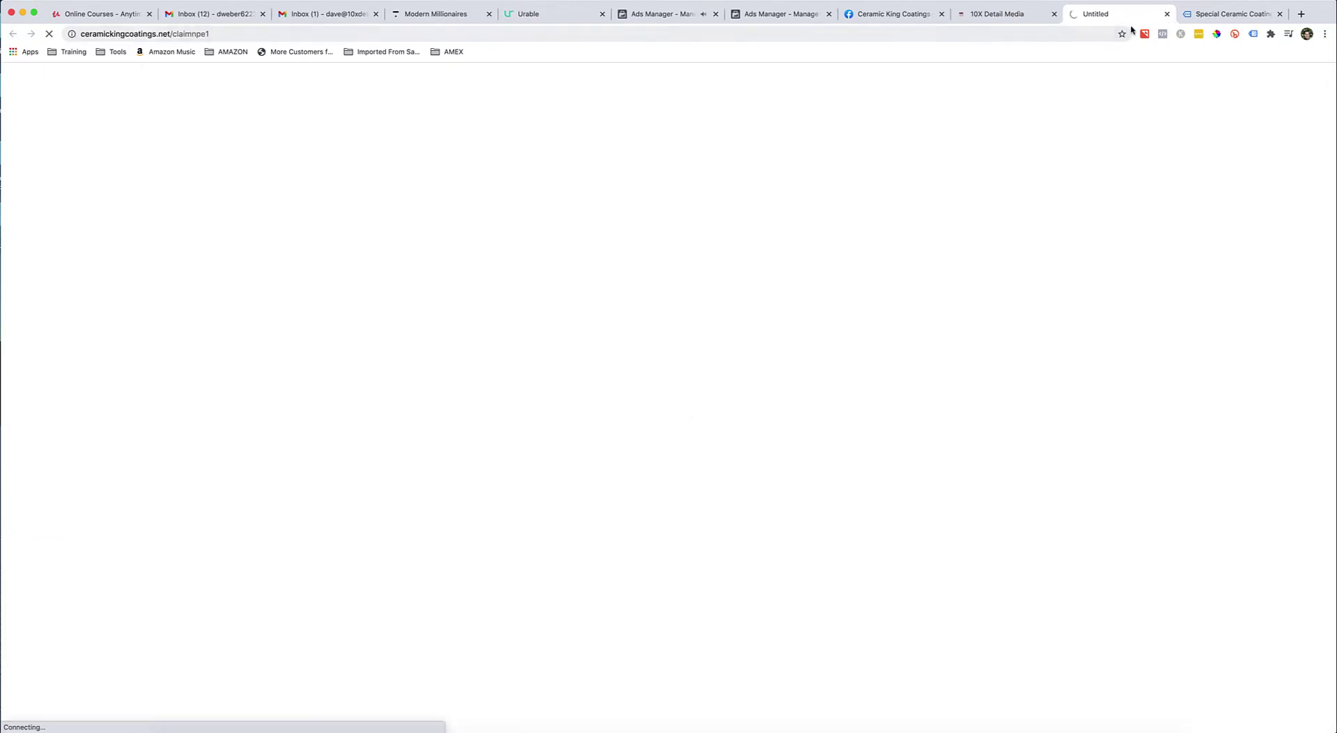
Compare the survey landing page with the claimnpe1 contact-form landing page
left_click(1237, 16)
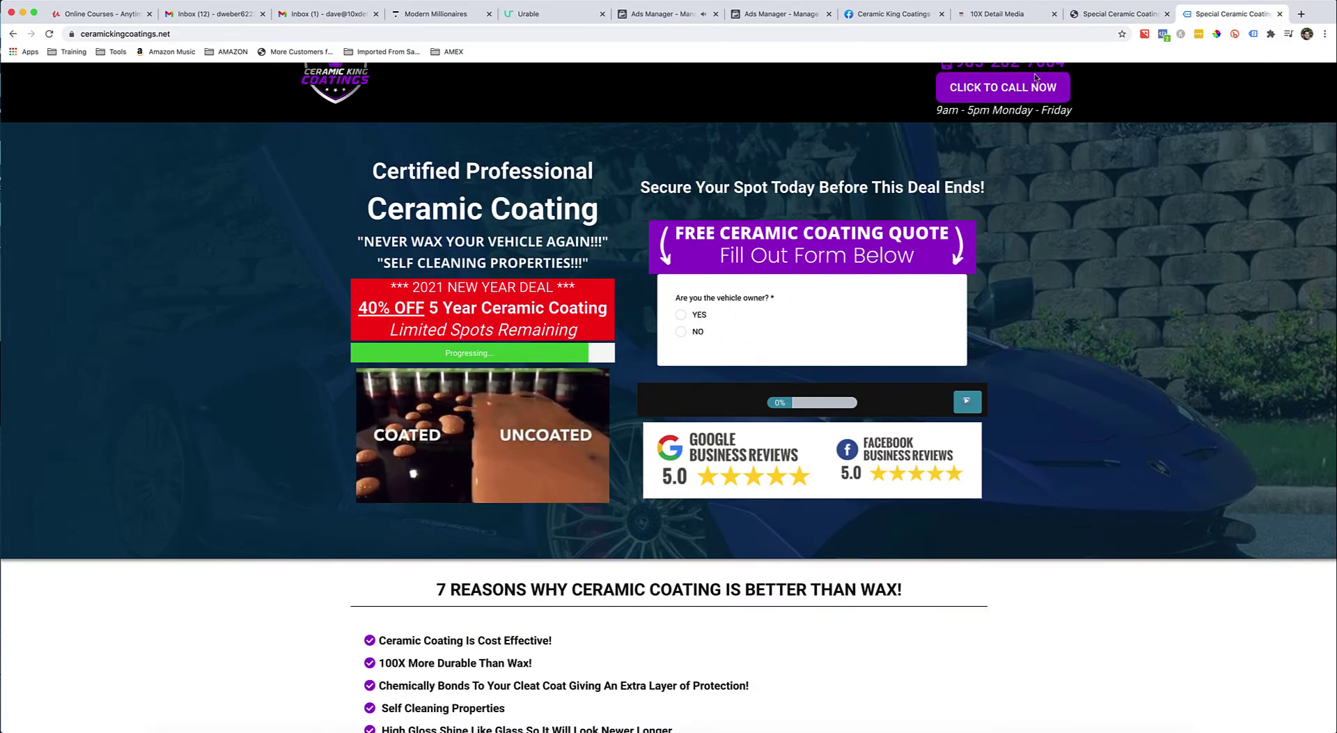
left_click(1114, 14)
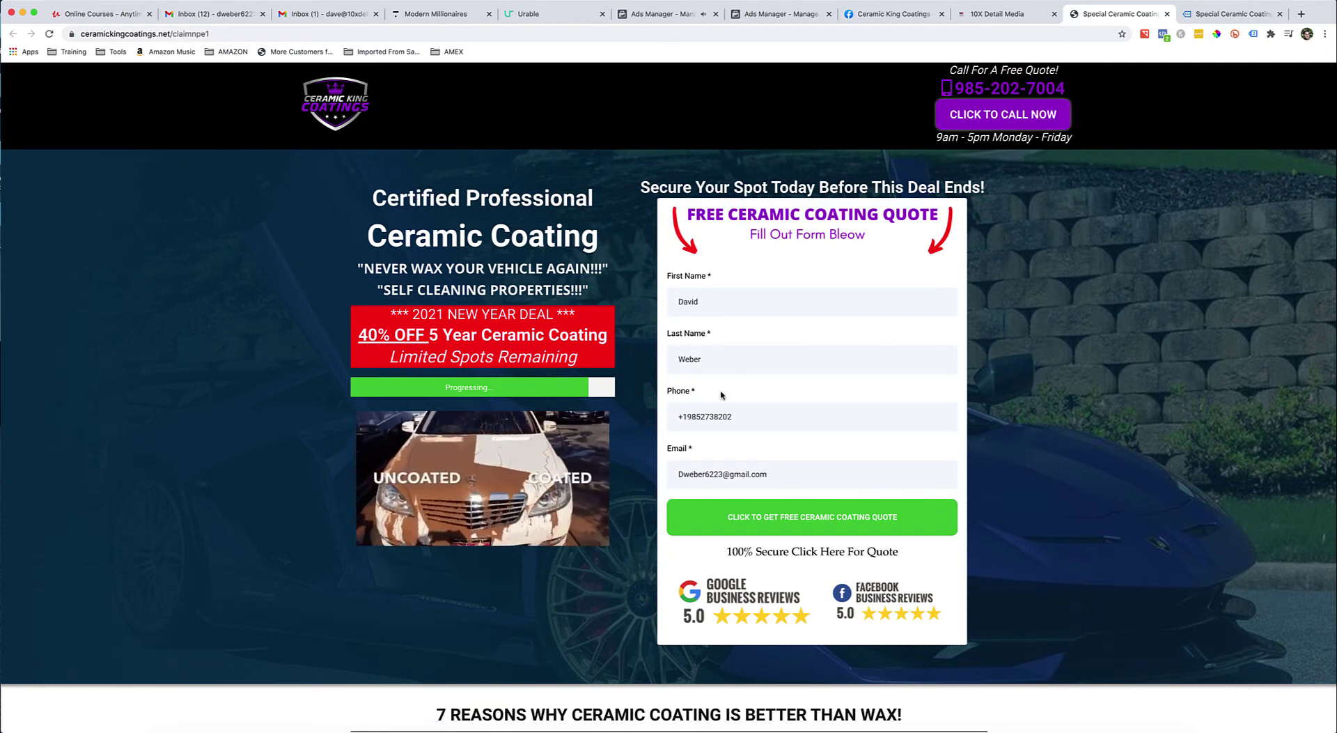
mouse_move(1219, 21)
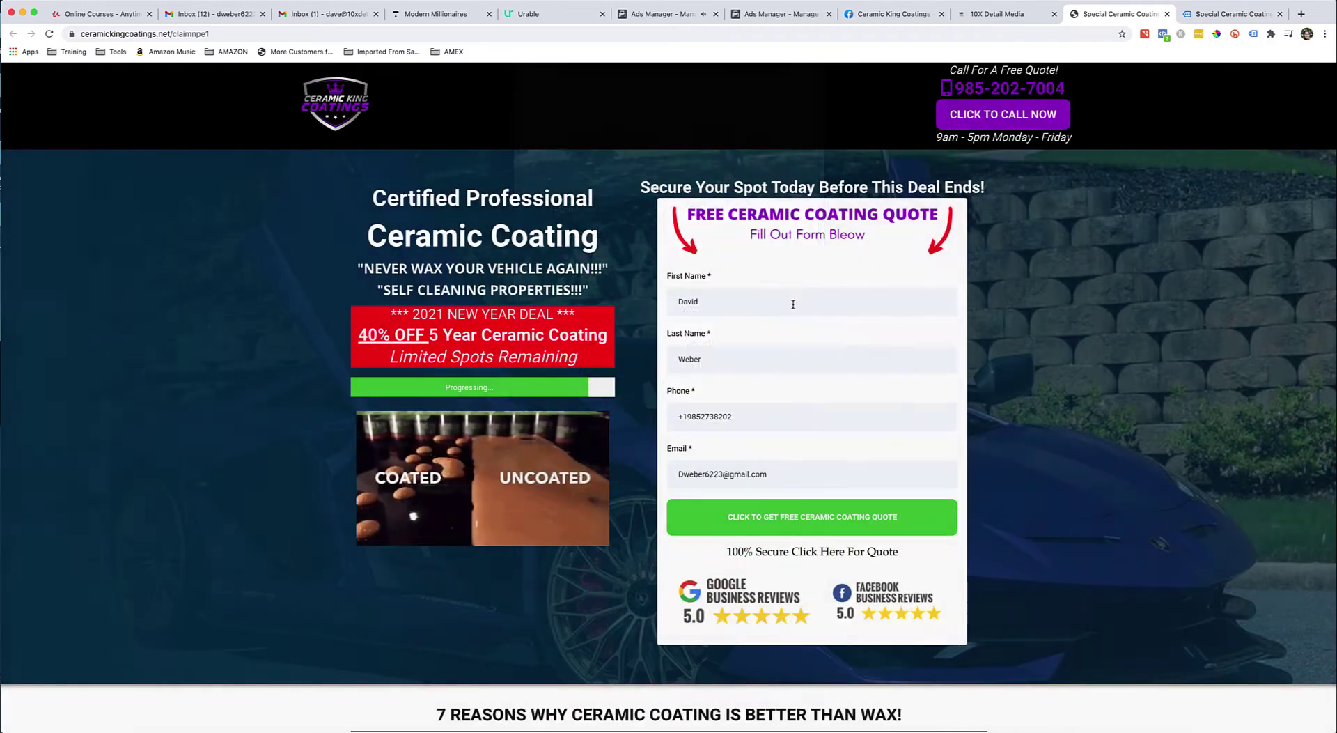
left_click(812, 139)
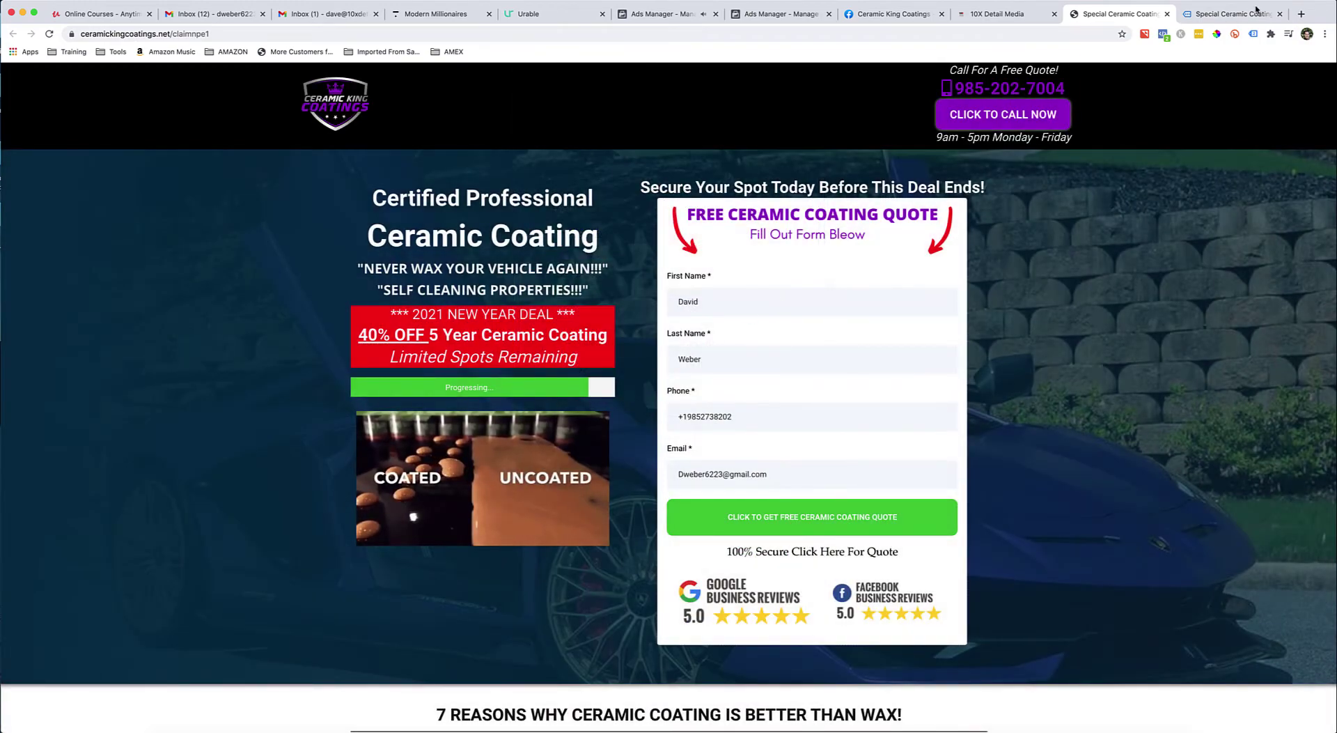
left_click(1257, 11)
left_click(1102, 18)
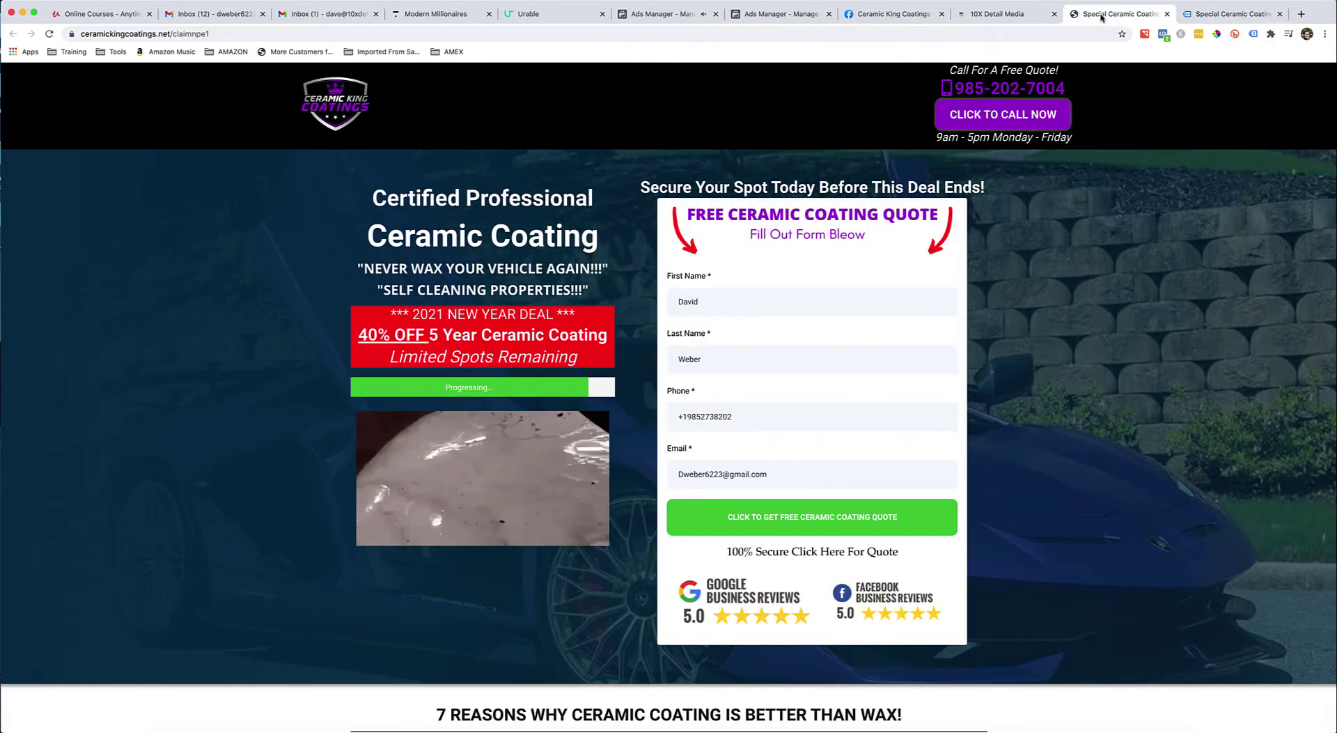
left_click(1230, 18)
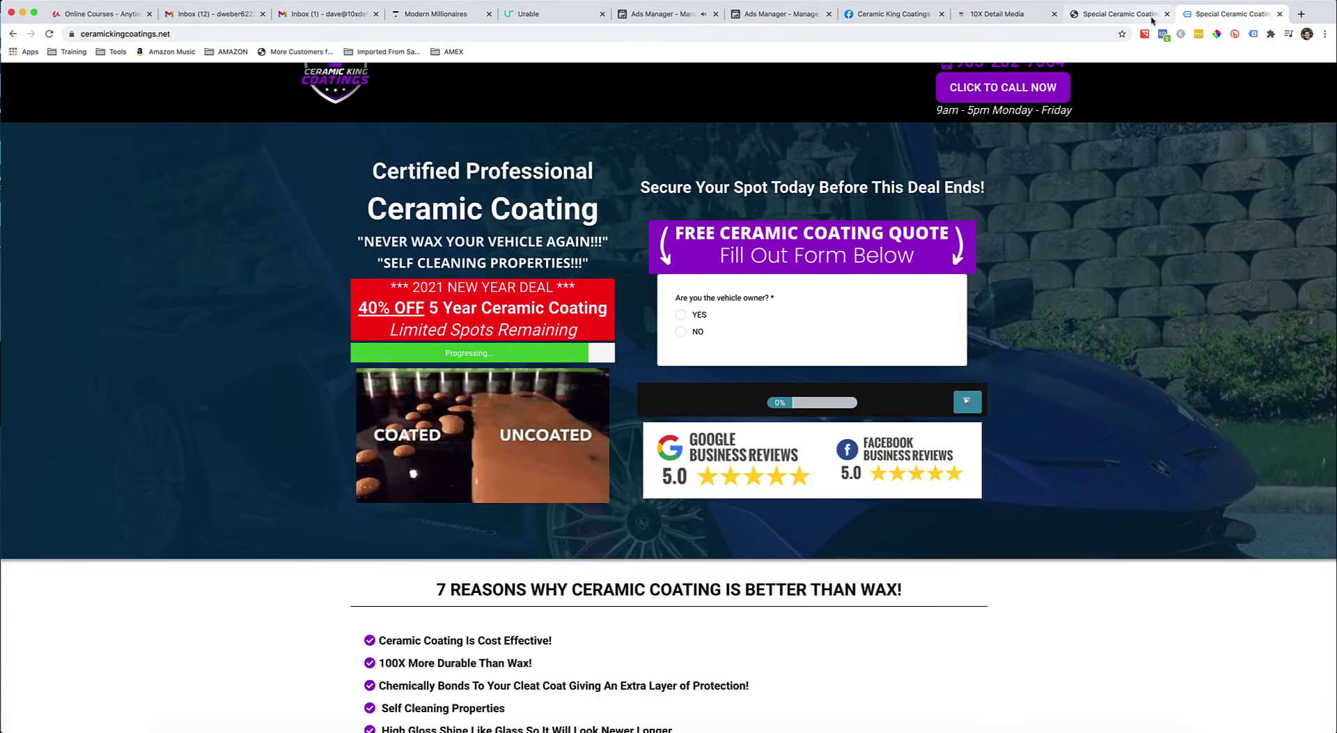
left_click(1126, 15)
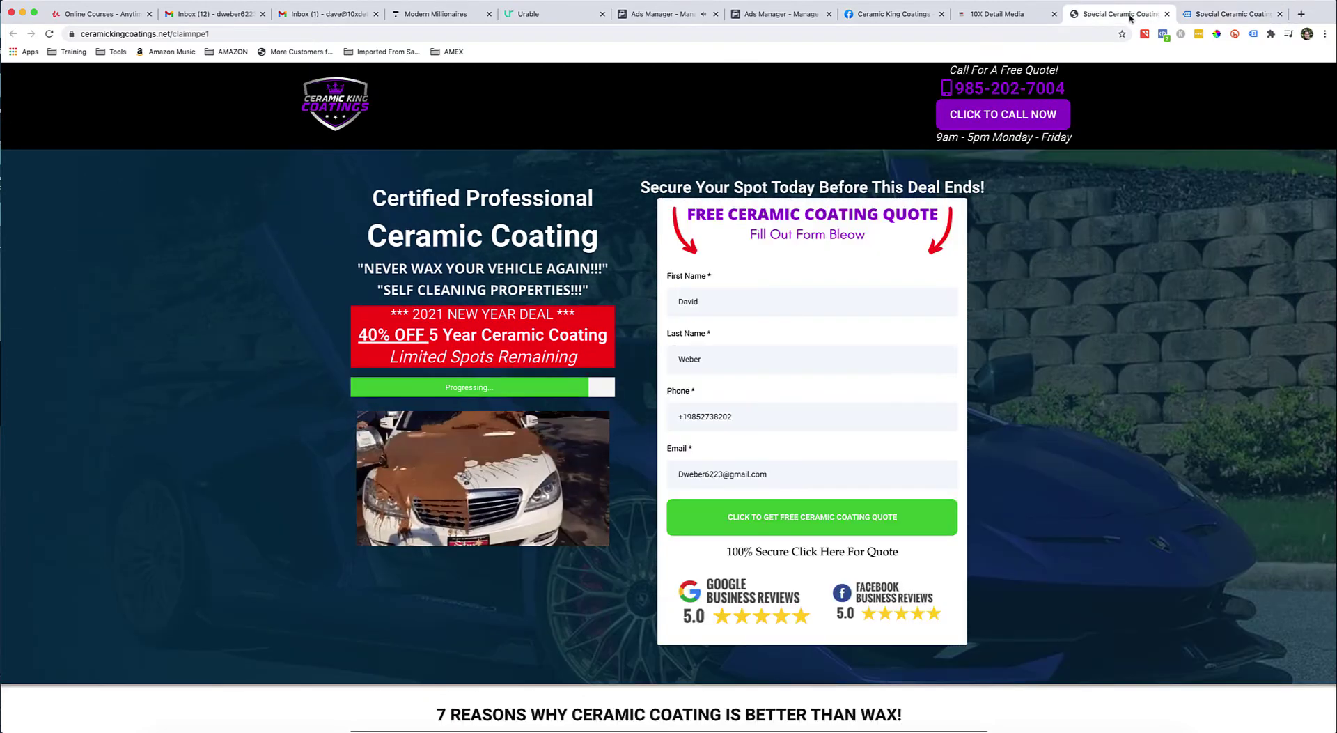
Return to the ad set editor in Ads Manager and close the Facebook post page
left_click(1005, 16)
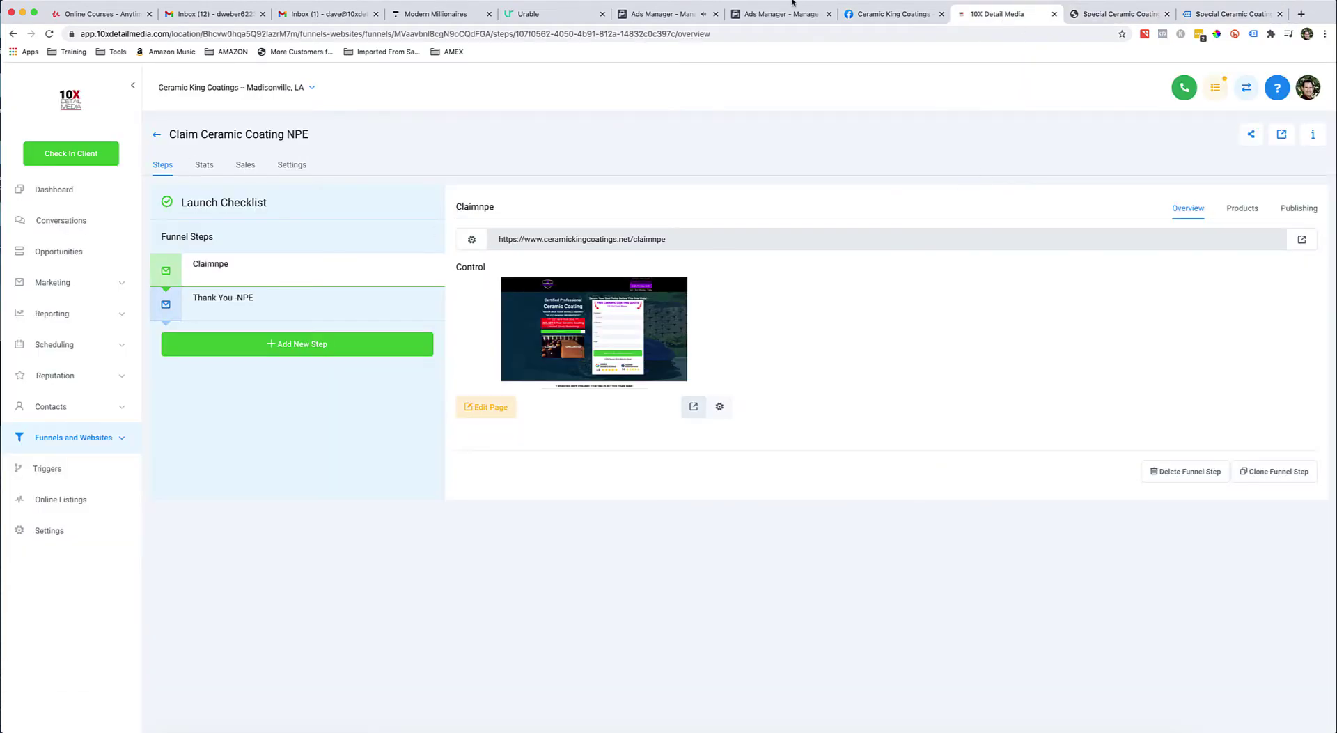
left_click(893, 14)
left_click(787, 14)
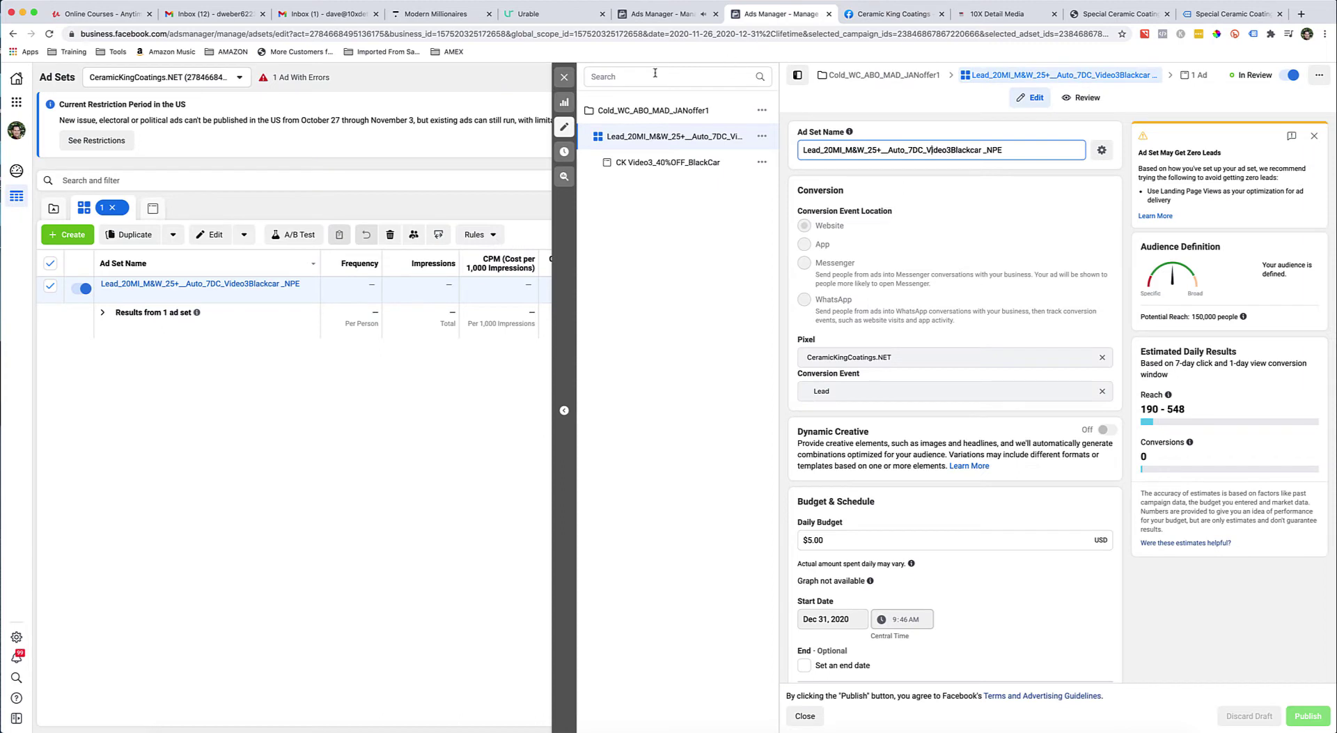
left_click(941, 14)
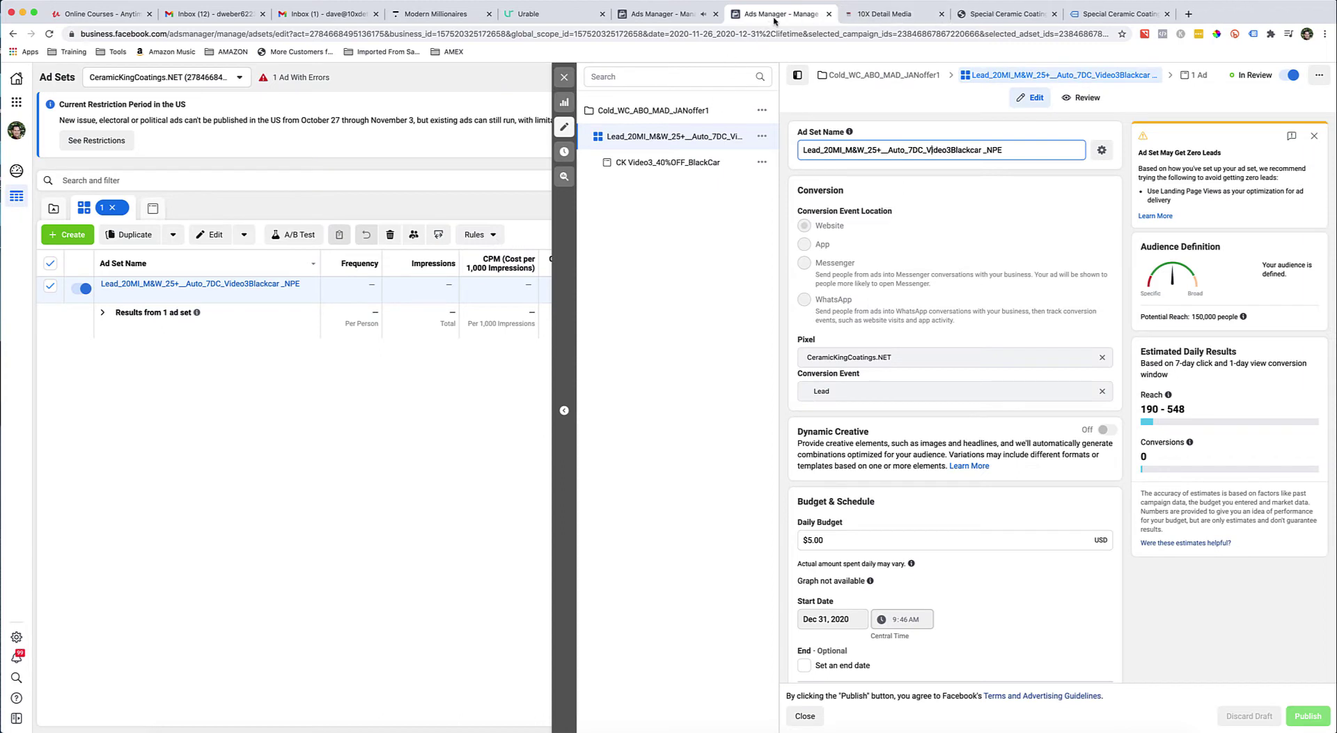
Review the ad set's conversion location, pixel, conversion event, daily budget, schedule and audience settings
scroll(908, 223, "down", 2)
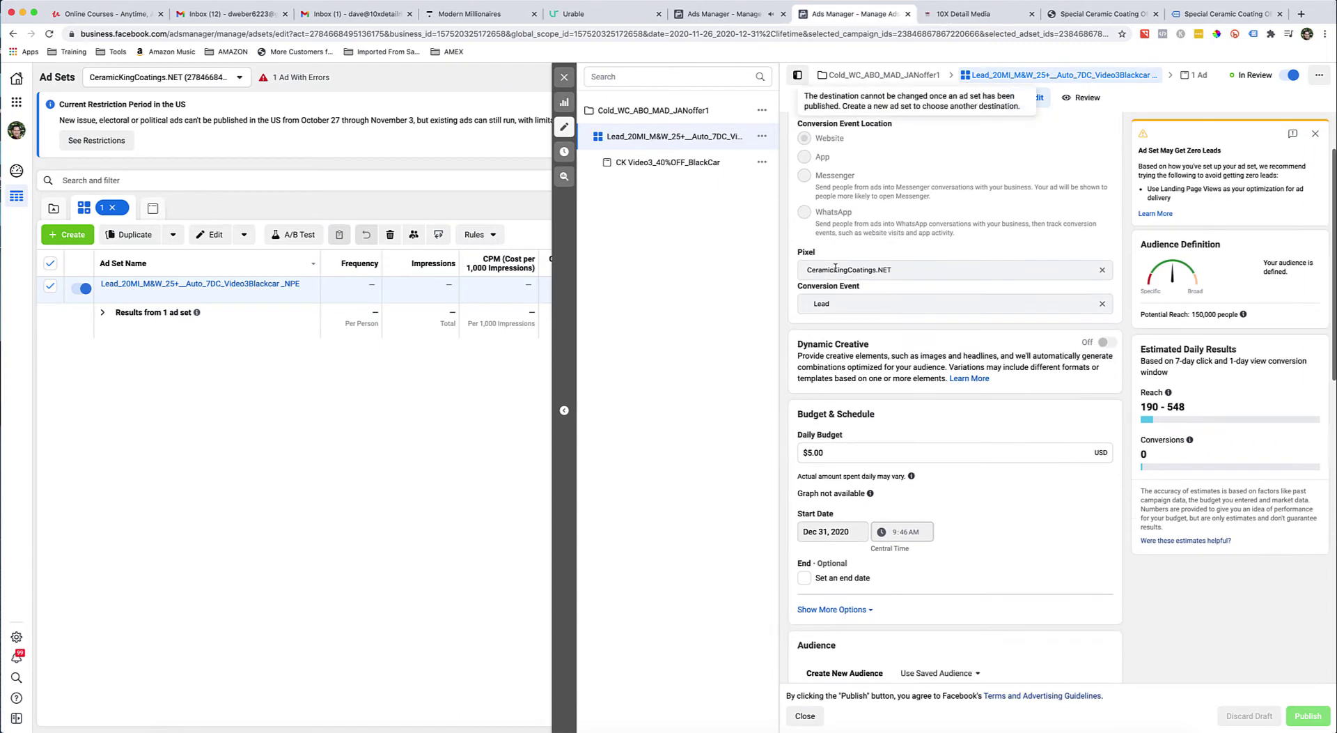
double_click(913, 270)
scroll(871, 241, "down", 3)
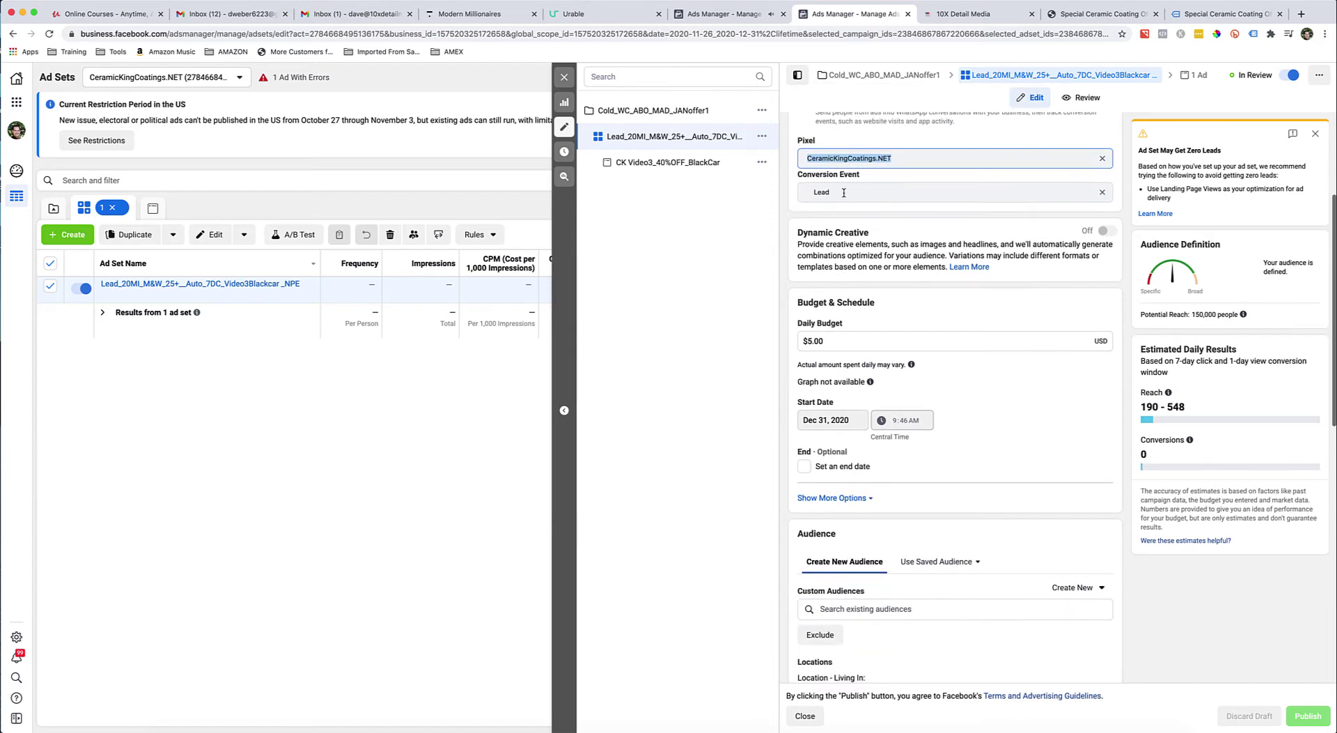
scroll(871, 223, "down", 6)
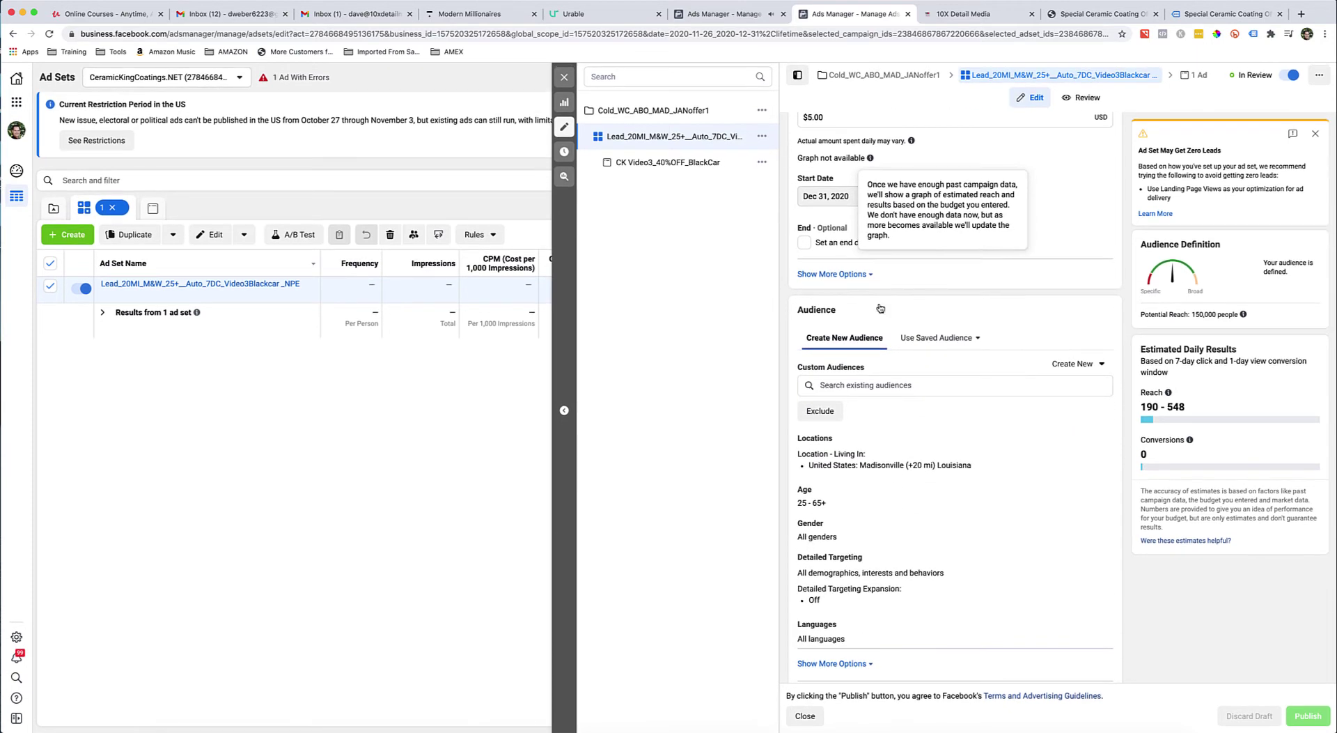
scroll(848, 383, "down", 3)
scroll(848, 383, "down", 1)
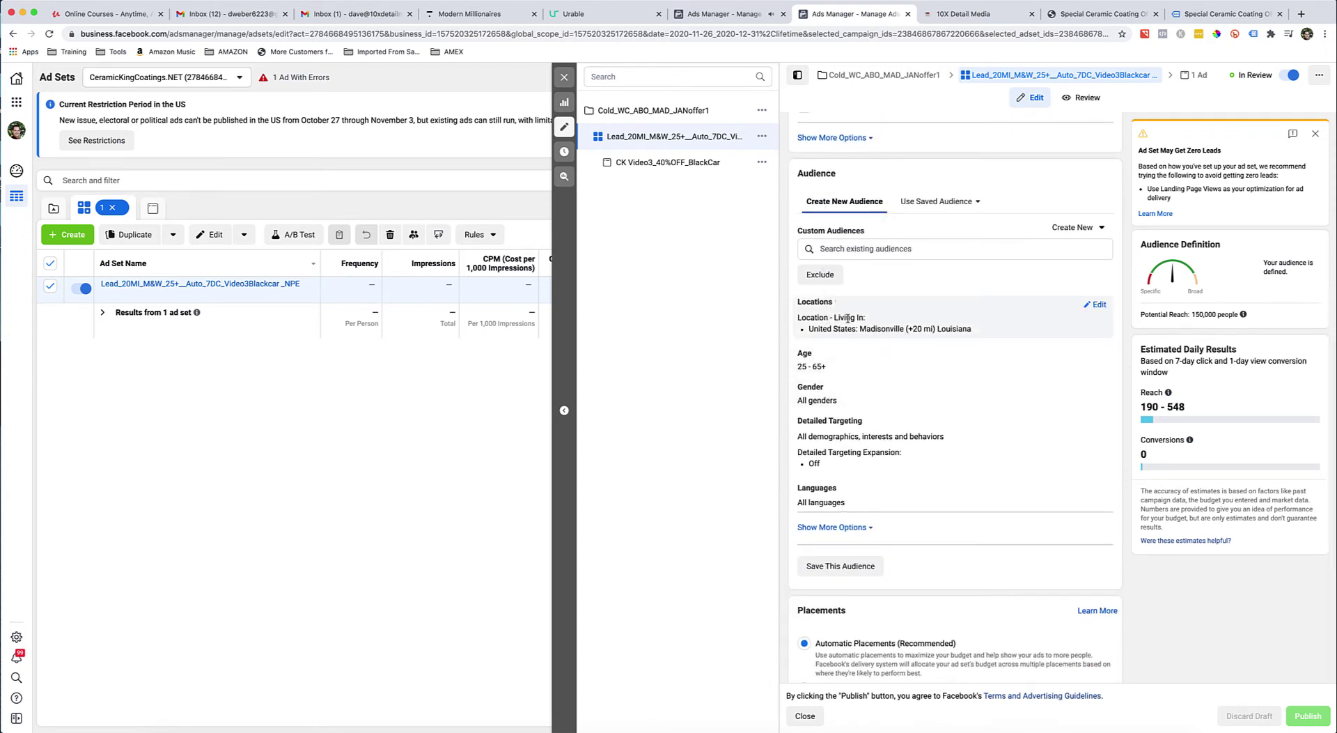
Open the ad set's location targeting and inspect the Madisonville radius options and the choices for who counts as in the location
left_click(1094, 305)
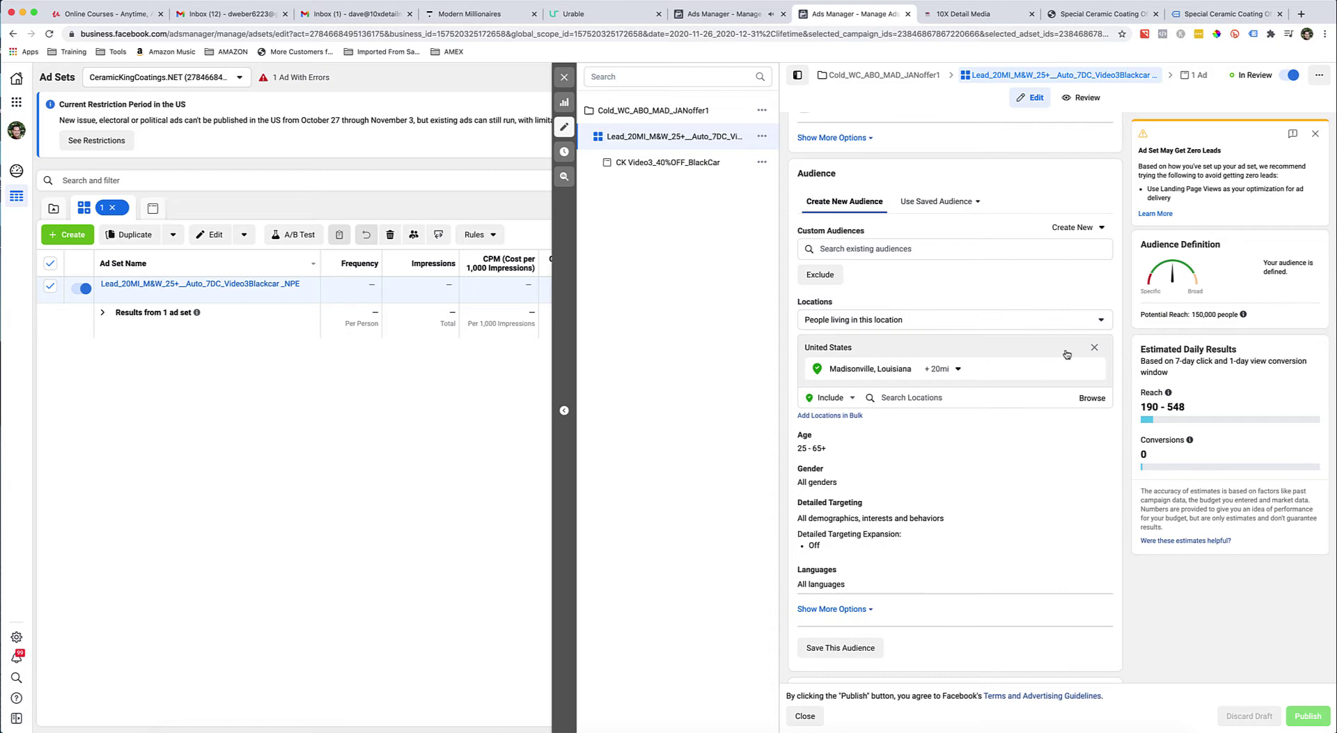
left_click(959, 371)
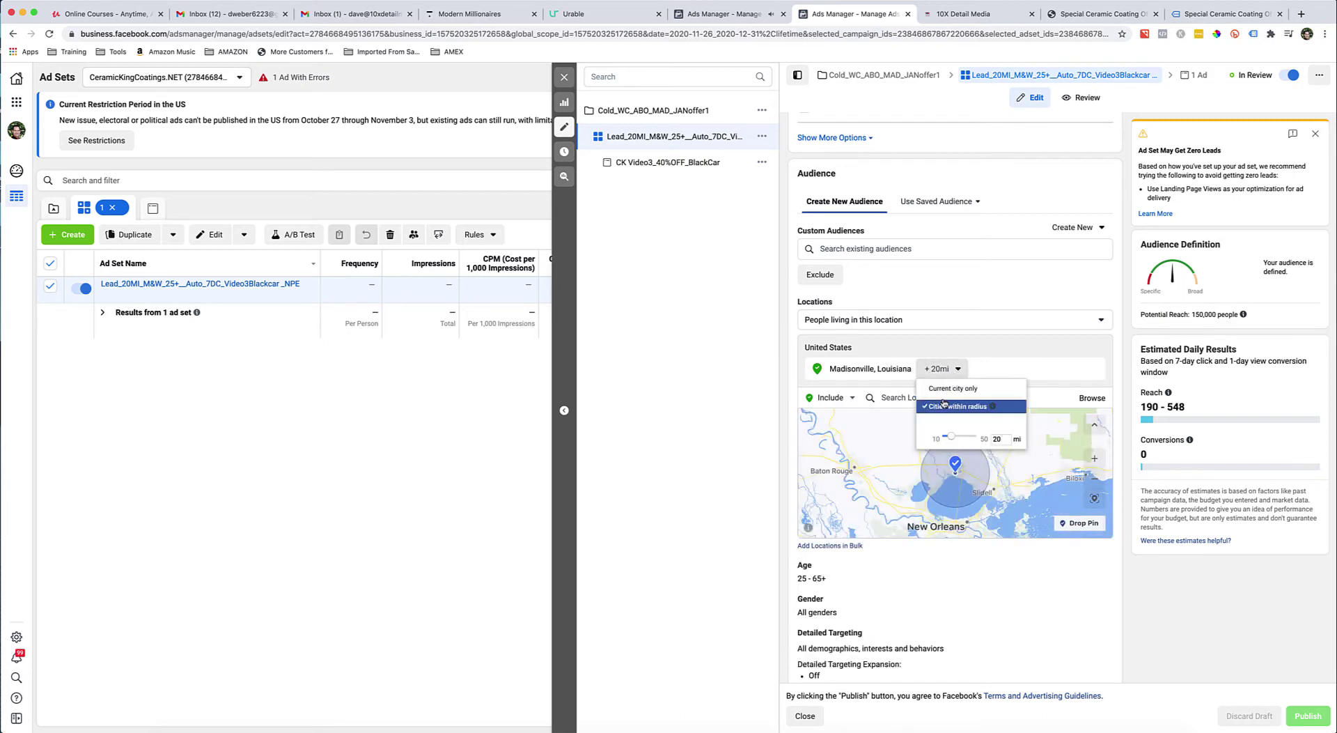
left_click(1045, 418)
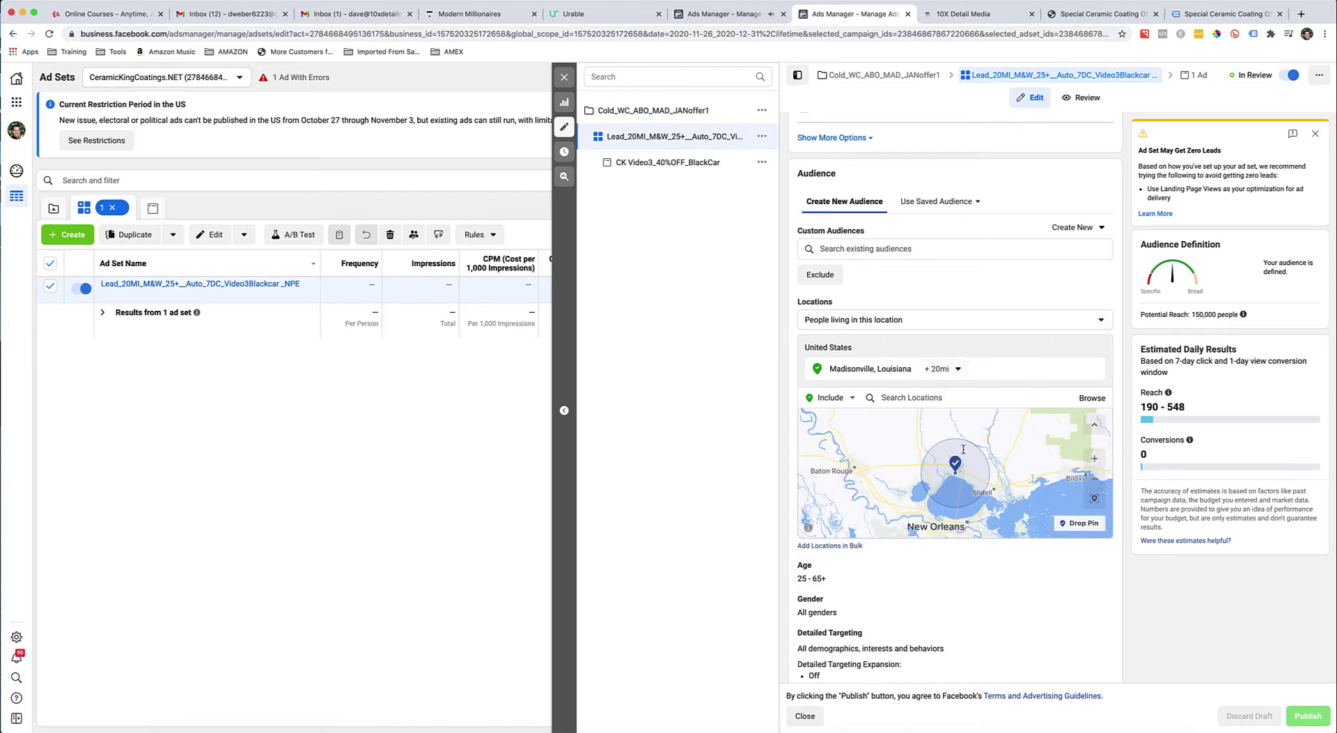
left_click(1101, 321)
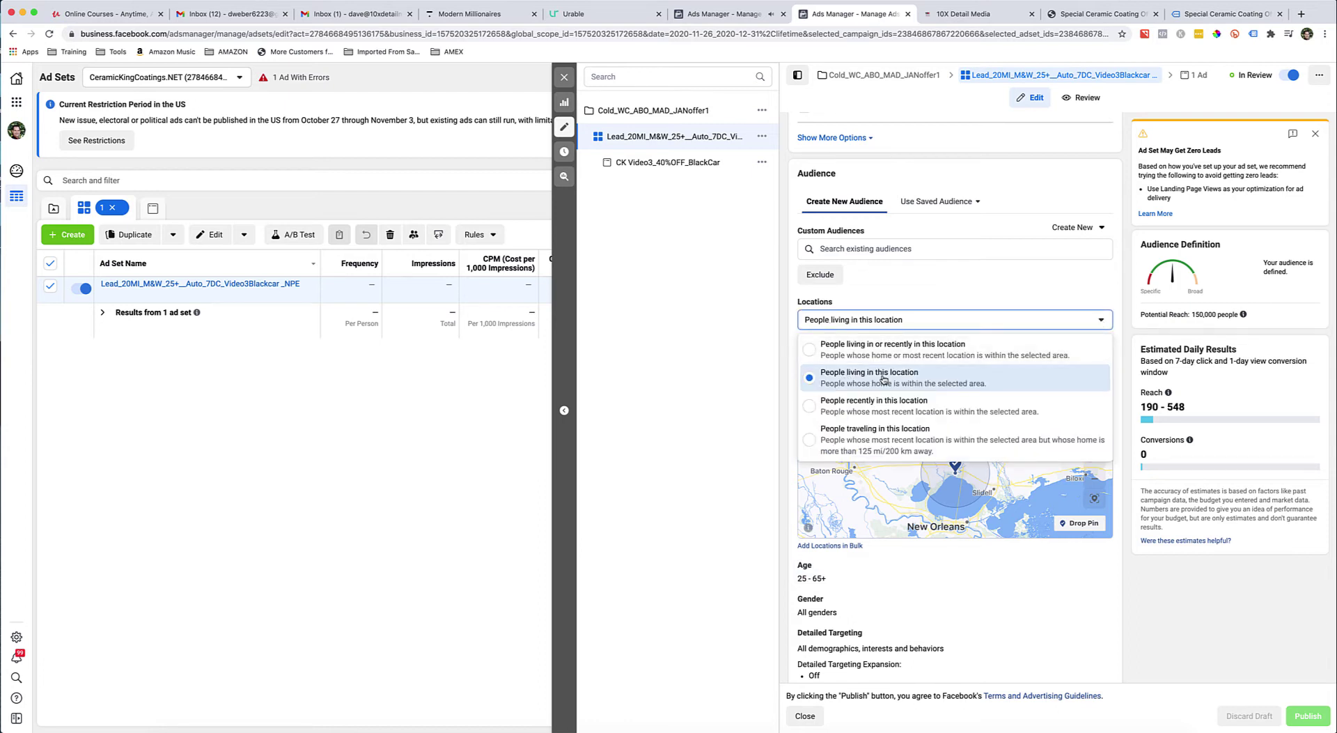
left_click(1101, 322)
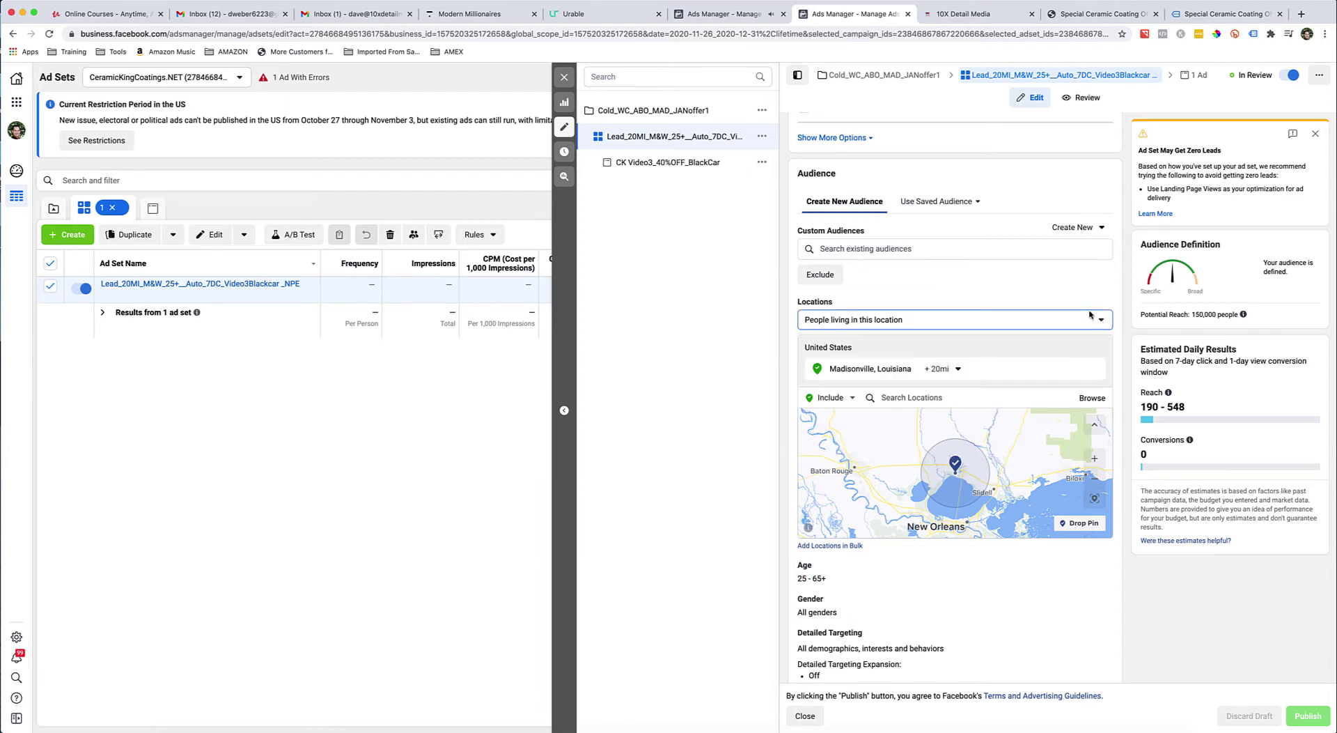
Review the ad set's age, gender, detailed targeting, language, placement, and optimization and delivery settings
scroll(1045, 291, "down", 5)
scroll(821, 376, "down", 2)
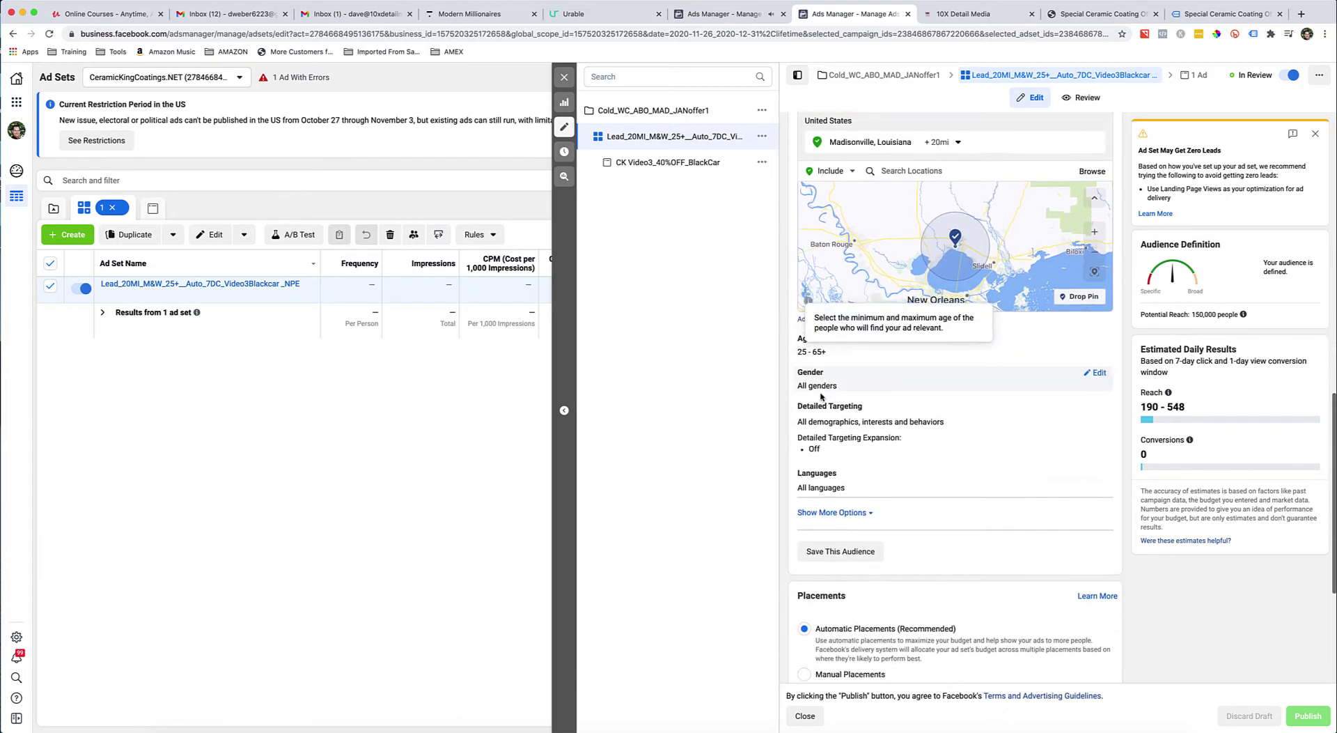
scroll(867, 355, "down", 4)
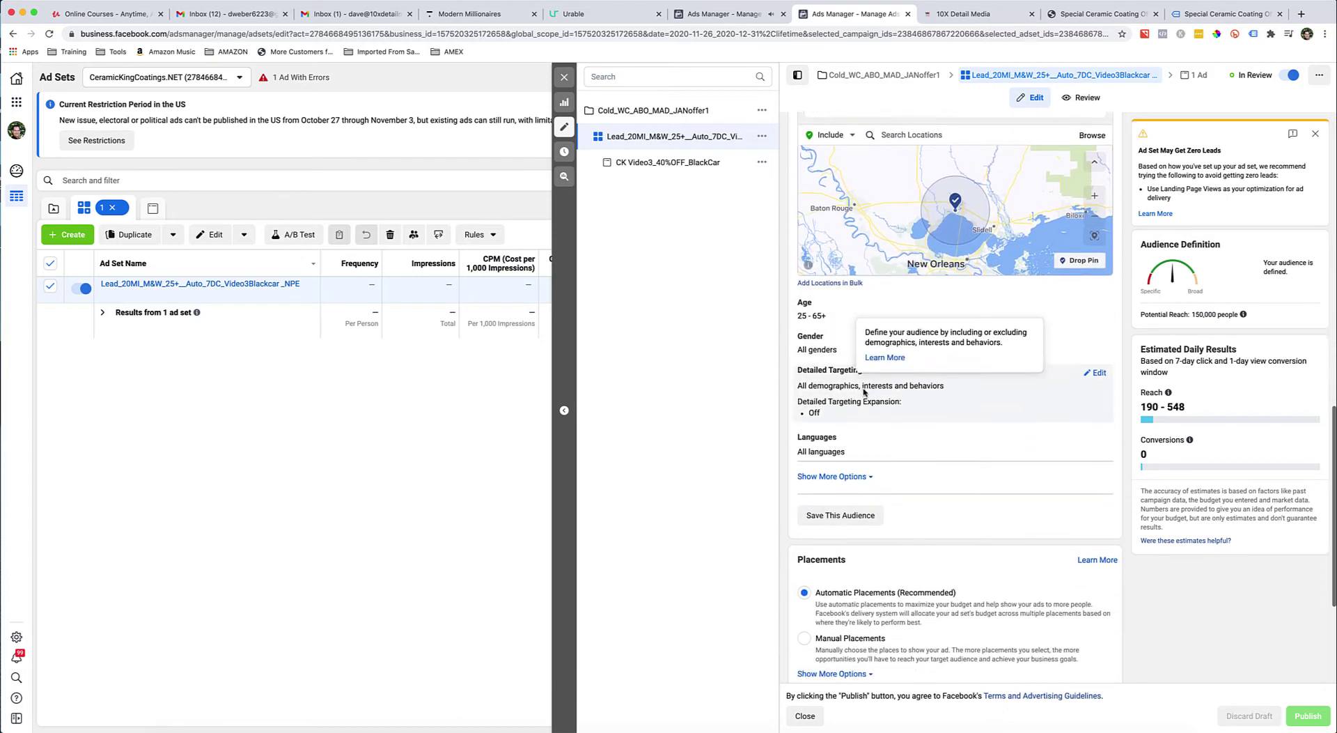
scroll(857, 347, "down", 3)
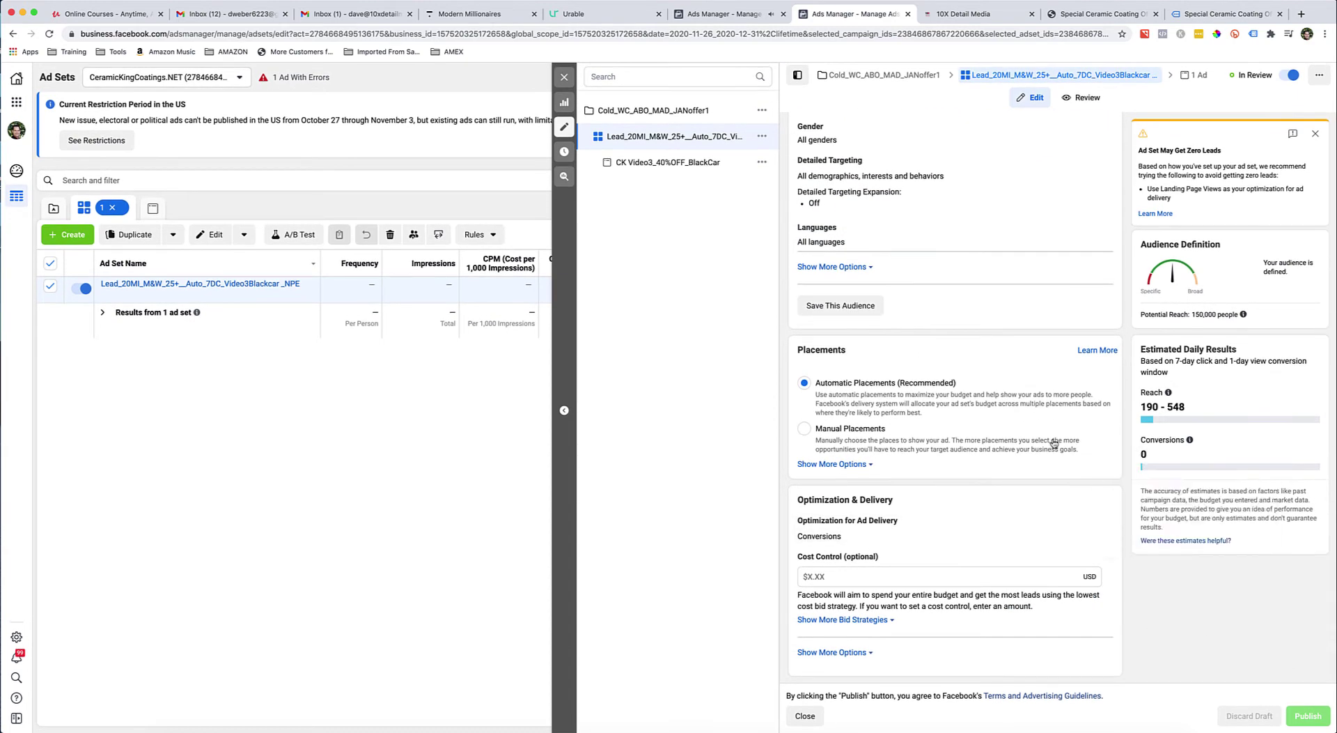
Open the CK Video3_40%OFF_BlackCar ad, review its identity, setup and media, and expand the primary text variations
left_click(695, 167)
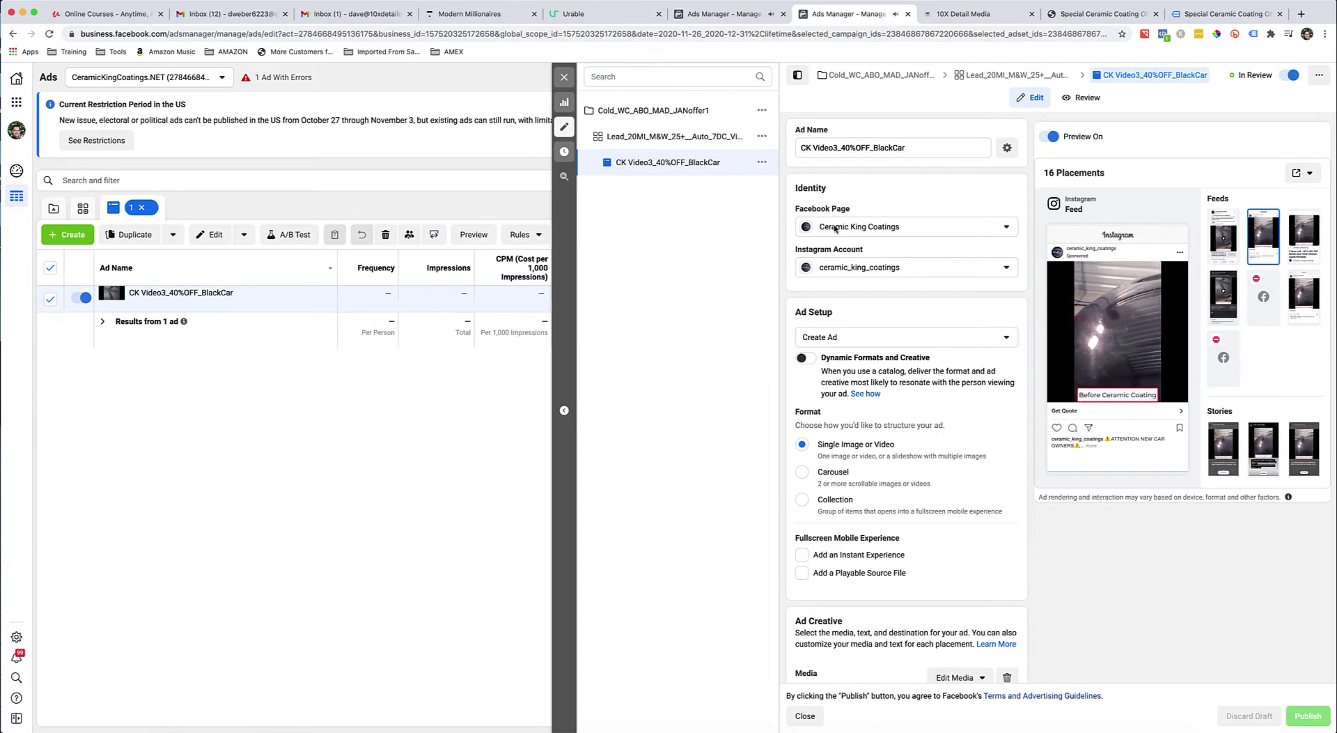
scroll(835, 229, "down", 4)
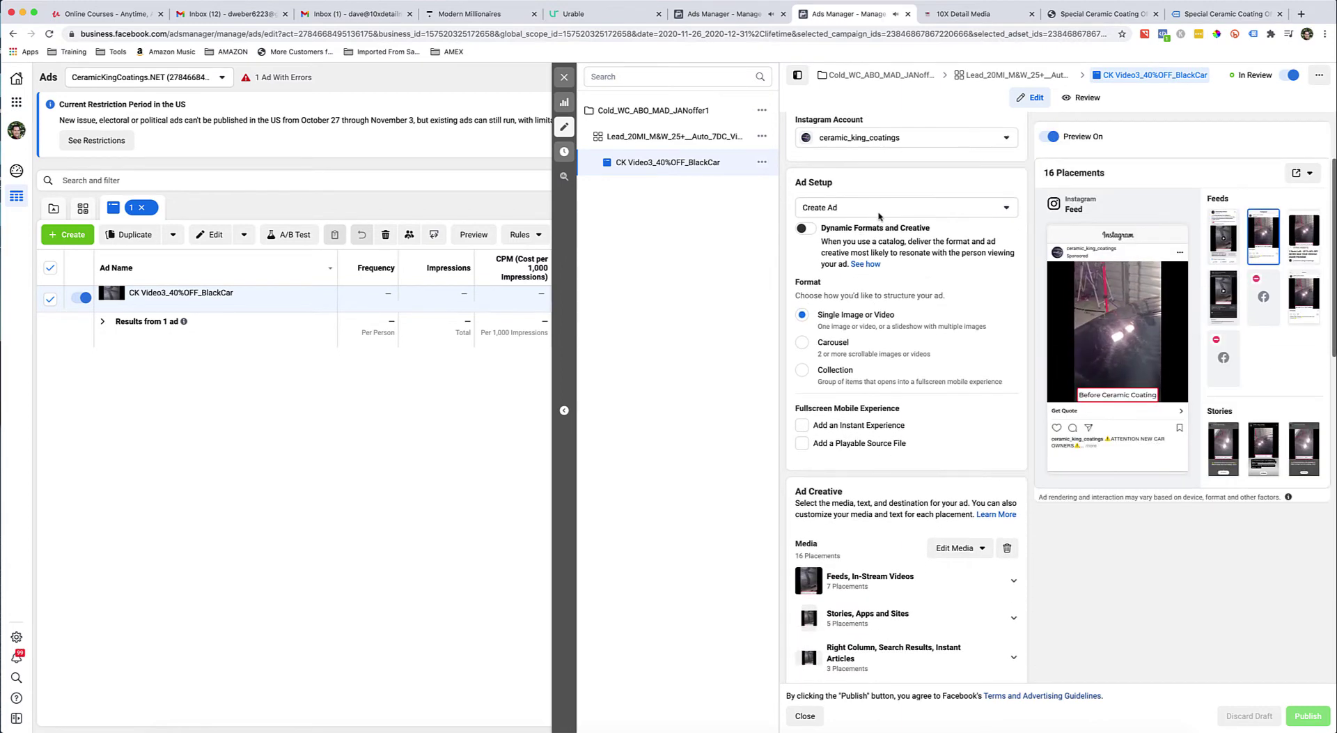
scroll(879, 216, "down", 6)
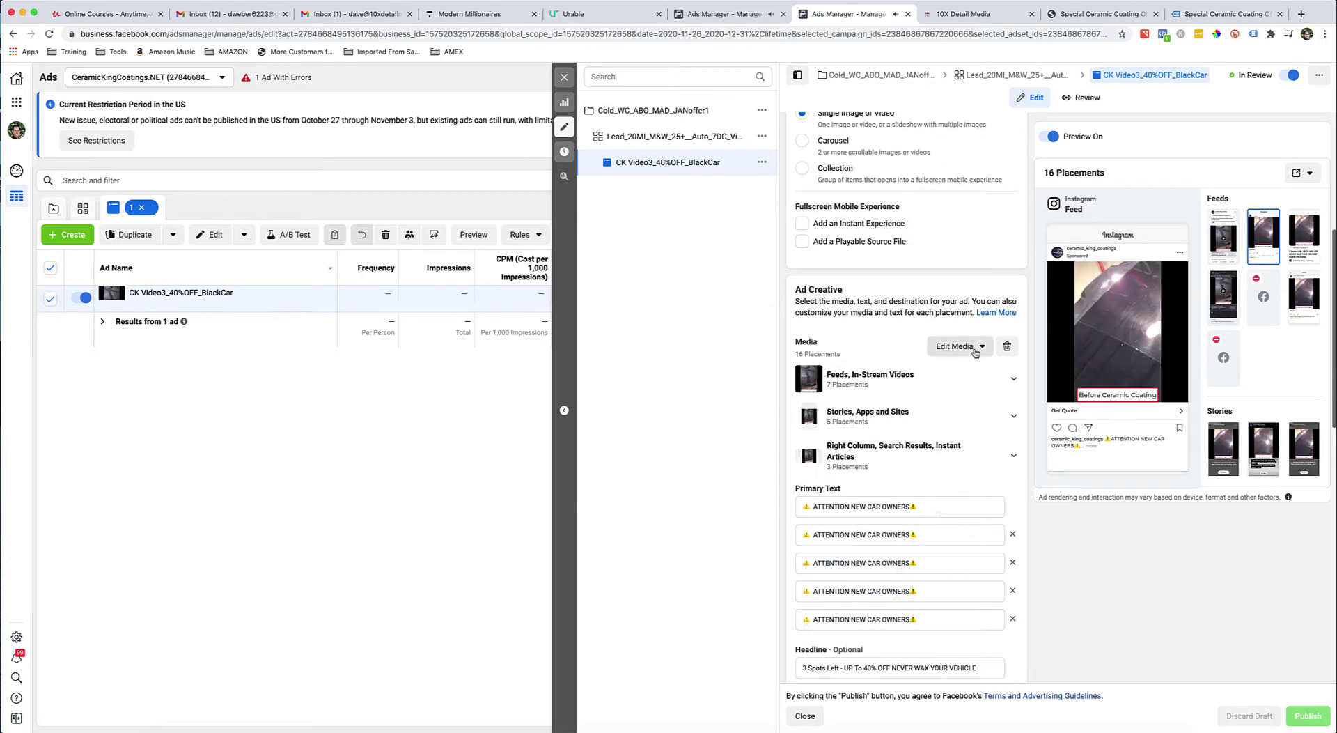
scroll(905, 418, "down", 3)
left_click(939, 418)
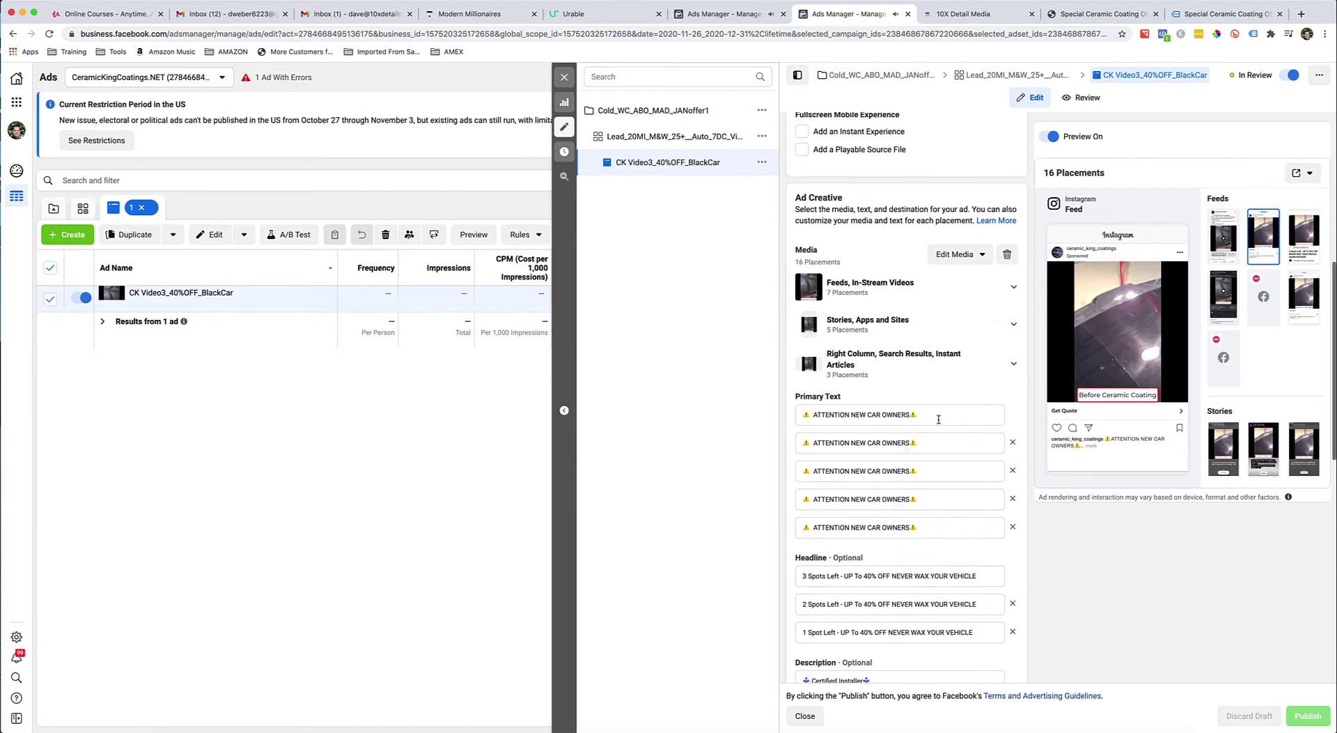
scroll(860, 413, "down", 6)
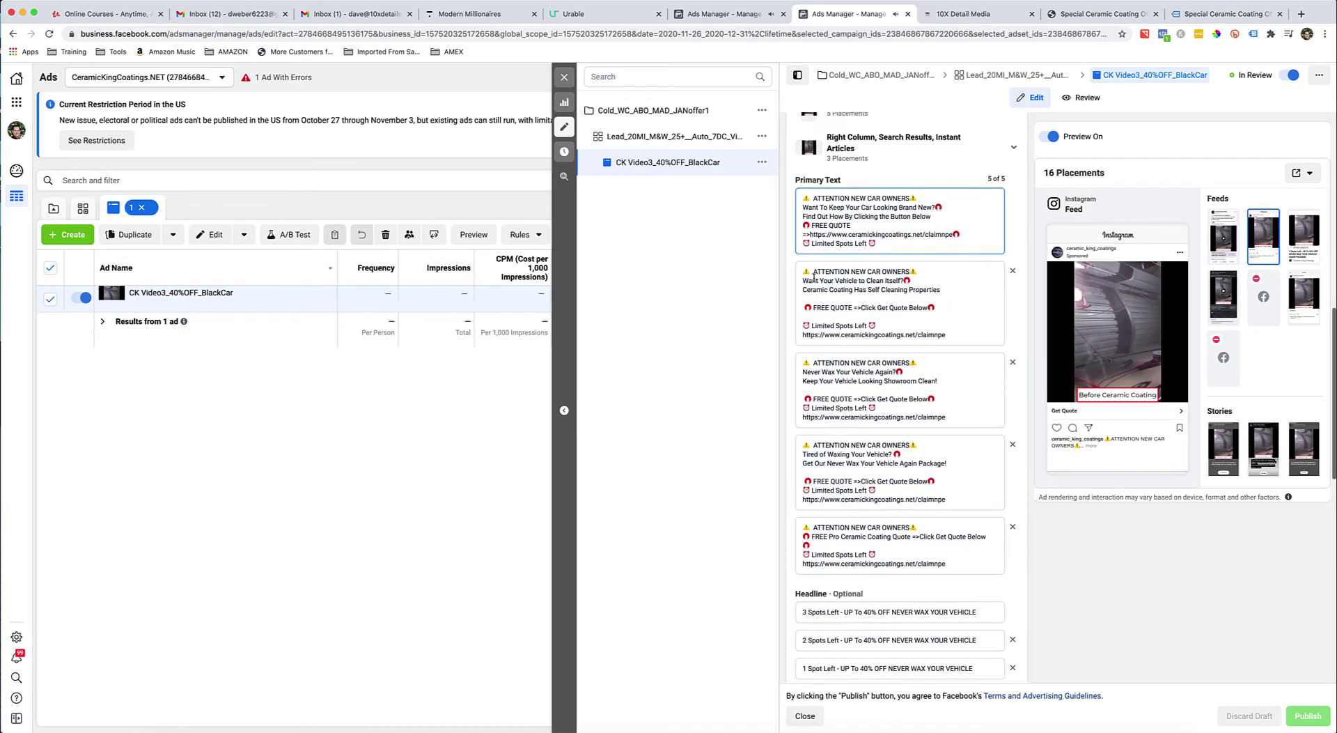
Examine the primary text variations, highlighting the claimnpe link and the "Limited Spots Left" line in the second one
left_click_drag(948, 334, 823, 337)
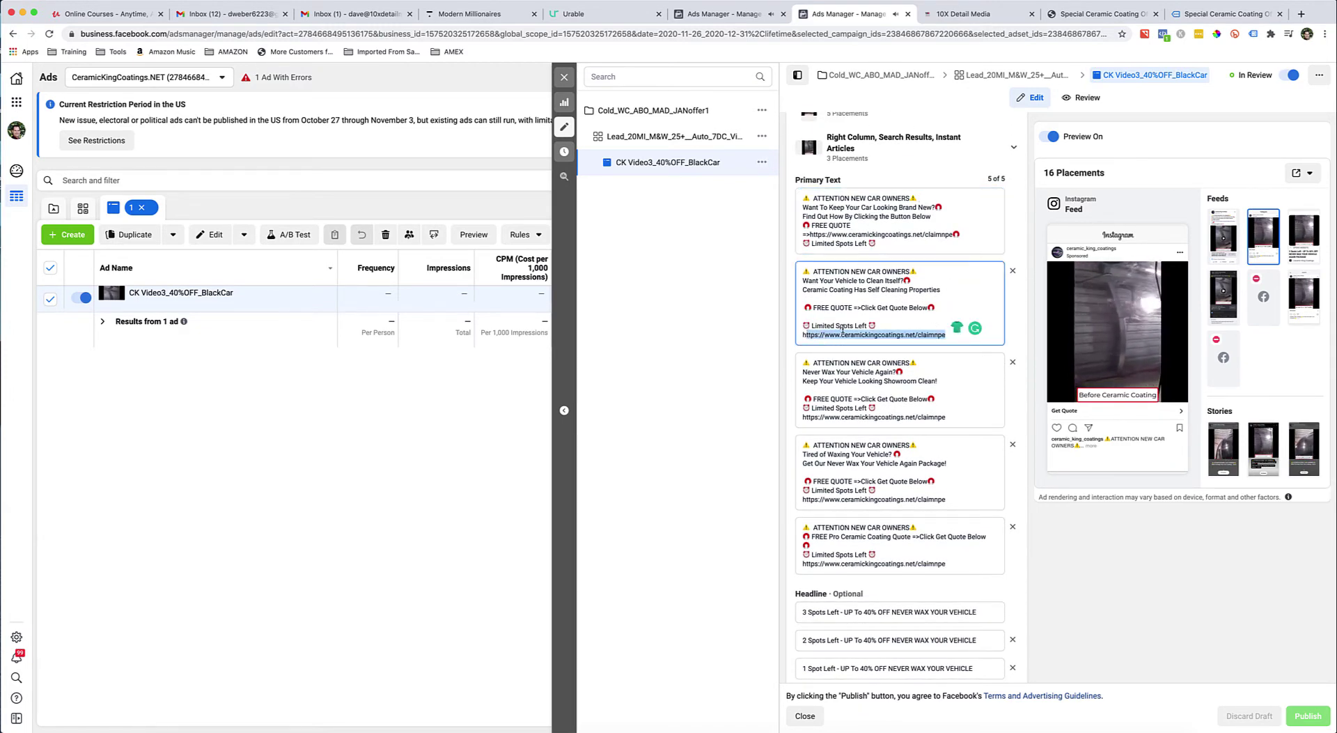
left_click_drag(872, 325, 818, 327)
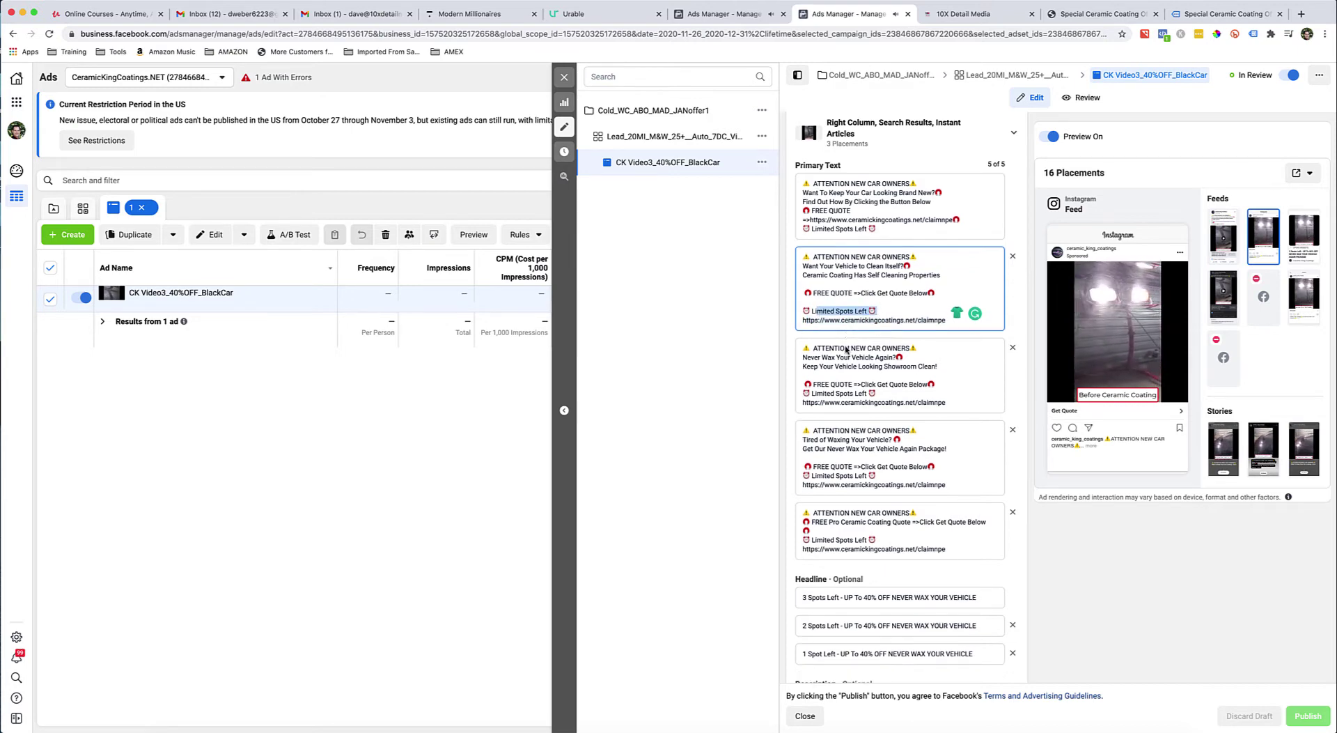
scroll(774, 362, "down", 3)
scroll(828, 557, "down", 1)
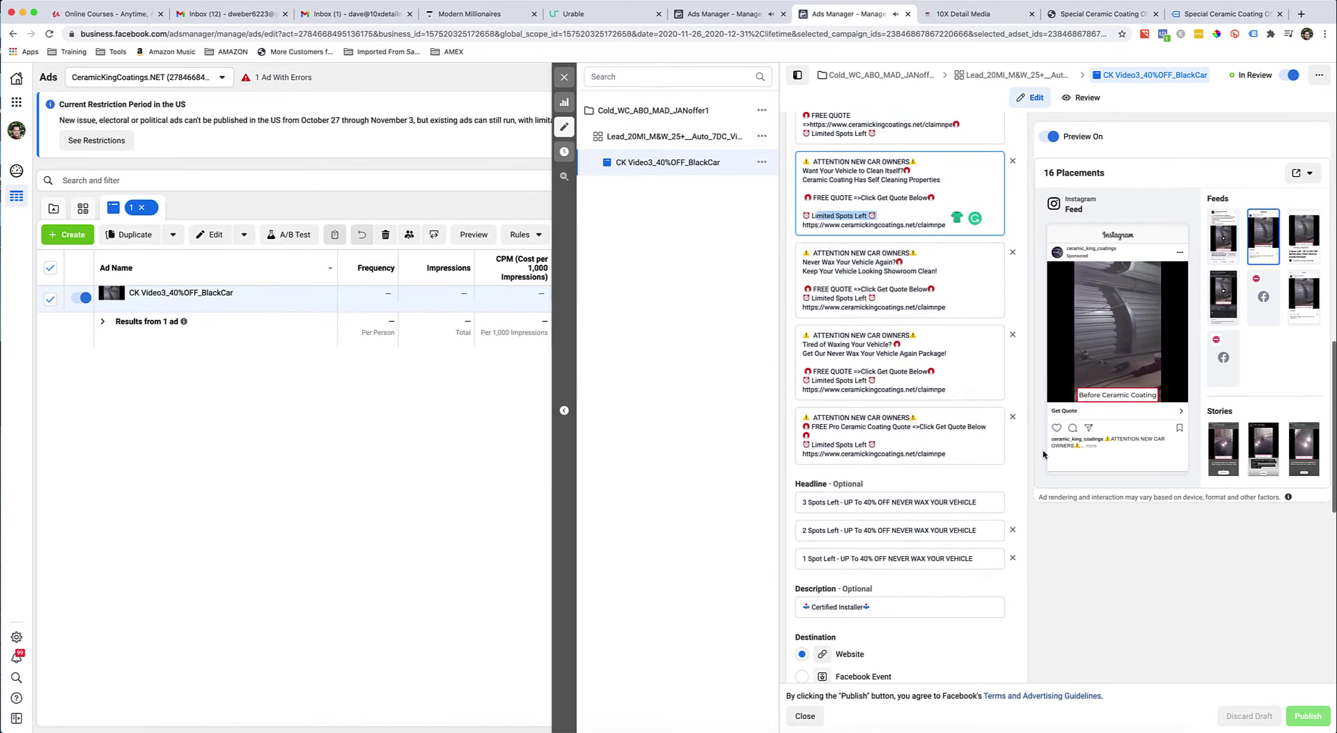
Expand the ad's headline variations and review them together with the description, website destination and call to action
left_click(860, 509)
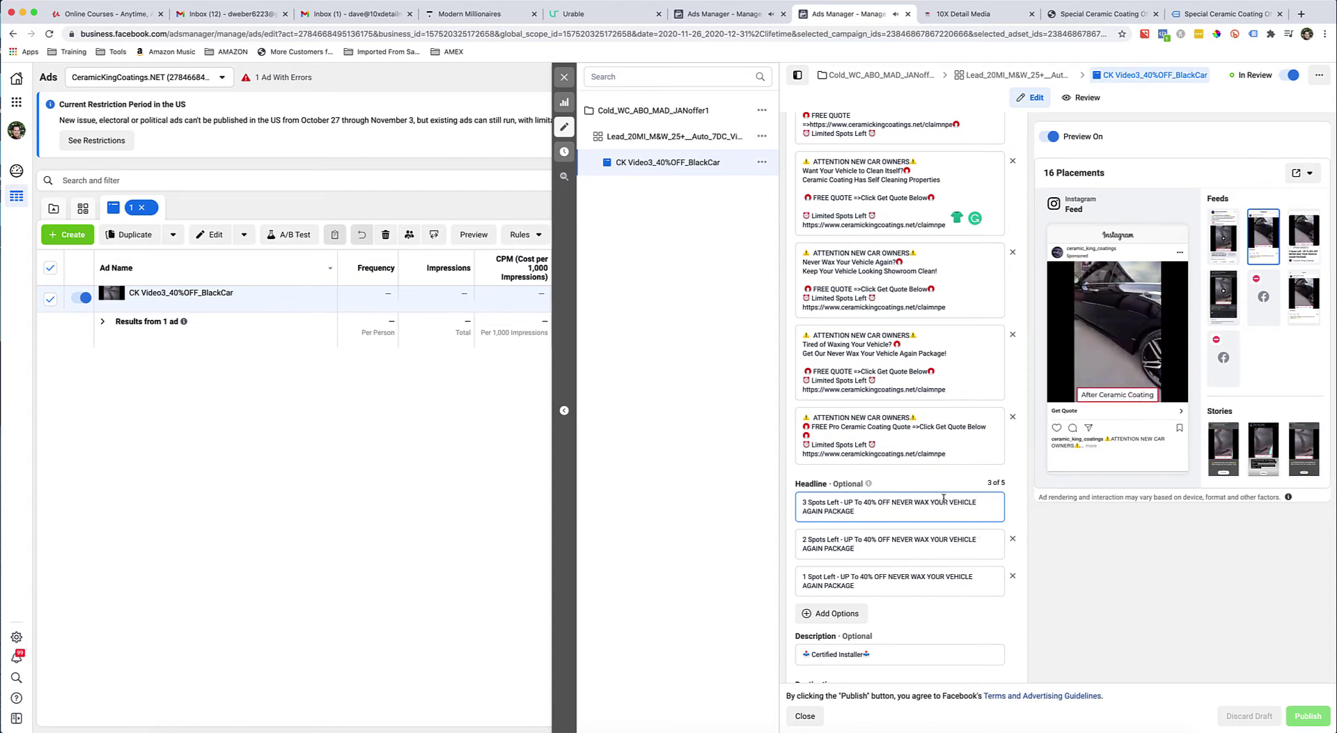
scroll(1021, 543, "up", 1)
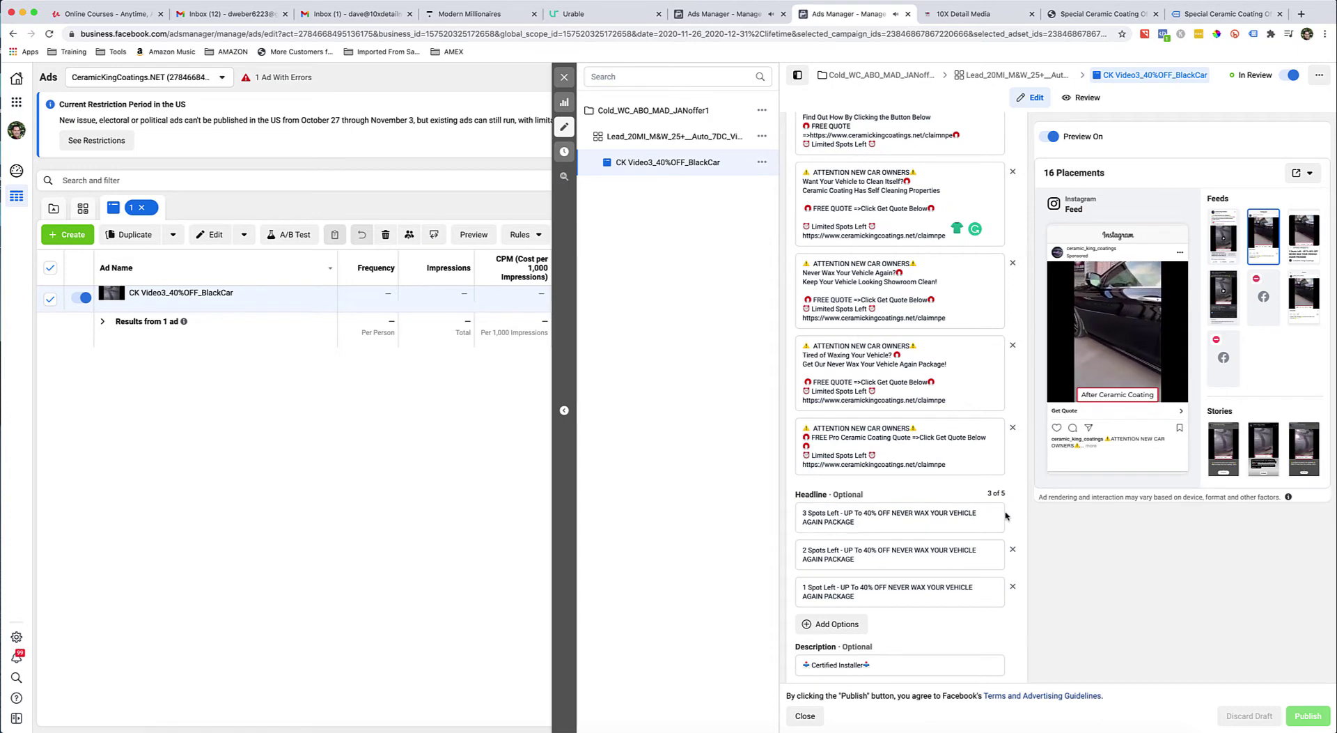
scroll(993, 520, "down", 5)
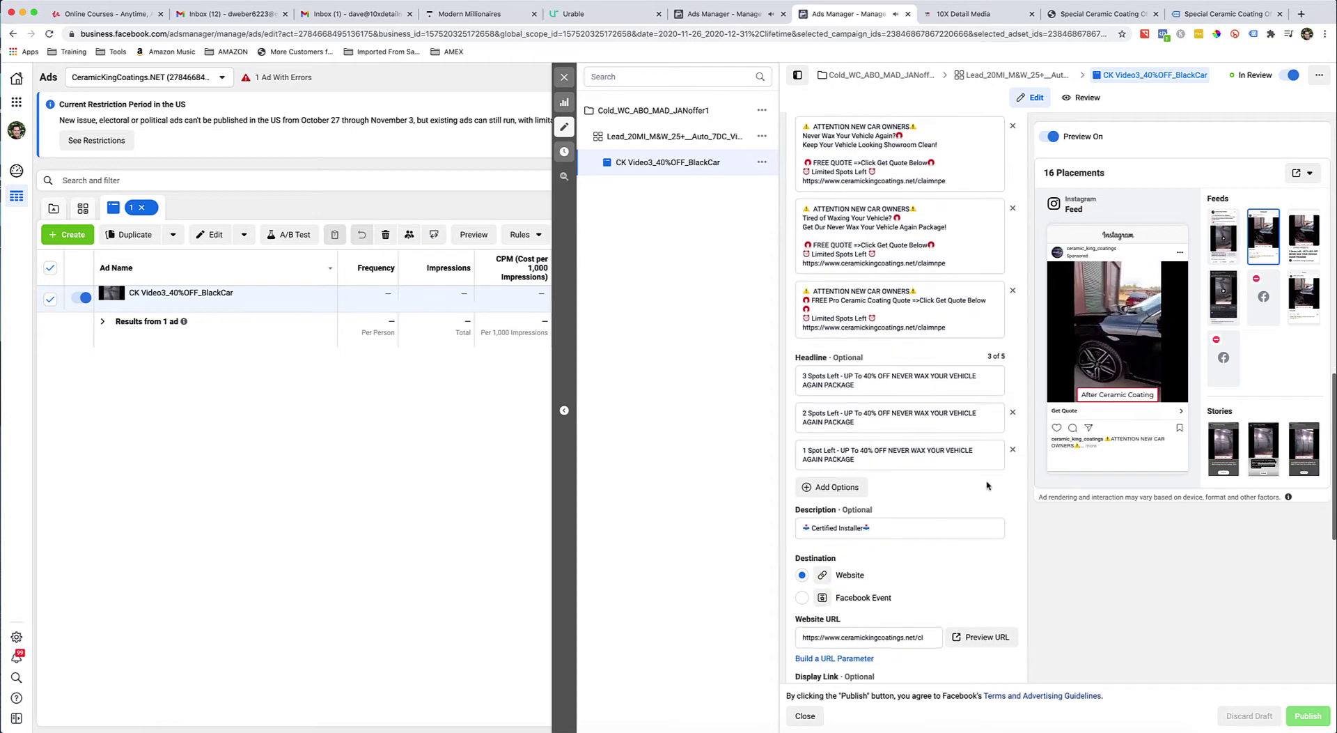
scroll(987, 485, "down", 2)
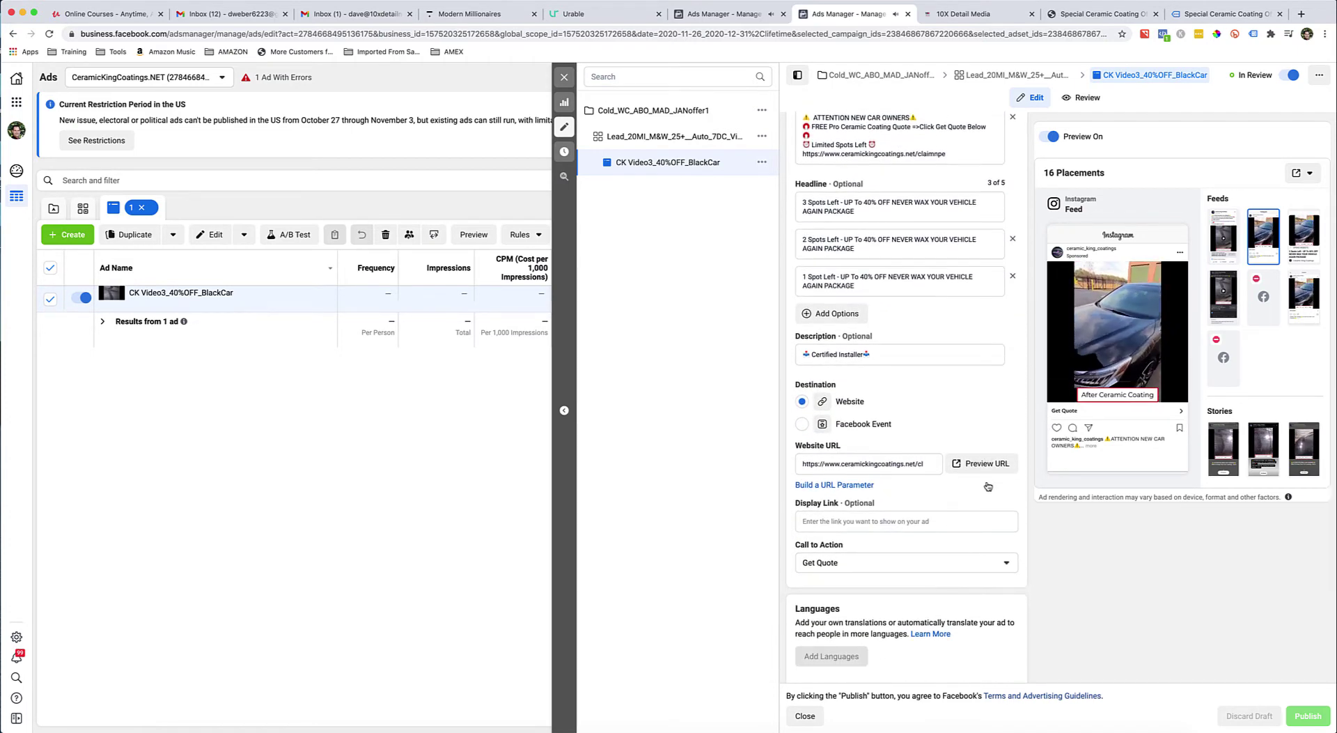
scroll(987, 485, "up", 5)
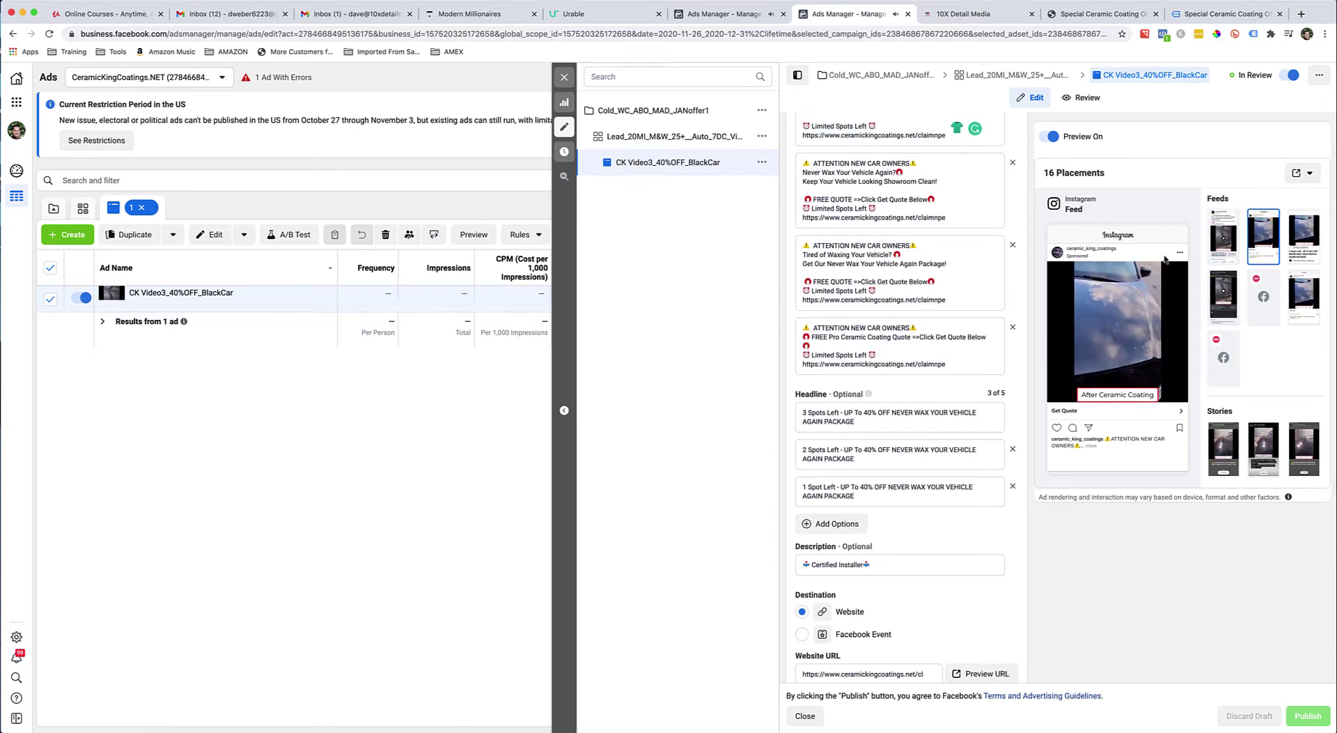
View the ad in the Facebook Feeds preview and go over its primary texts and headlines again
left_click(997, 428)
scroll(970, 279, "up", 8)
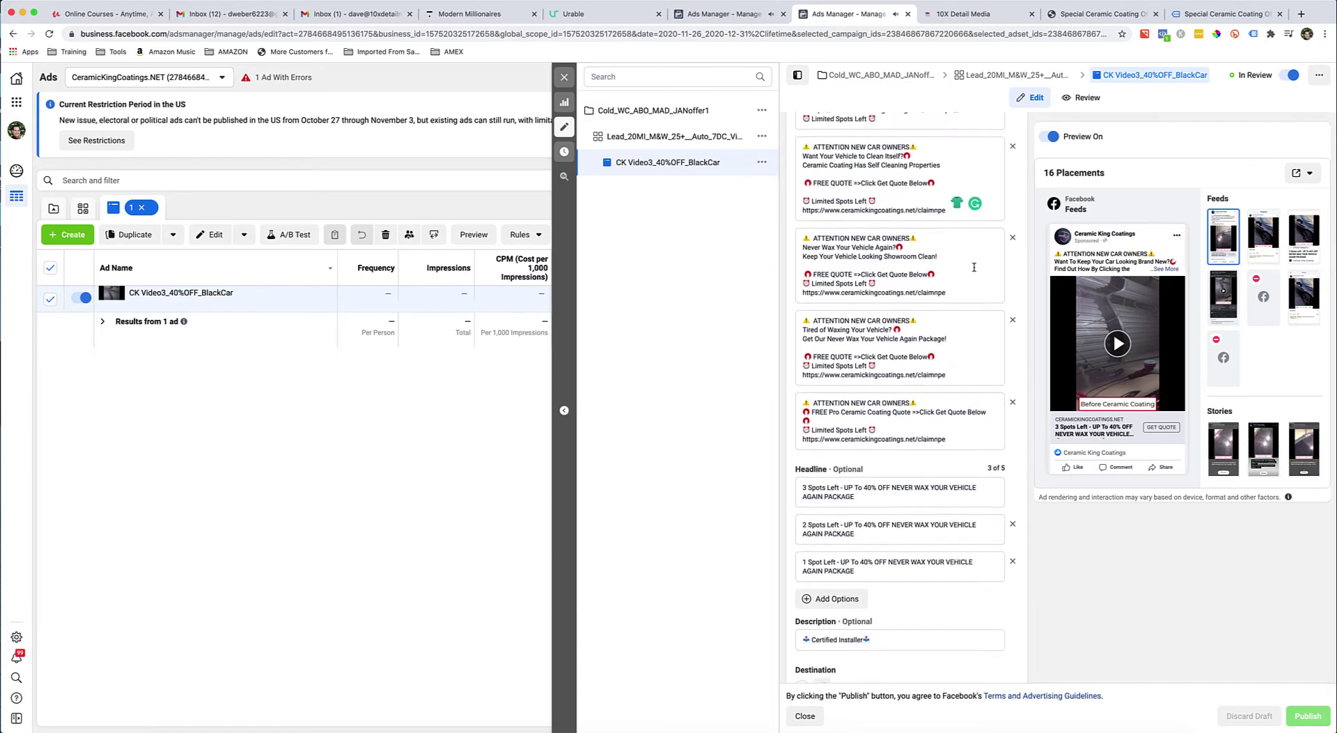
scroll(867, 380, "down", 5)
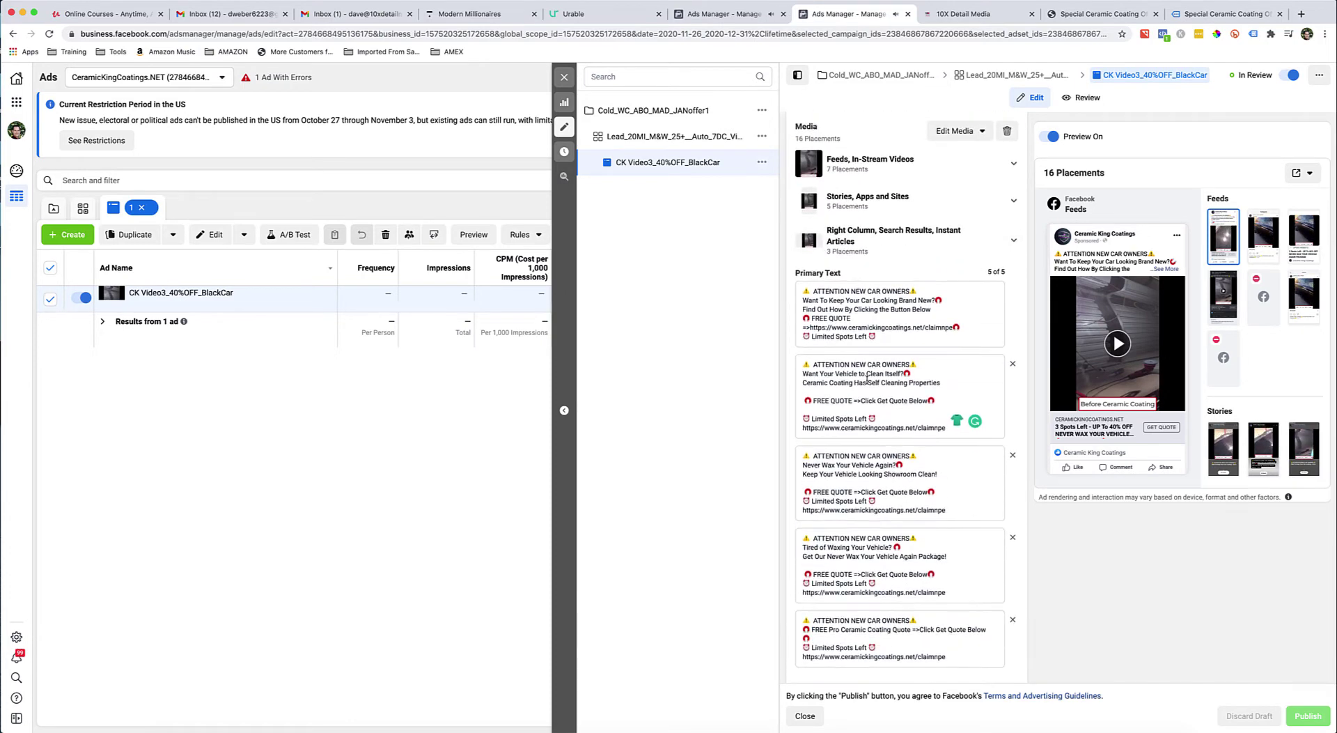
scroll(867, 380, "down", 6)
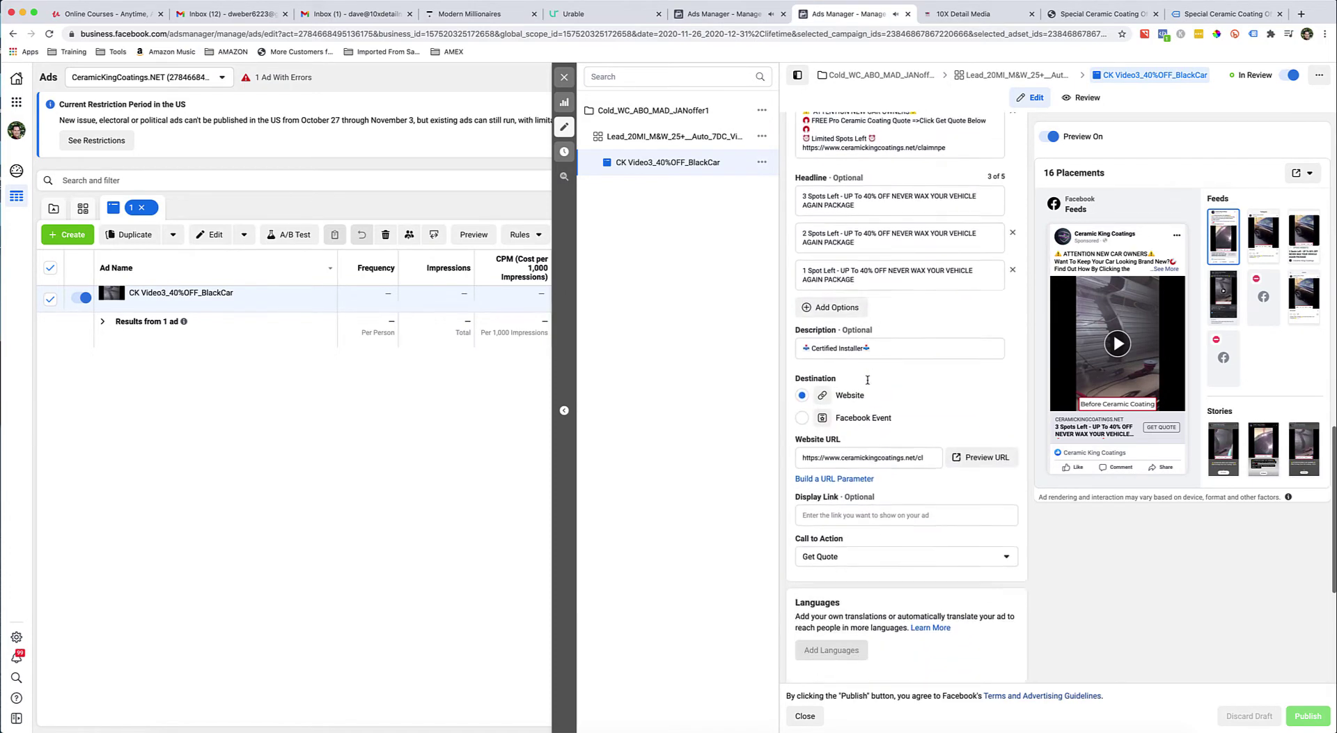
Show the ad's full website URL and review its call to action, languages and tracking settings
left_click(917, 443)
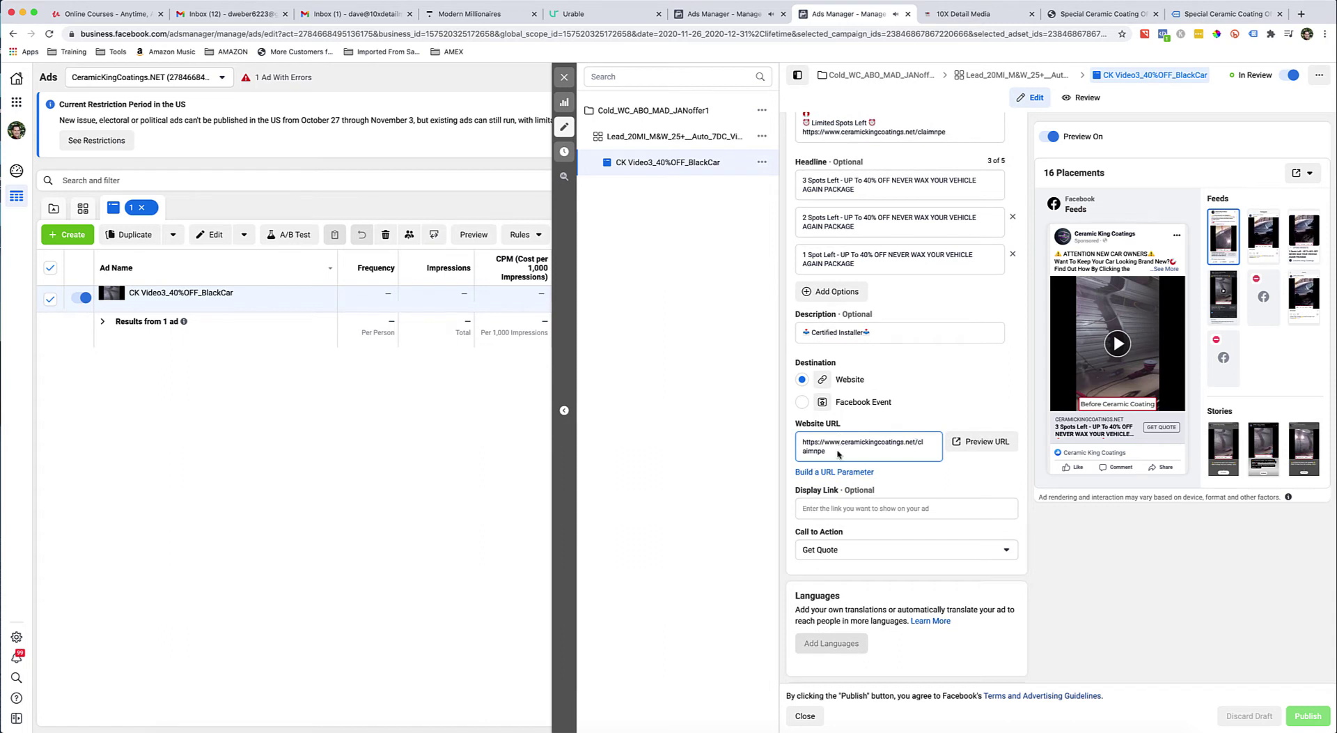
scroll(839, 453, "down", 3)
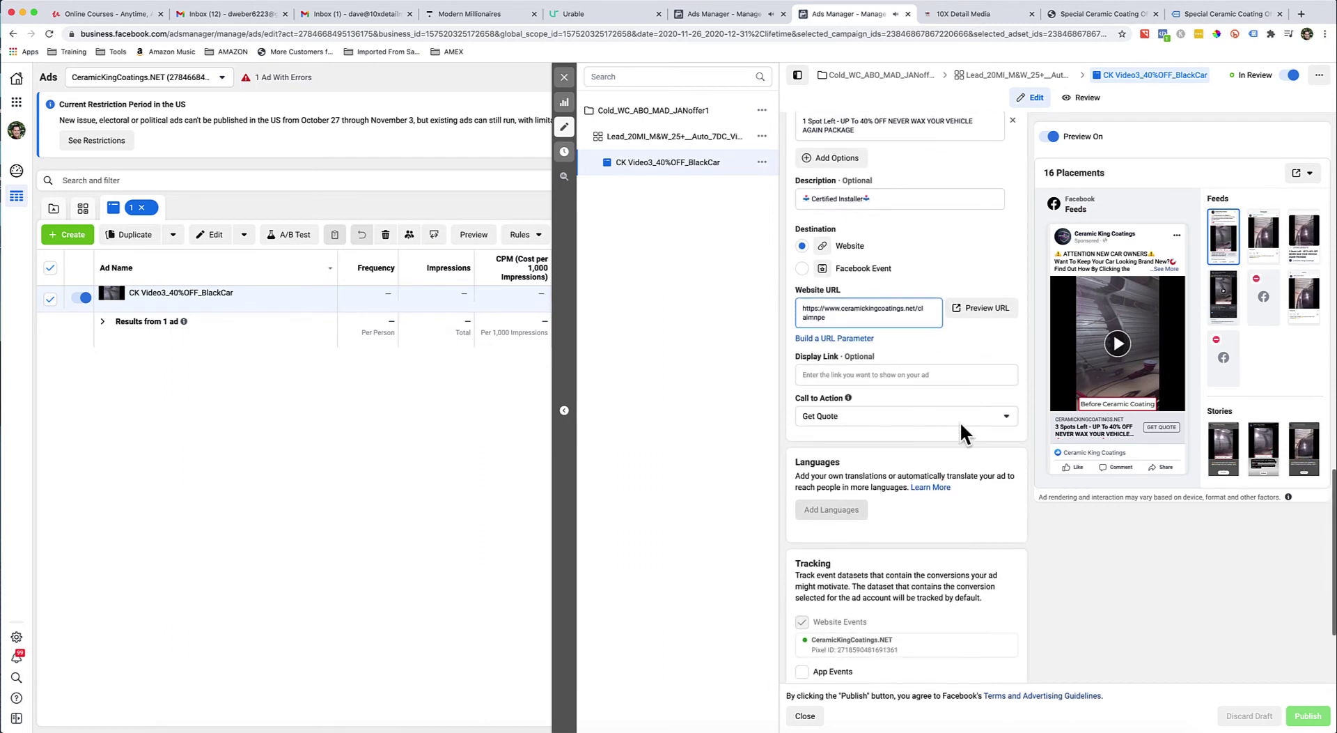
scroll(882, 398, "down", 3)
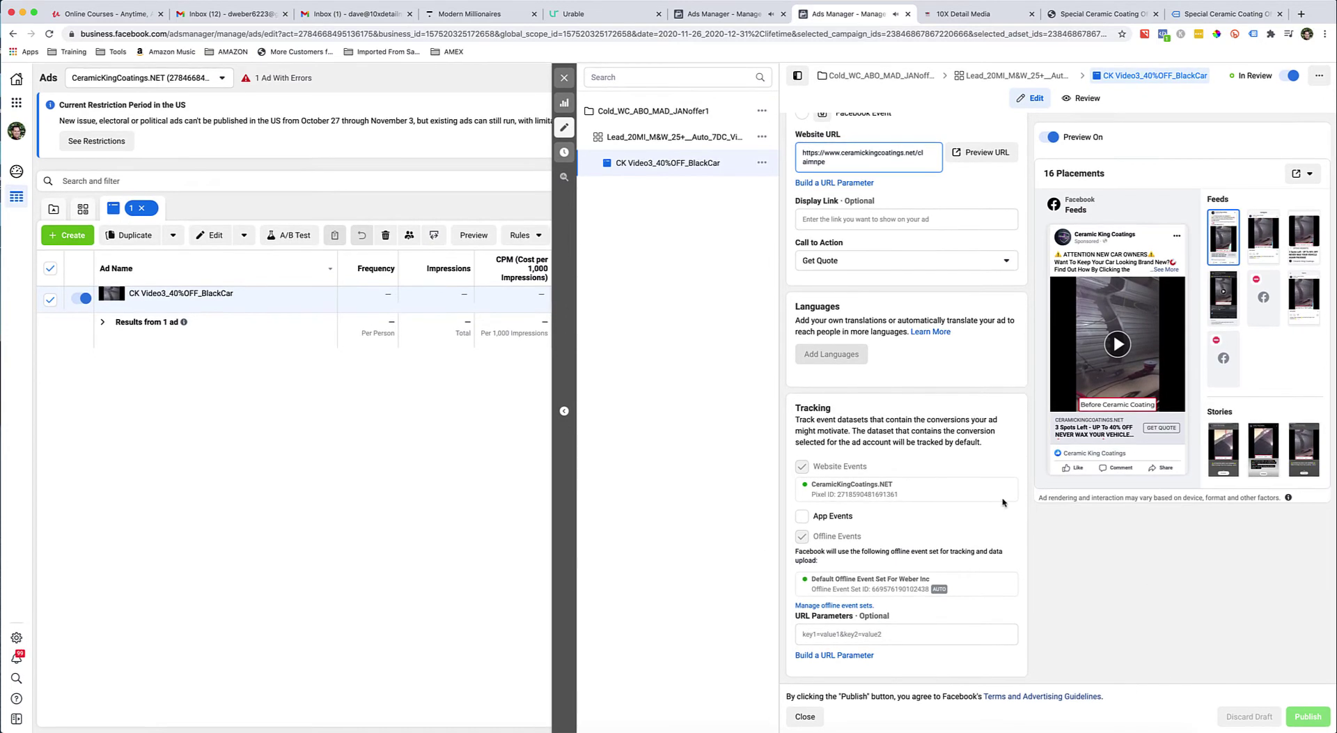
Recheck the ad's identity and setup settings, close the editor, and reopen the CK Video3_40%OFF_BlackCar ad for editing
scroll(904, 471, "up", 8)
scroll(904, 472, "up", 10)
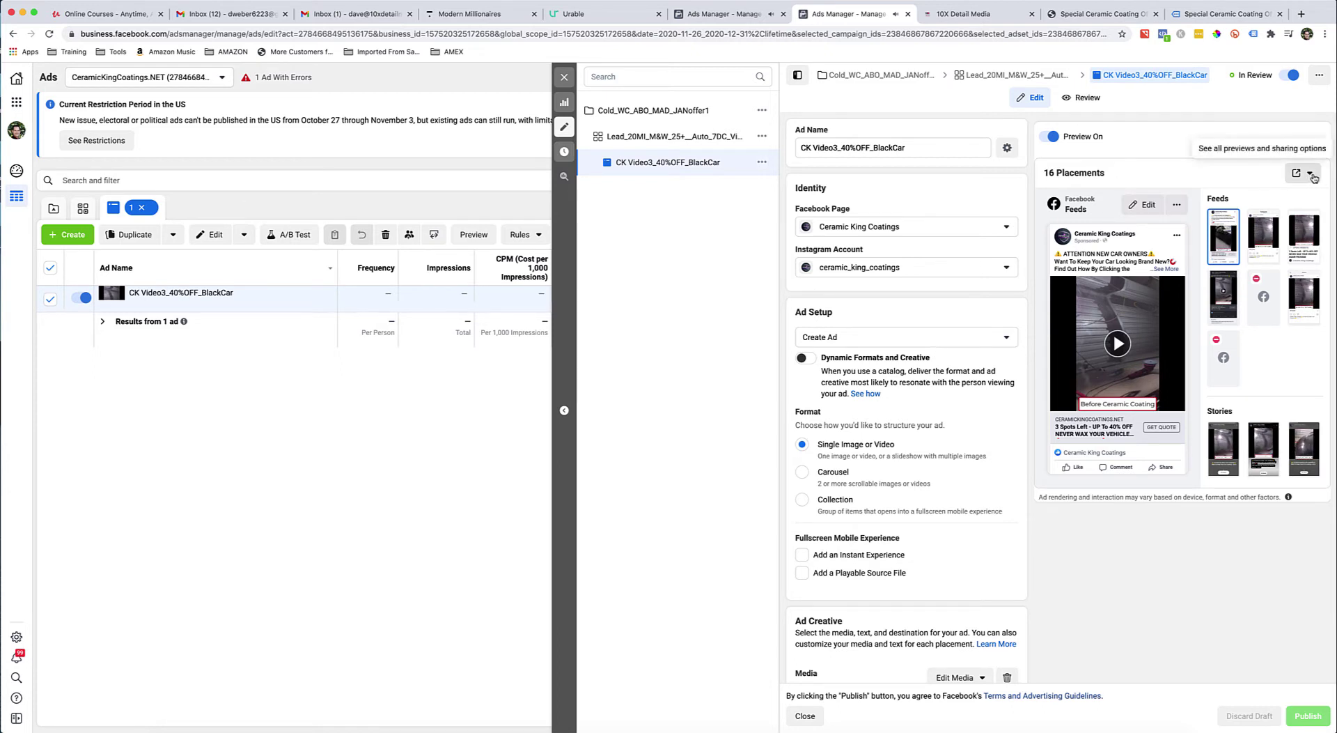
scroll(1009, 359, "down", 1)
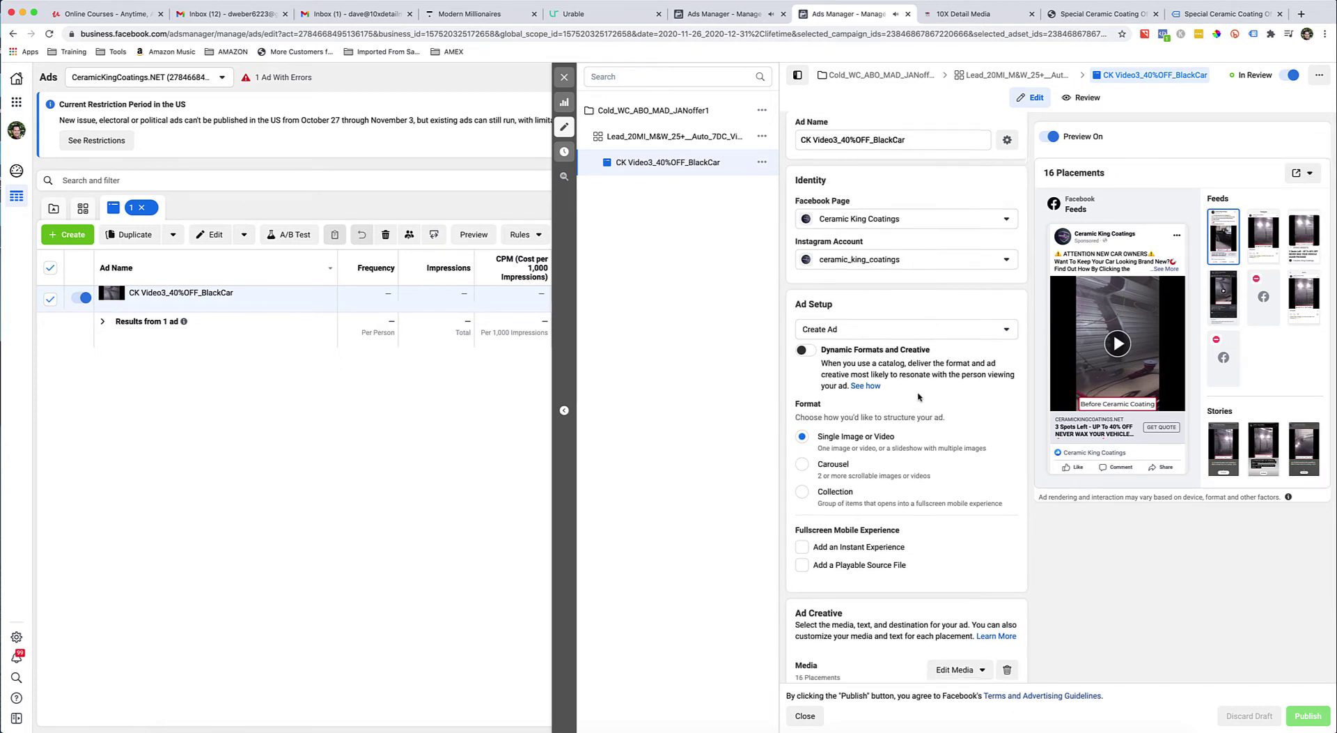
left_click(565, 77)
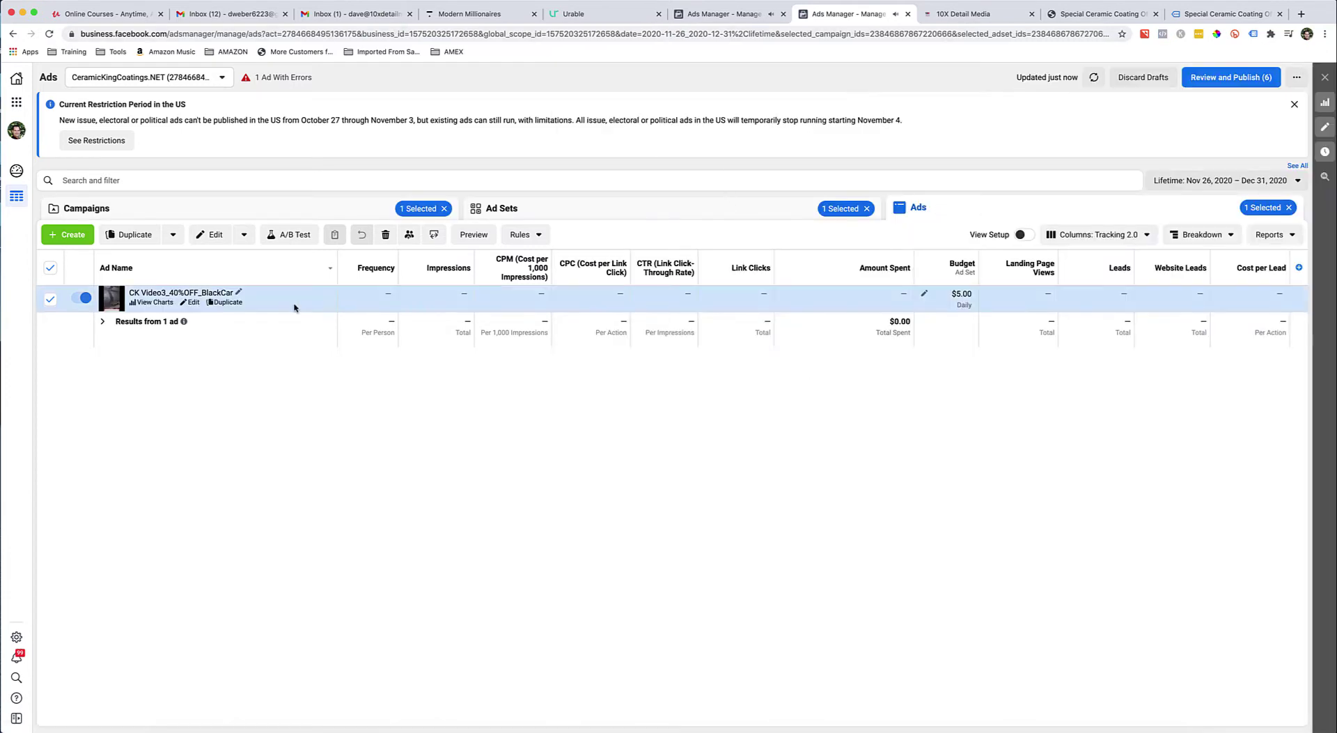
left_click(192, 302)
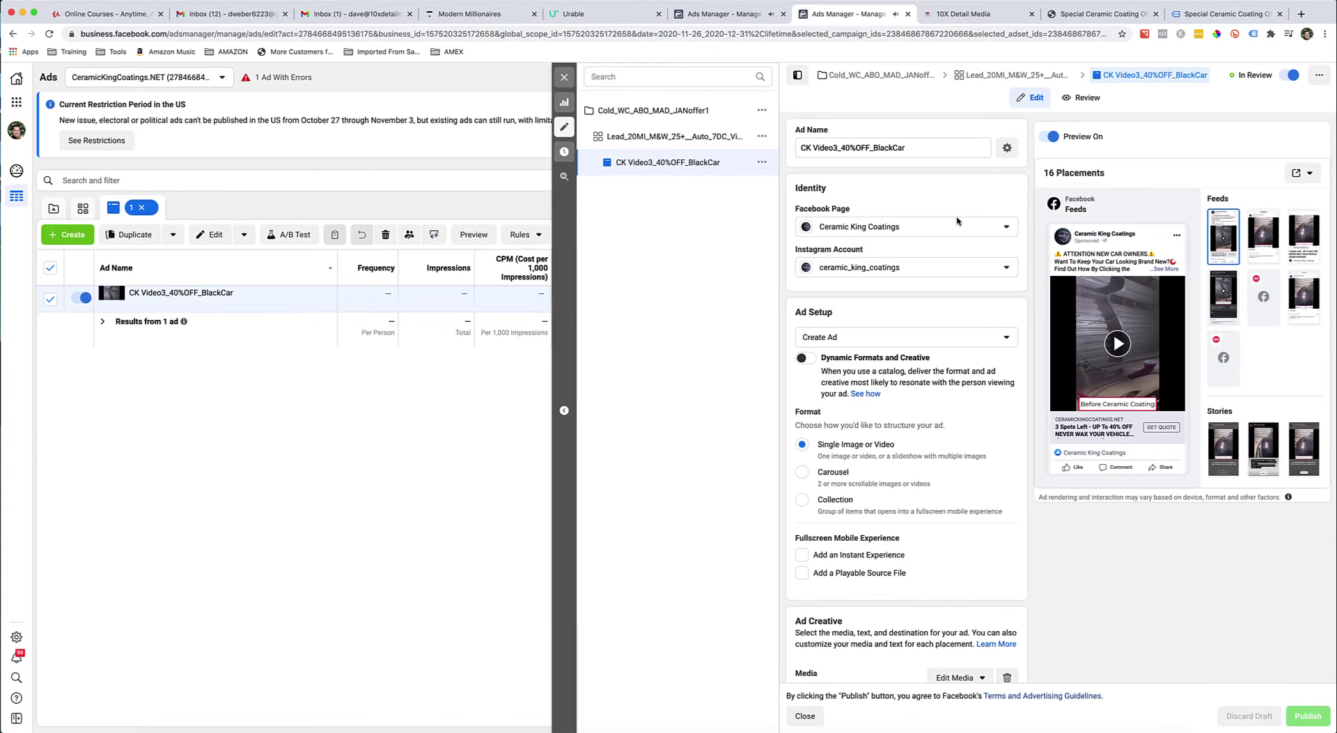
View the CK Video3_40%OFF_BlackCar ad as a Facebook post with comments and highlight the post ID in its web address
scroll(954, 224, "down", 1)
scroll(954, 224, "up", 1)
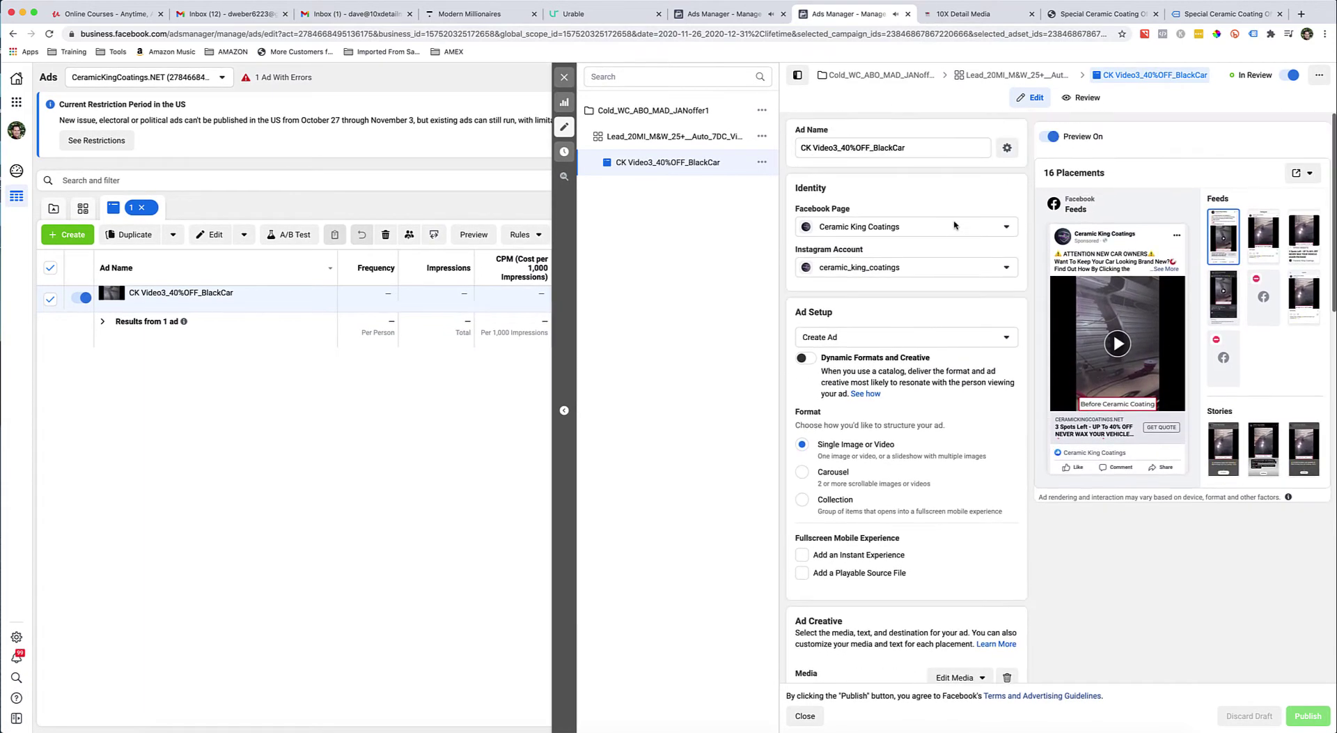
left_click(1310, 174)
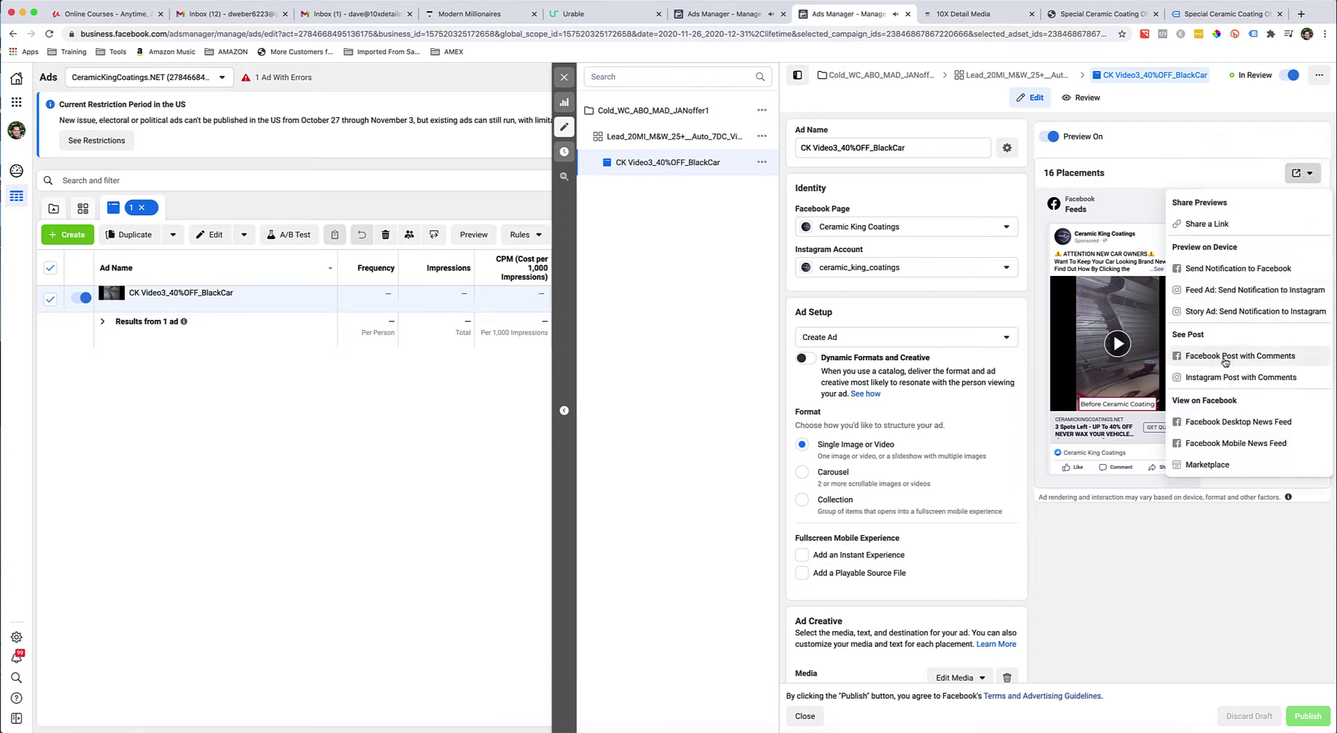
left_click(1277, 357)
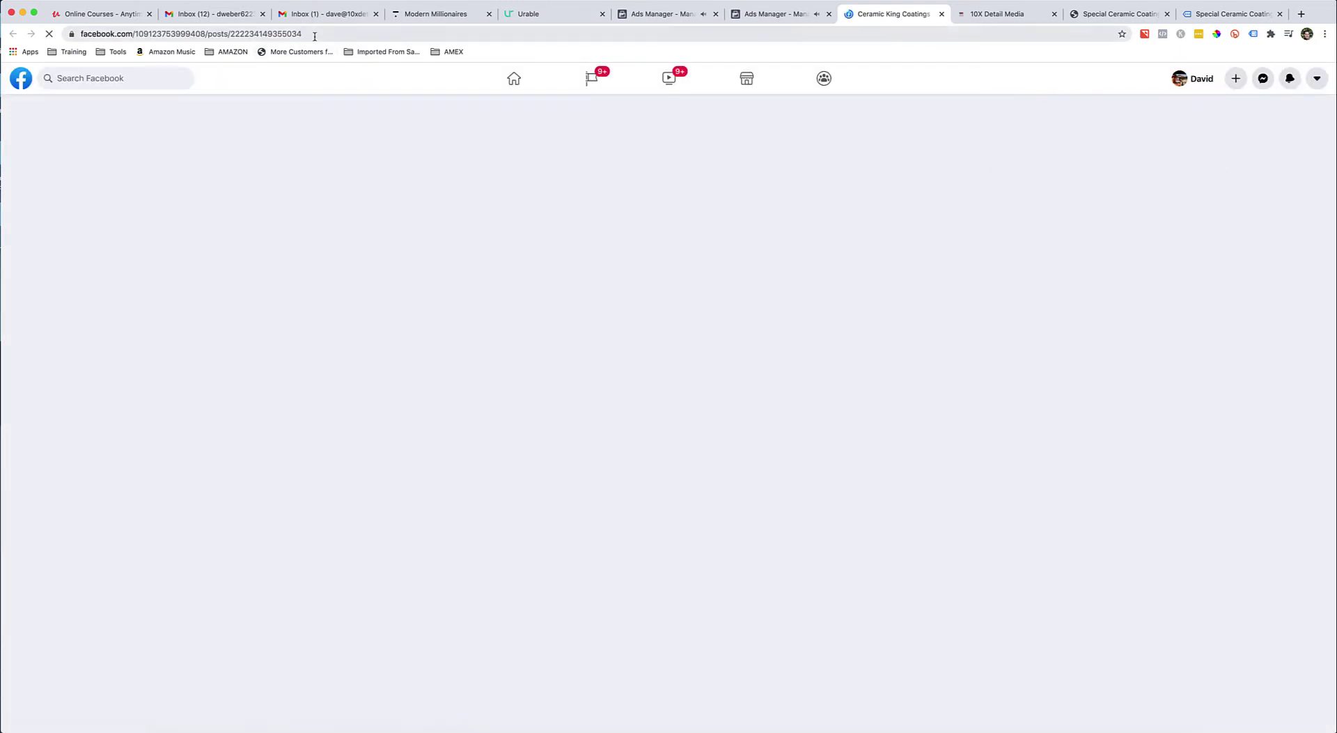
left_click_drag(304, 33, 232, 33)
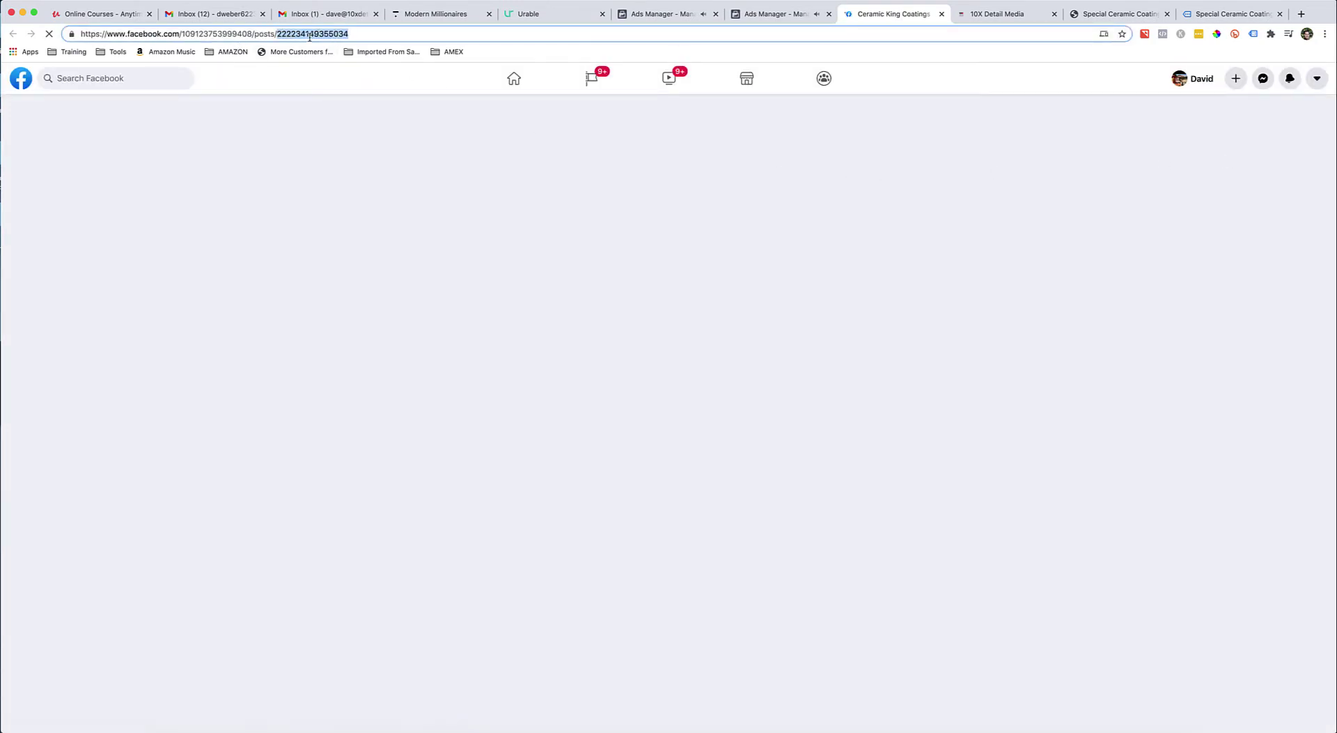
Bring up the TextEdit note containing the post ID beside the Facebook post, and close the chat conversation covering the page
left_click(773, 723)
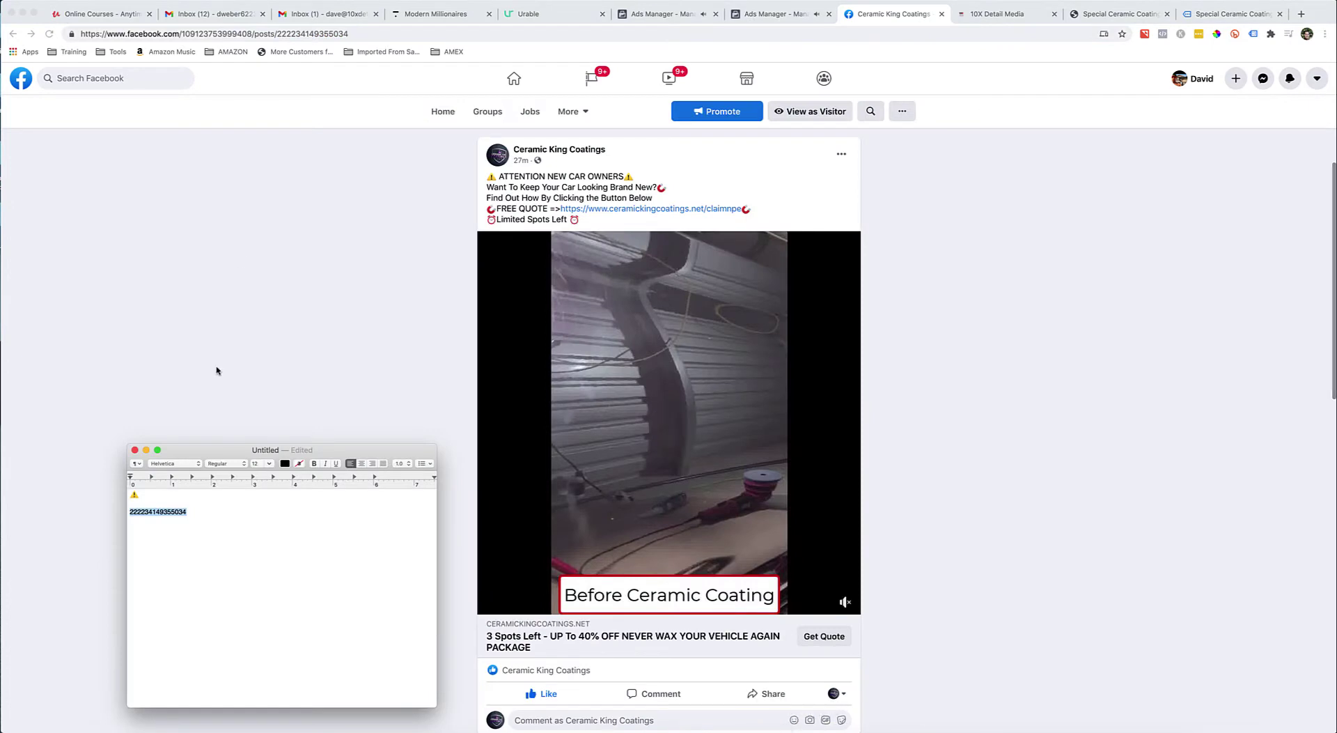
left_click_drag(254, 446, 165, 409)
left_click(1278, 493)
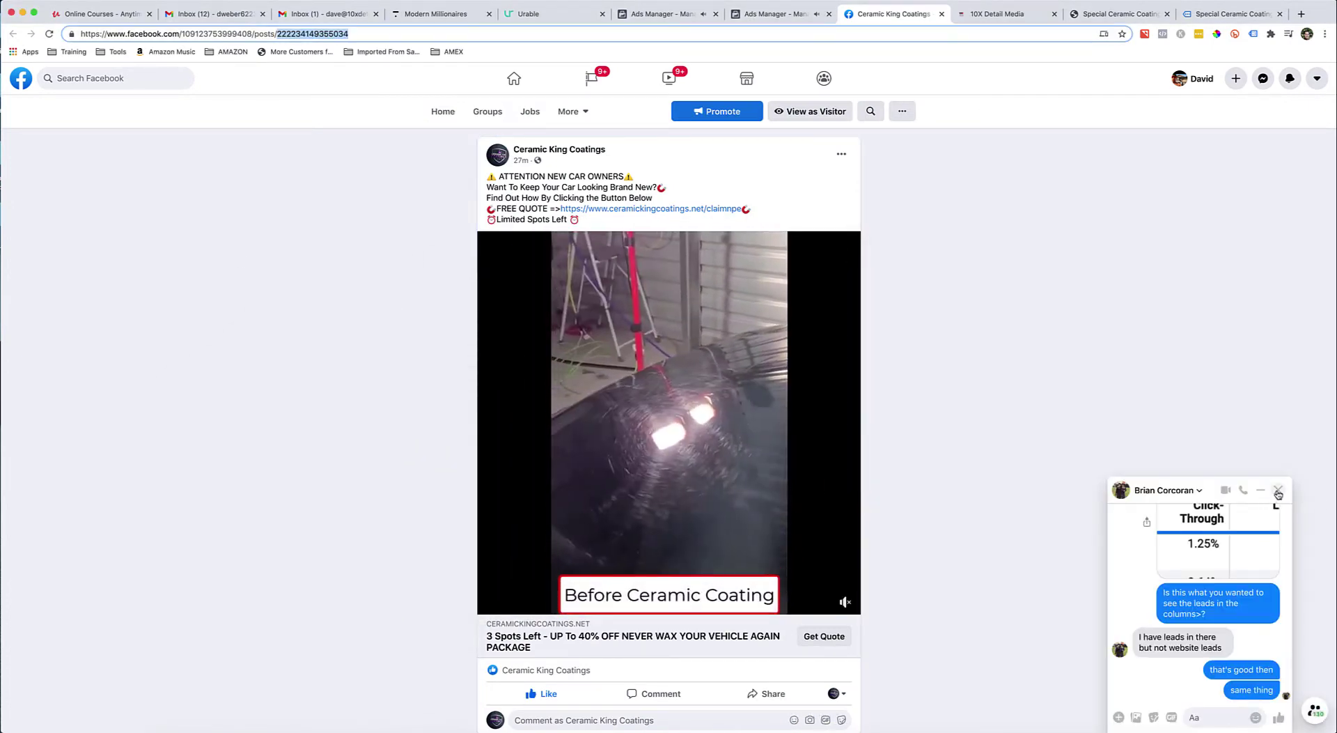
left_click(1277, 493)
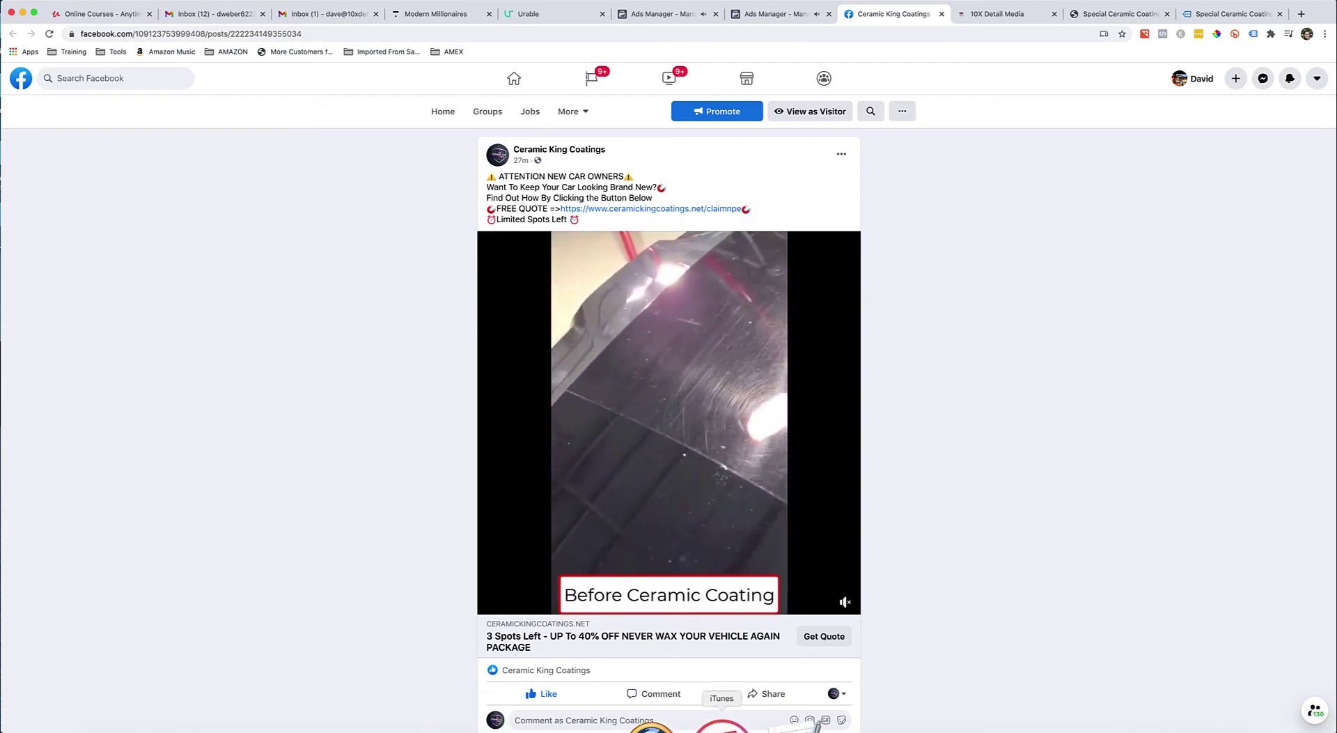
left_click(773, 723)
left_click_drag(154, 406, 110, 507)
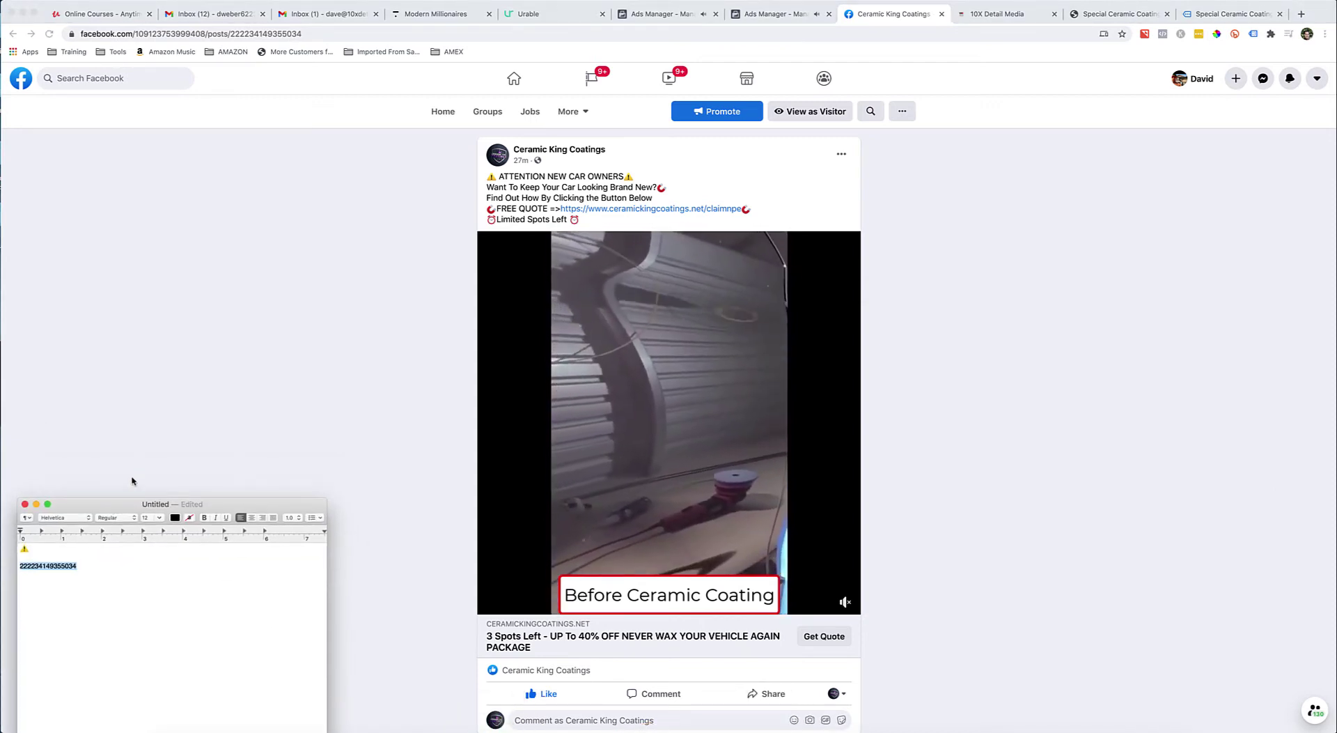
left_click_drag(135, 505, 168, 466)
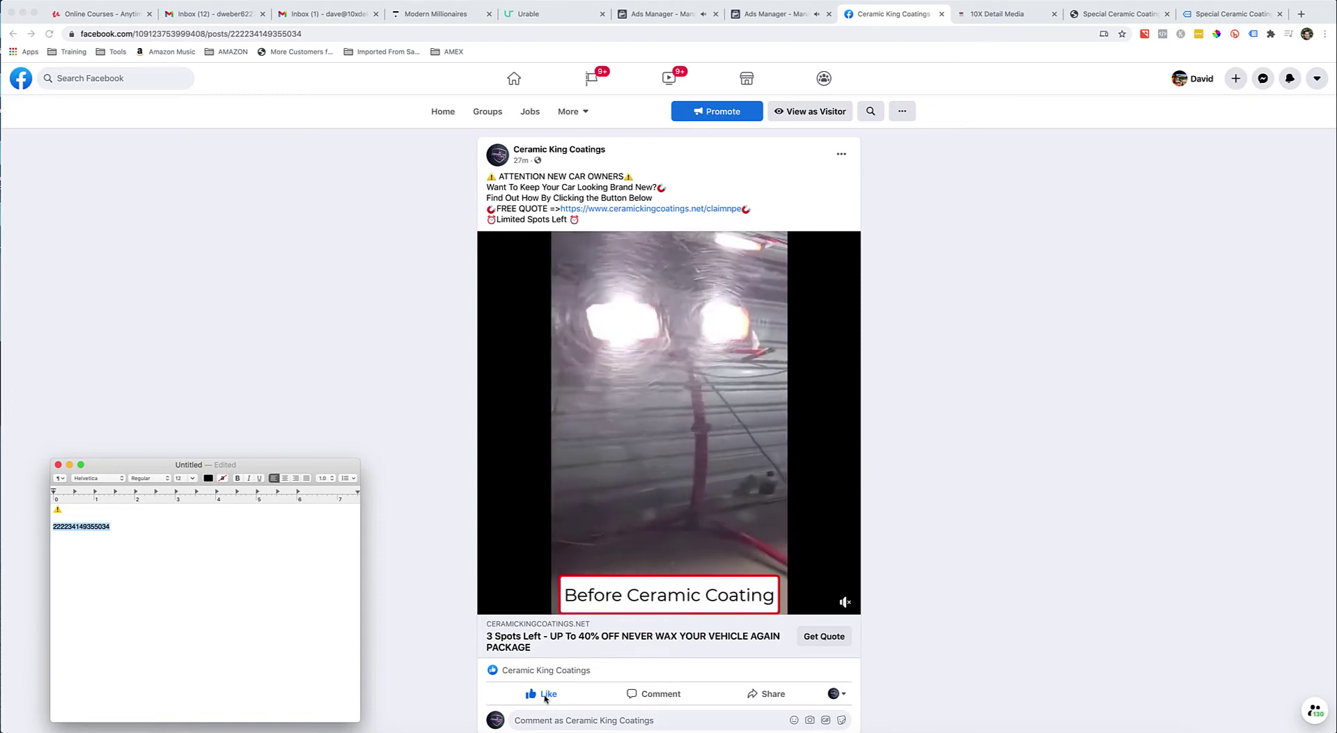
Close the Facebook post and 10X Detail Media pages, and load the bookmarked 10X Detail Media - HIGH LEVEL site in a new browser tab
left_click(941, 13)
left_click(942, 14)
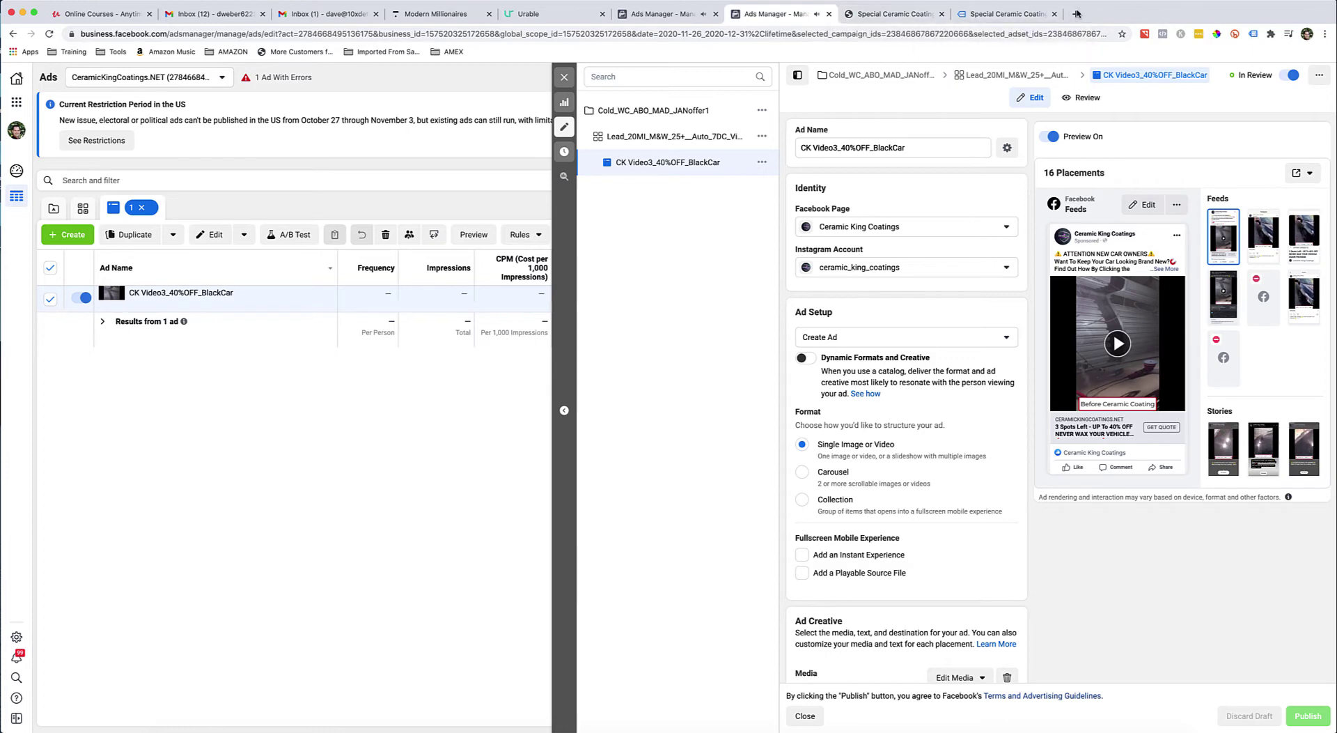
left_click(1078, 14)
left_click(113, 52)
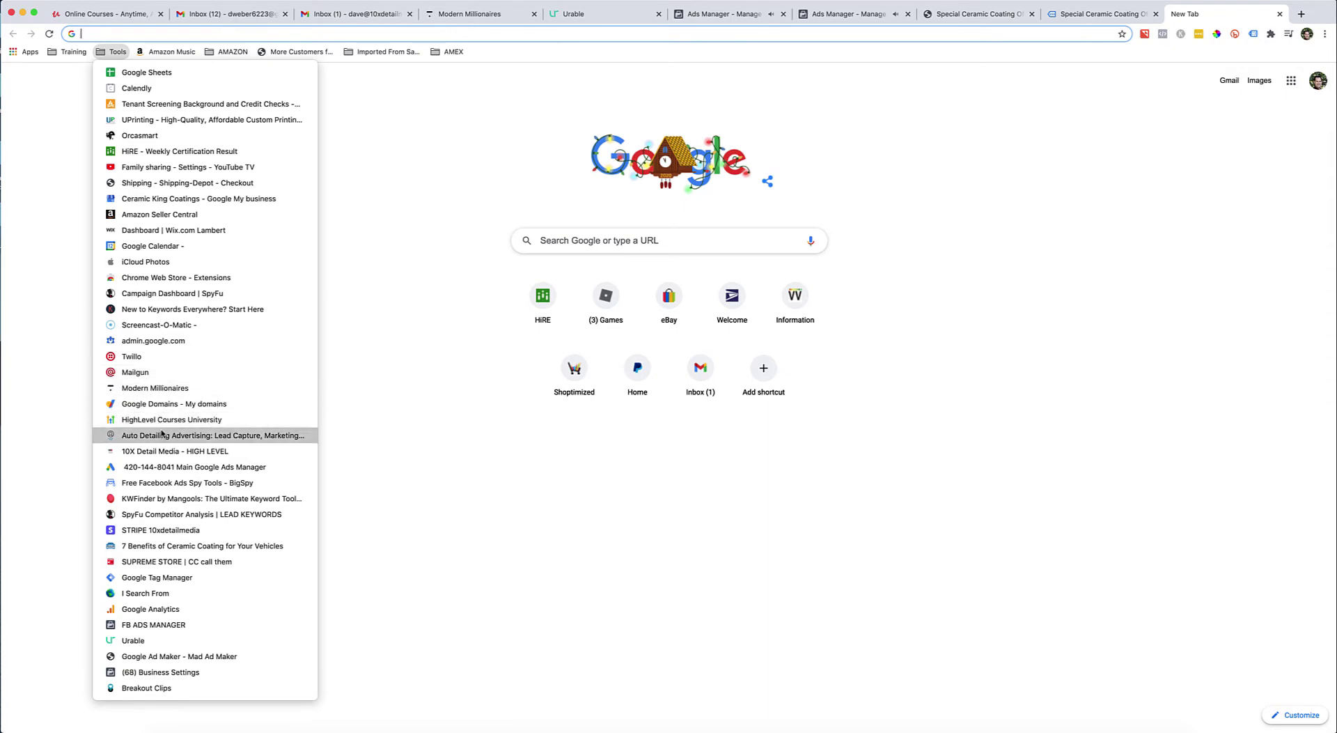
left_click(156, 451)
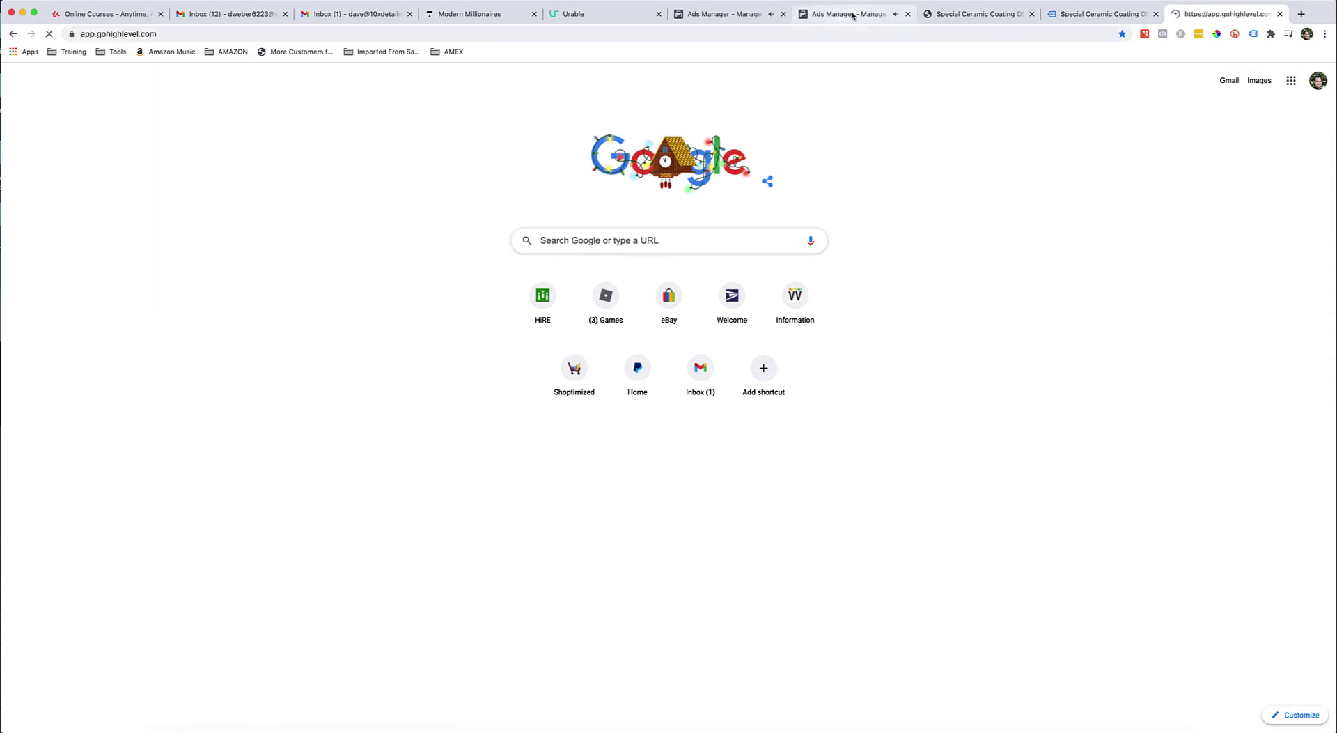
Return to Ads Manager, close the ad editor, and go back to the campaigns list with the ad and the Cold_WC_ABO_MAD_JANoffer1 campaign deselected
left_click(851, 14)
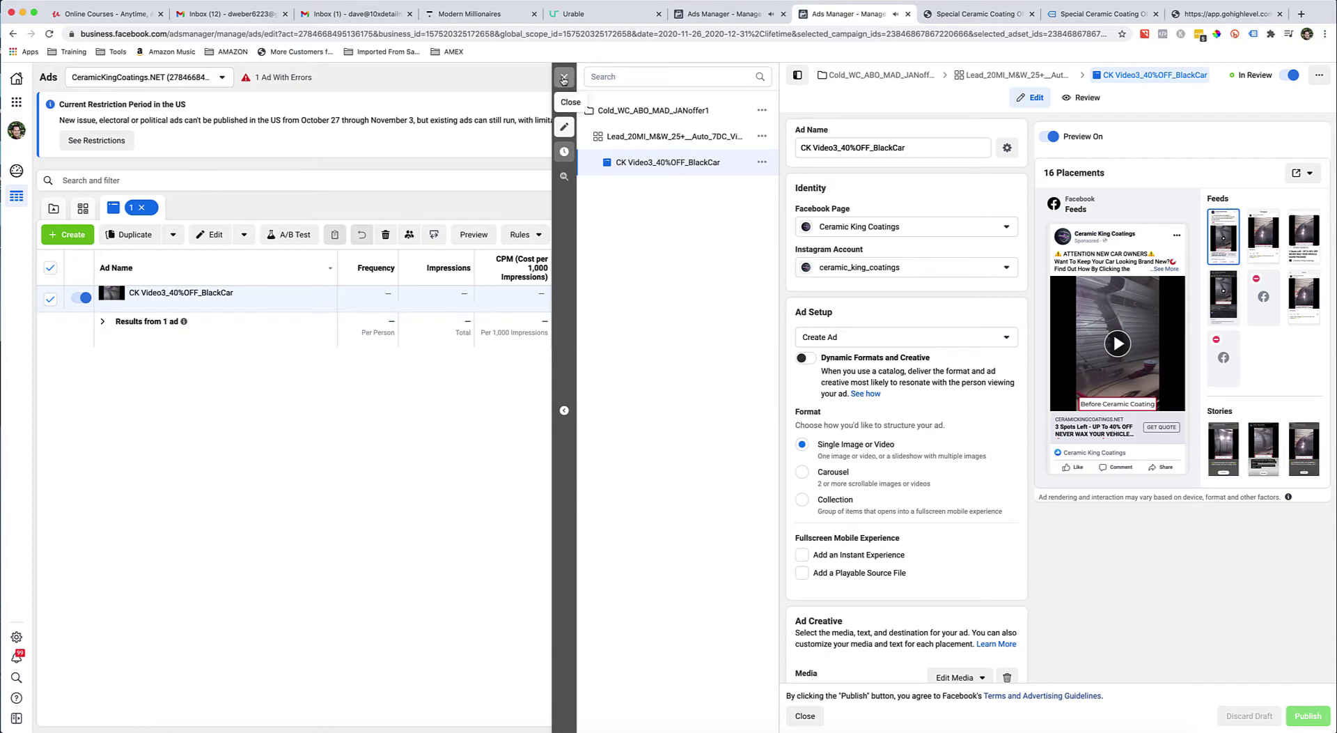
left_click(564, 78)
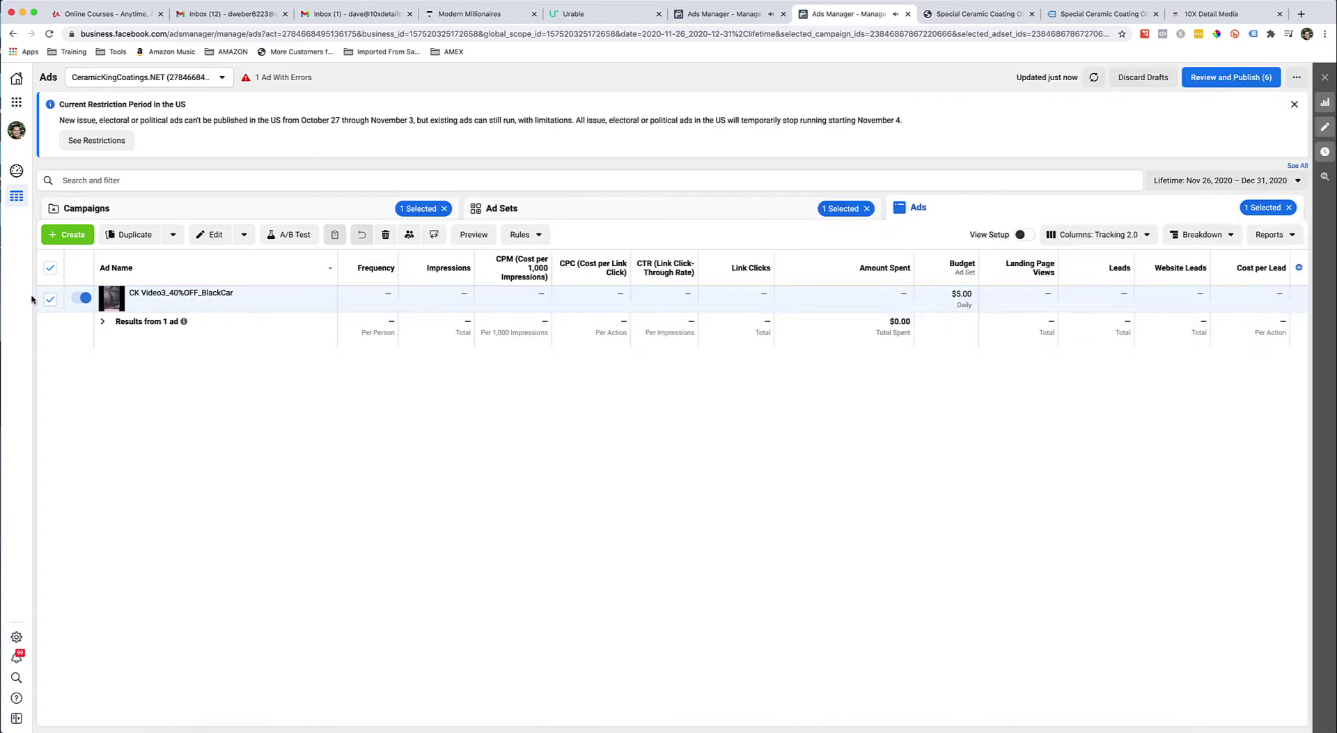
left_click(53, 270)
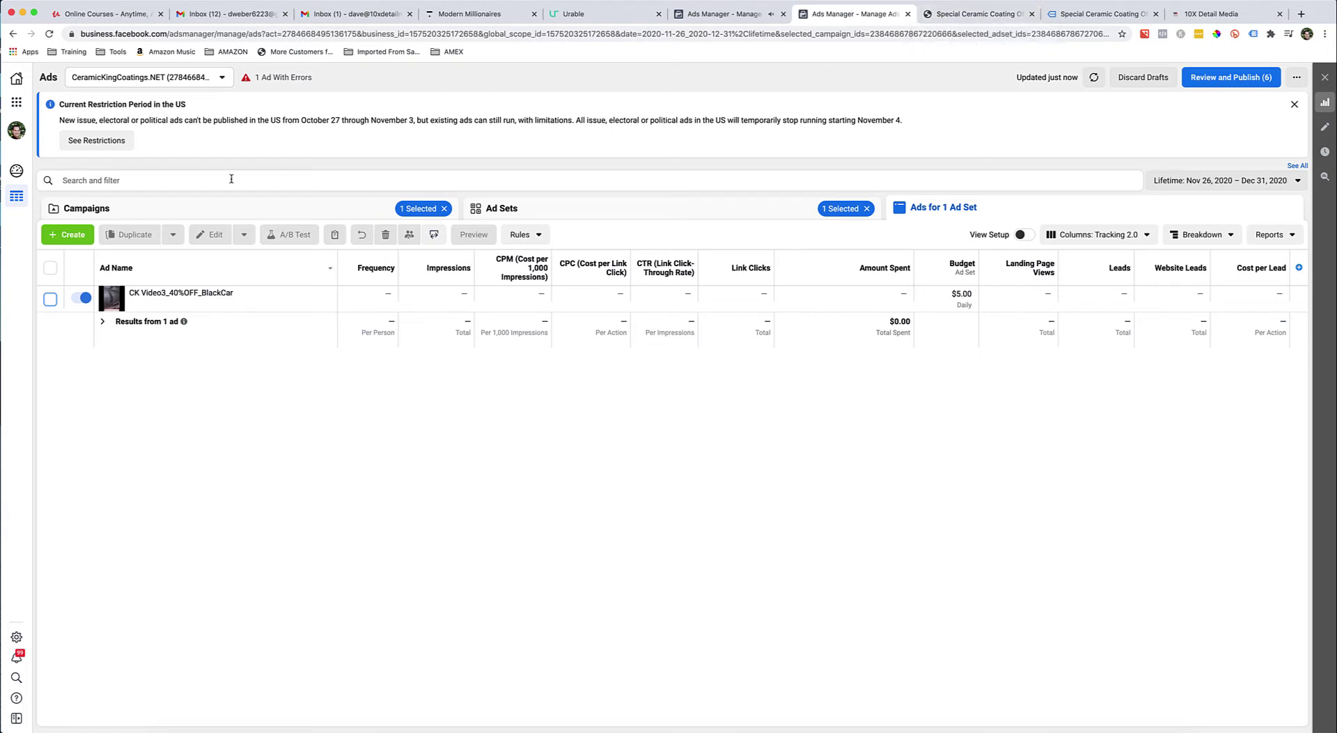
left_click(135, 210)
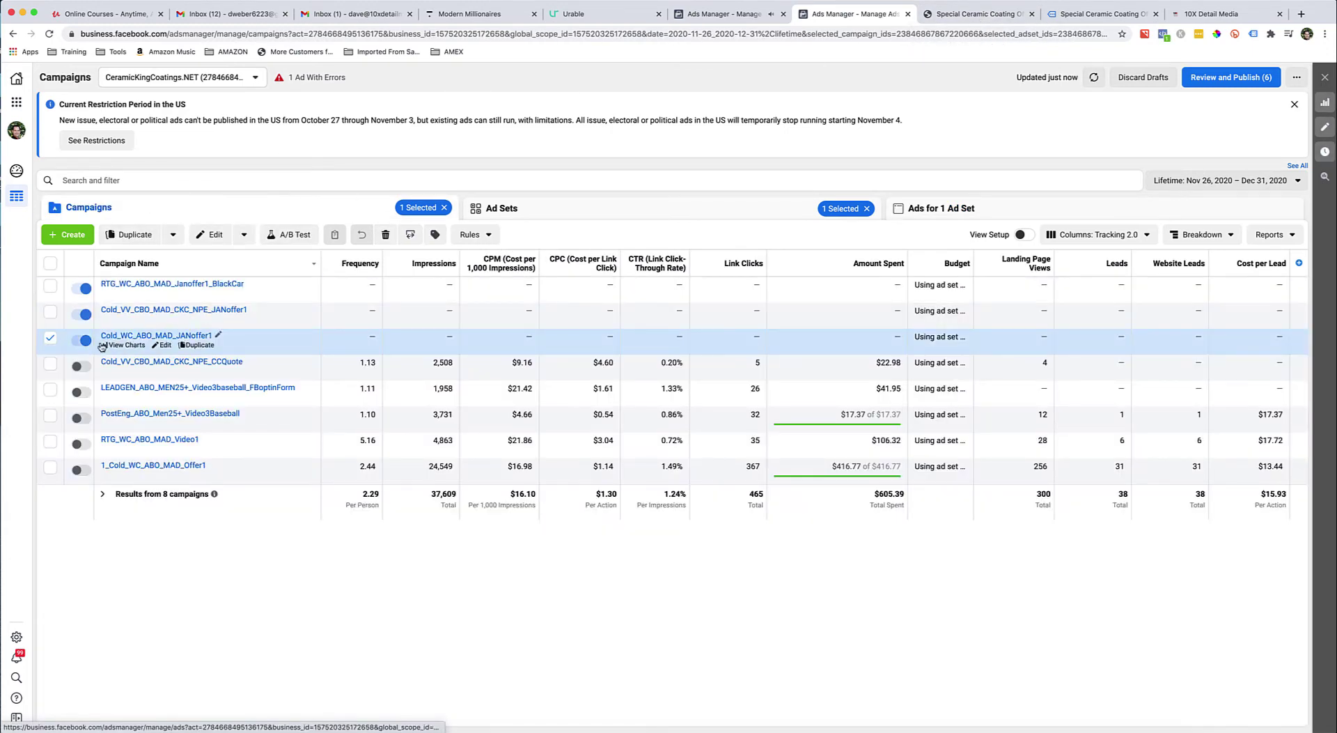
left_click(47, 340)
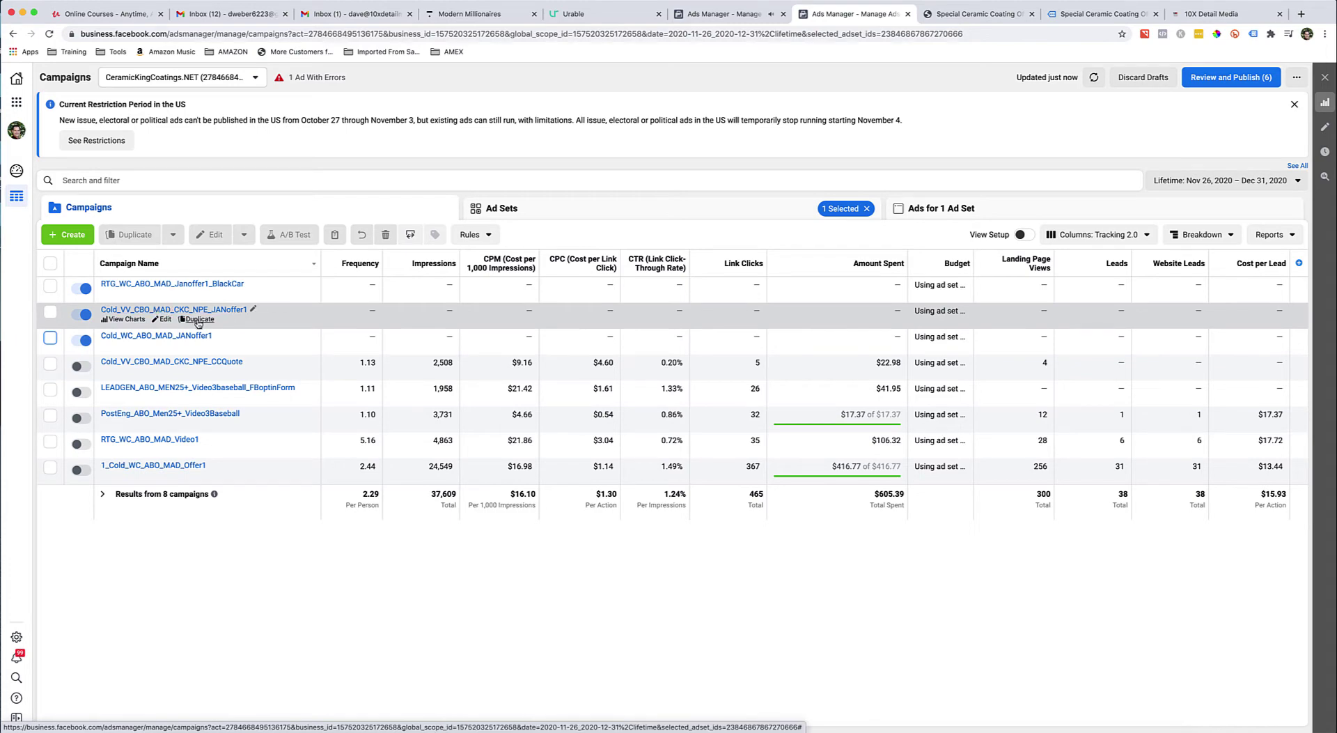
Show the Video views objective for a new campaign and close the objective choices without creating anything
left_click(68, 234)
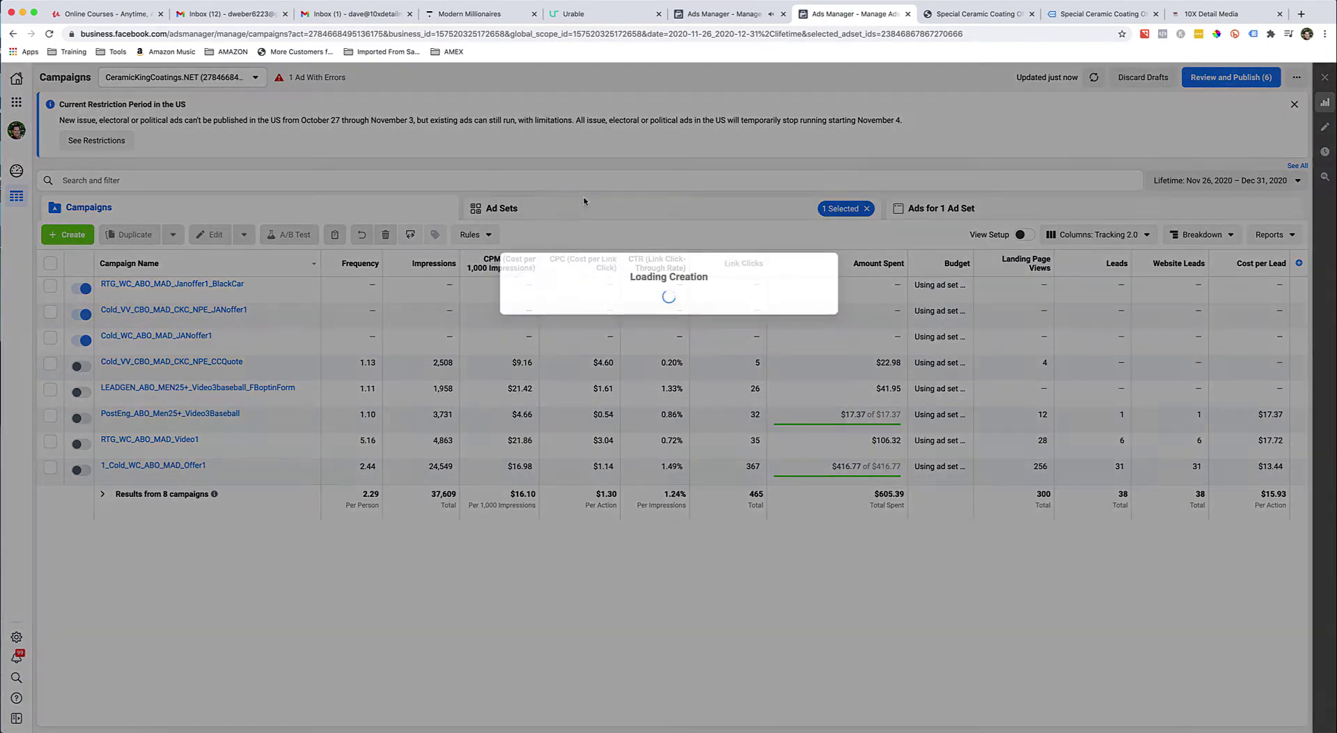
left_click(629, 339)
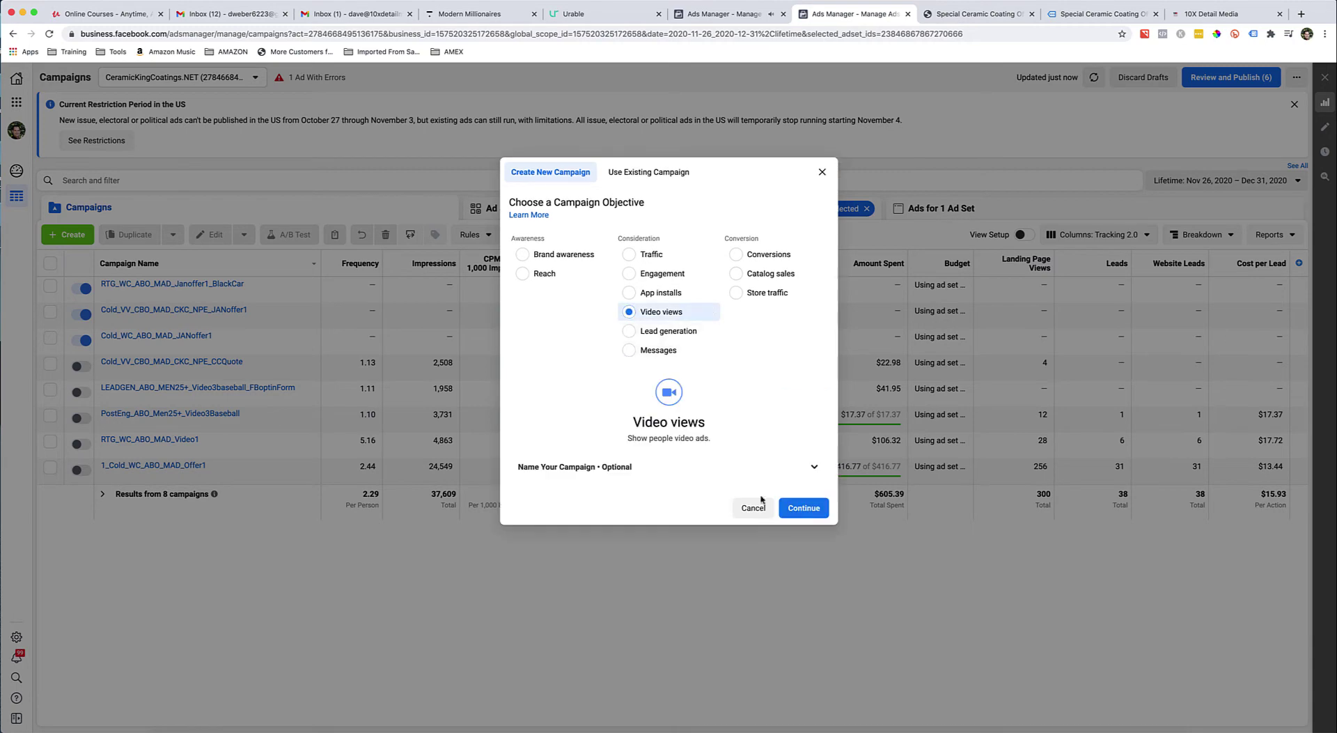
left_click(821, 173)
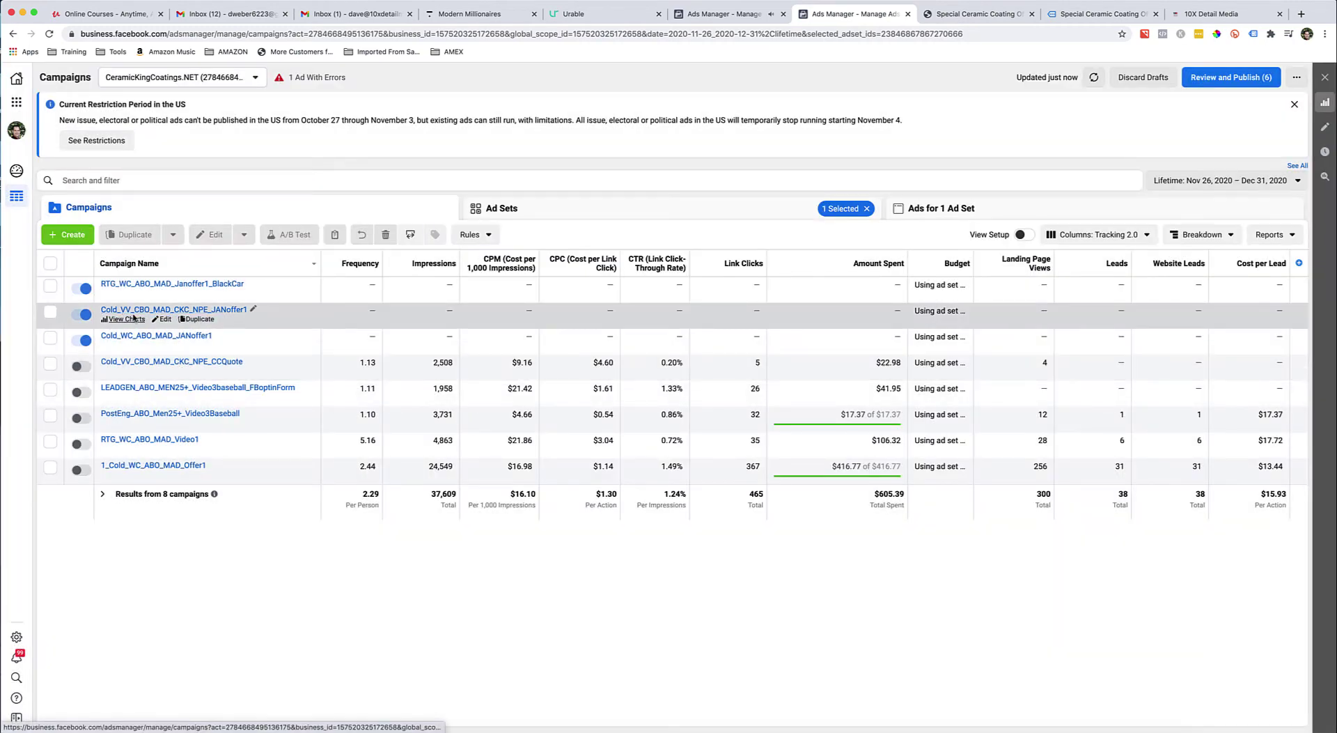
Open the Cold_VV_CBO_MAD_CKC_NPE_JANoffer1_BlackCar ad set for editing and review its budget, schedule, audience, placements and delivery optimization
left_click(203, 311)
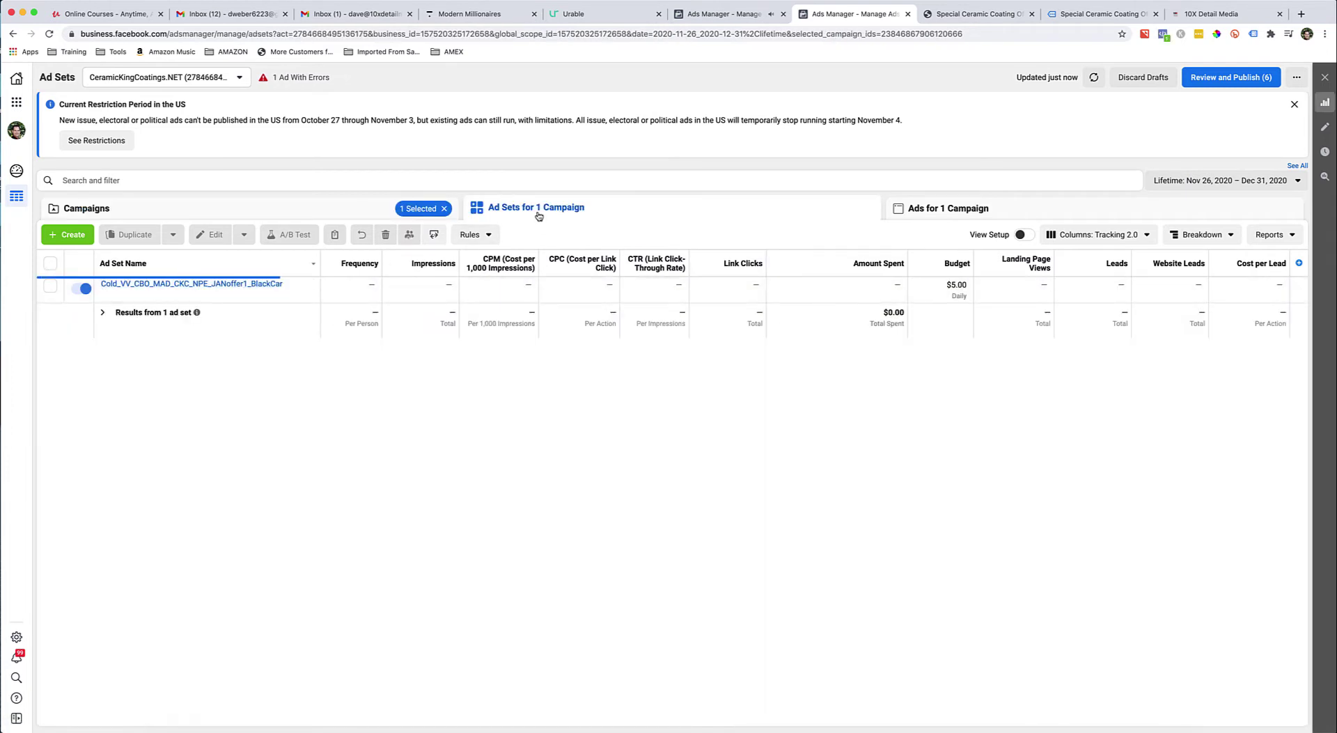
left_click(167, 296)
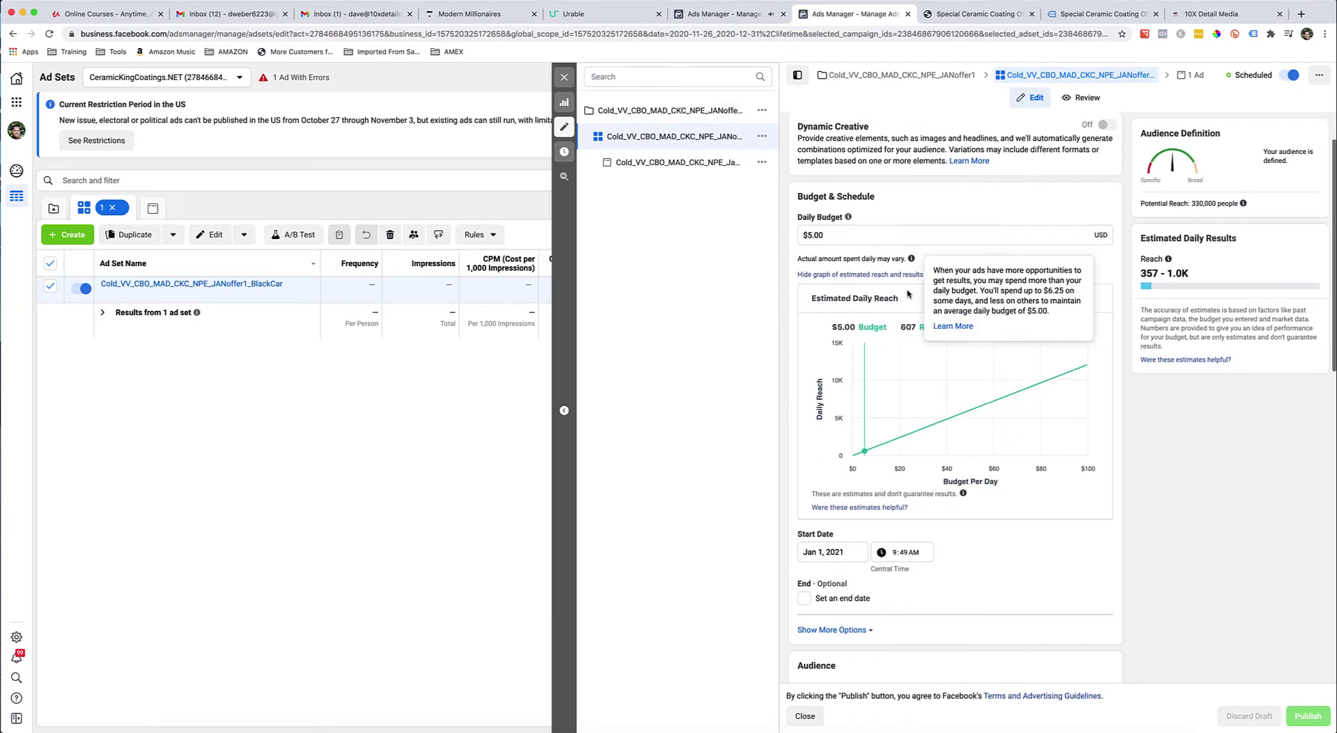
scroll(832, 212, "down", 5)
scroll(832, 213, "down", 4)
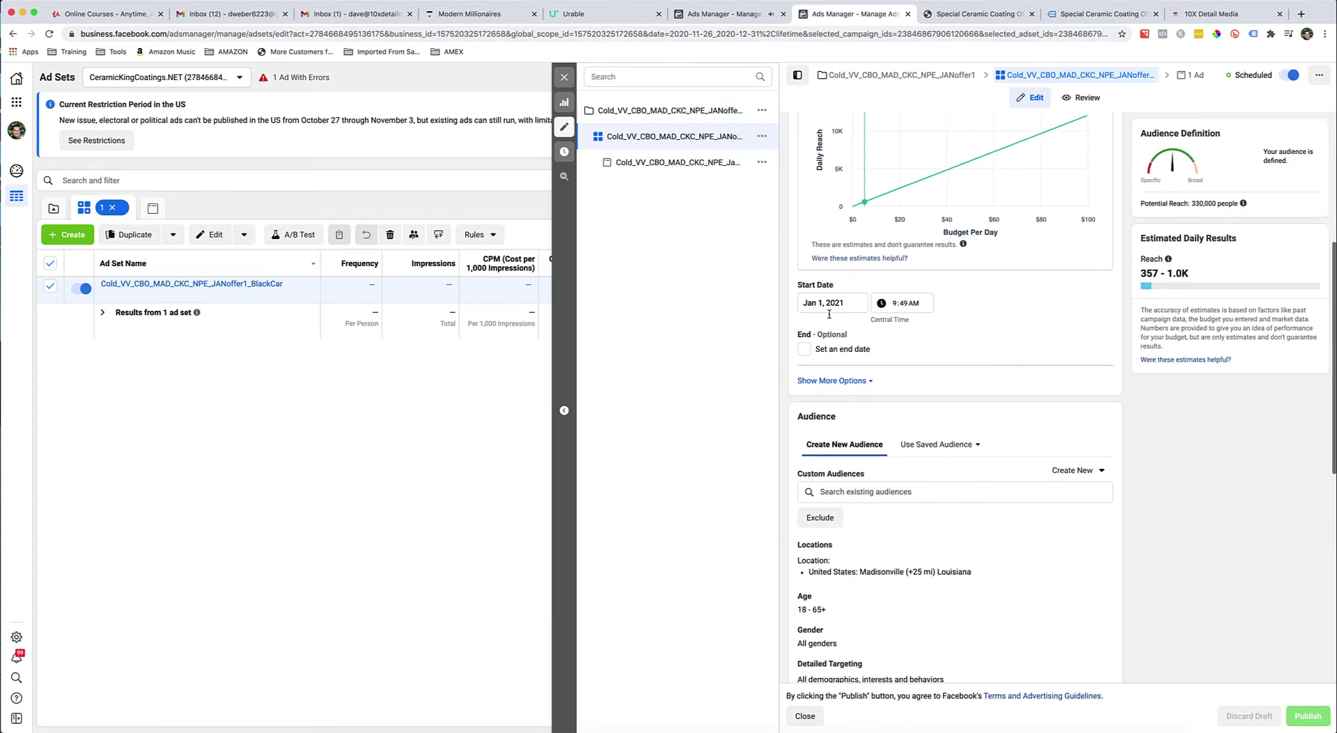
scroll(895, 261, "down", 1)
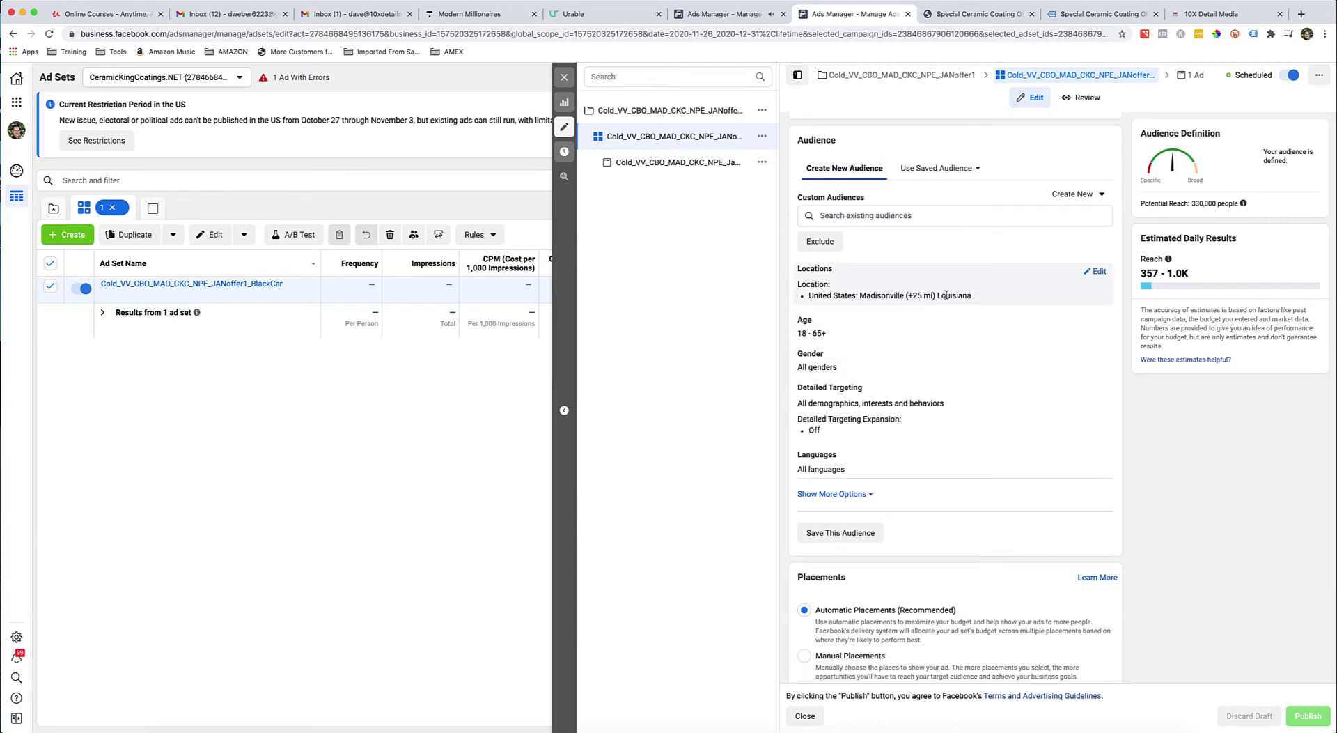
scroll(839, 275, "down", 1)
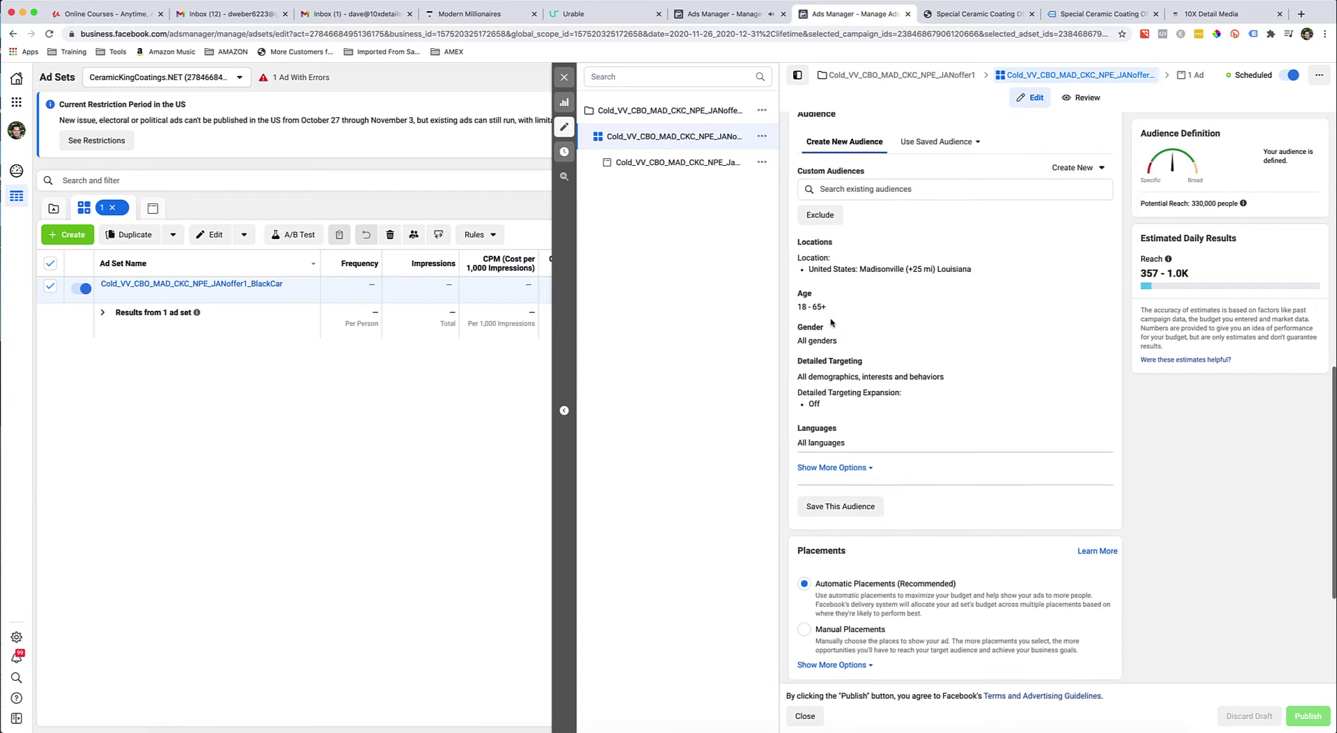
scroll(843, 300, "down", 1)
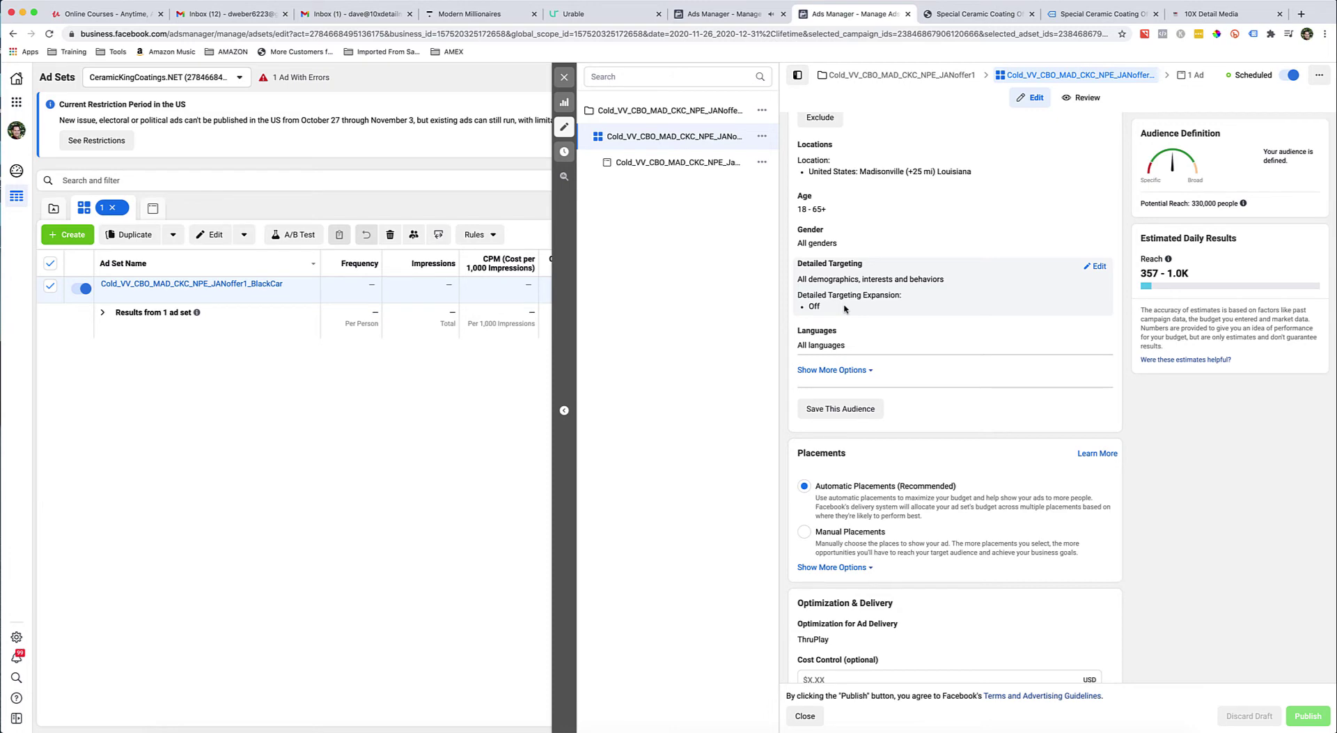
scroll(850, 342, "down", 2)
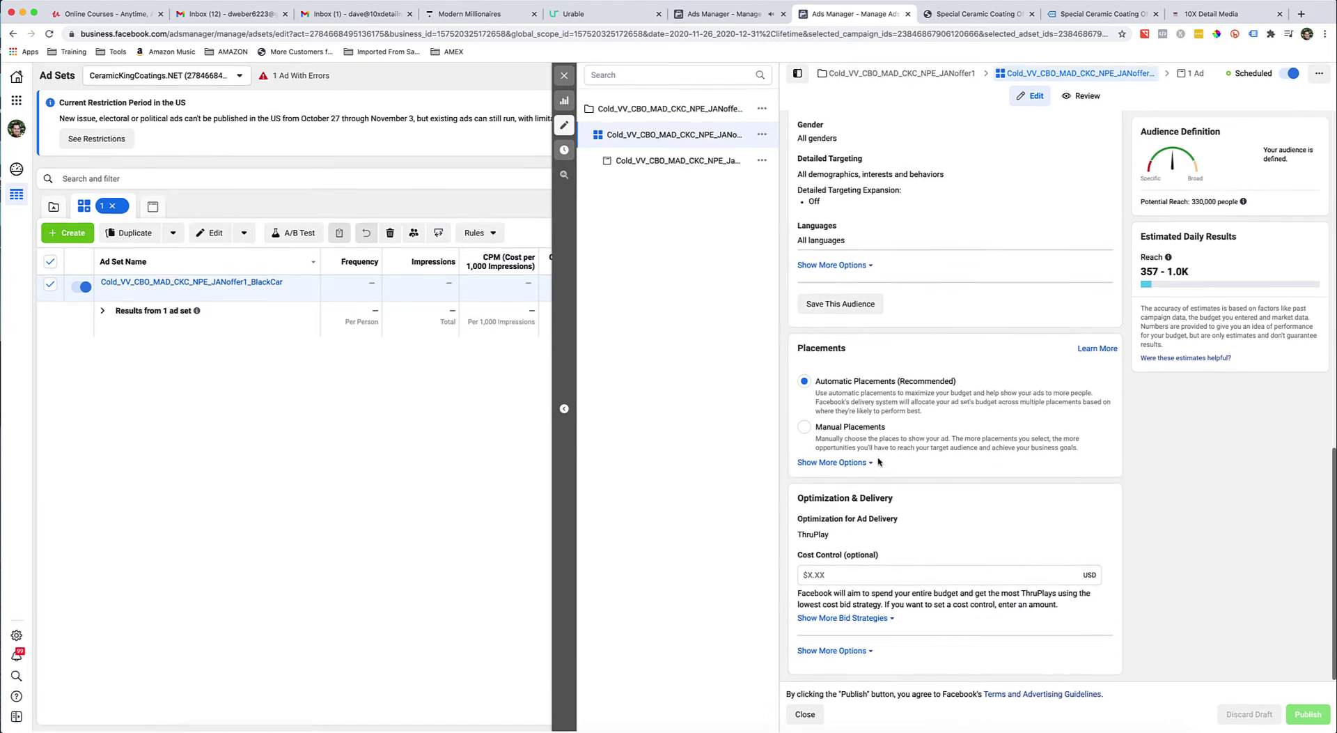
Open the ad in the Cold_VV ad set and review its name, identity, existing-post creative and call to action
left_click(714, 165)
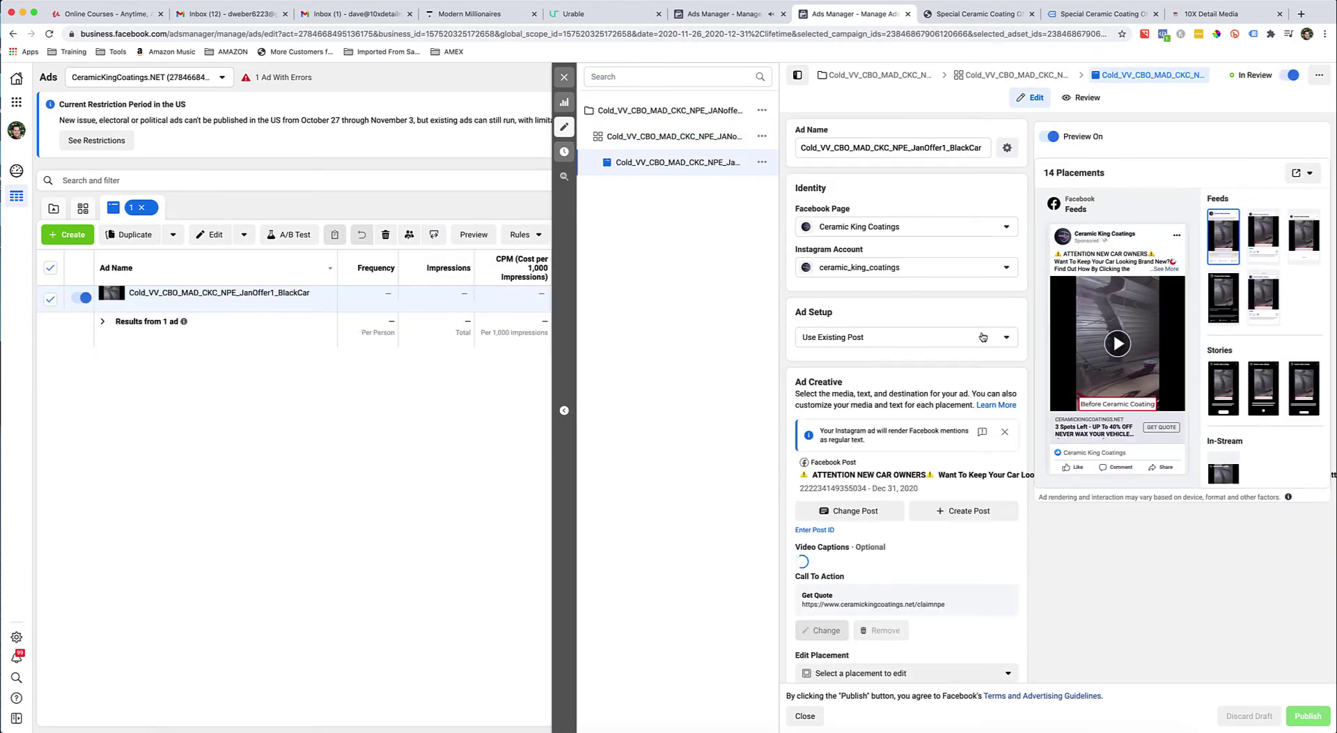
double_click(848, 154)
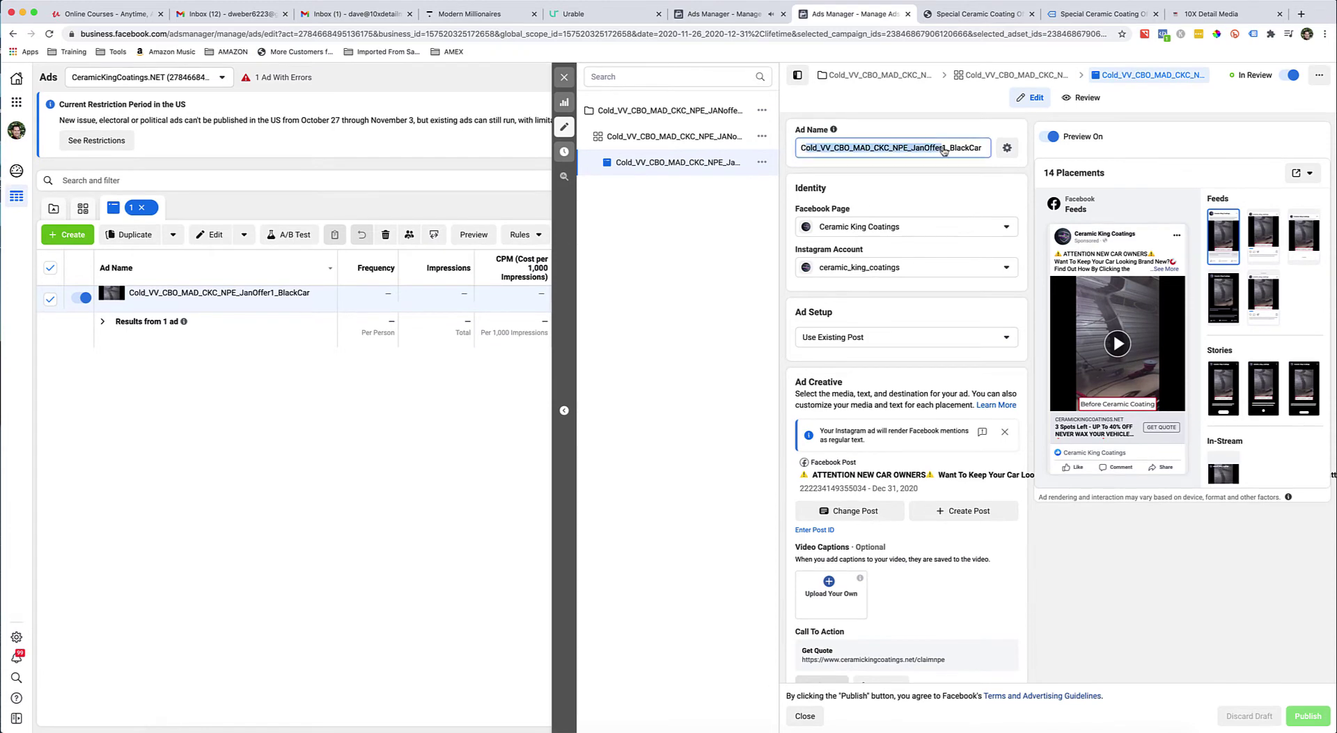
scroll(880, 230, "down", 3)
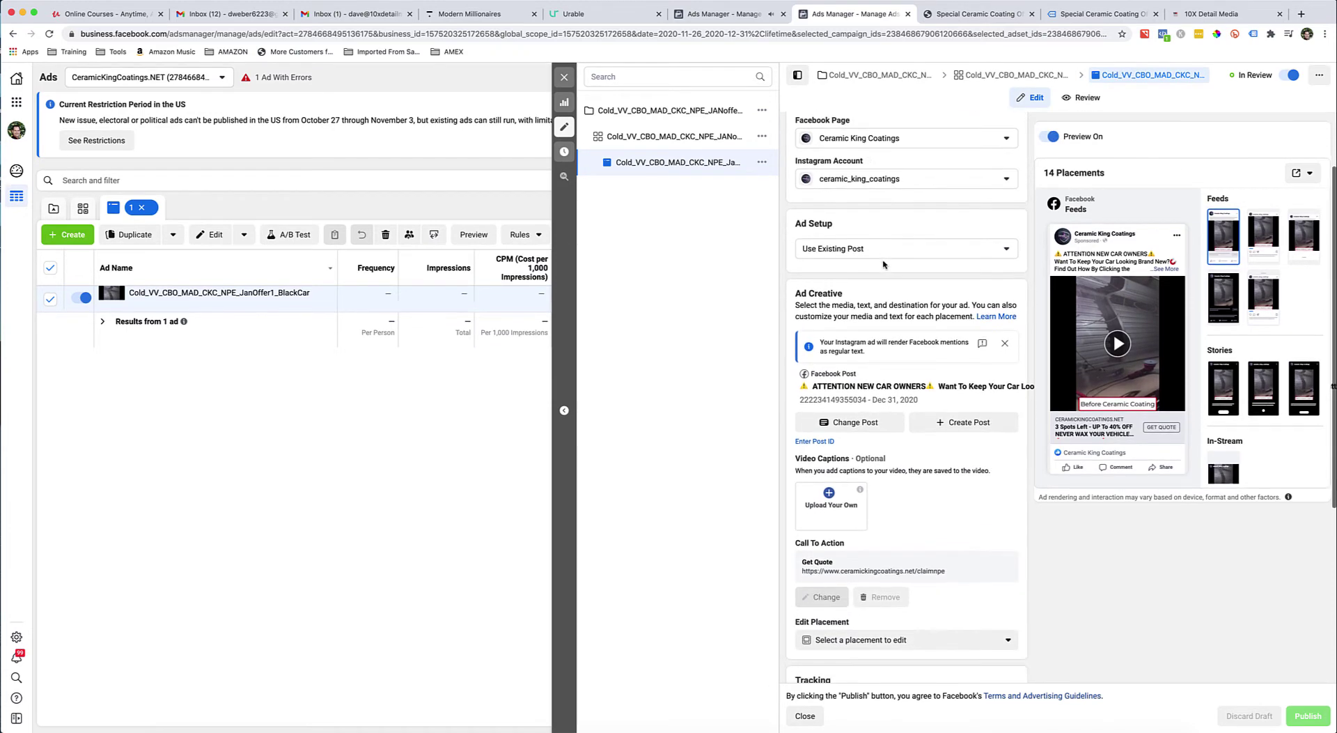
scroll(883, 258, "up", 3)
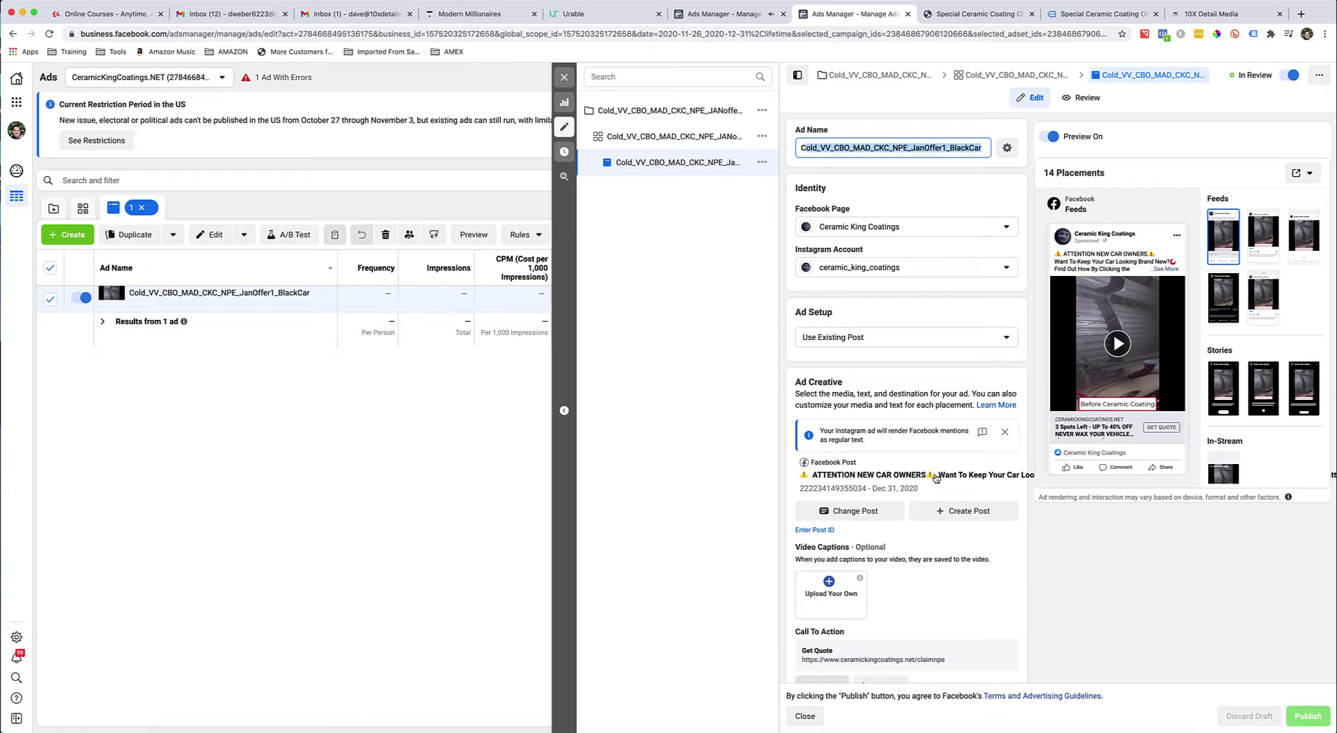
Review the ad setup choices for the Cold_VV ad and keep Use Existing Post selected
left_click(851, 339)
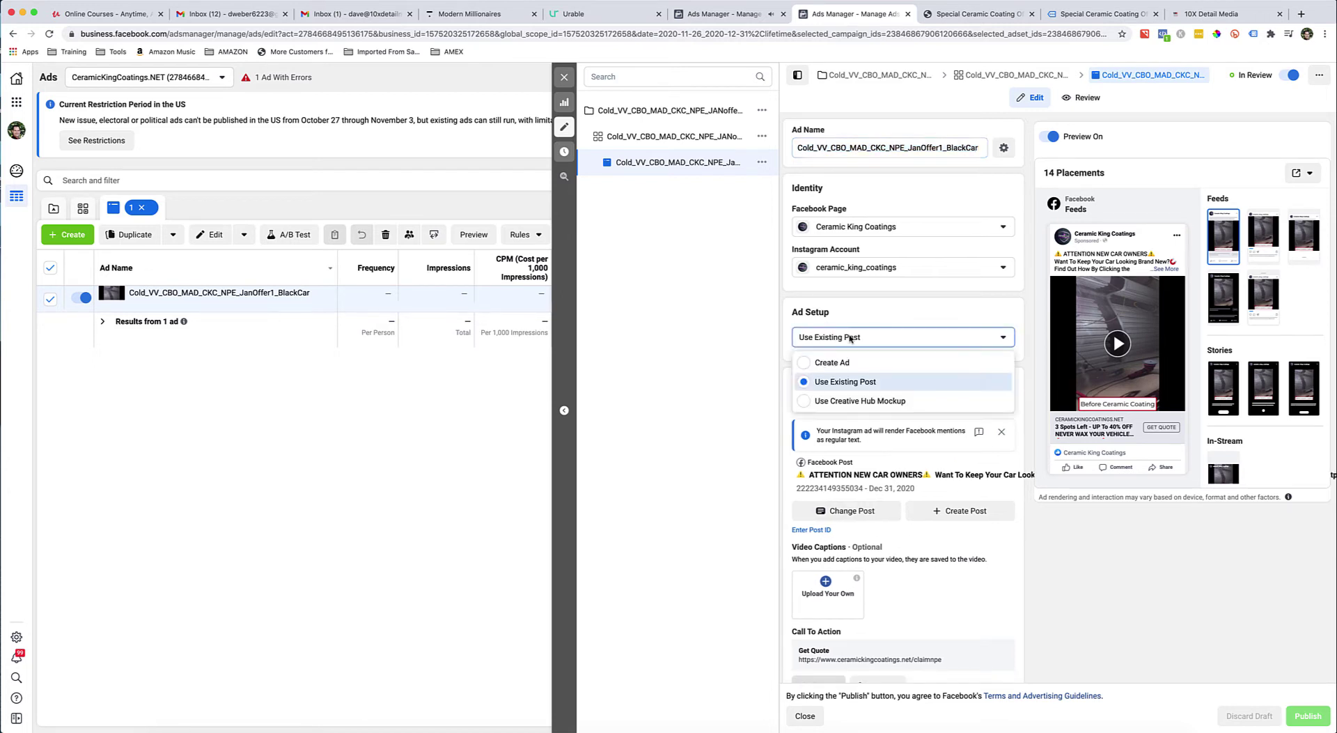
left_click(849, 387)
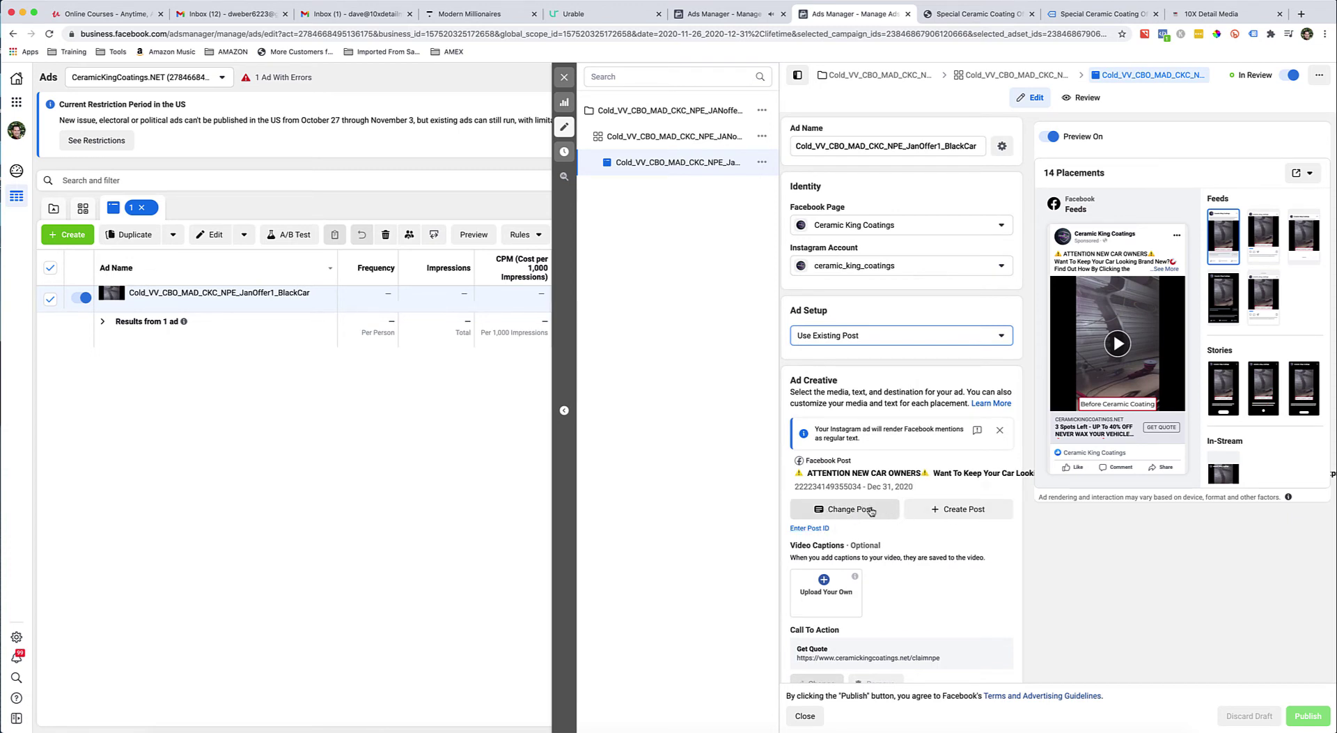
scroll(863, 521, "right", 1)
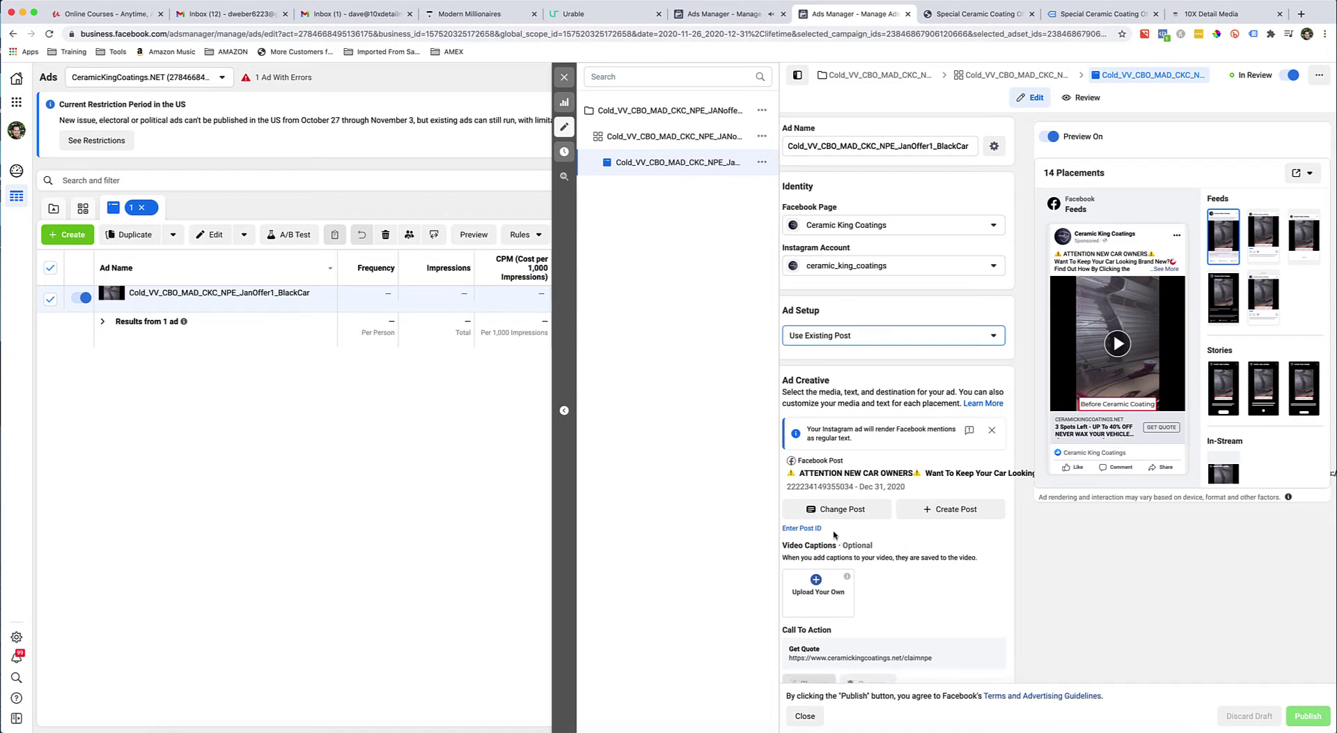
left_click(808, 530)
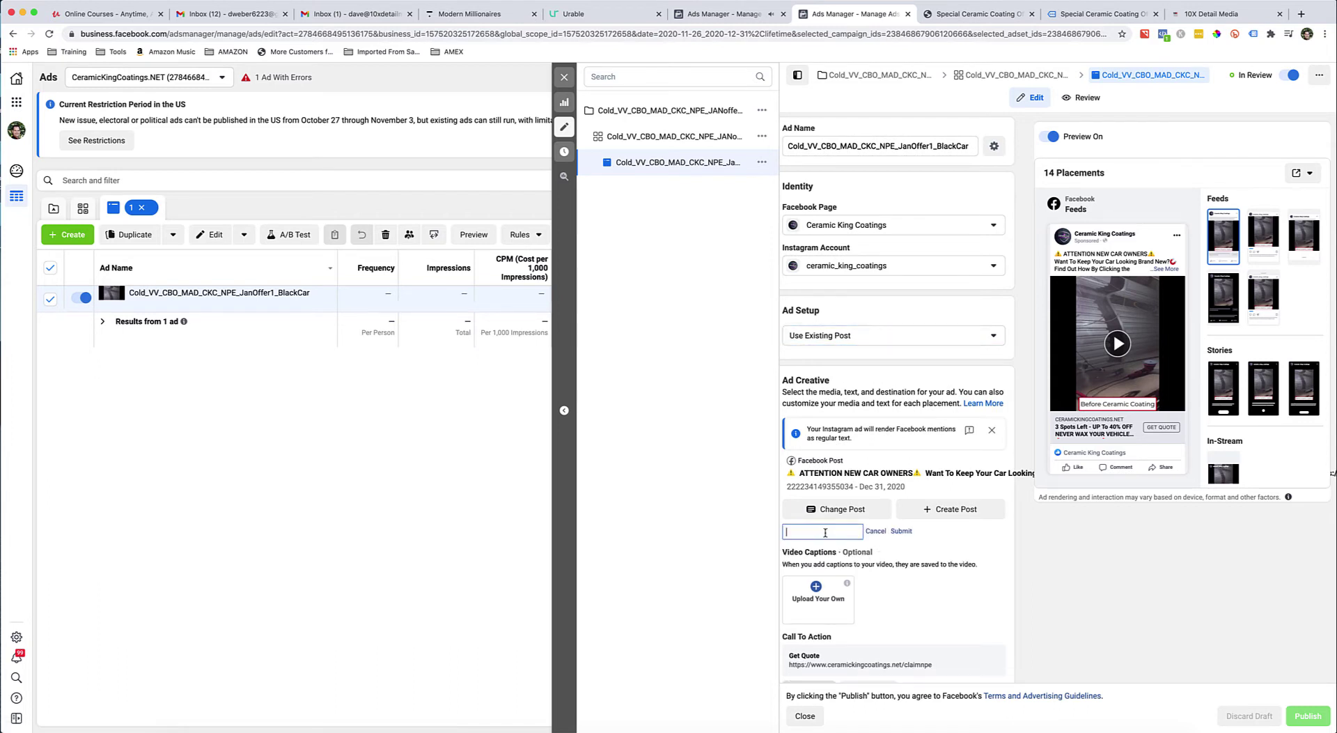
key("super+v")
key("super+a")
key("super+x")
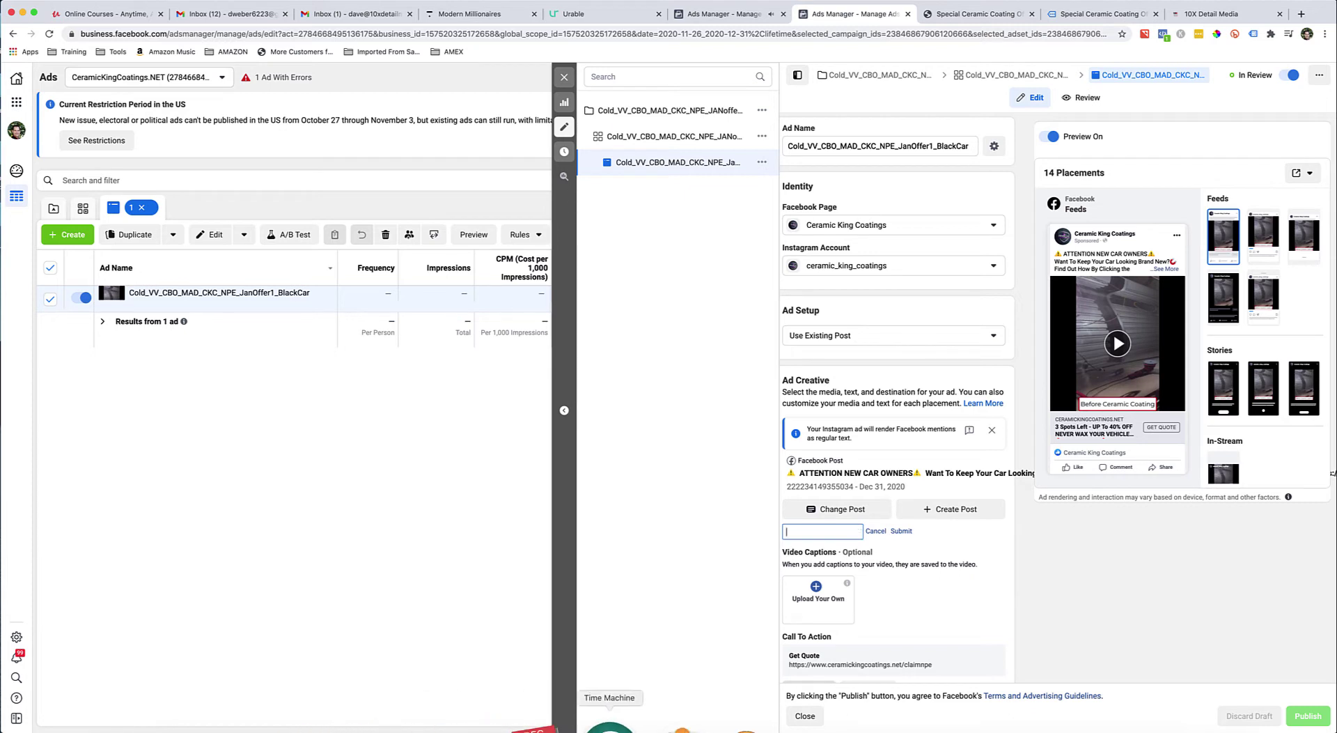
left_click(794, 720)
left_click(147, 534)
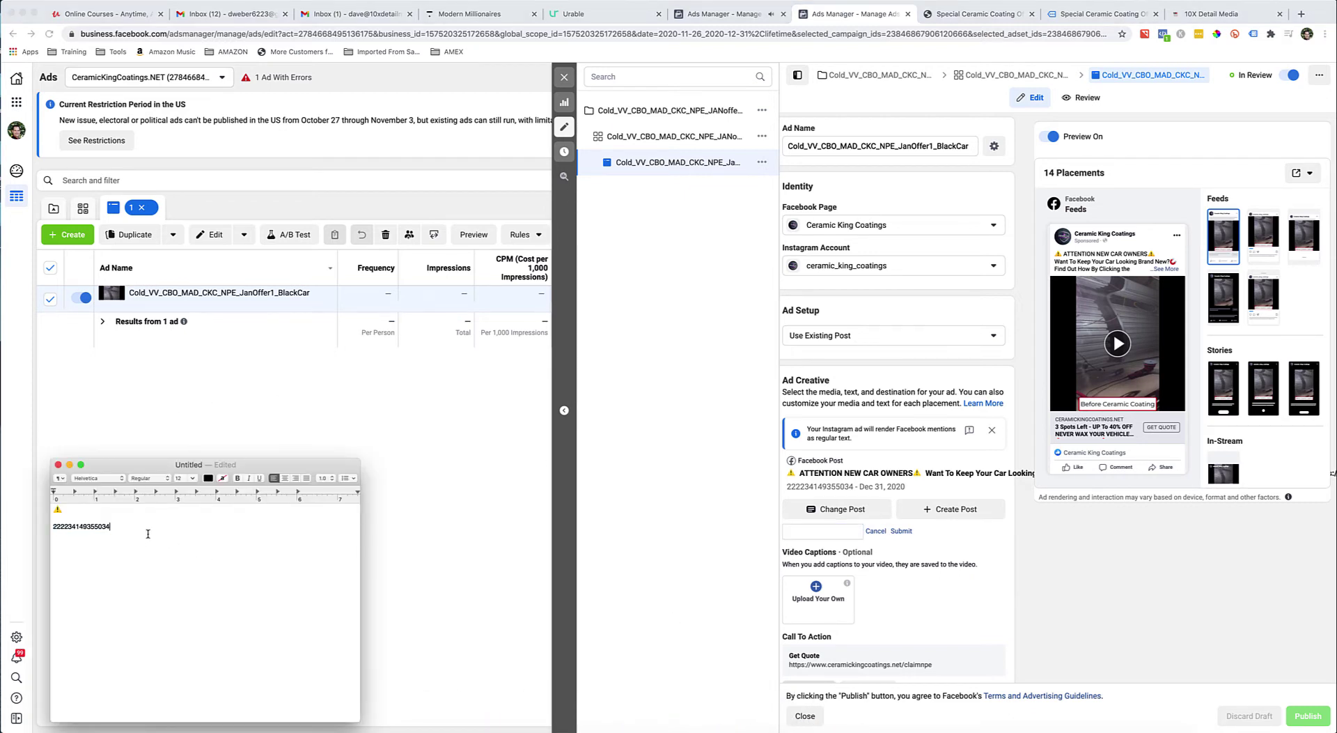
left_click_drag(131, 526, 49, 526)
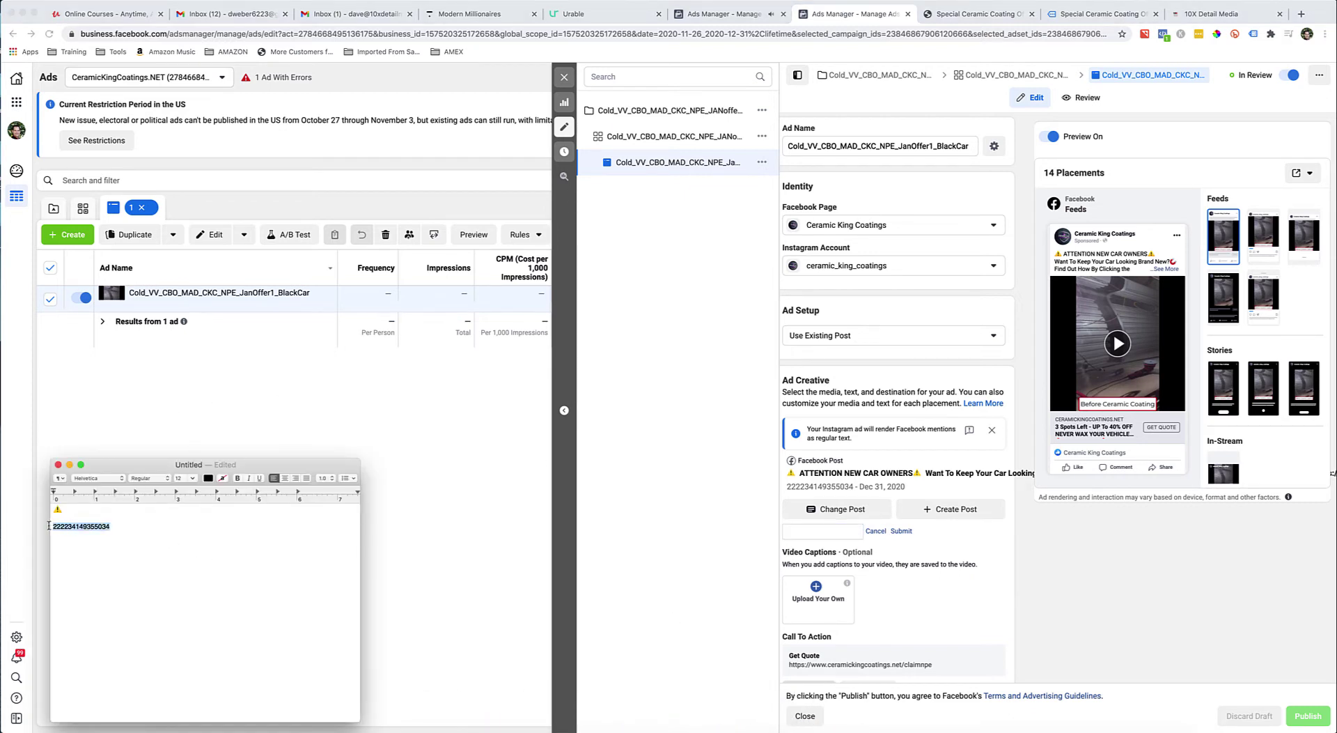
left_click(819, 533)
key("super+v")
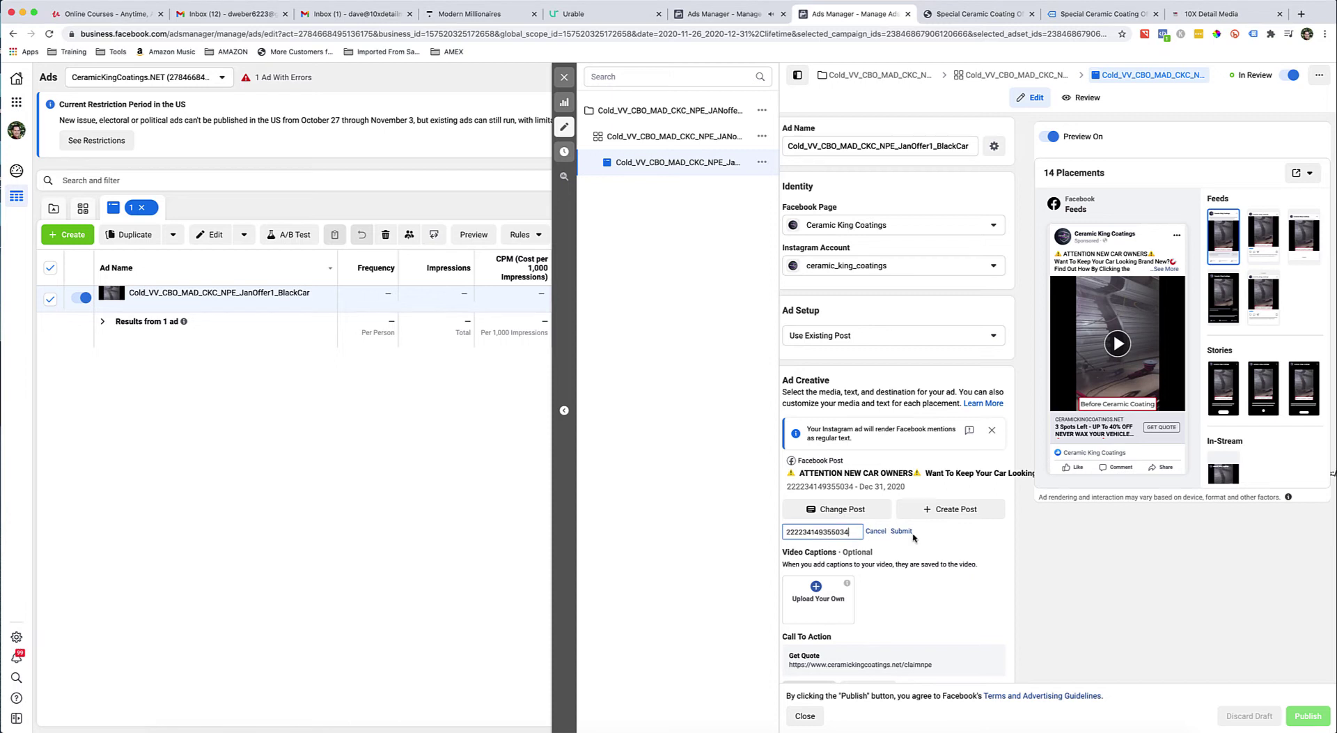
left_click(875, 531)
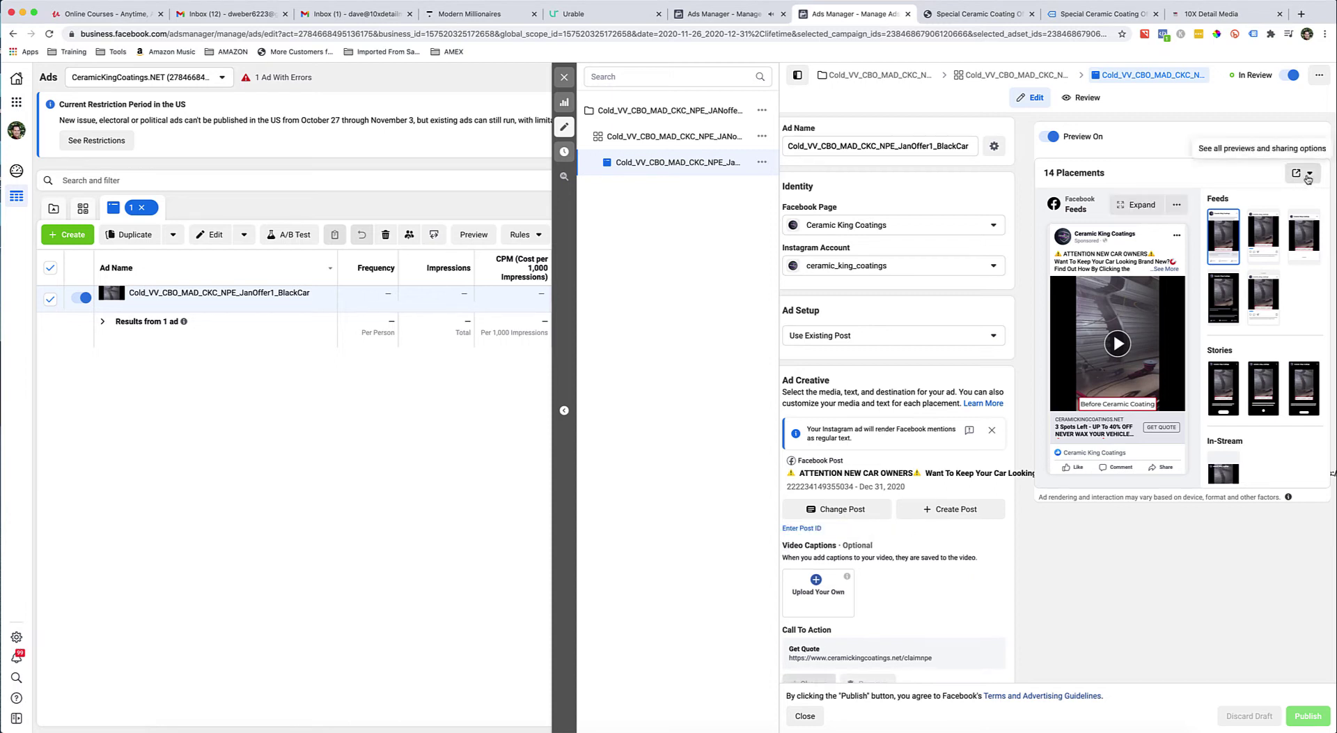
View the Cold_VV ad's Facebook post with comments to check its post ID in the address, and close the post
left_click(1308, 179)
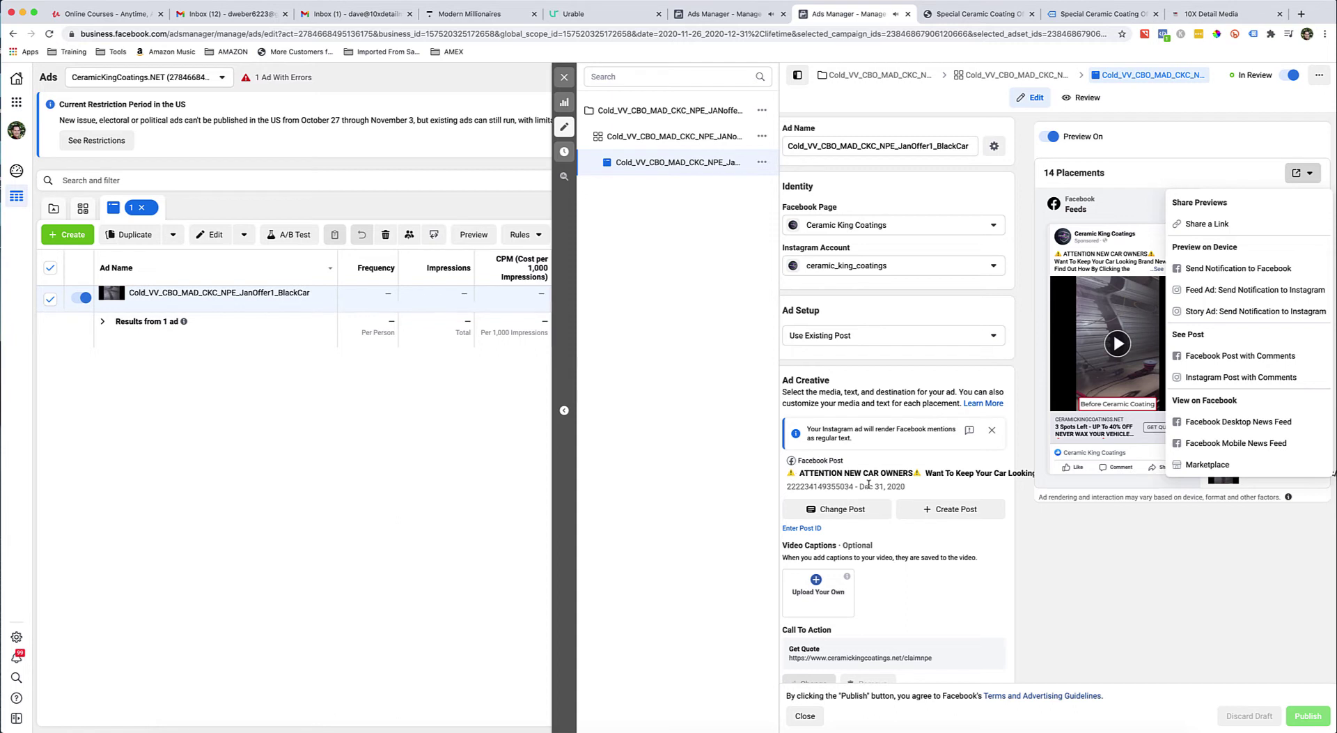
left_click(1241, 355)
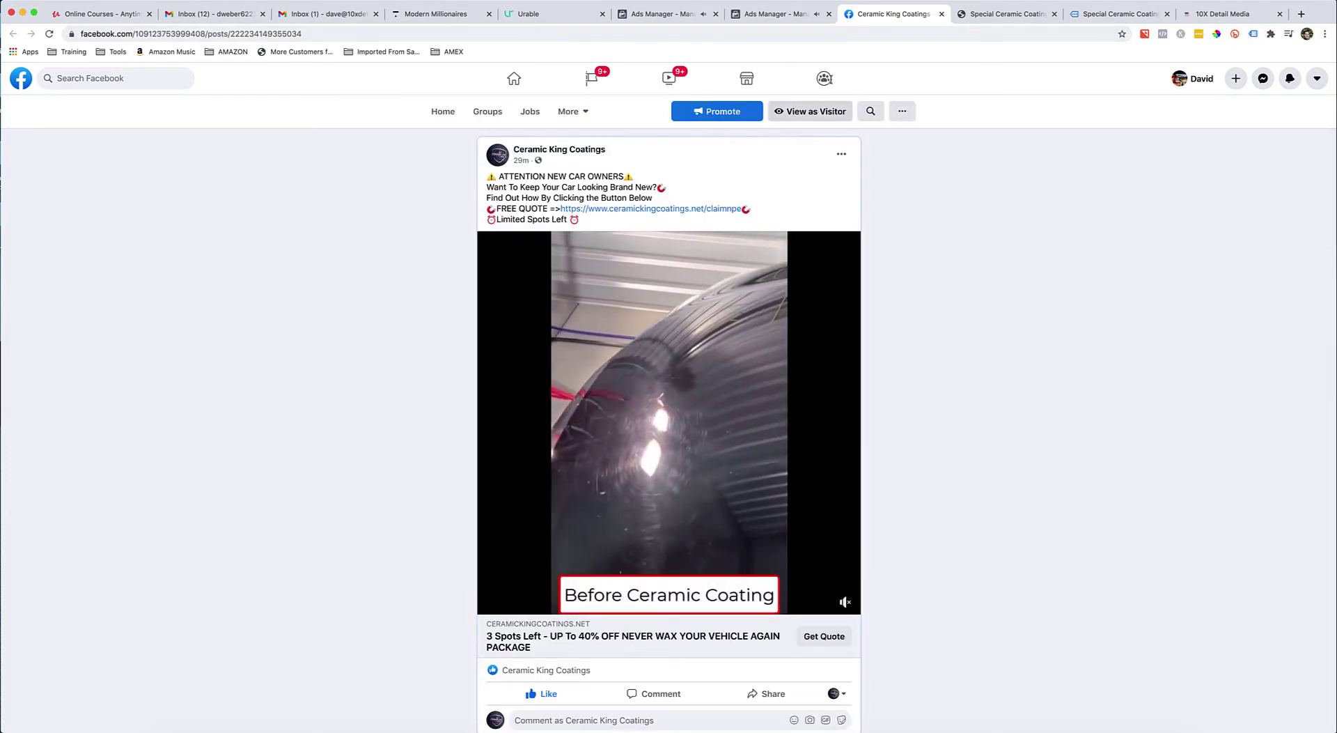
left_click(942, 14)
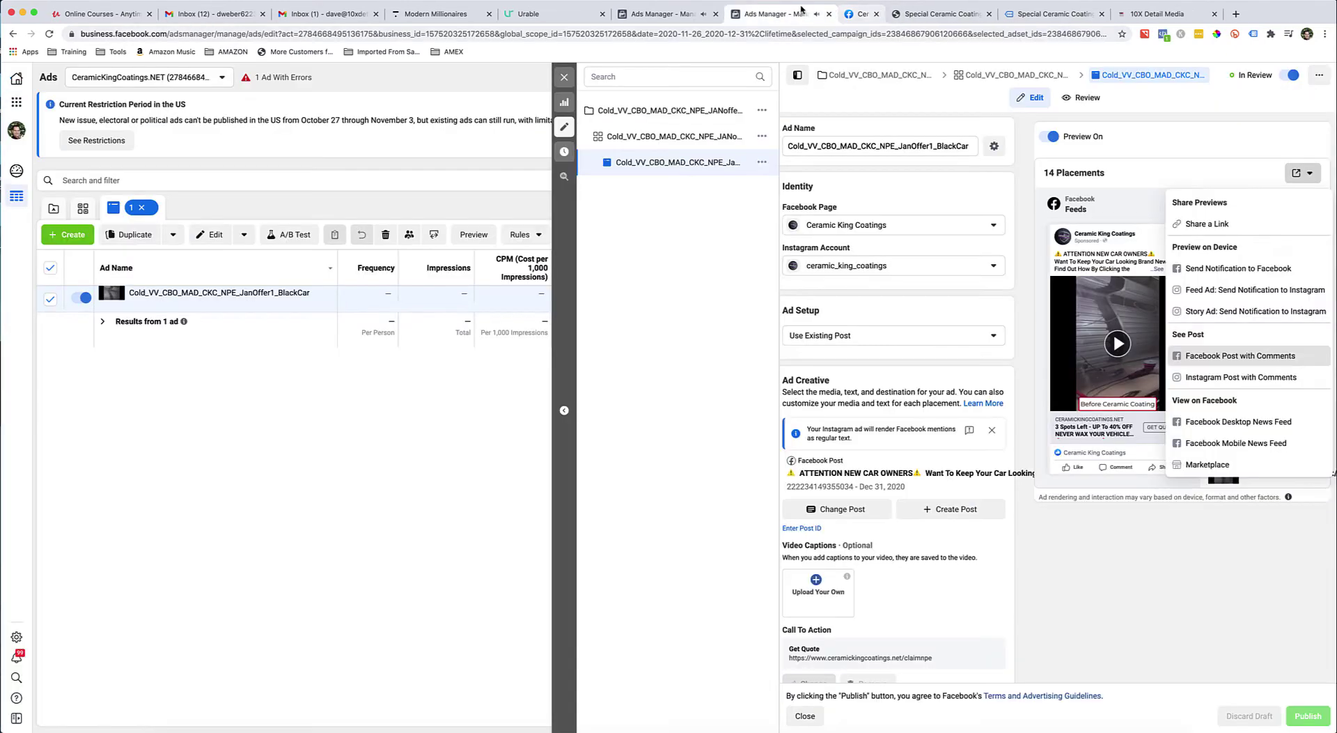
Close the ad editor, return to the campaigns list and deselect the Cold_VV_CBO_MAD_CKC_NPE_JANoffer1 campaign
left_click(564, 77)
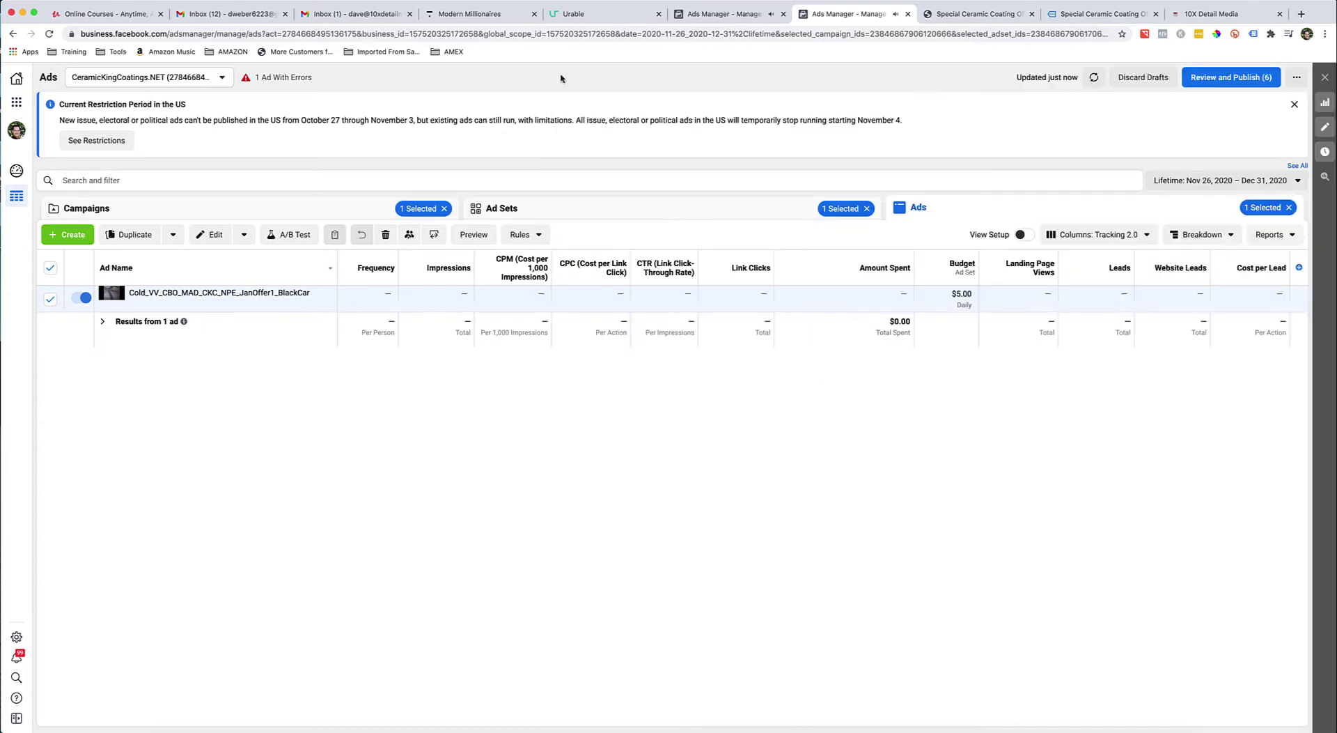
left_click(256, 211)
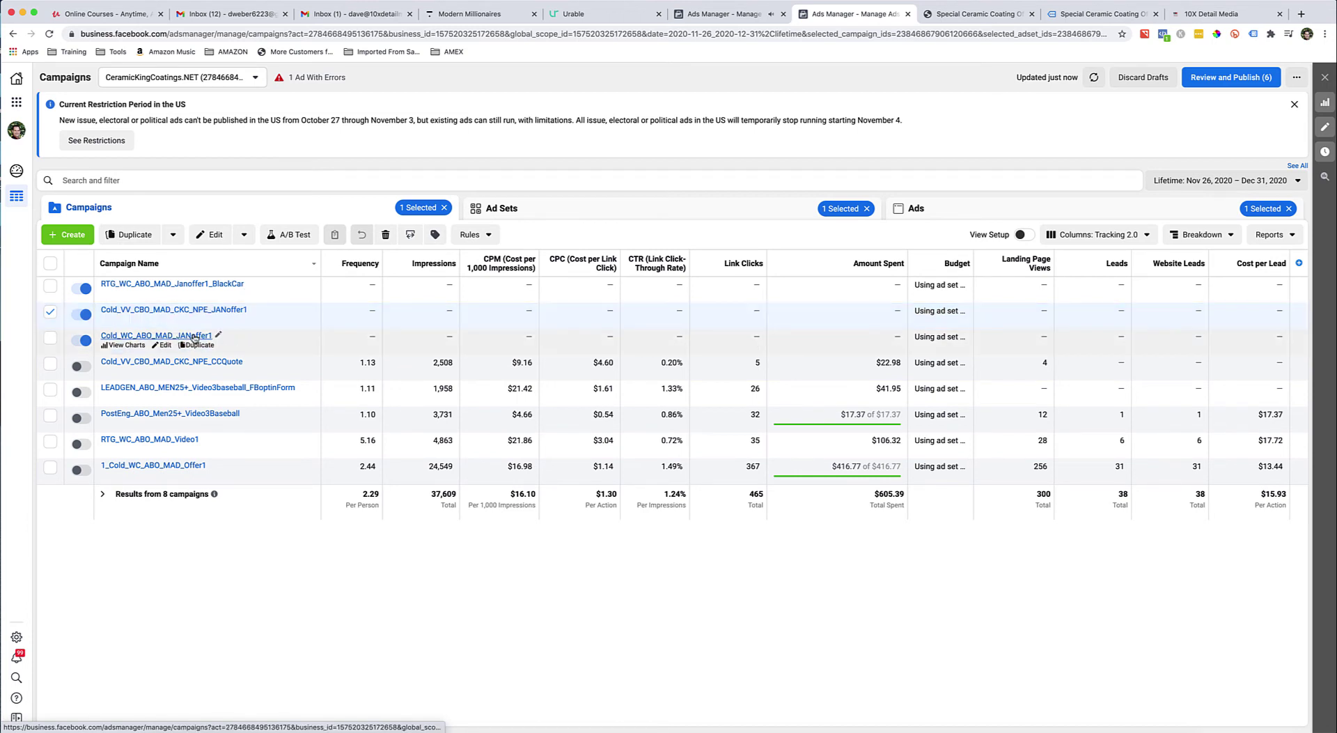
left_click(49, 312)
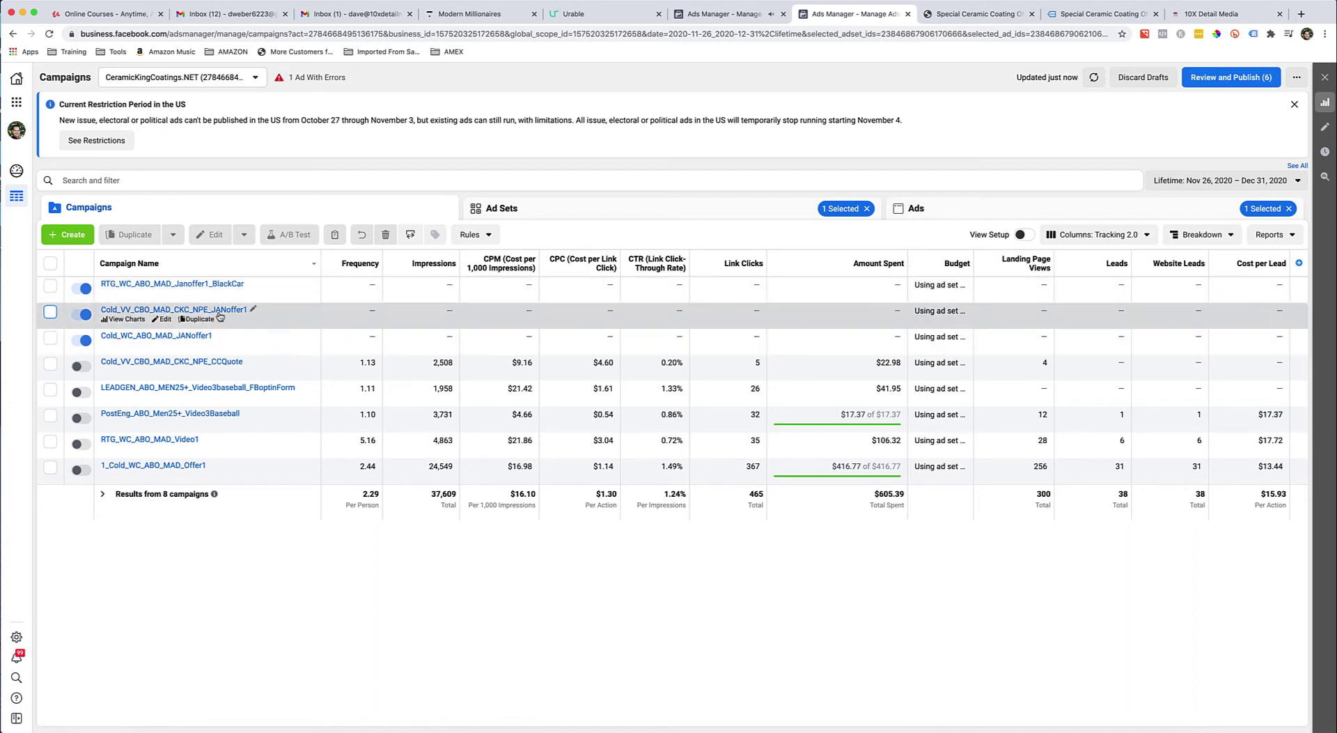
Open the Audiences page for the CeramicKingCoatings.NET ad account
left_click(16, 102)
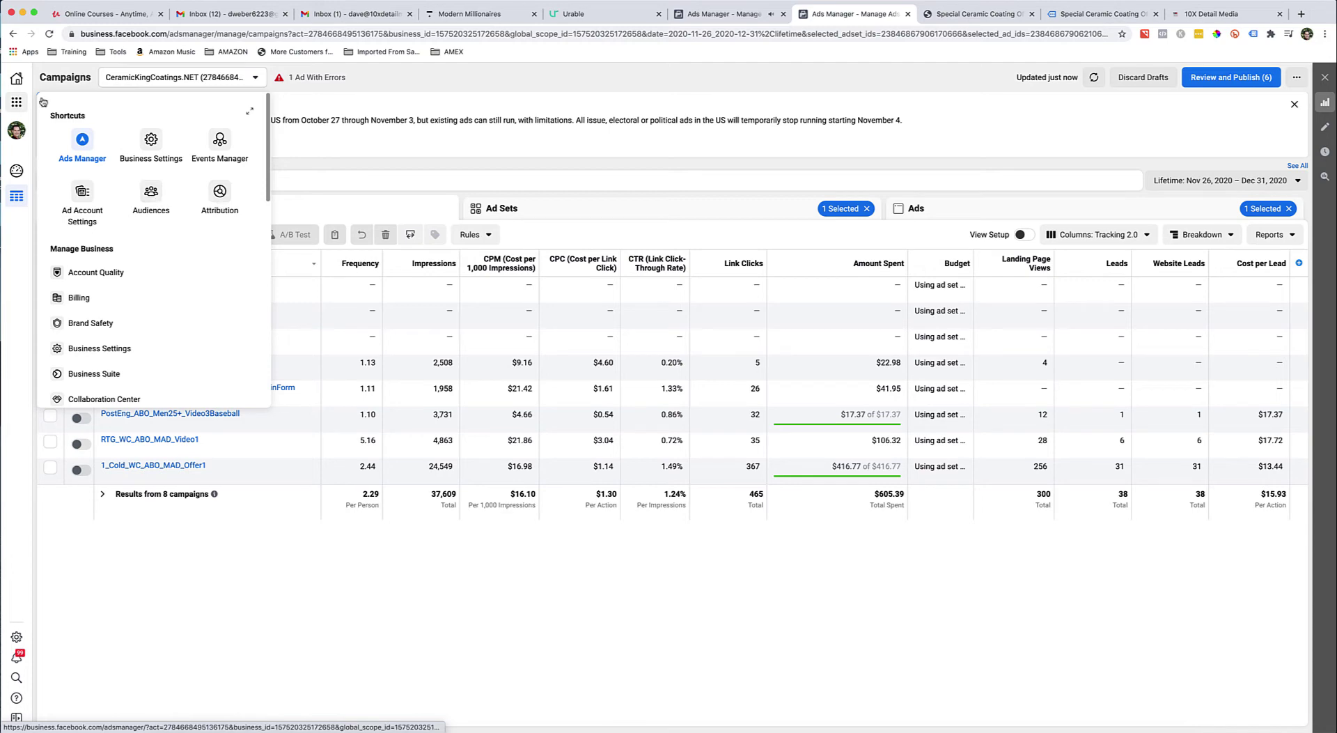
left_click(19, 103)
left_click(21, 105)
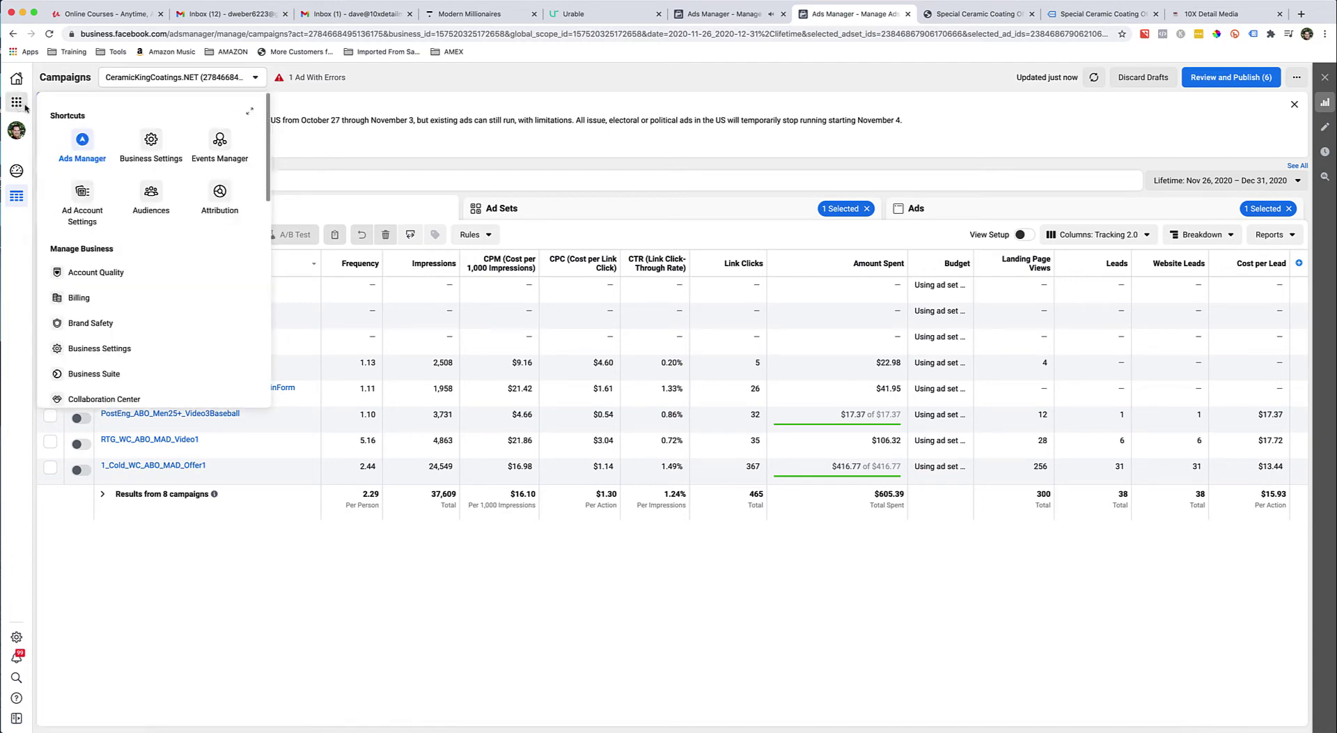
left_click(146, 197)
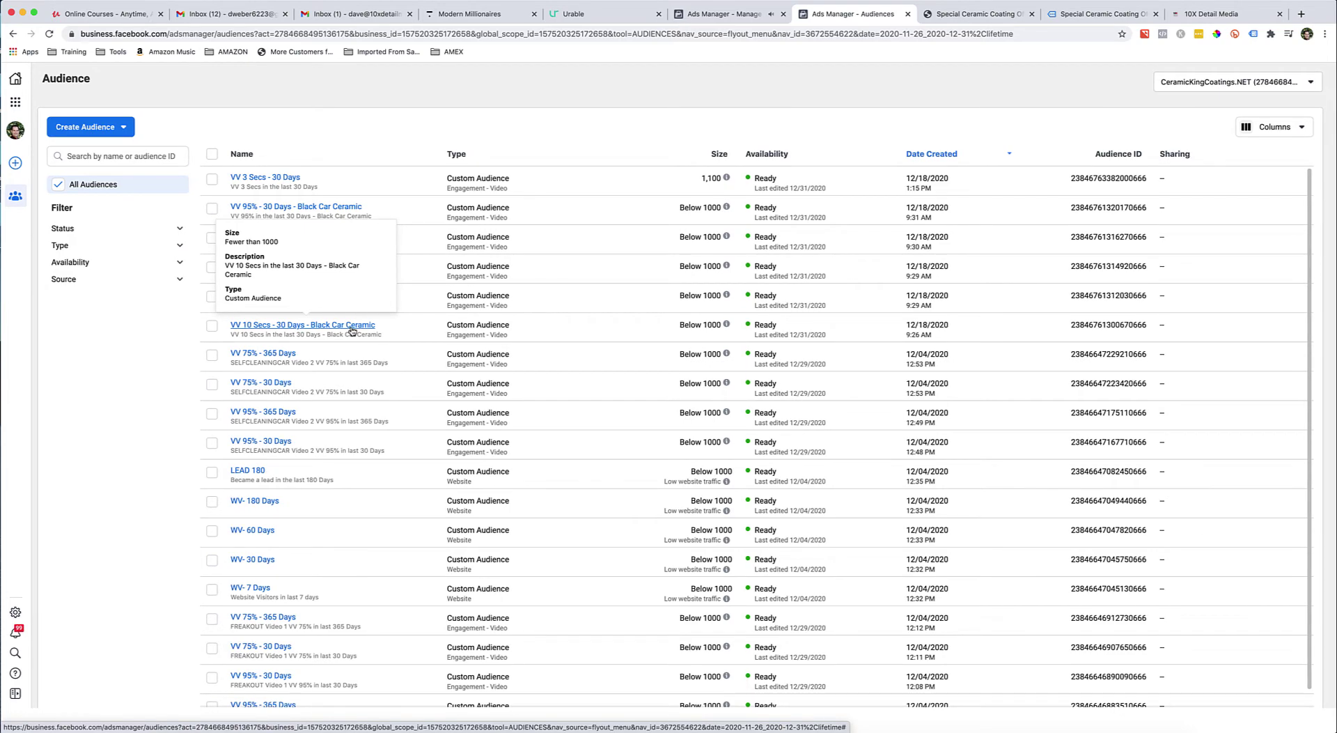
Return to the campaigns list in Ads Manager and open the CK Video3_40%OFF_BlackCar ad of the Cold_WC_ABO_MAD_JANoffer1 campaign for editing
left_click(724, 14)
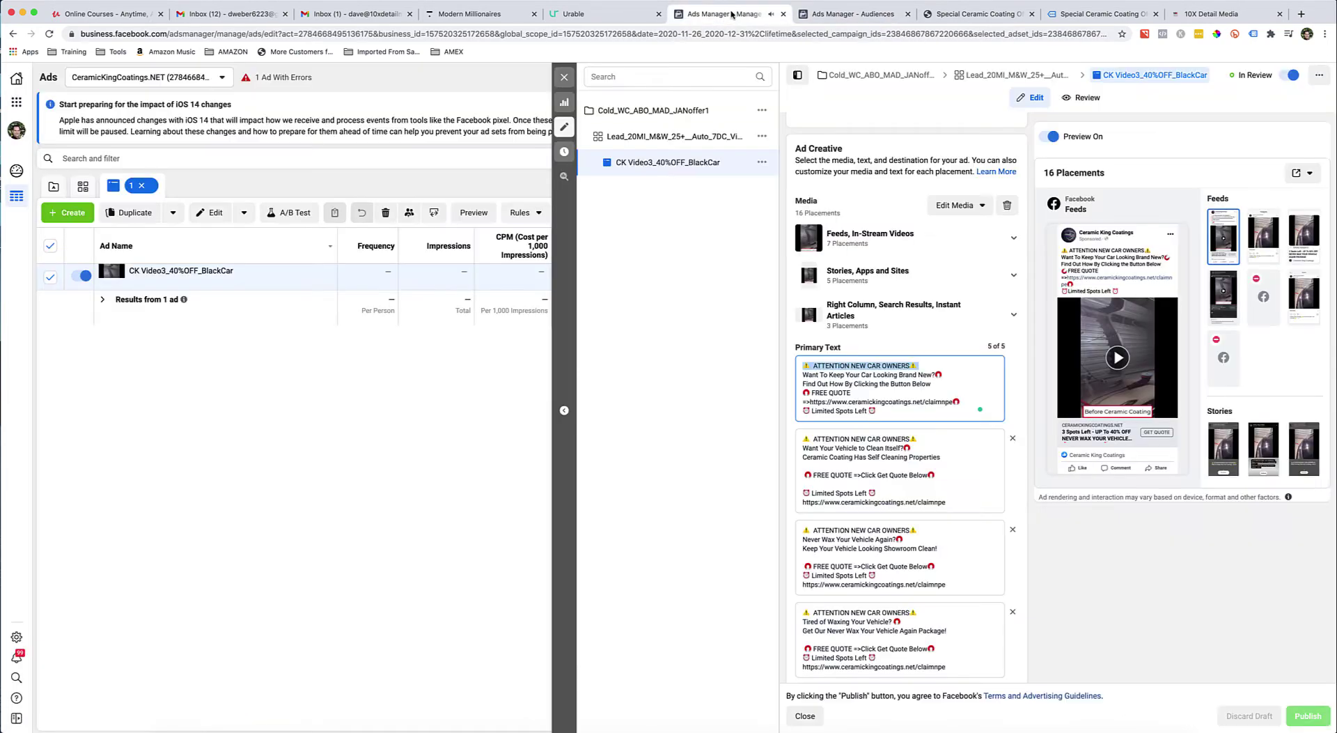
left_click(564, 76)
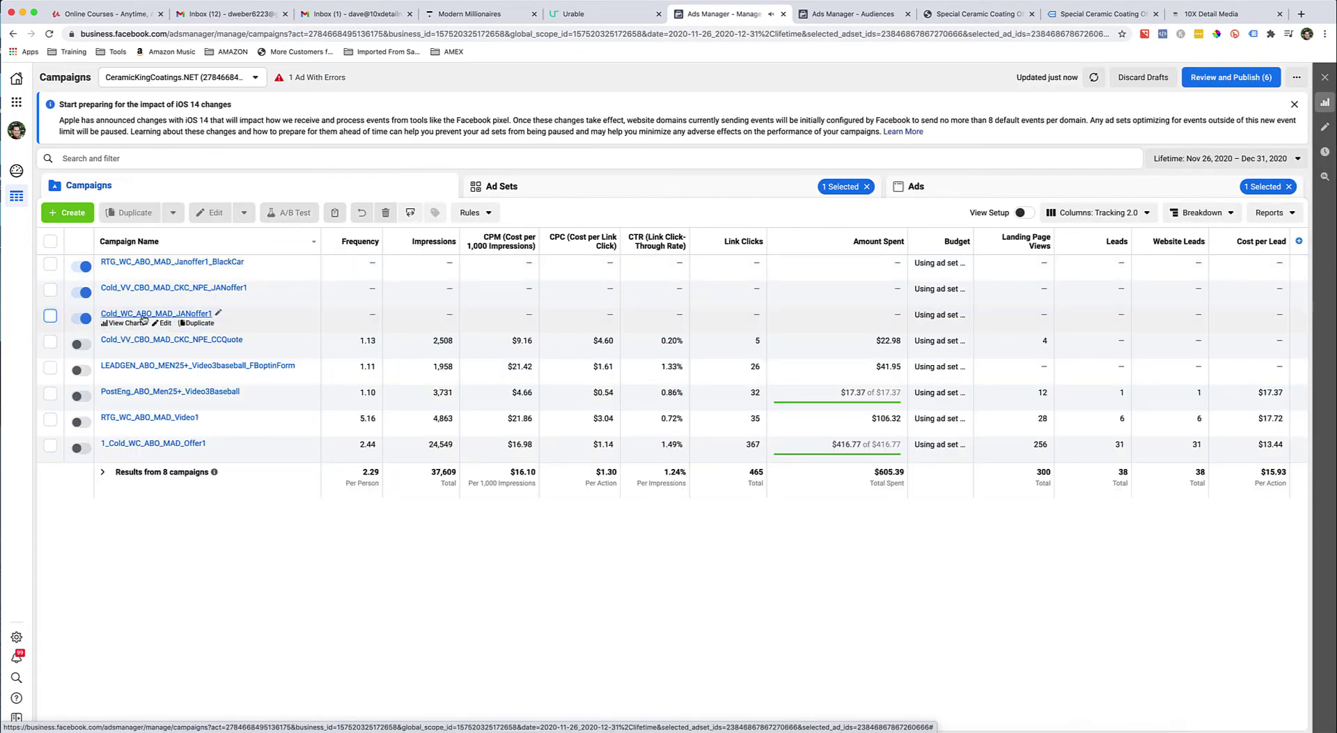
left_click(168, 319)
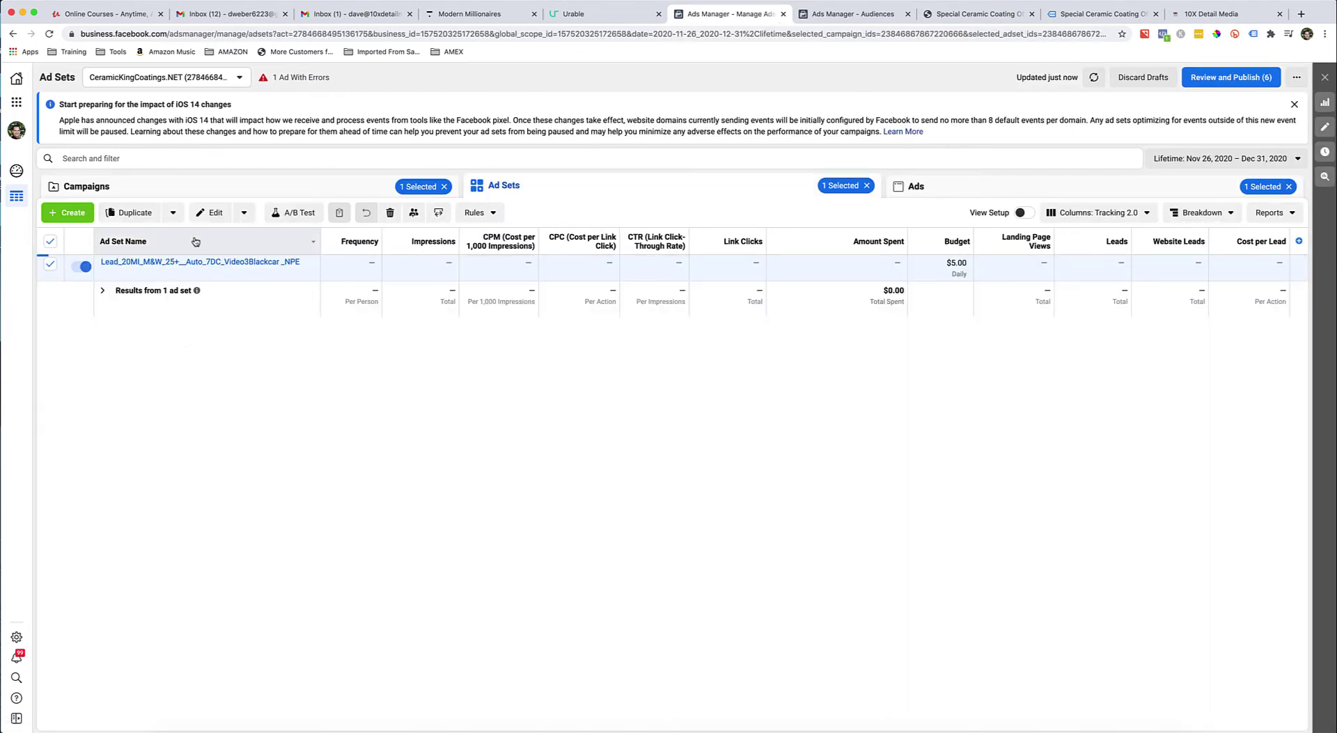
left_click(200, 263)
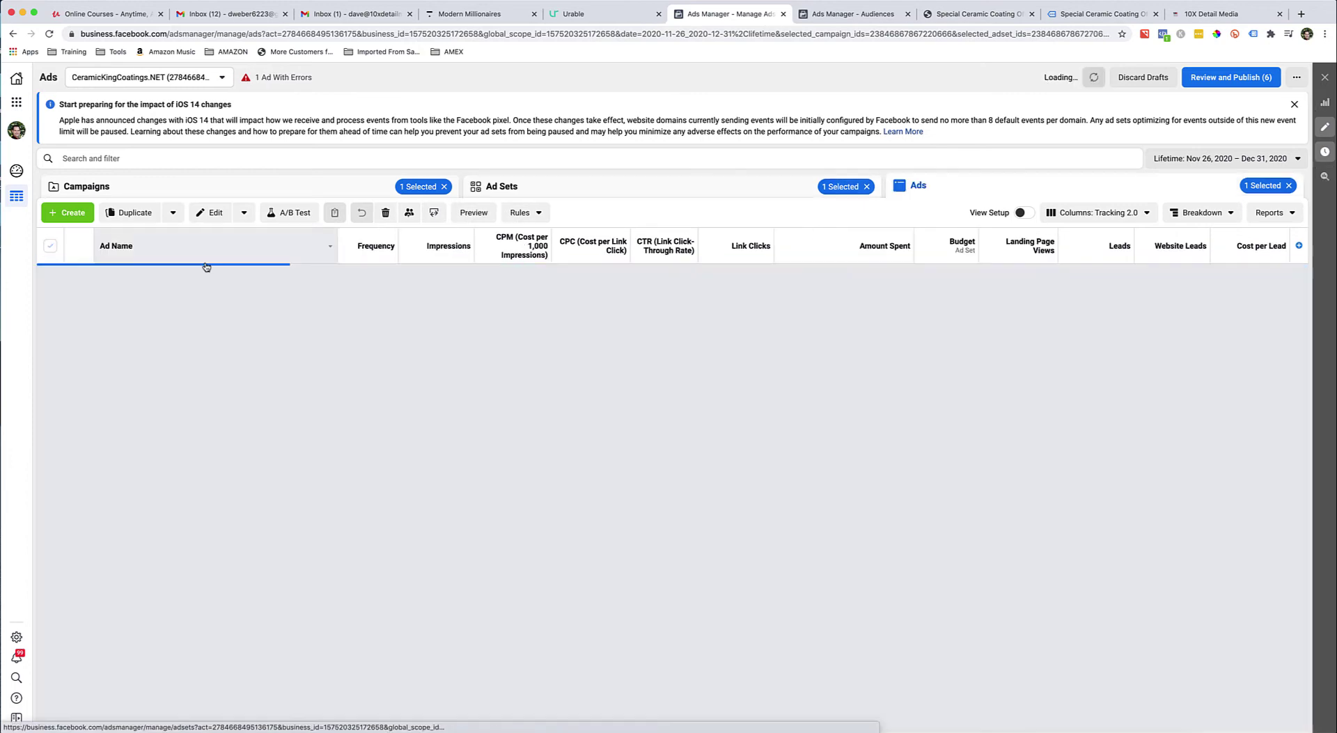
left_click(194, 280)
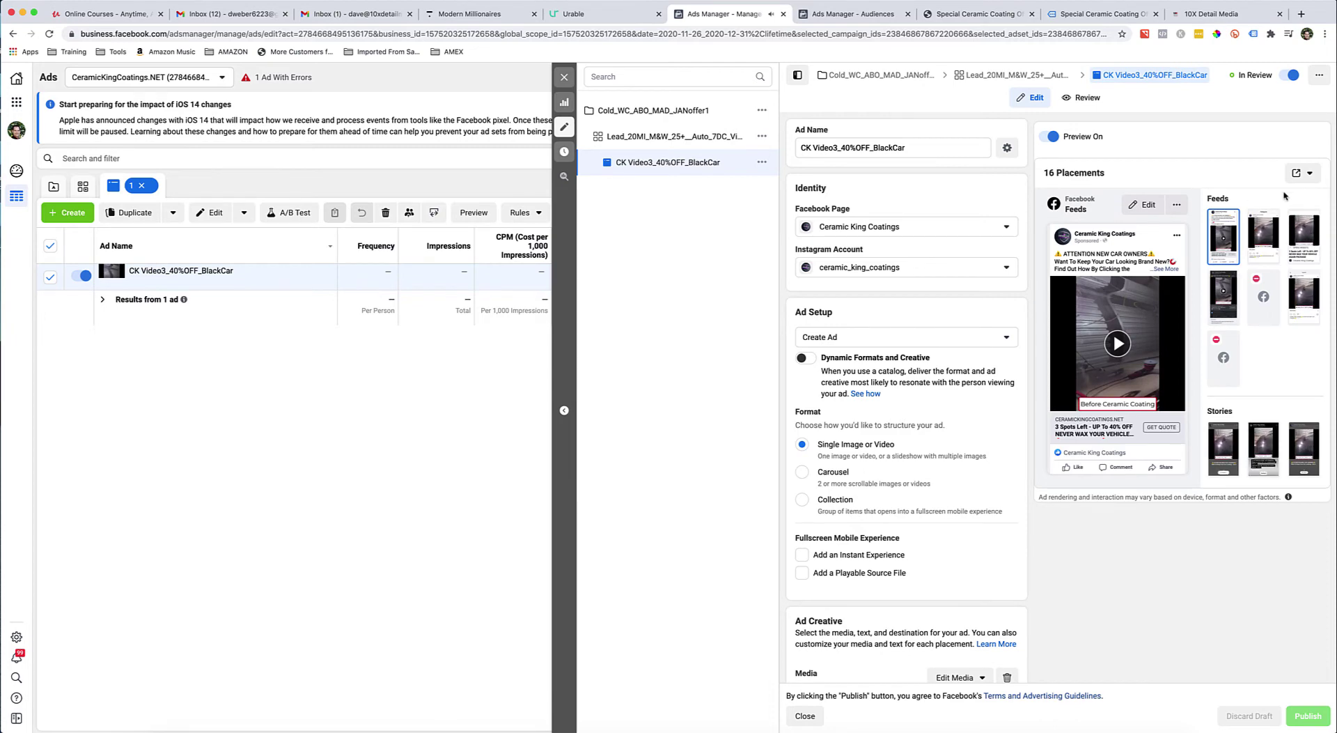
View the CK Video3_40%OFF_BlackCar ad's Facebook post with comments to find the post ID in its address, and close the post
left_click(1302, 172)
left_click(1211, 356)
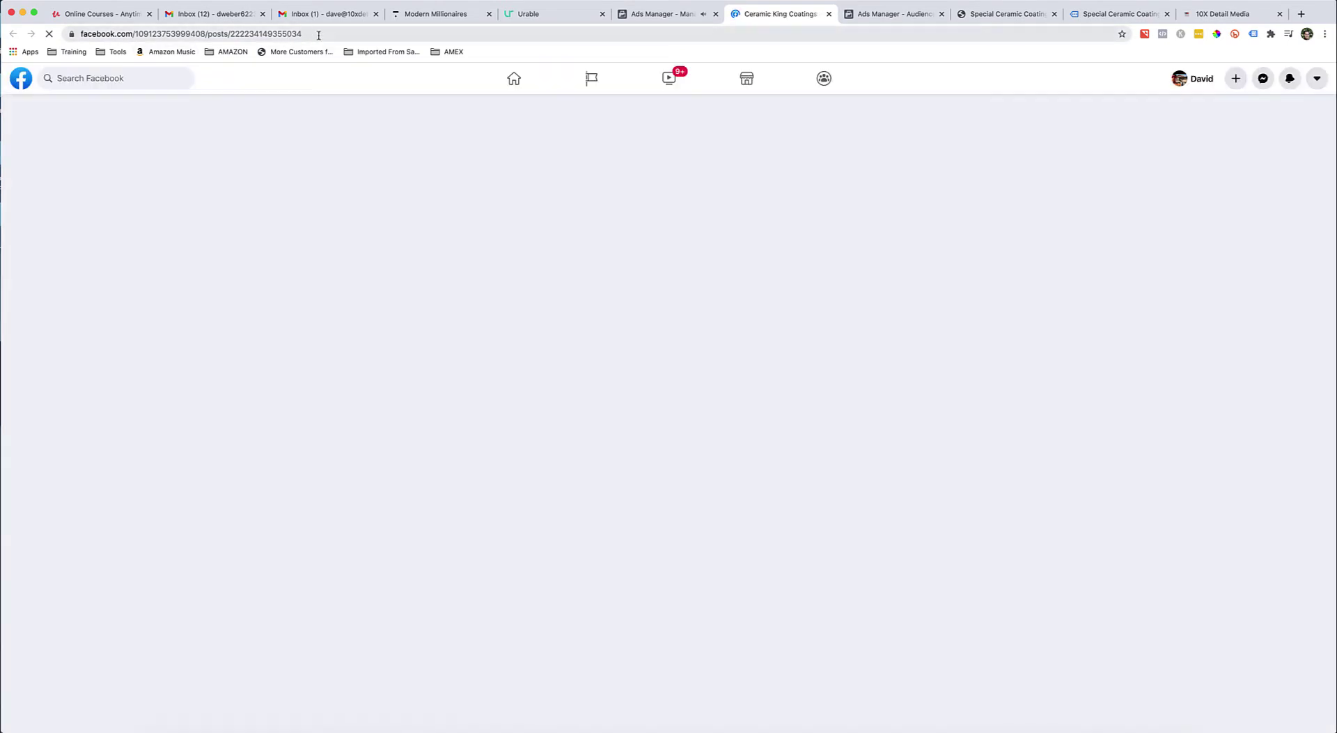
left_click(827, 14)
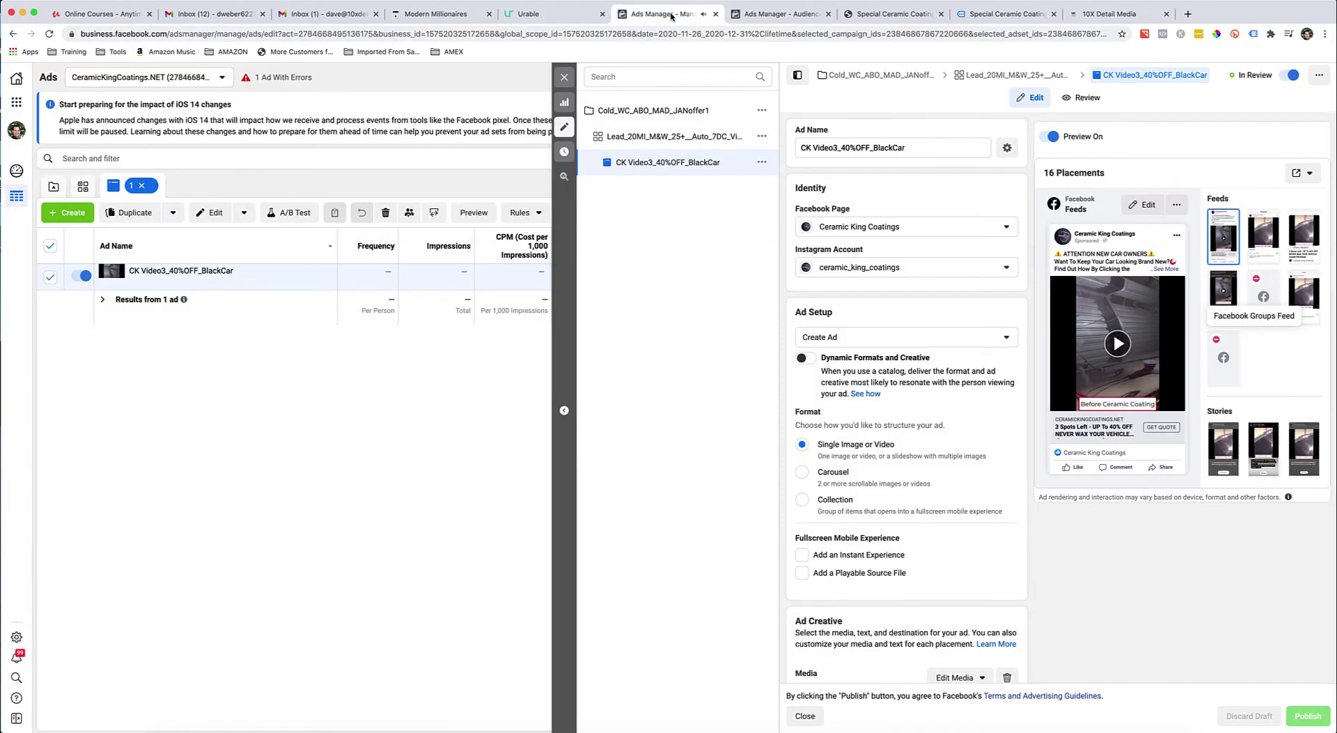
Return to the Audiences page and review the rules of the LEAD 180 and WV website visitor audiences
left_click(768, 15)
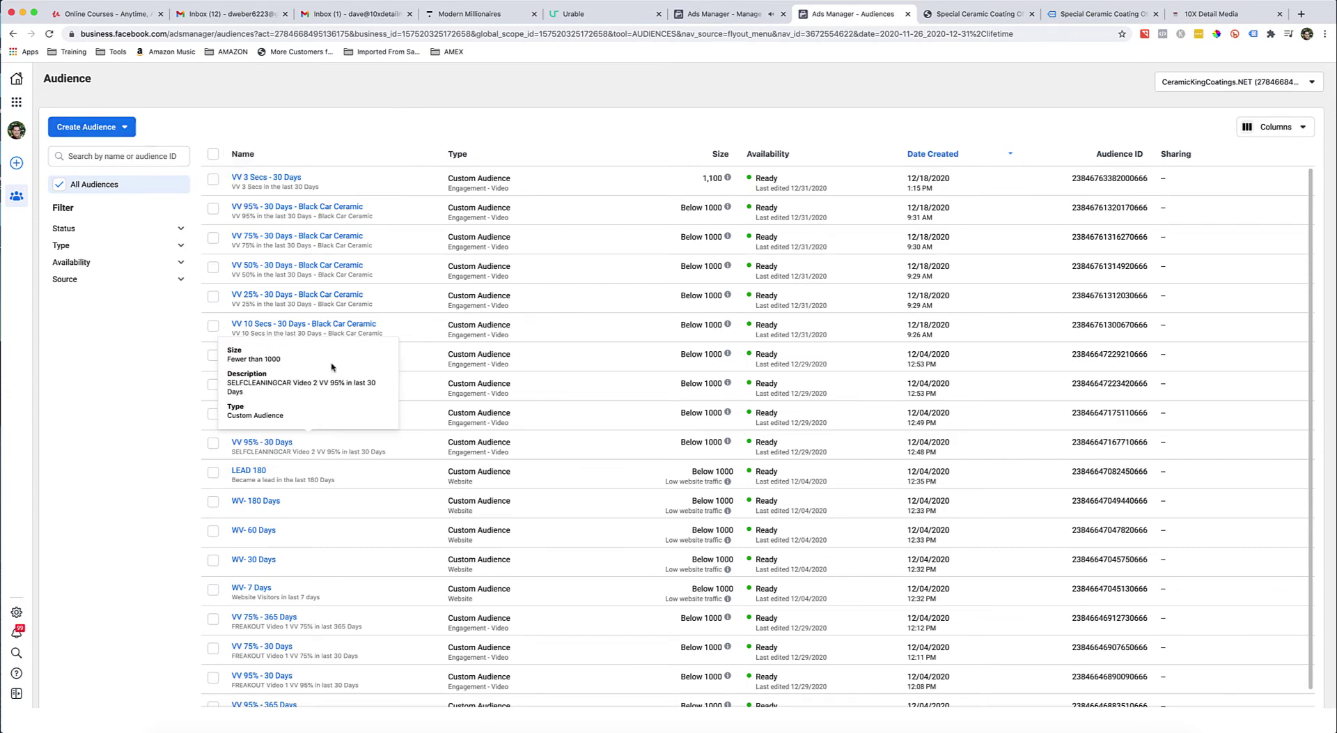
scroll(306, 624, "down", 2)
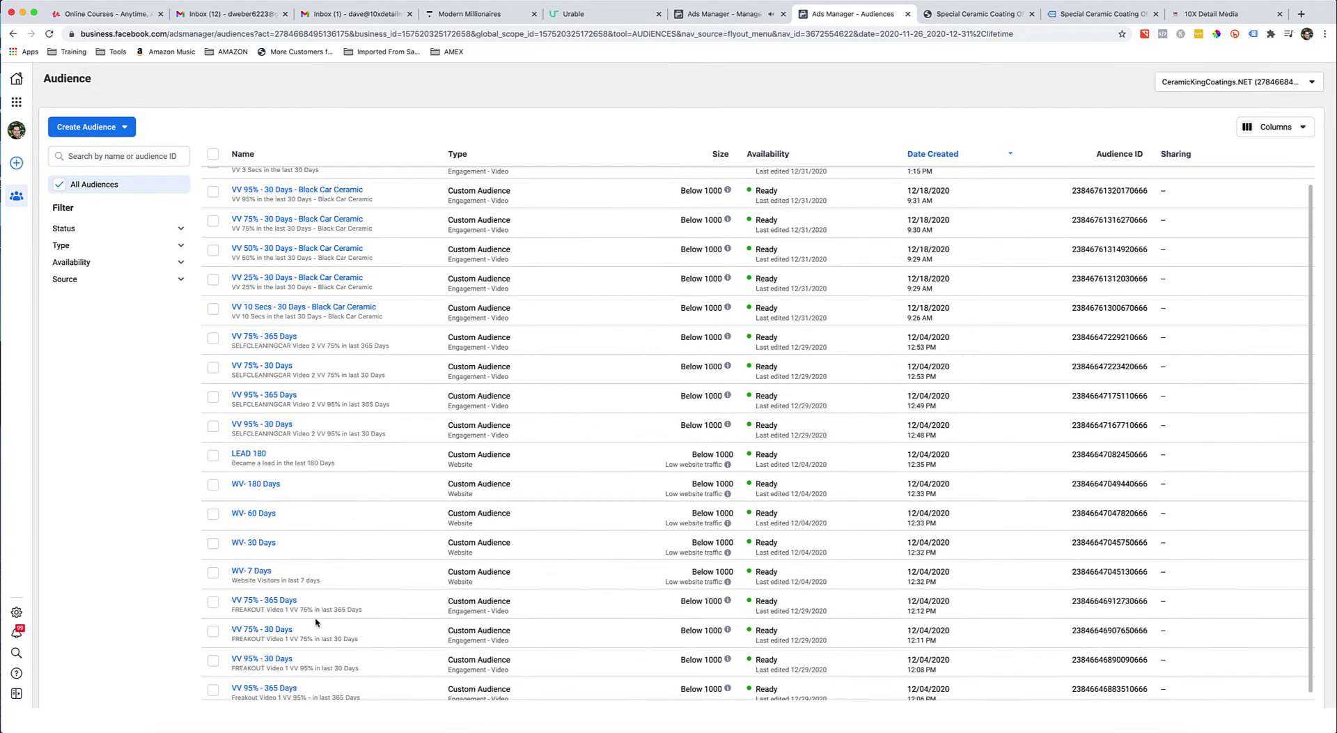
mouse_move(268, 462)
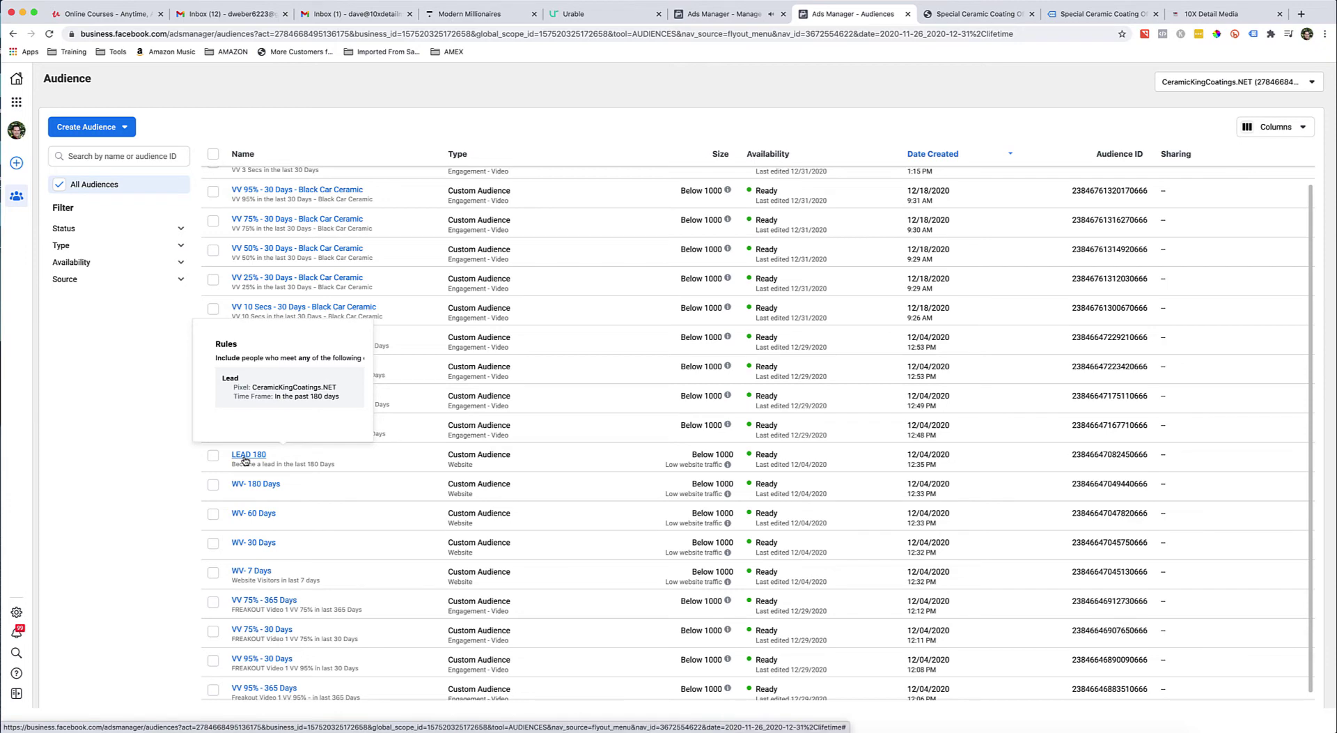
mouse_move(256, 487)
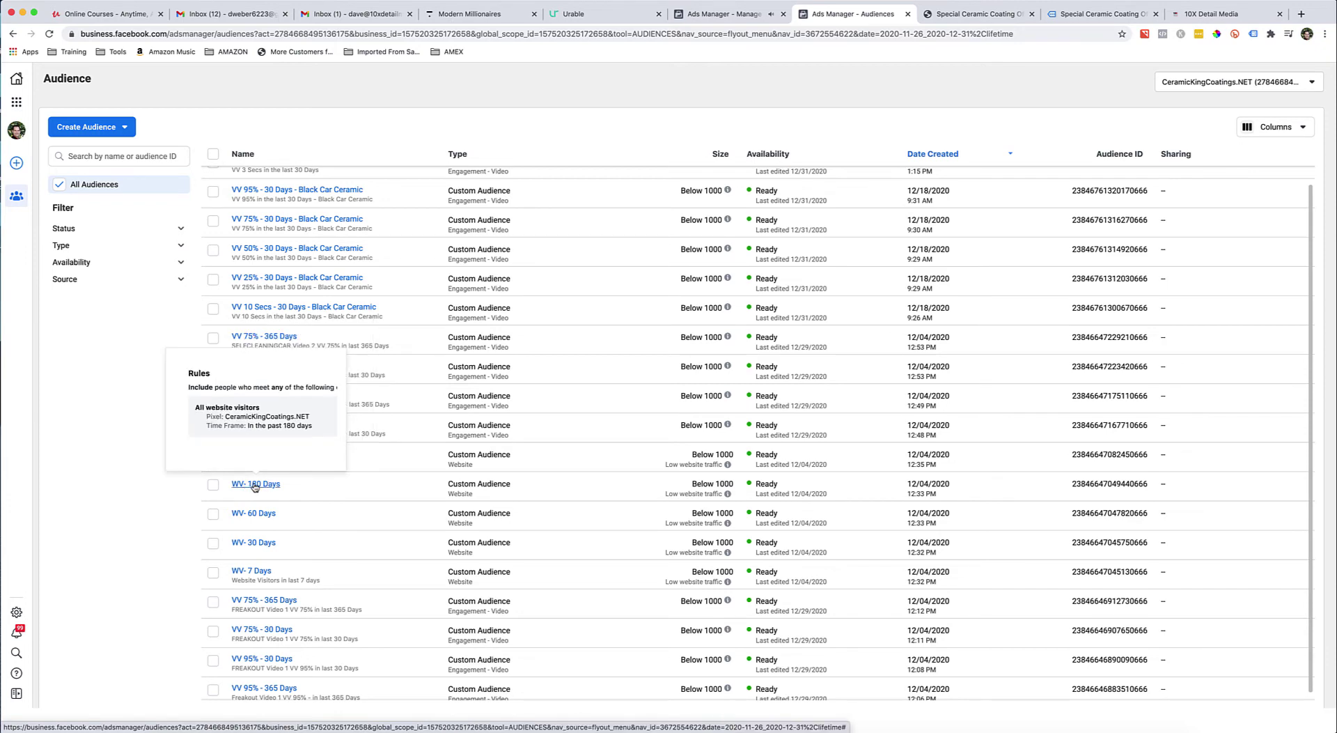
mouse_move(261, 583)
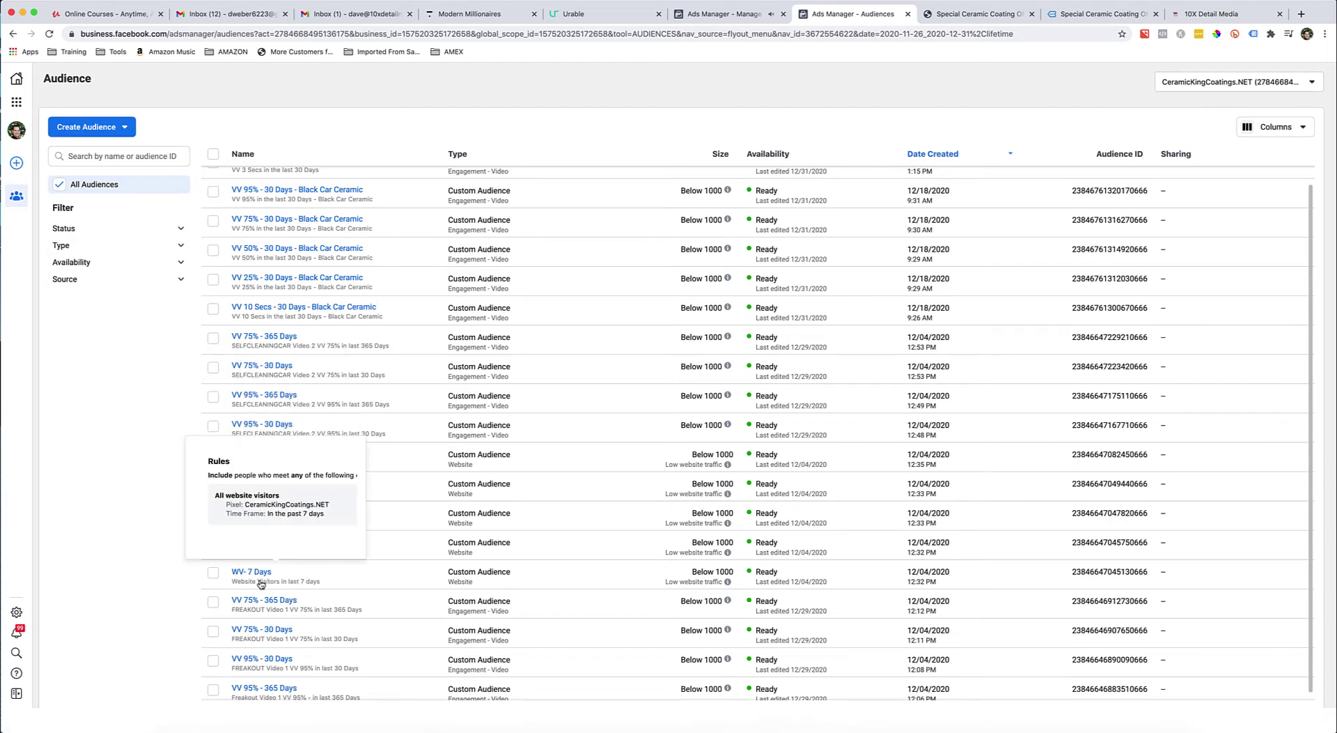
mouse_move(258, 542)
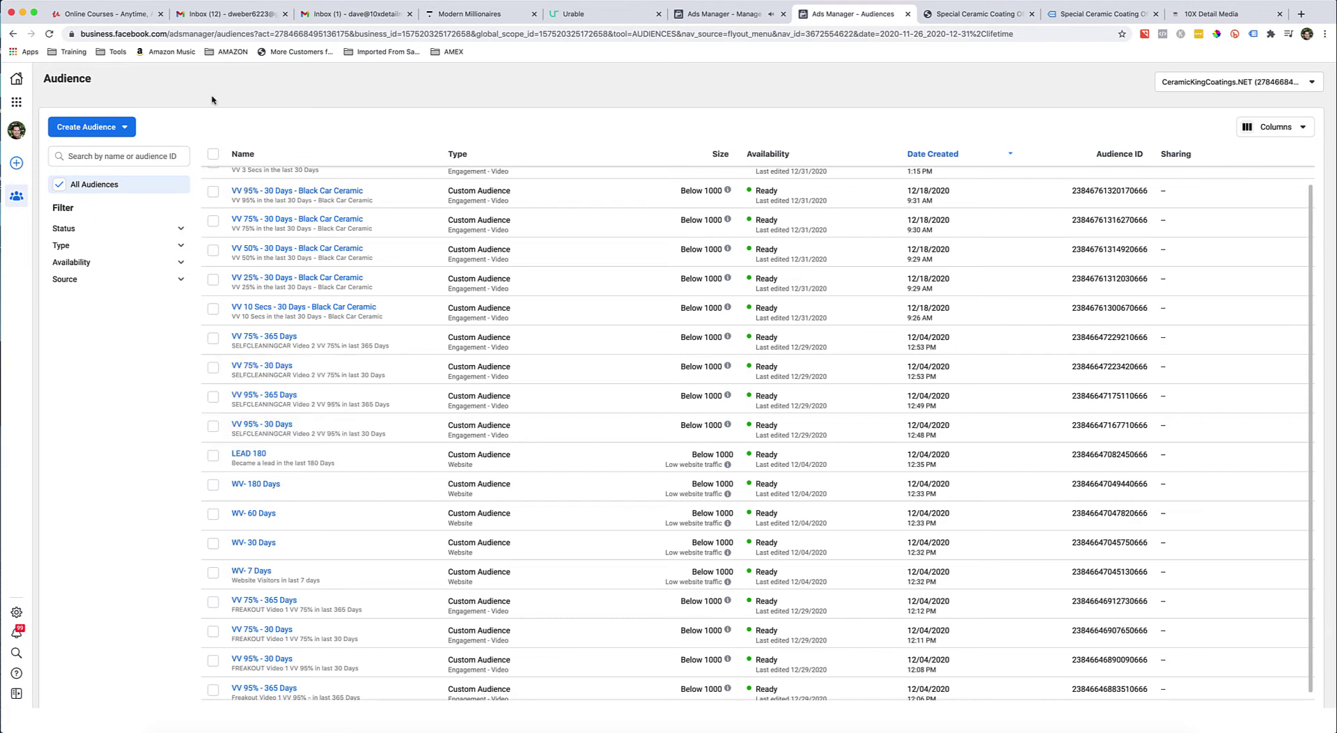
Start a video custom audience for people who have watched at 95% of the video and open its video selection
left_click(122, 131)
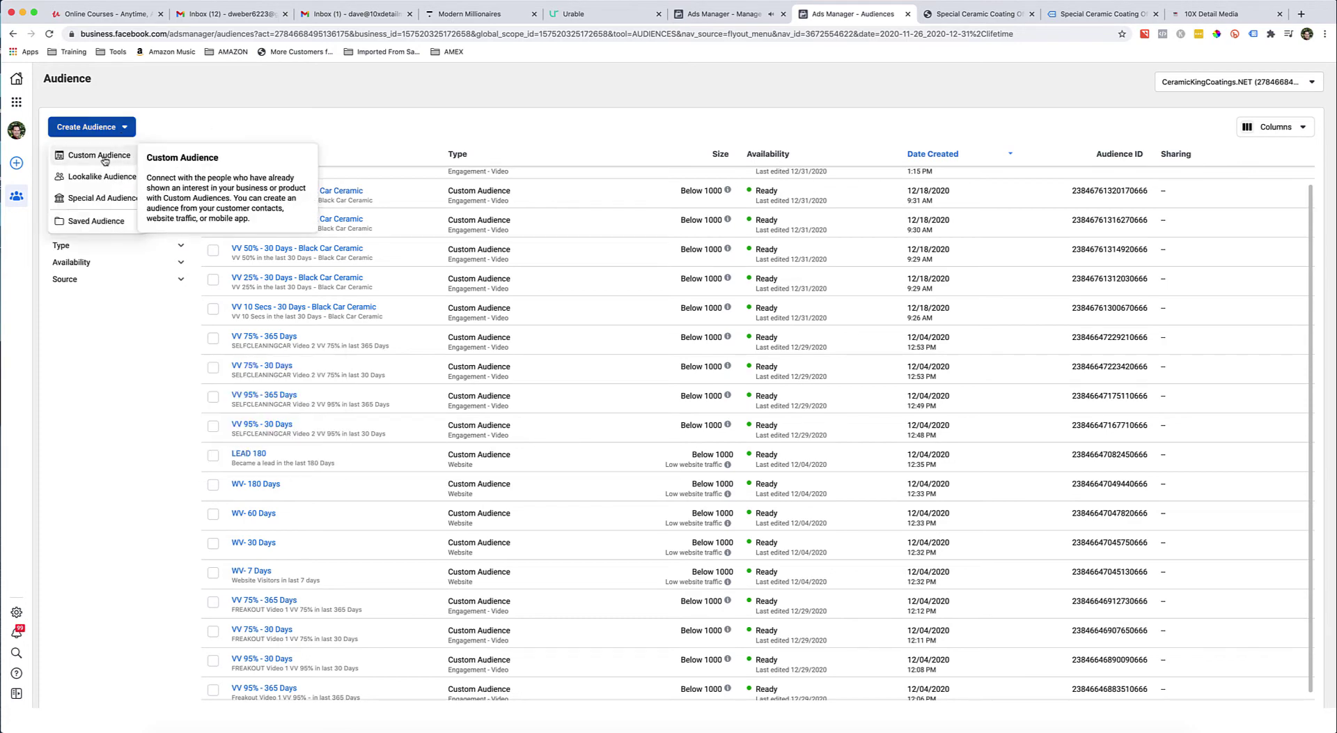
left_click(104, 159)
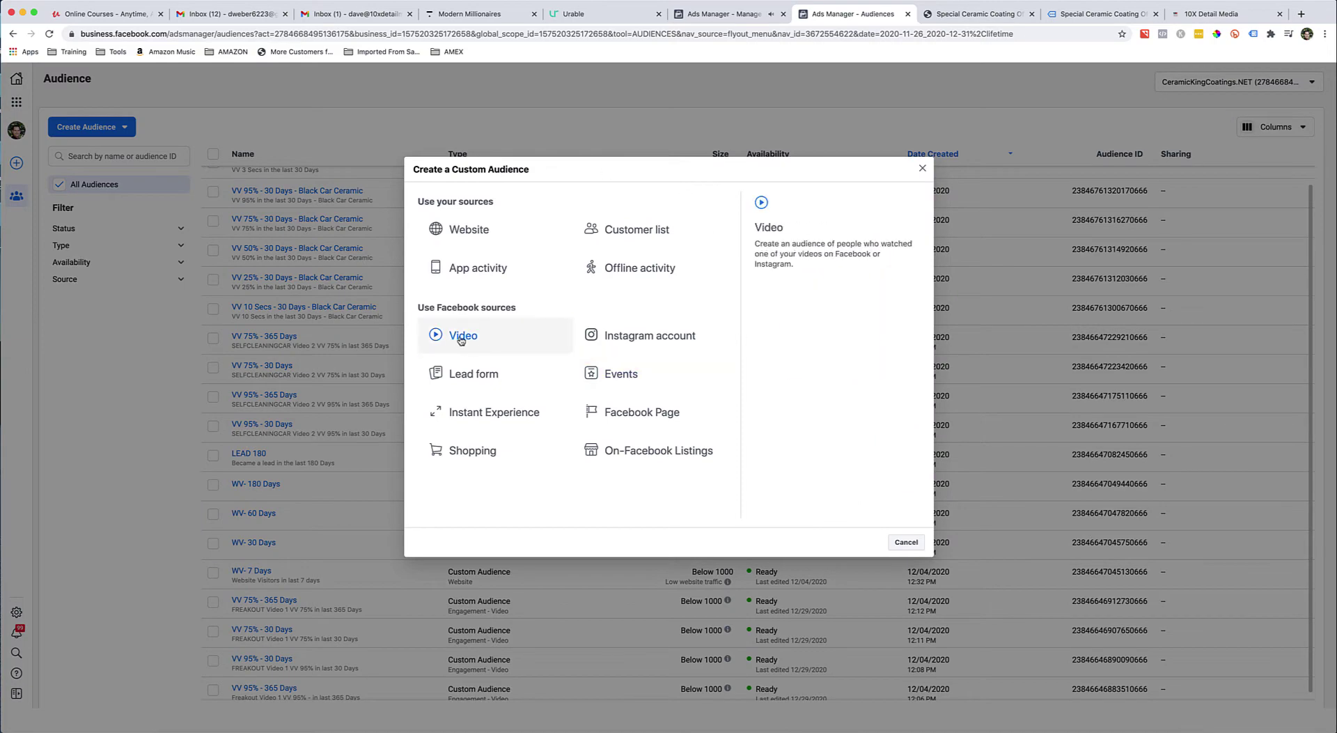
left_click(461, 339)
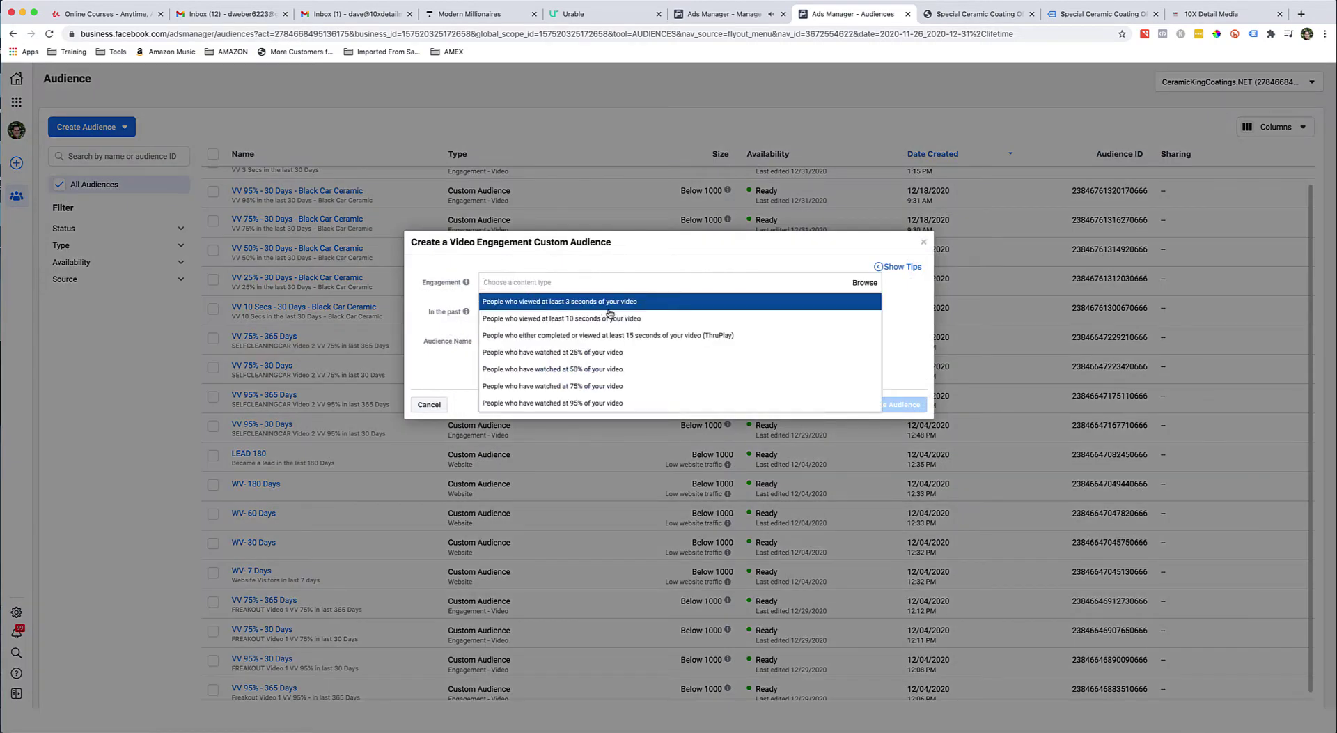
left_click(564, 403)
left_click(544, 326)
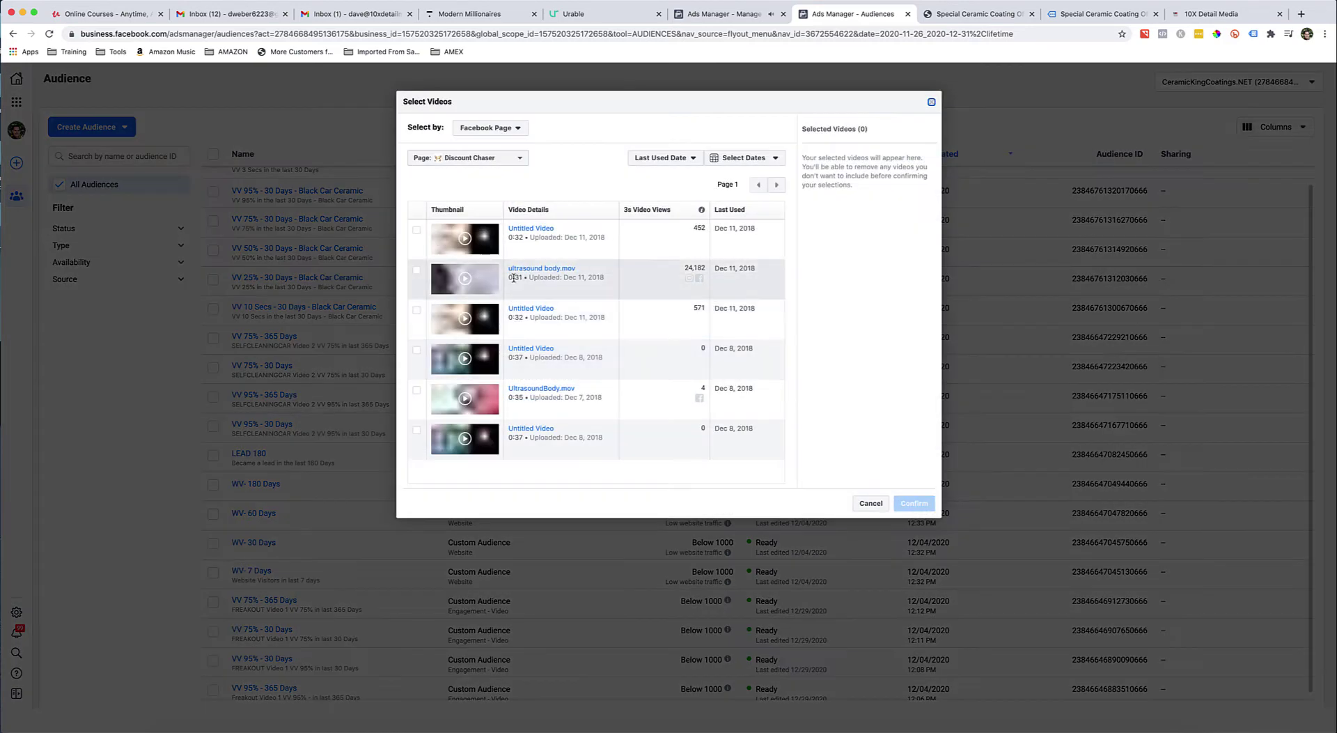
Choose Ceramic King Coatings as the Facebook Page to pick videos from and select the BlackCarCeramic.mp4 video
left_click(474, 159)
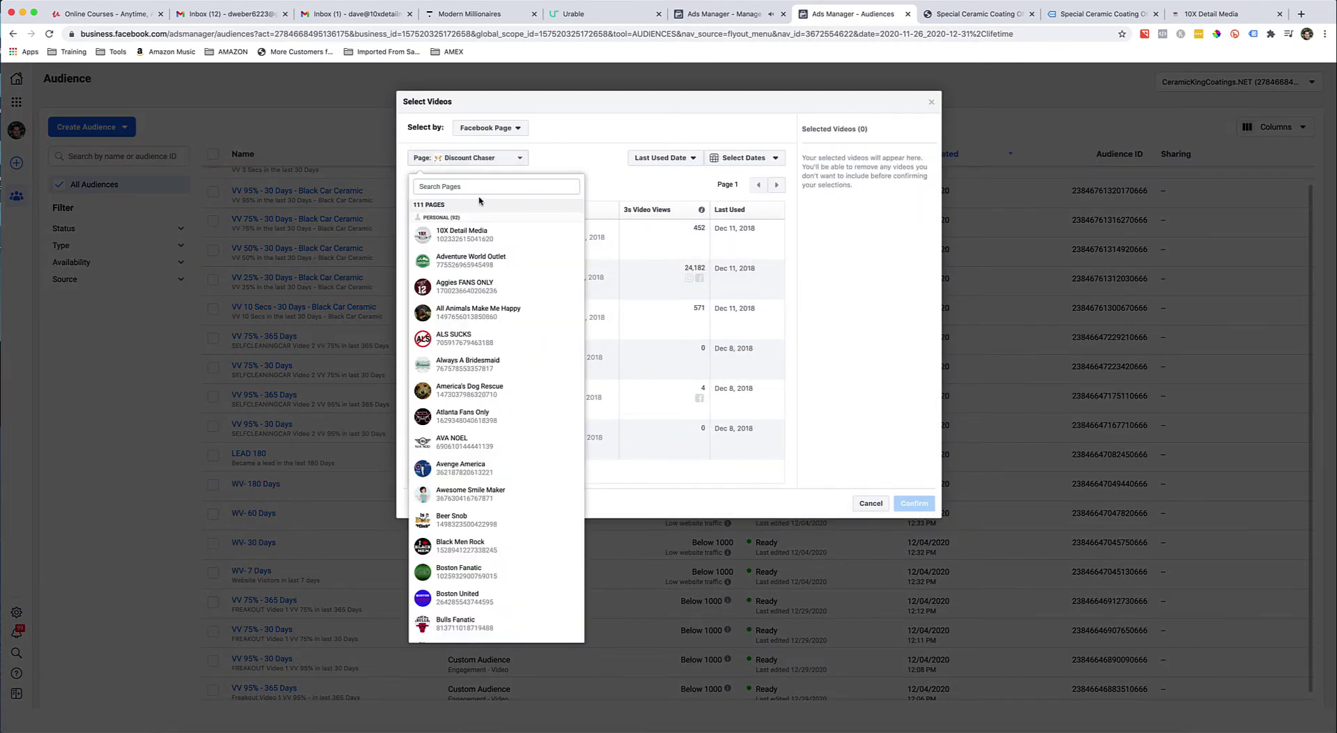
left_click(478, 191)
type("ceram")
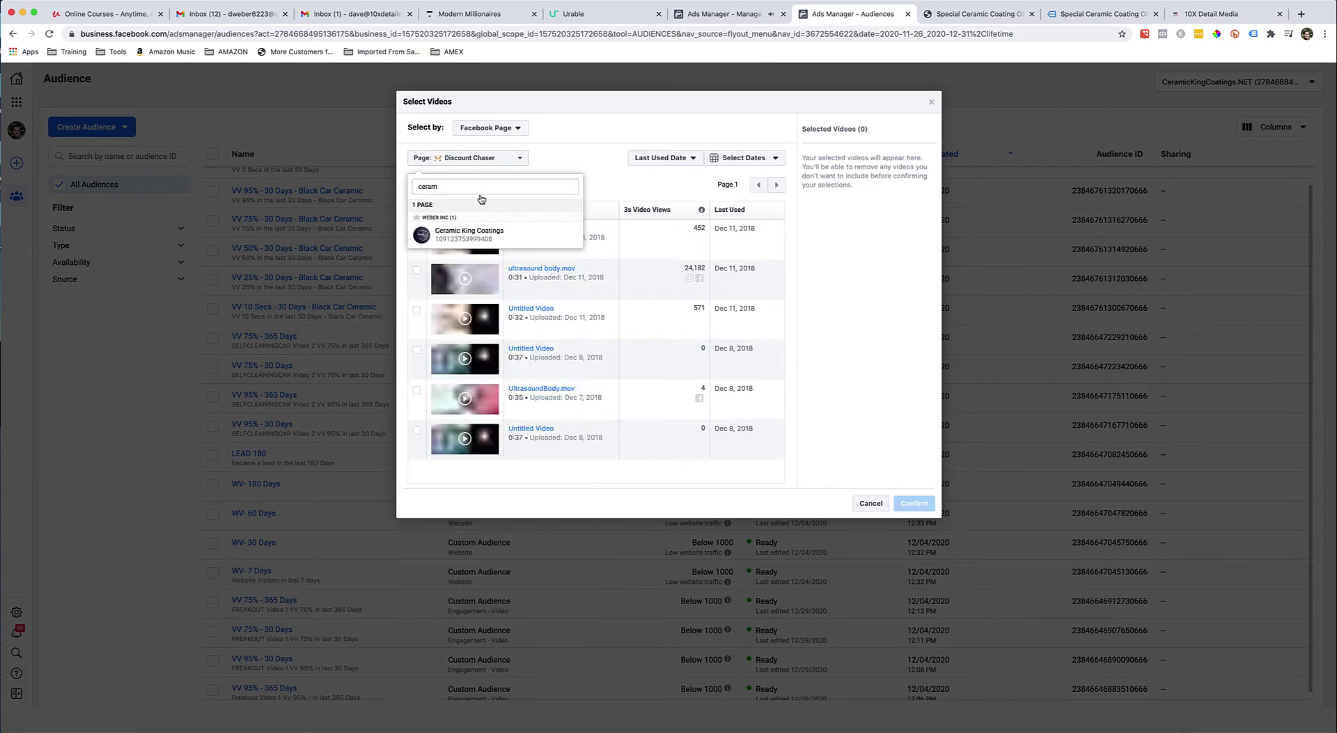
left_click(482, 235)
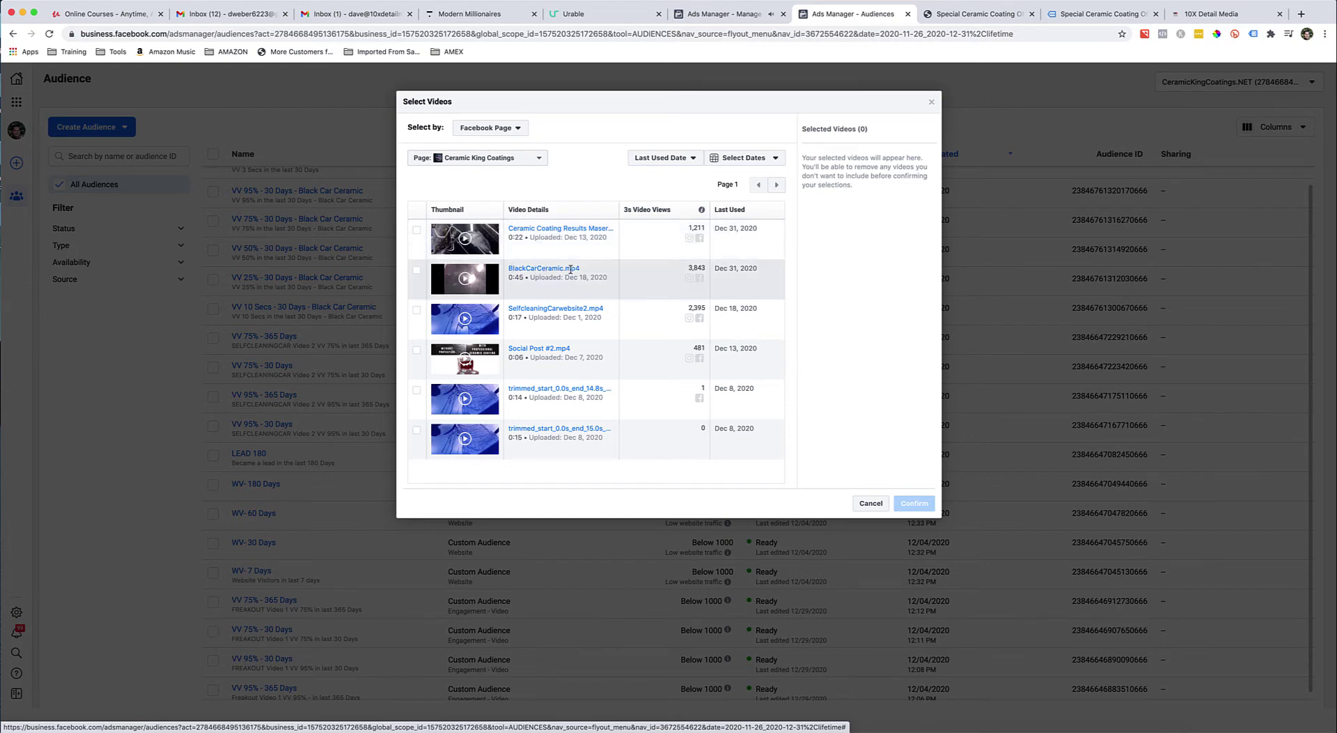
left_click(417, 271)
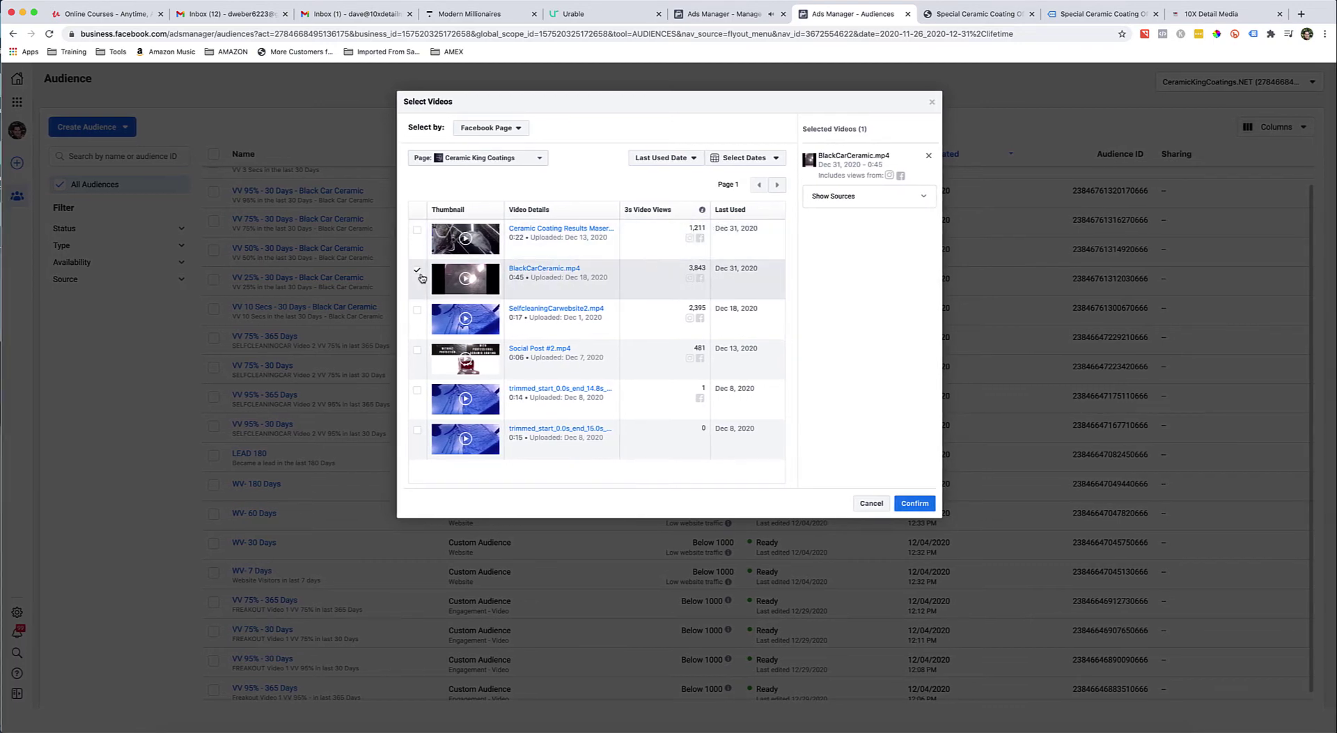
Review the selected video's sources and the second page of videos, keeping only BlackCarCeramic.mp4 selected
left_click(850, 198)
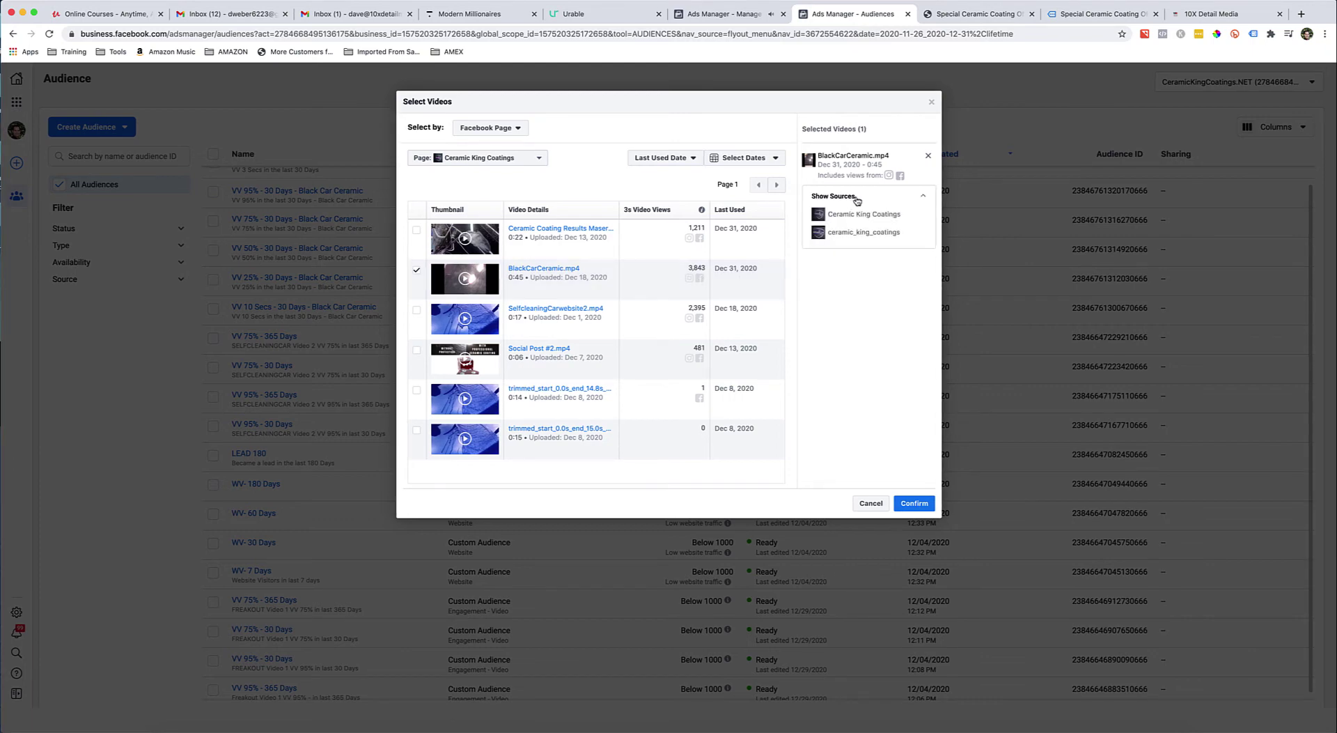
left_click(858, 198)
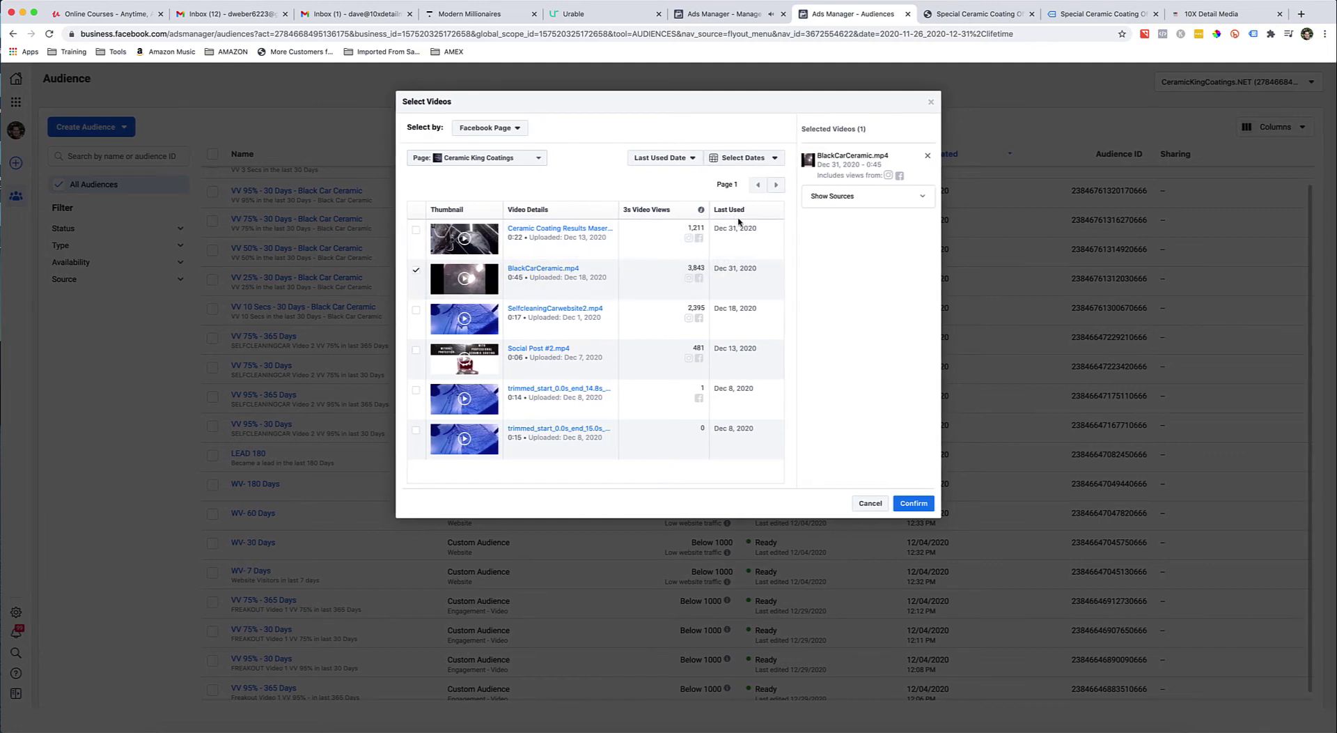
left_click(776, 186)
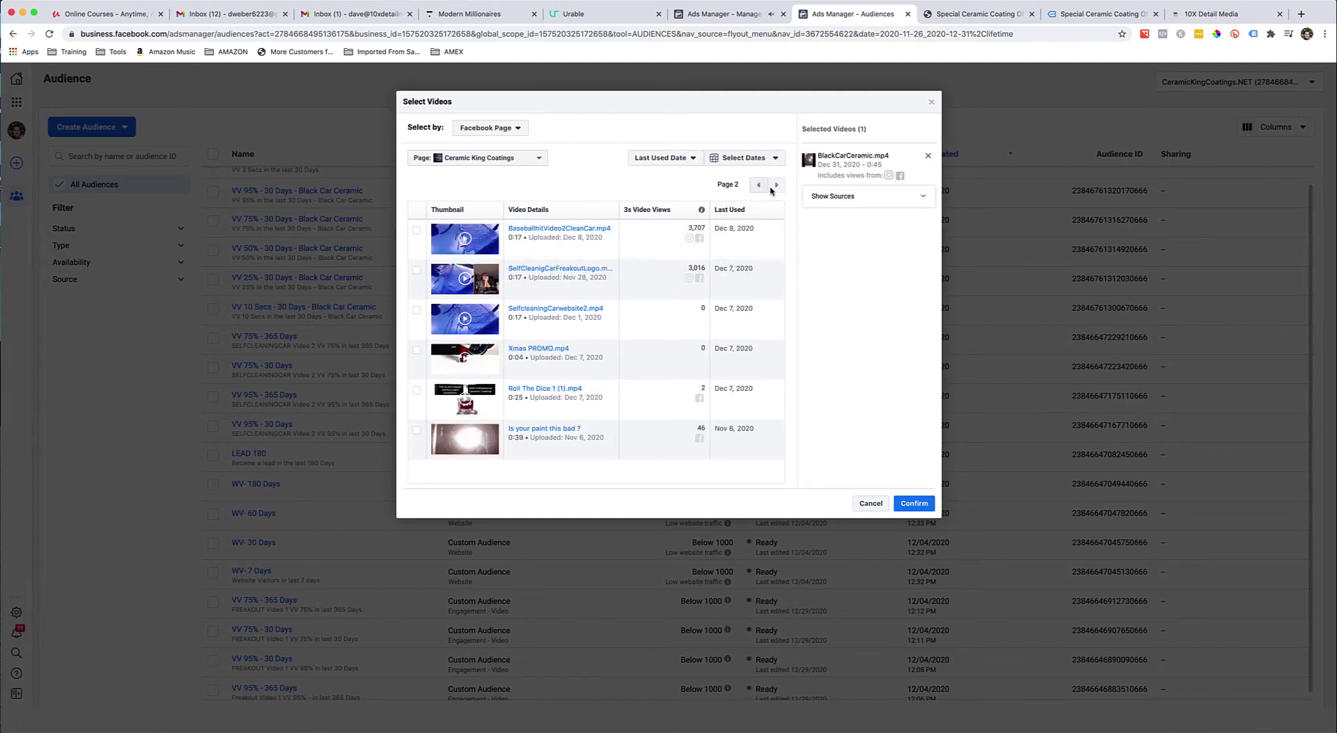
left_click(758, 185)
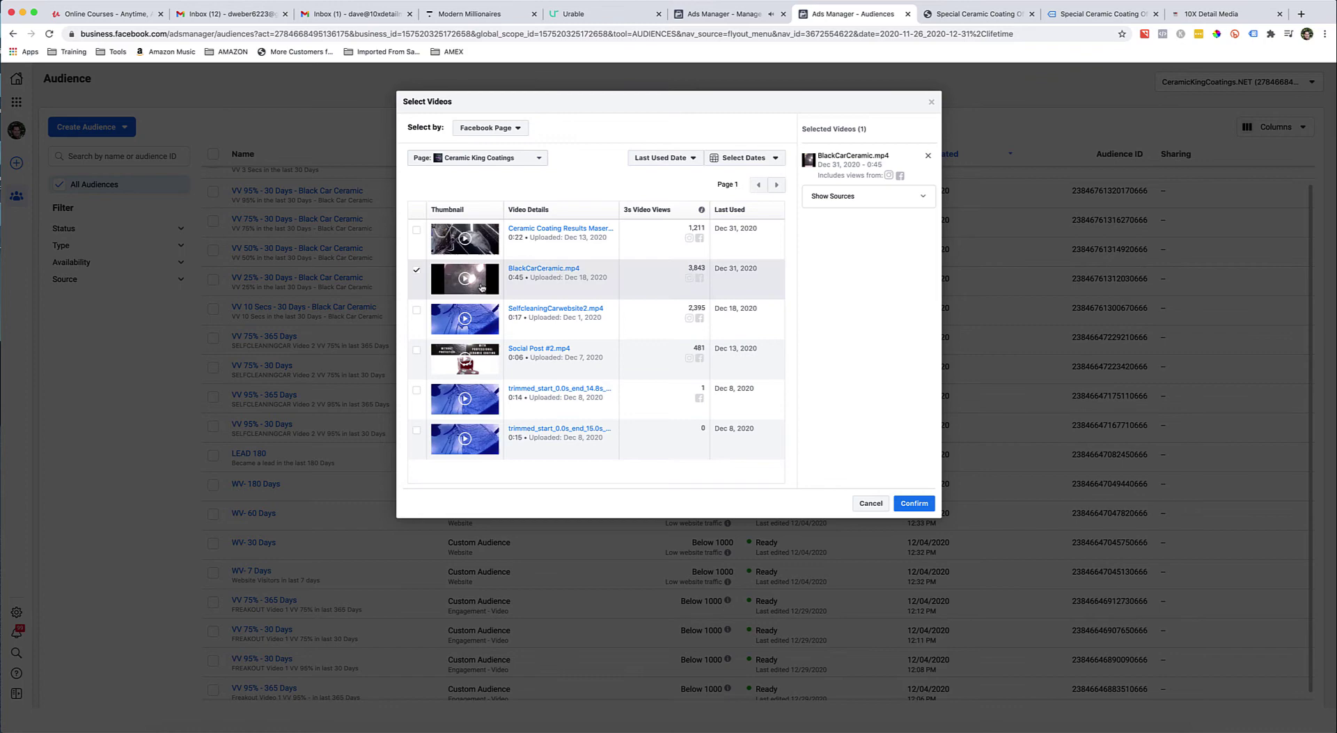
left_click(416, 273)
left_click(416, 272)
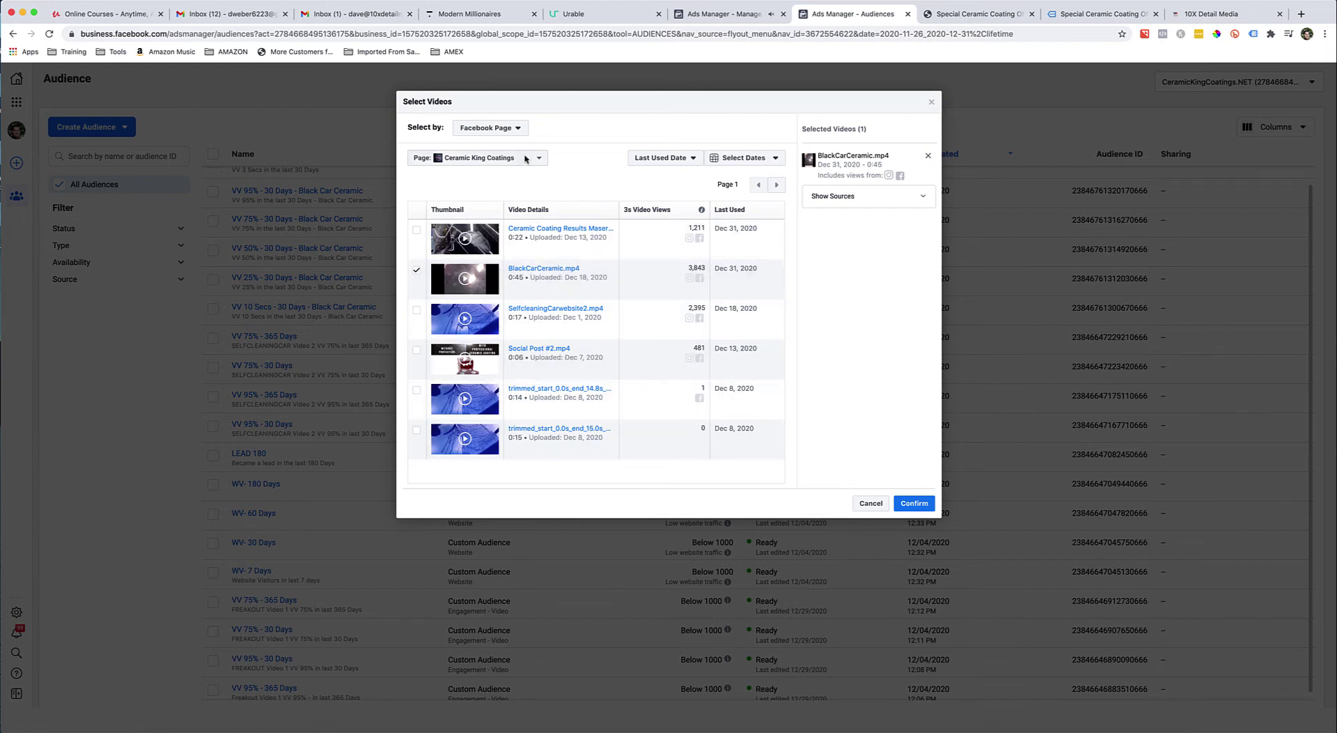
View the option to select videos by campaign, and return to selecting by Facebook Page
left_click(506, 131)
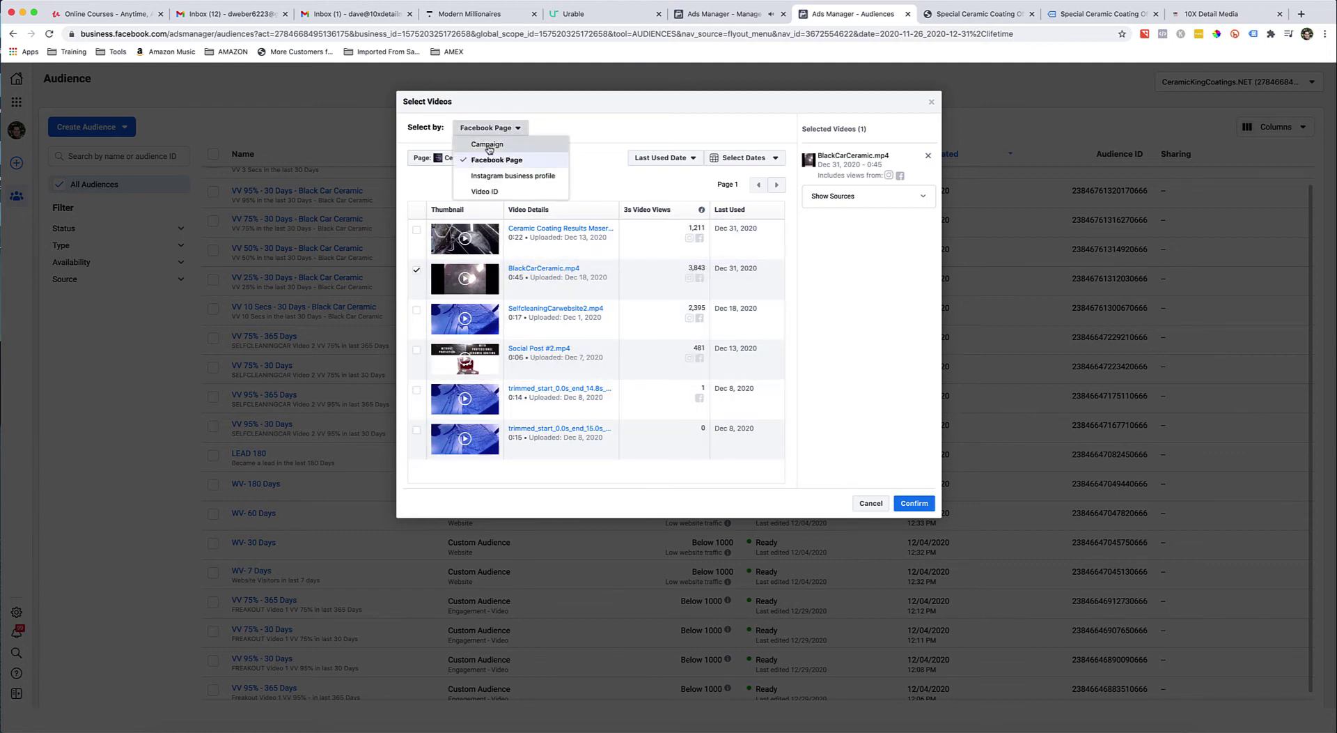
left_click(487, 145)
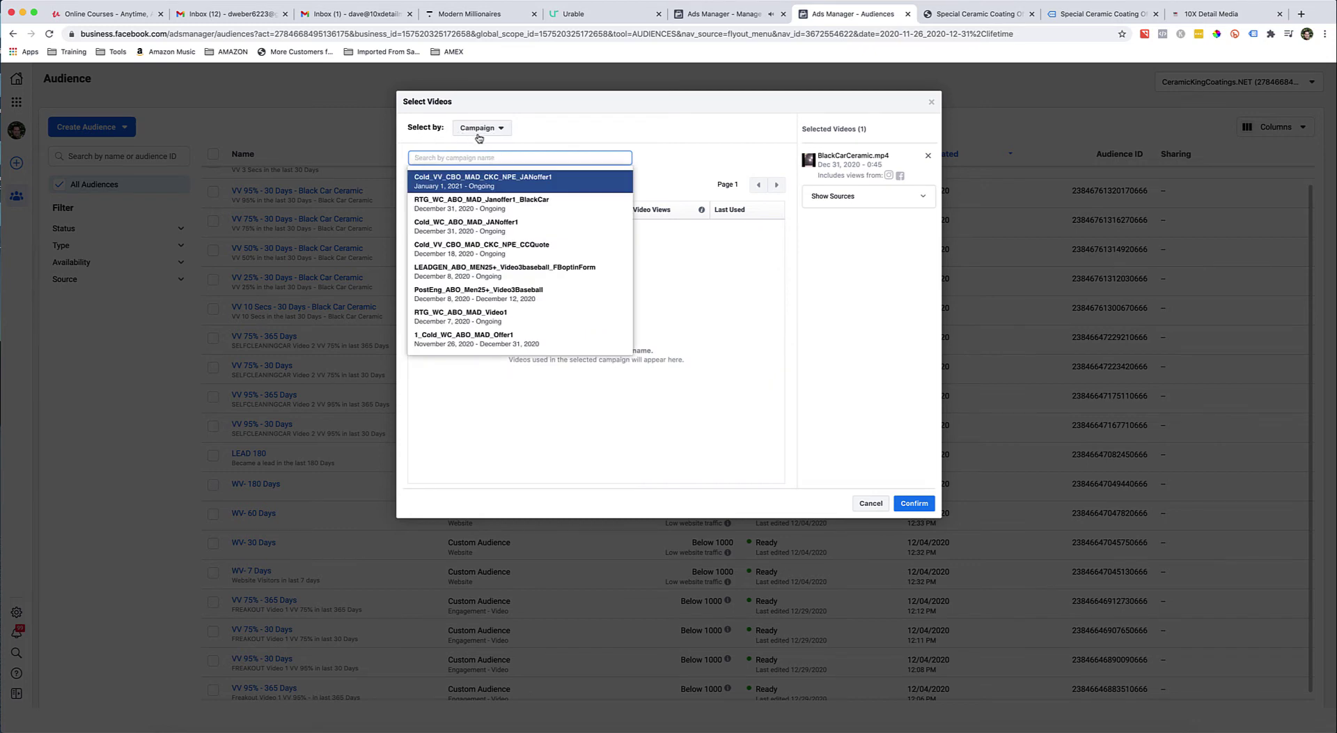
left_click(479, 127)
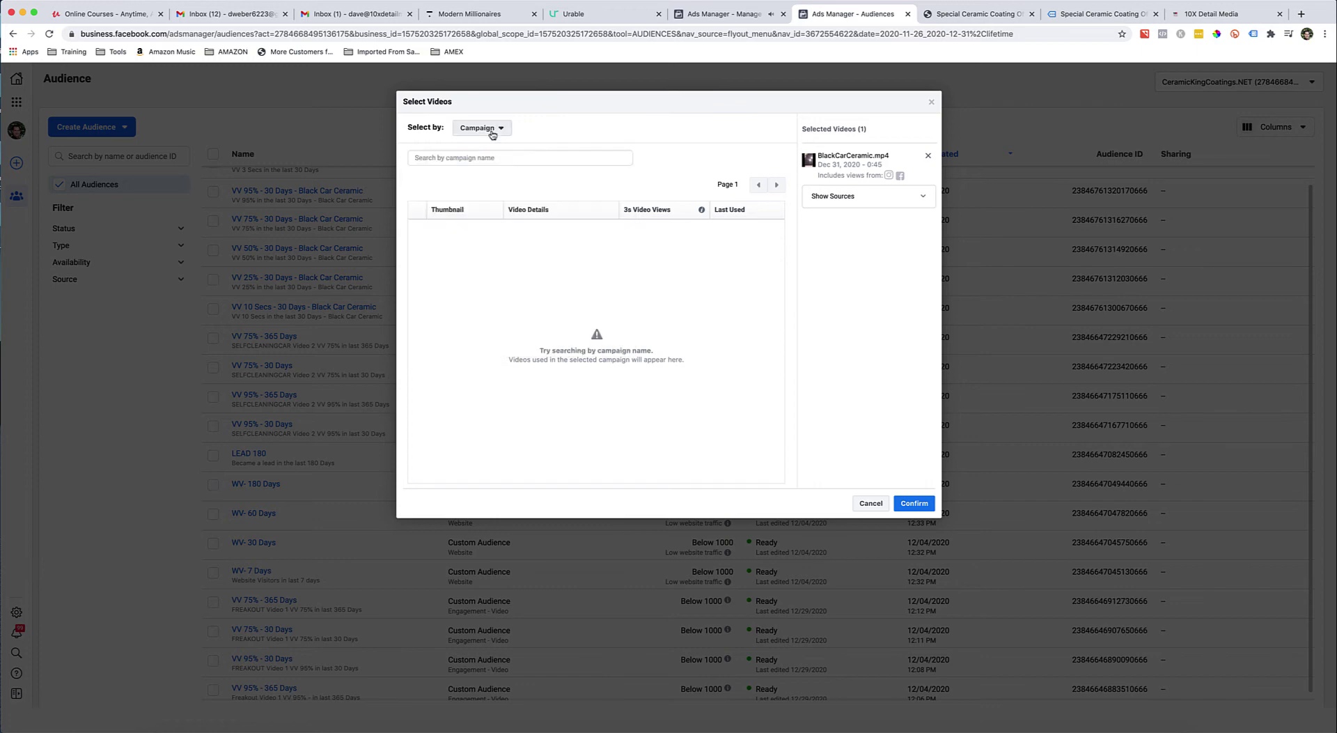
left_click(492, 160)
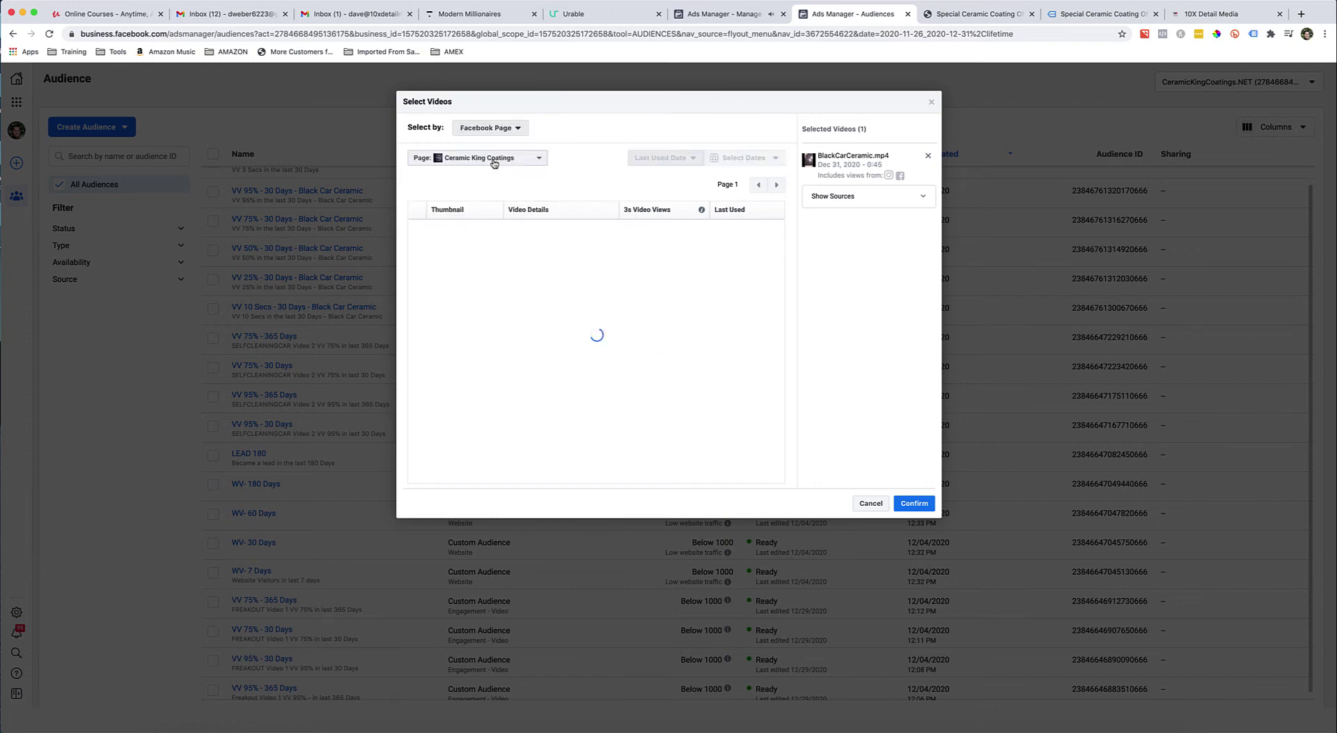
left_click(489, 128)
left_click(483, 192)
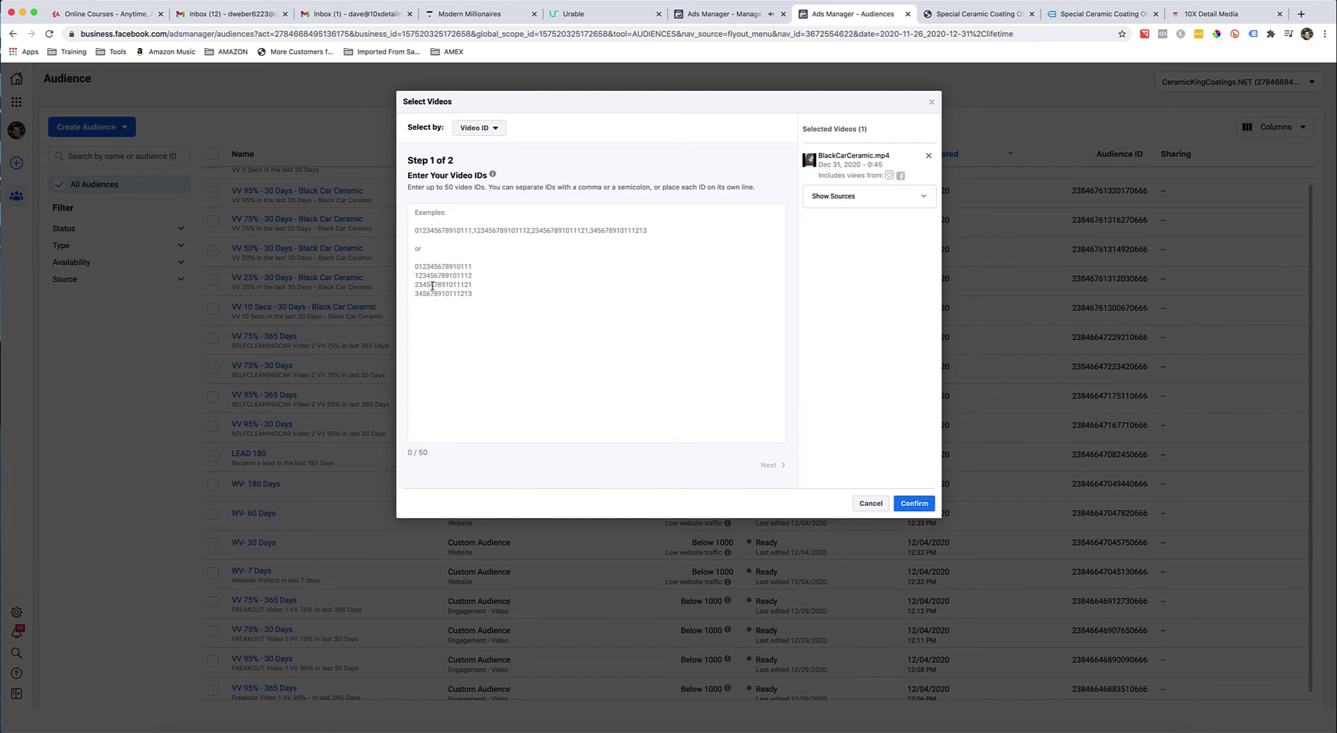
left_click(484, 263)
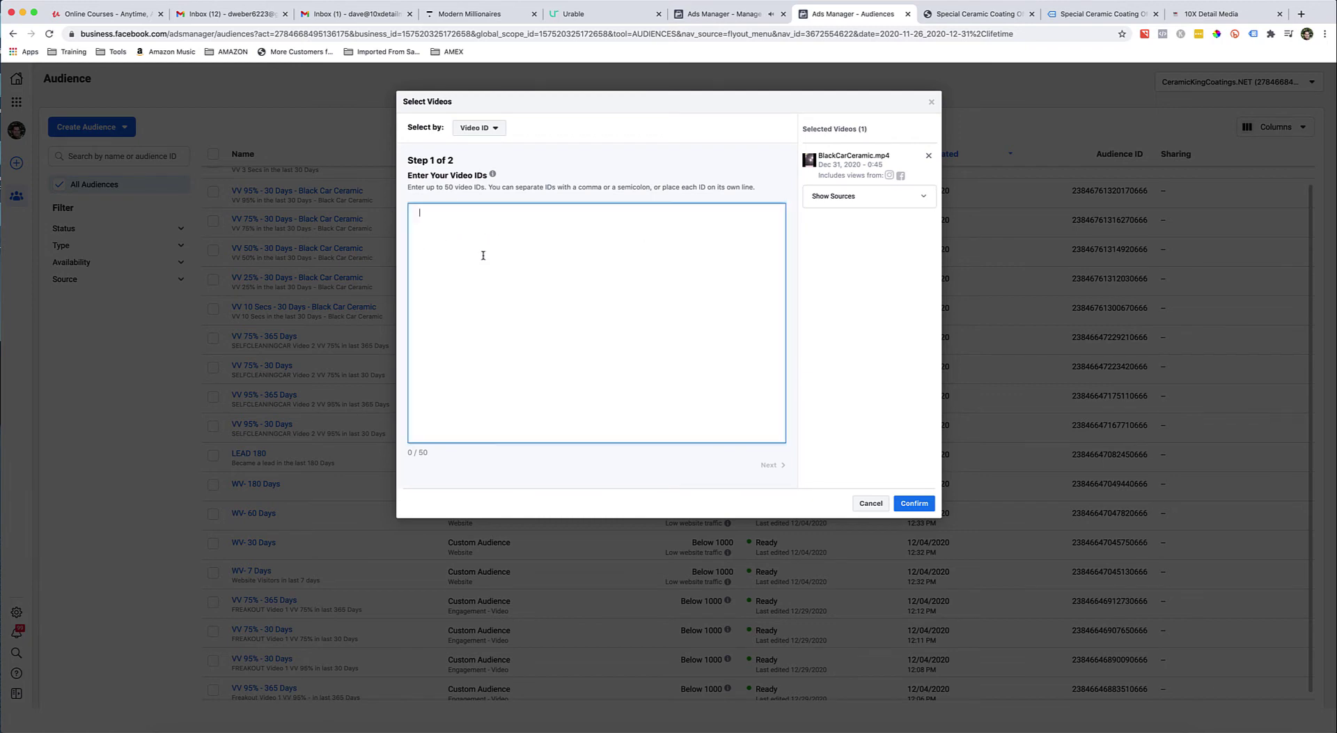
key("super+v")
left_click(914, 503)
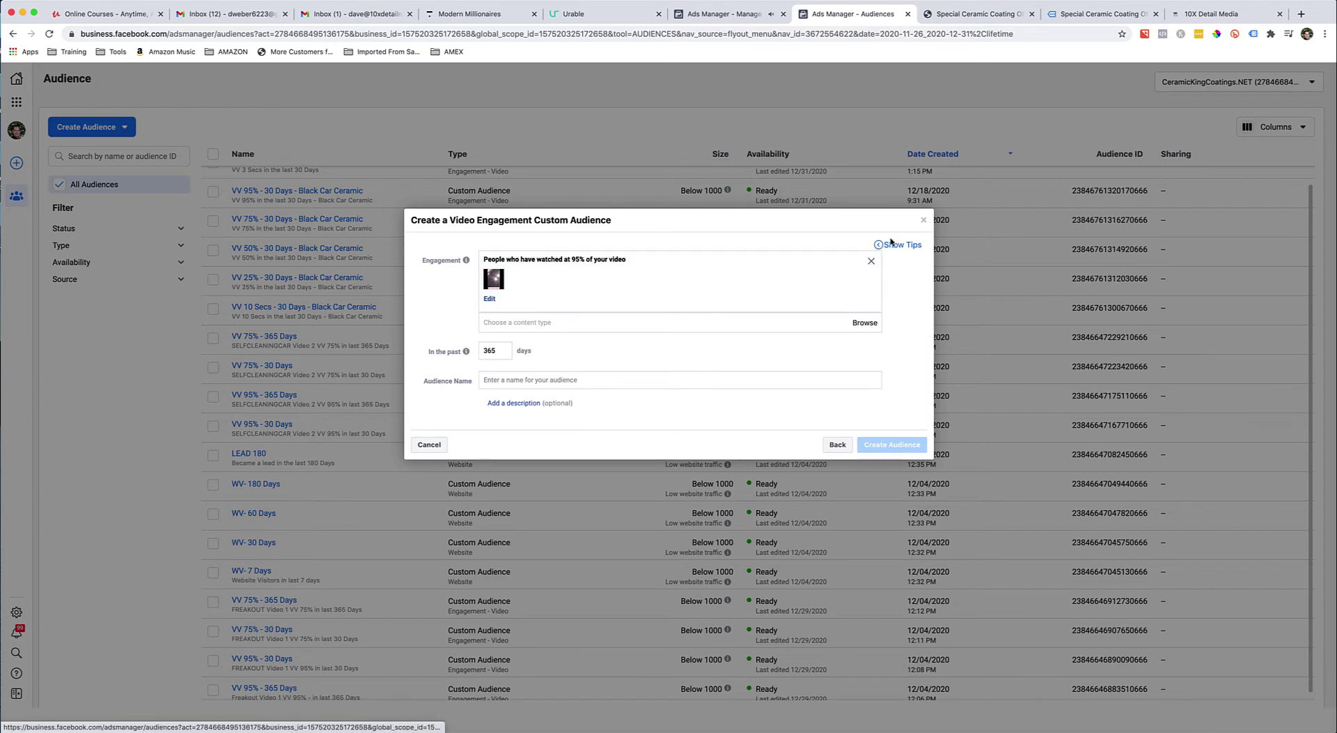
left_click(923, 223)
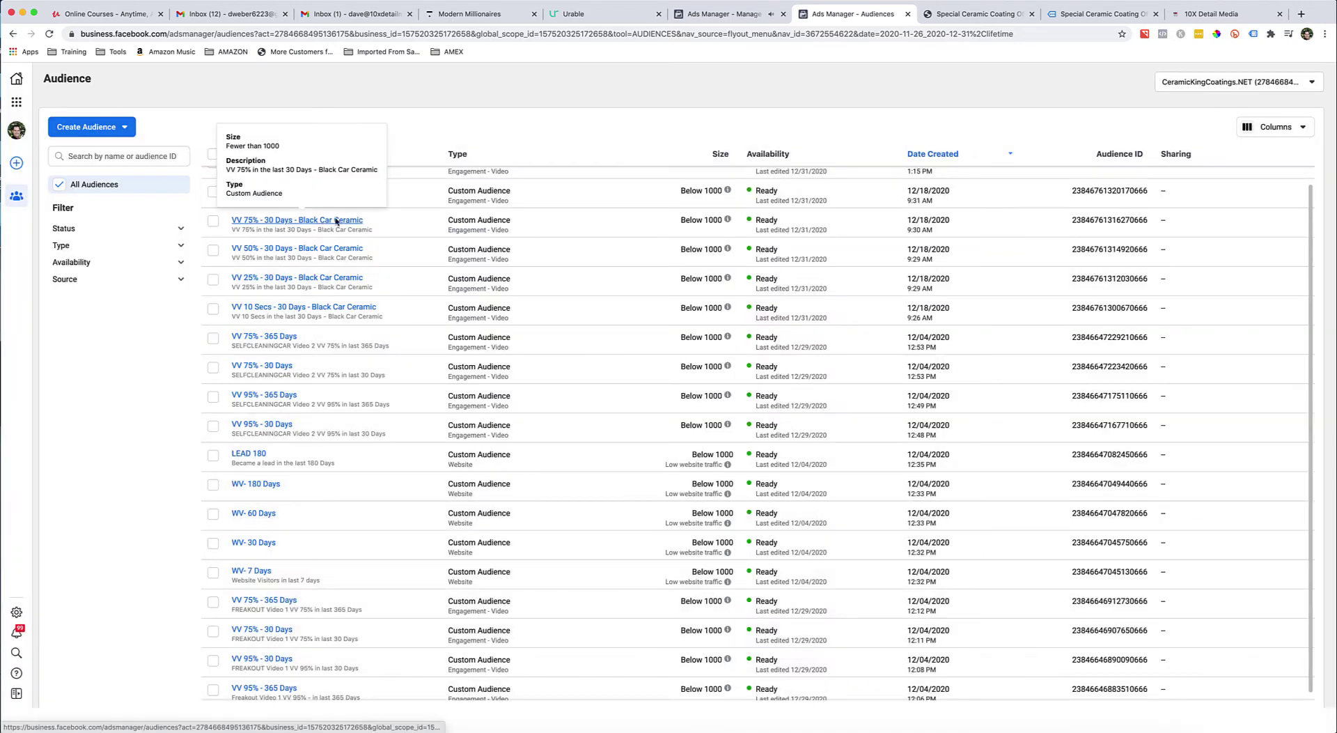
Start a new video custom audience again using viewers who have watched at 95%, and choose videos for it
left_click(75, 128)
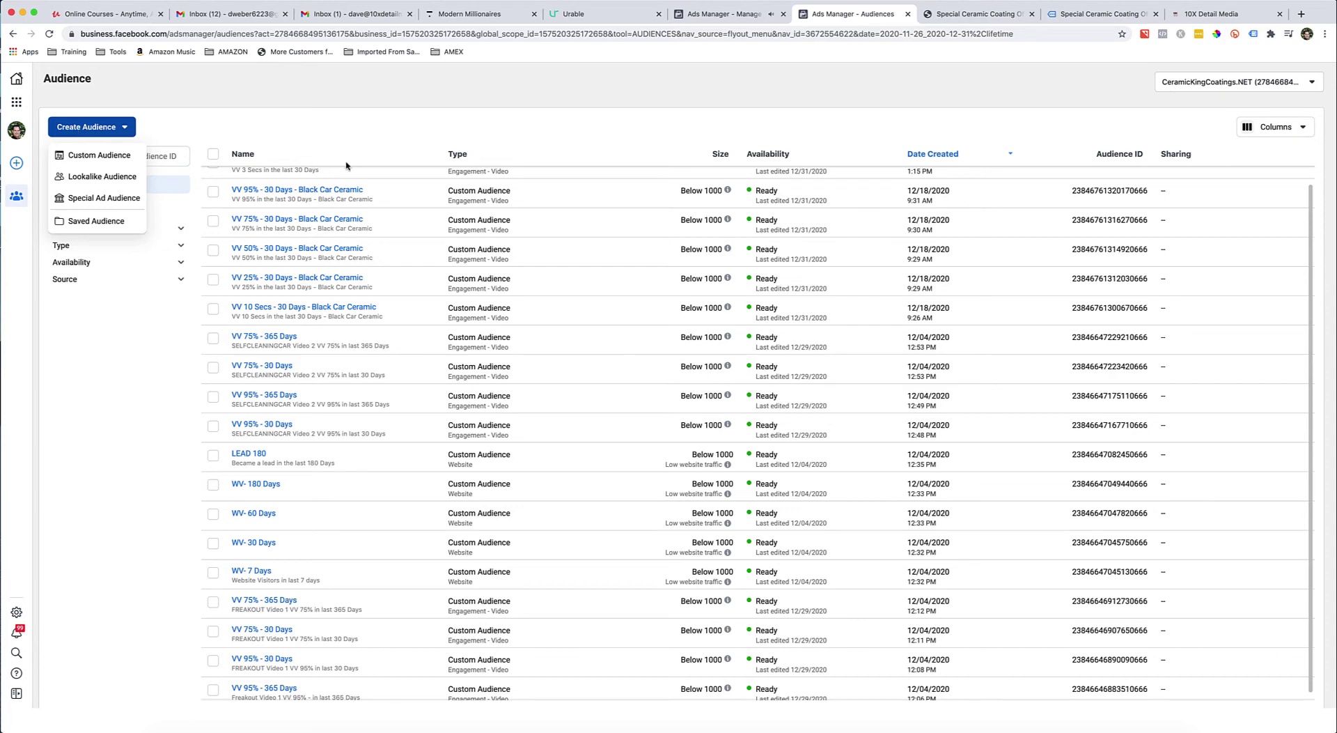
left_click(104, 154)
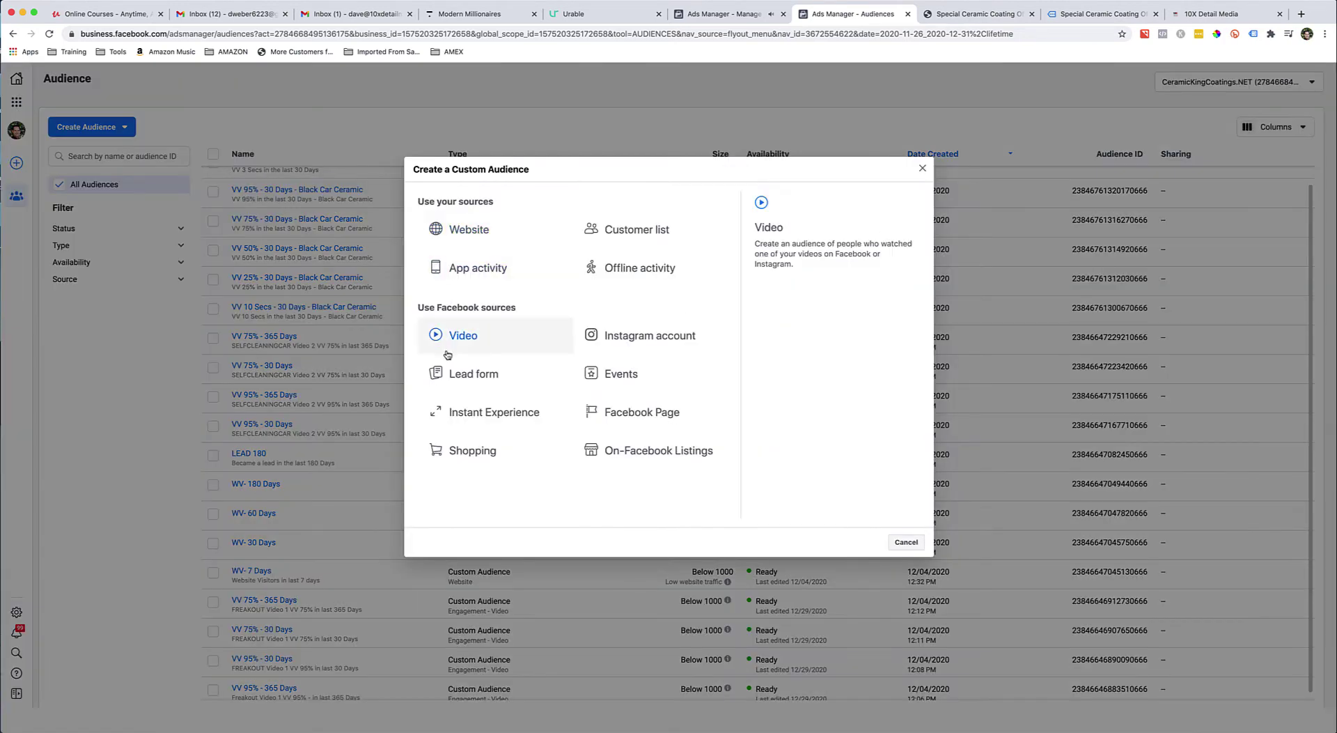
left_click(463, 335)
left_click(516, 283)
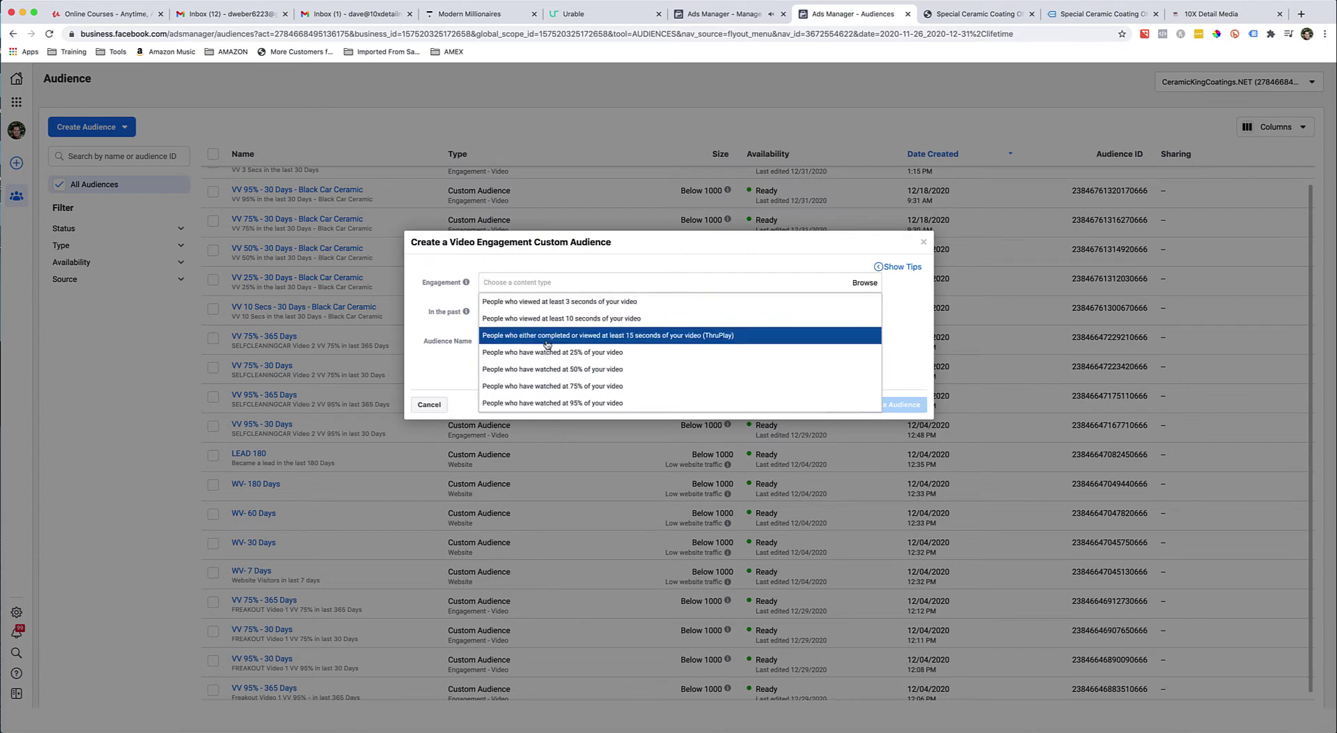
left_click(536, 402)
left_click(500, 300)
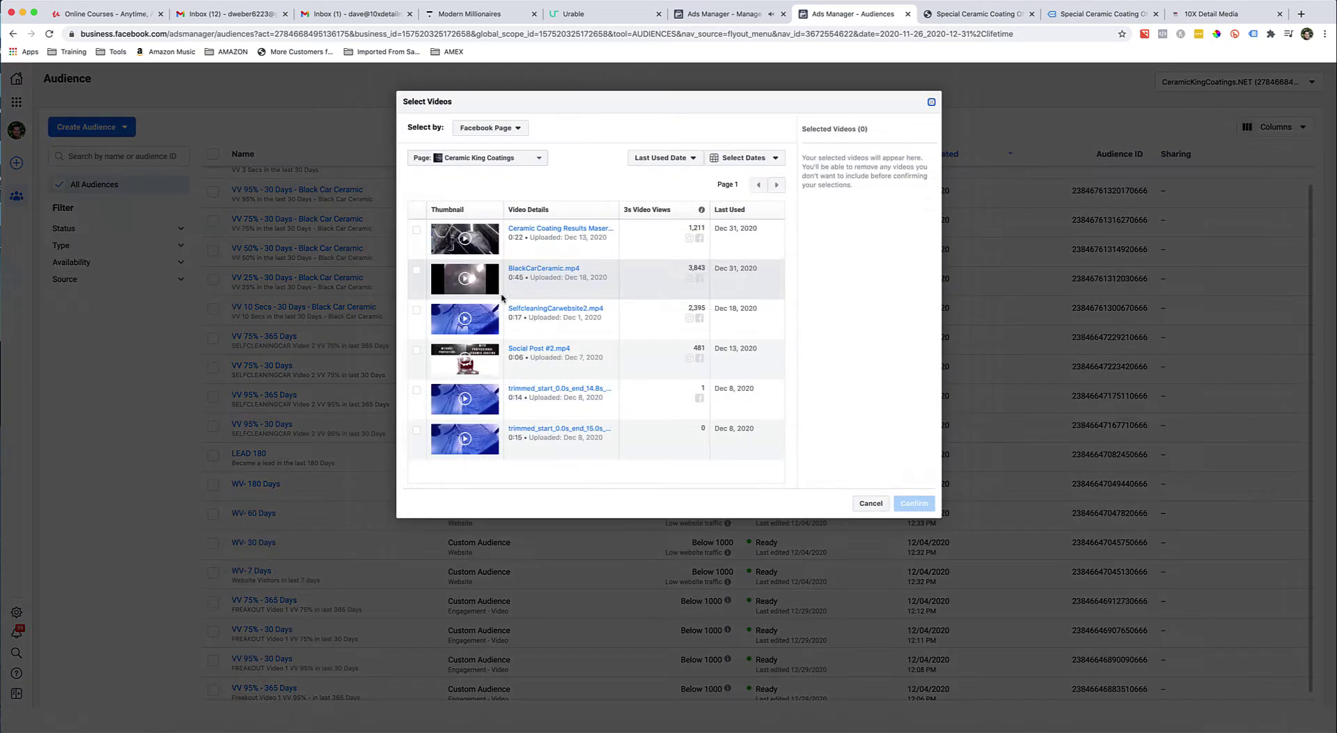
Switch the video selection to Video ID and compare the entered ID with the one saved in the text note
left_click(488, 128)
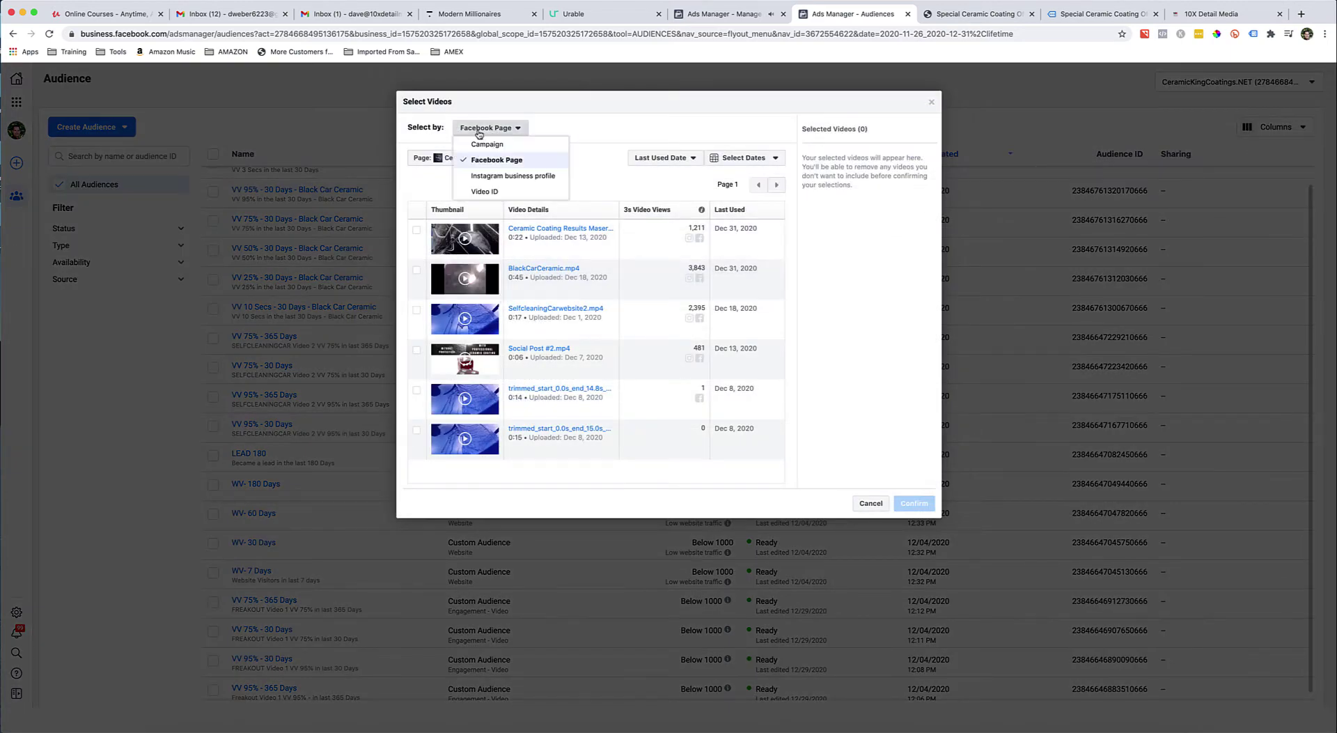
left_click(503, 190)
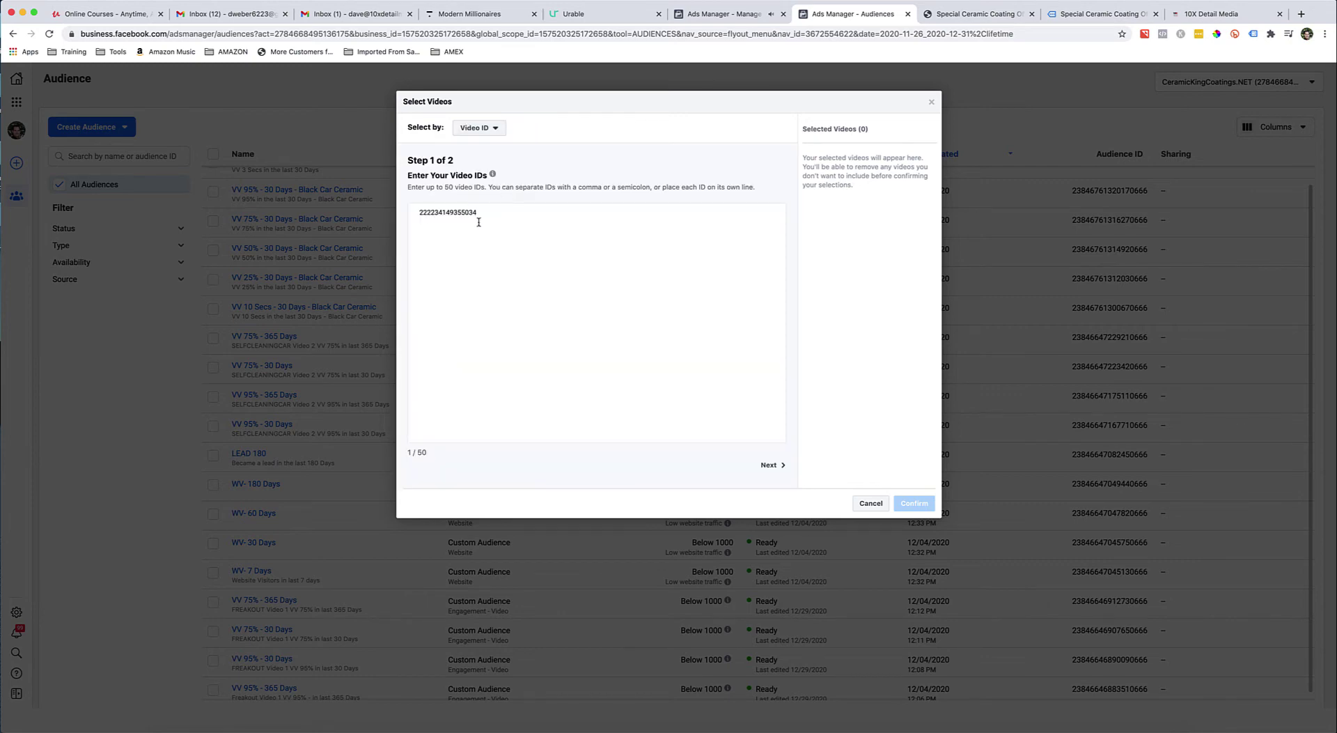
left_click_drag(479, 222, 390, 212)
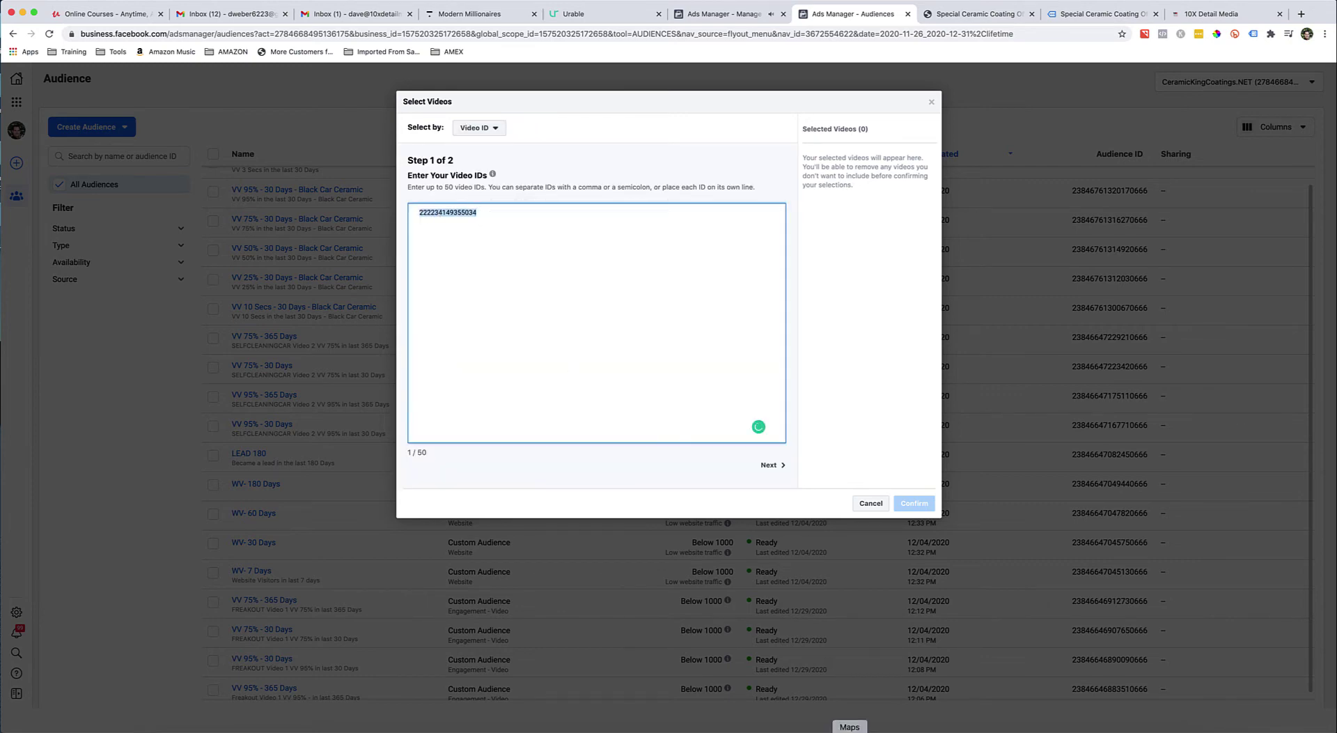
left_click(769, 719)
left_click(132, 522)
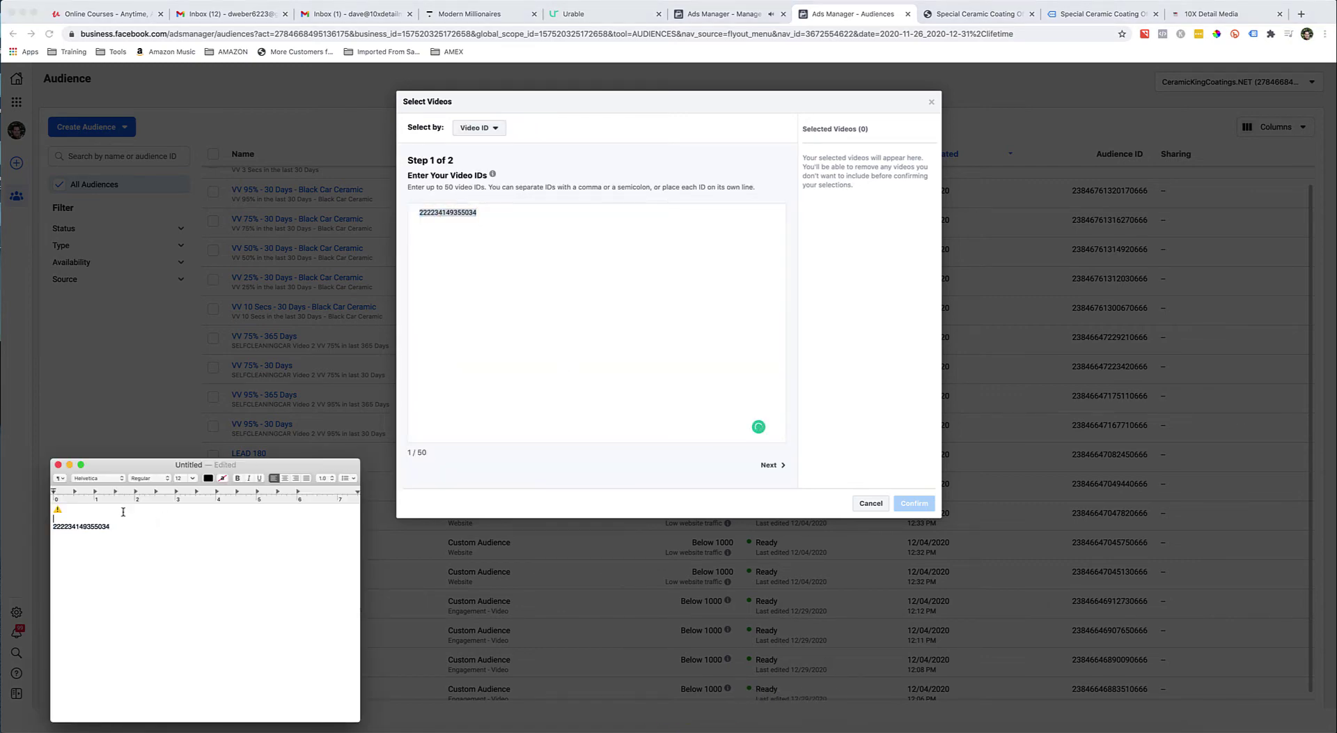
left_click_drag(175, 464, 196, 448)
Return to the CK Video3_40%OFF_BlackCar ad, open its Facebook post with comments, and copy the post ID from the address
left_click(984, 15)
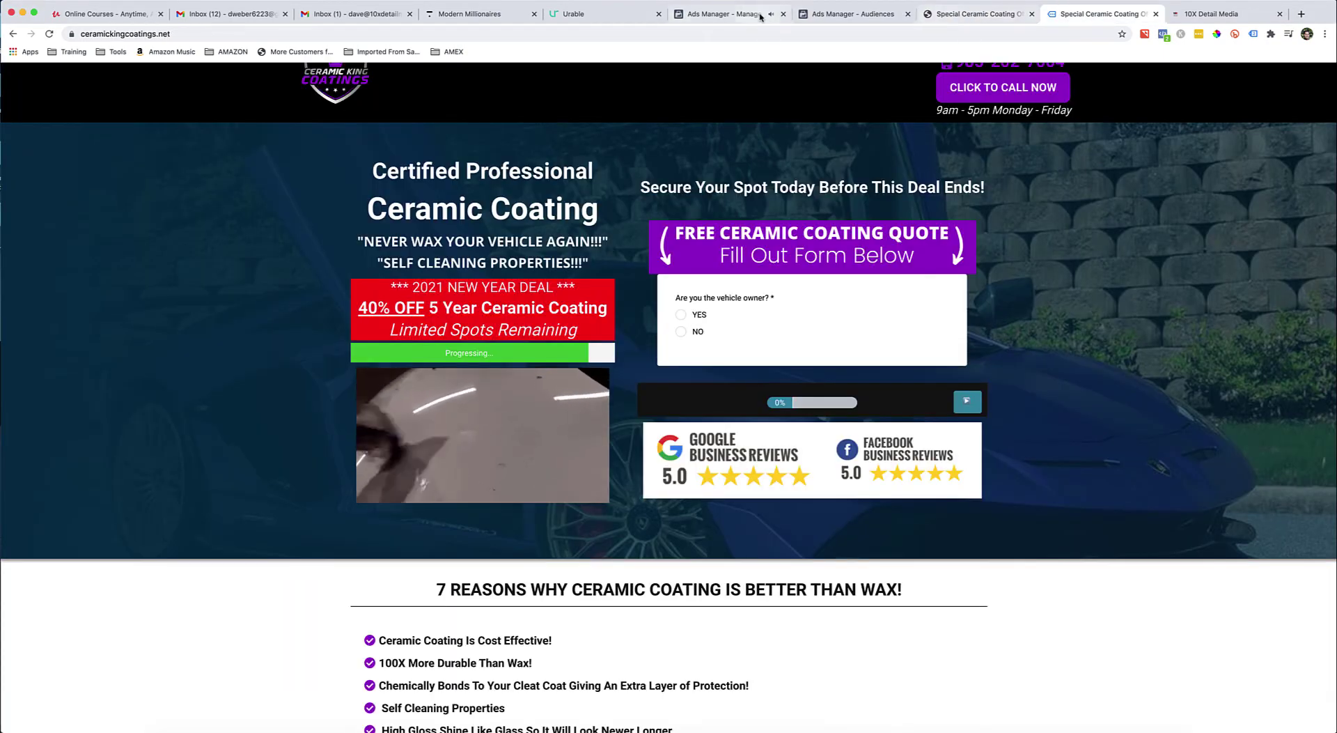
left_click(759, 15)
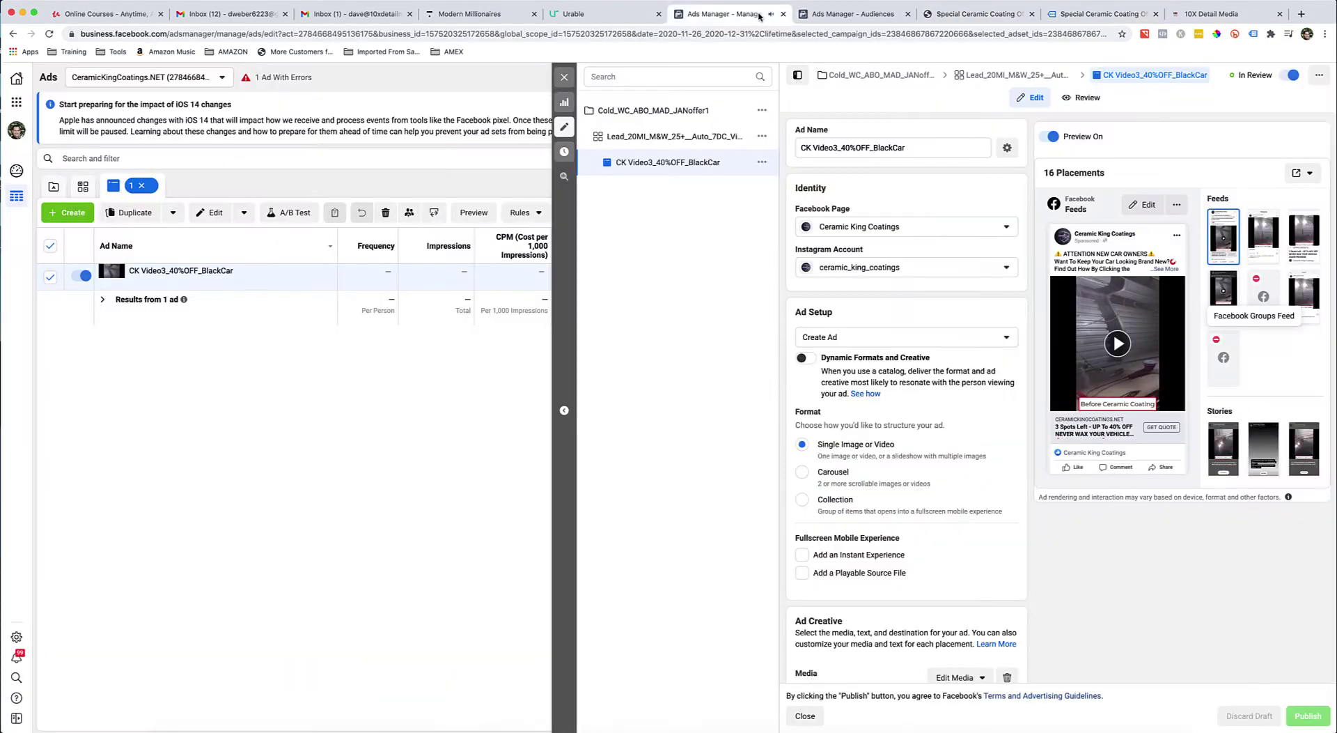
left_click(1302, 173)
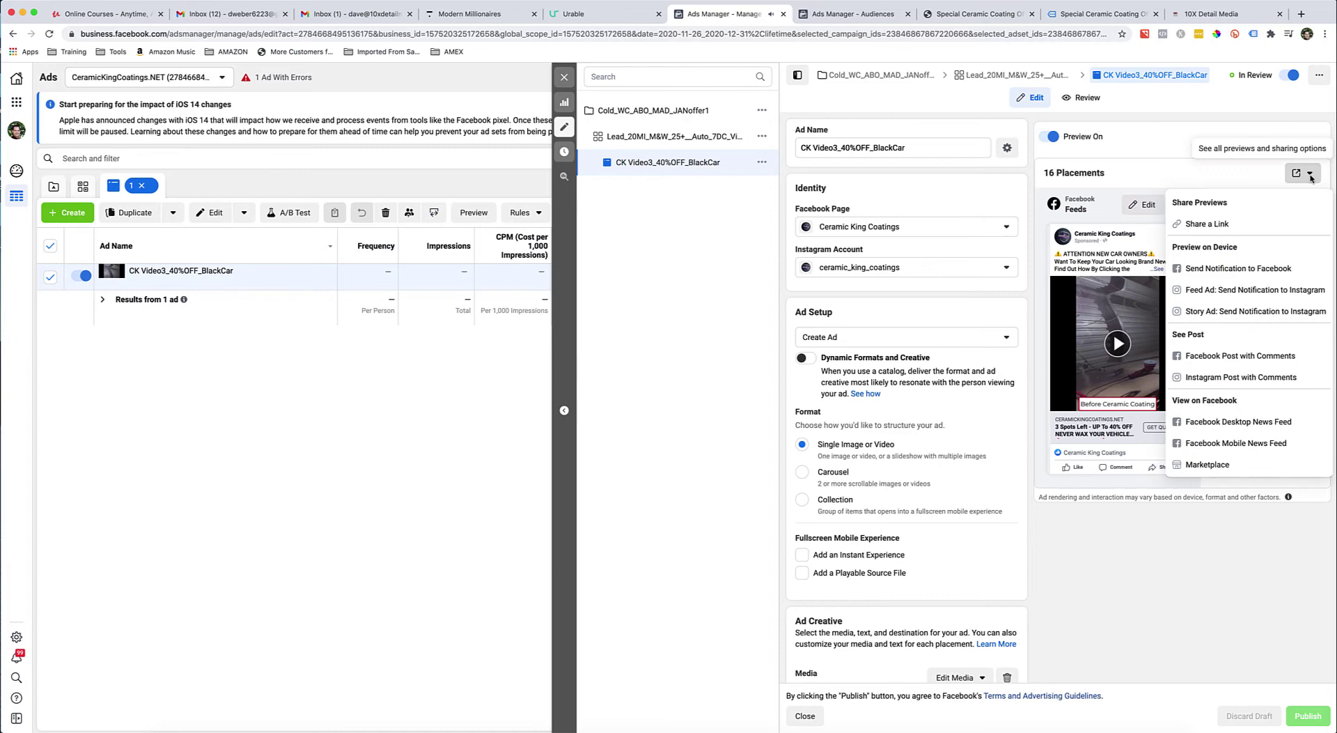
left_click(1216, 356)
left_click_drag(310, 33, 231, 33)
key("ctrl+c")
left_click(888, 14)
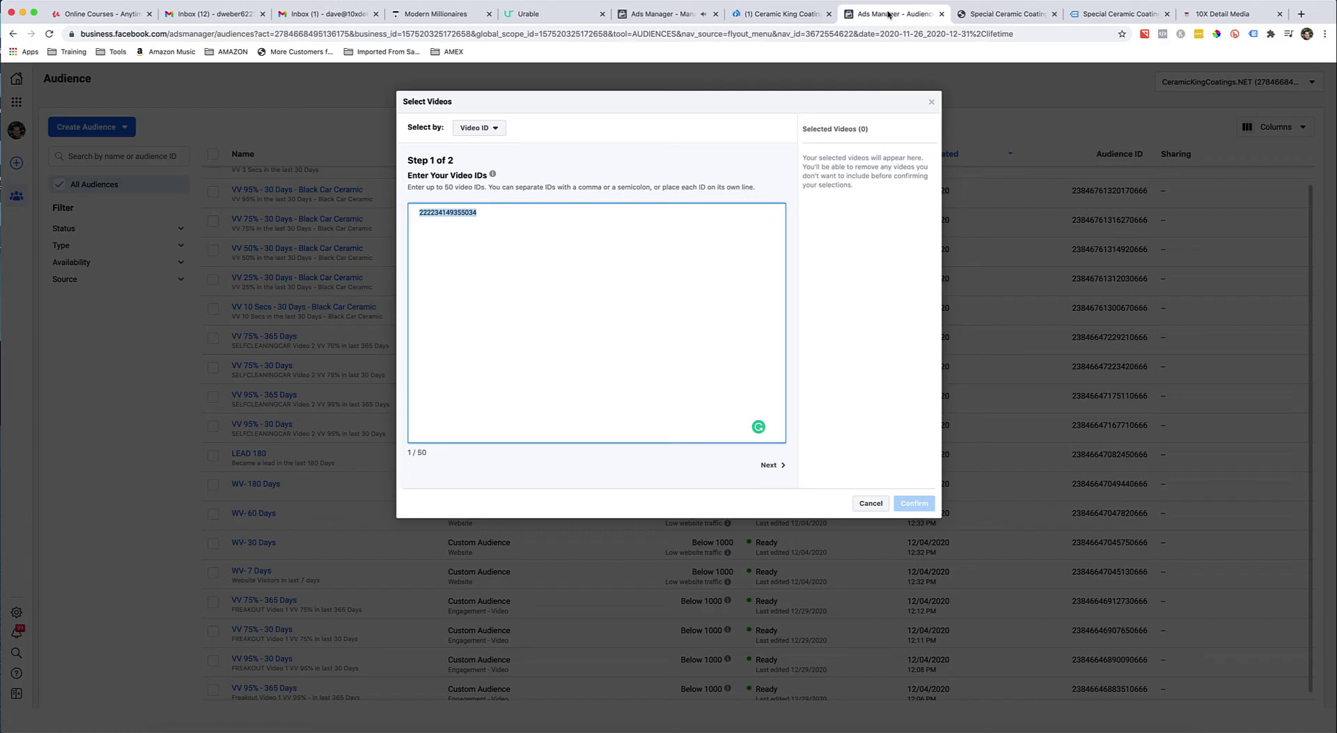
key("ctrl+v")
key("ctrl+a")
key("ctrl+v")
left_click(916, 509)
left_click(613, 251)
left_click(769, 465)
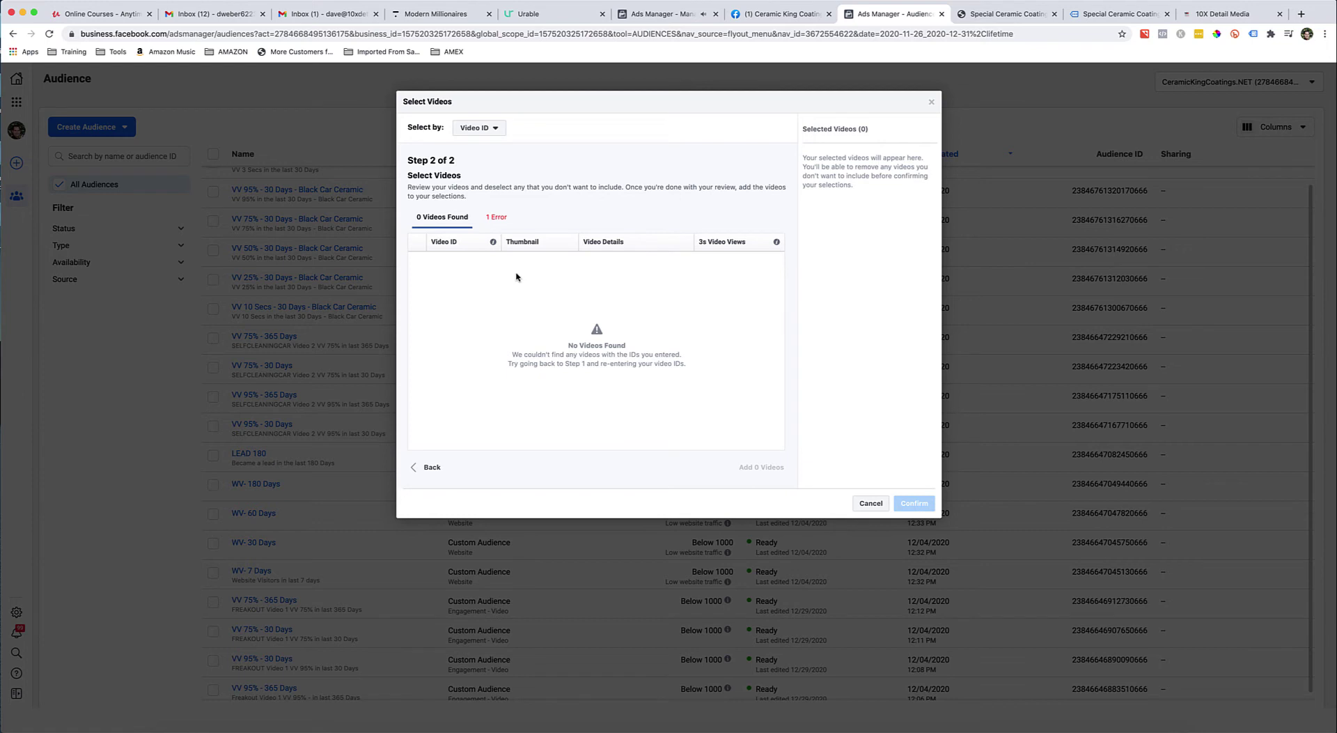
left_click(470, 132)
left_click(476, 189)
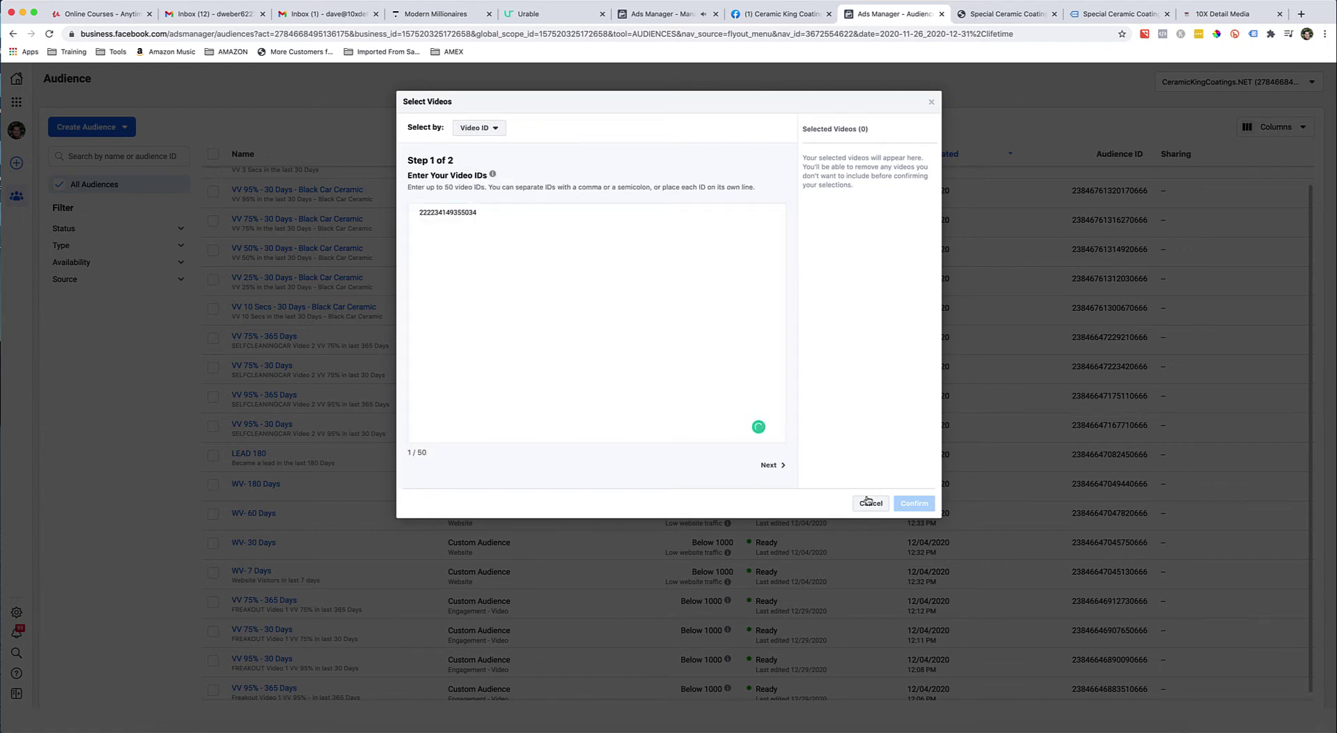
Switch the video selection to Facebook Page and add BlackCarCeramic.mp4 from Ceramic King Coatings to the audience
left_click(477, 126)
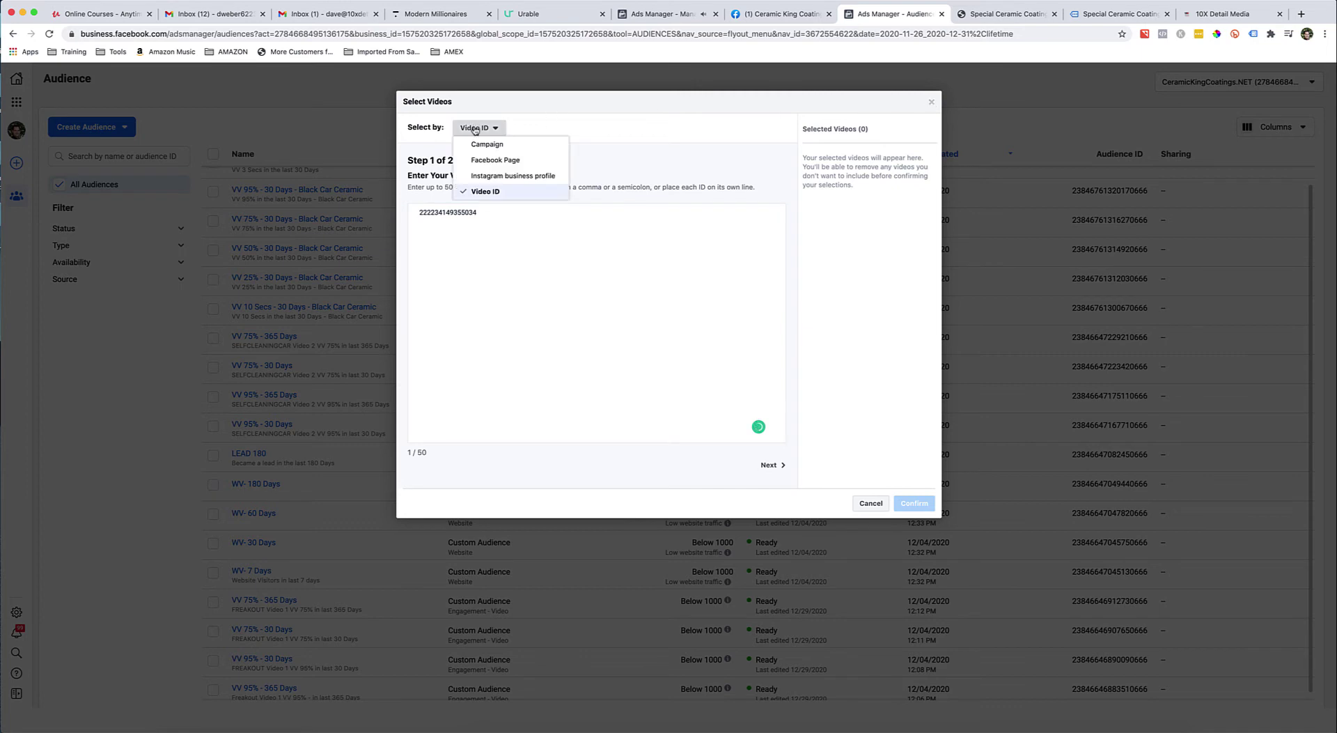
left_click(482, 161)
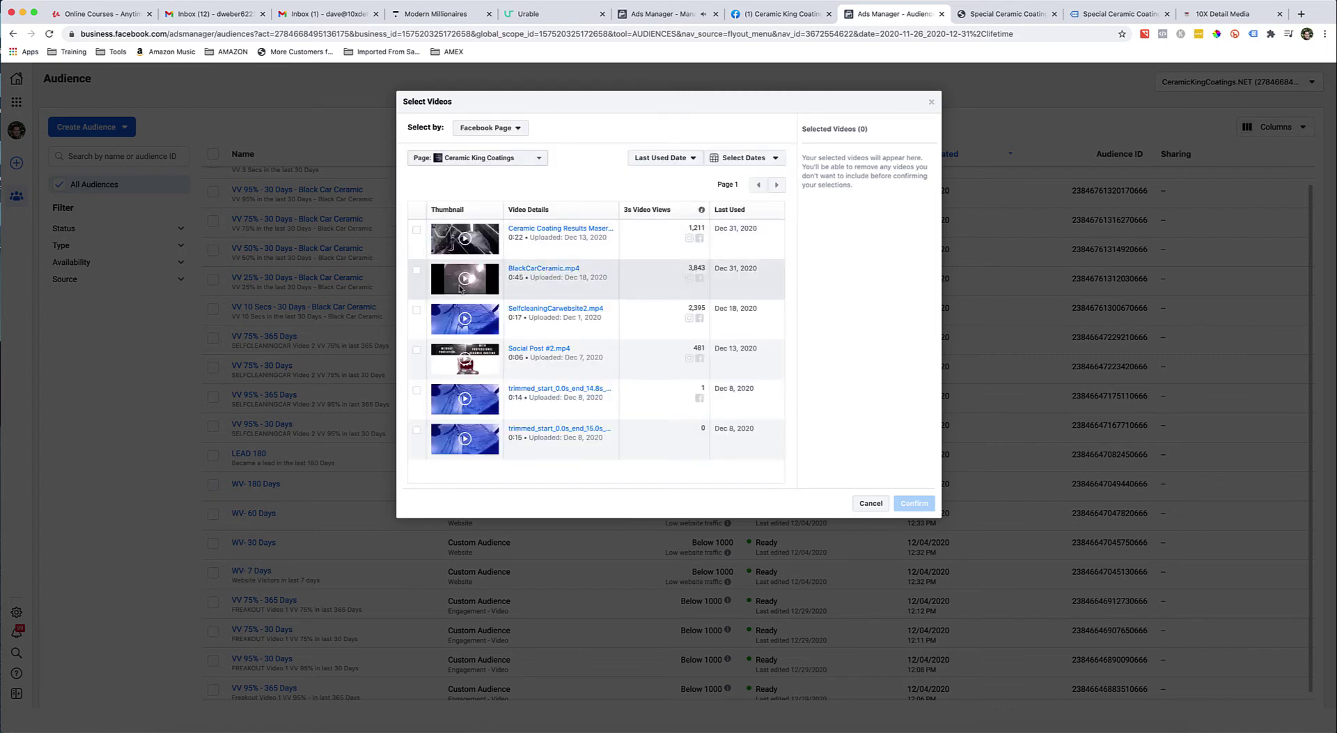
left_click(417, 271)
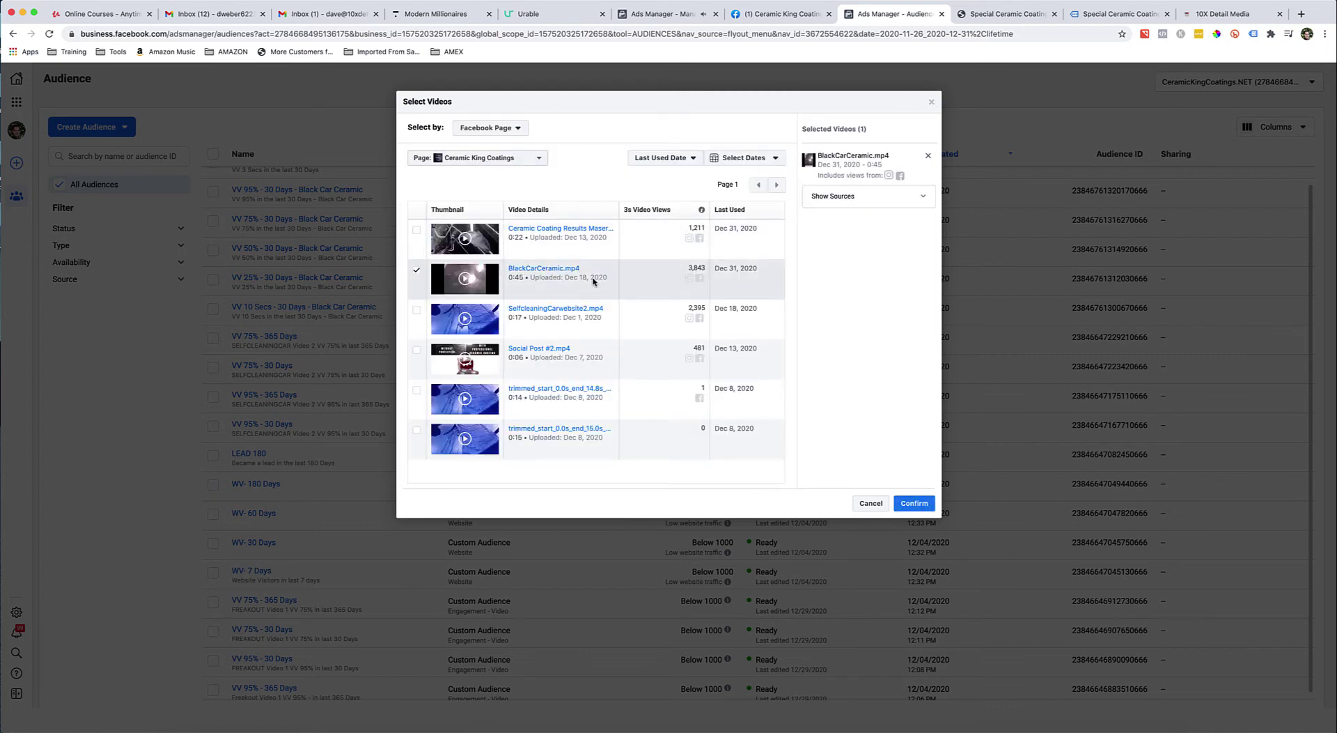
left_click(915, 504)
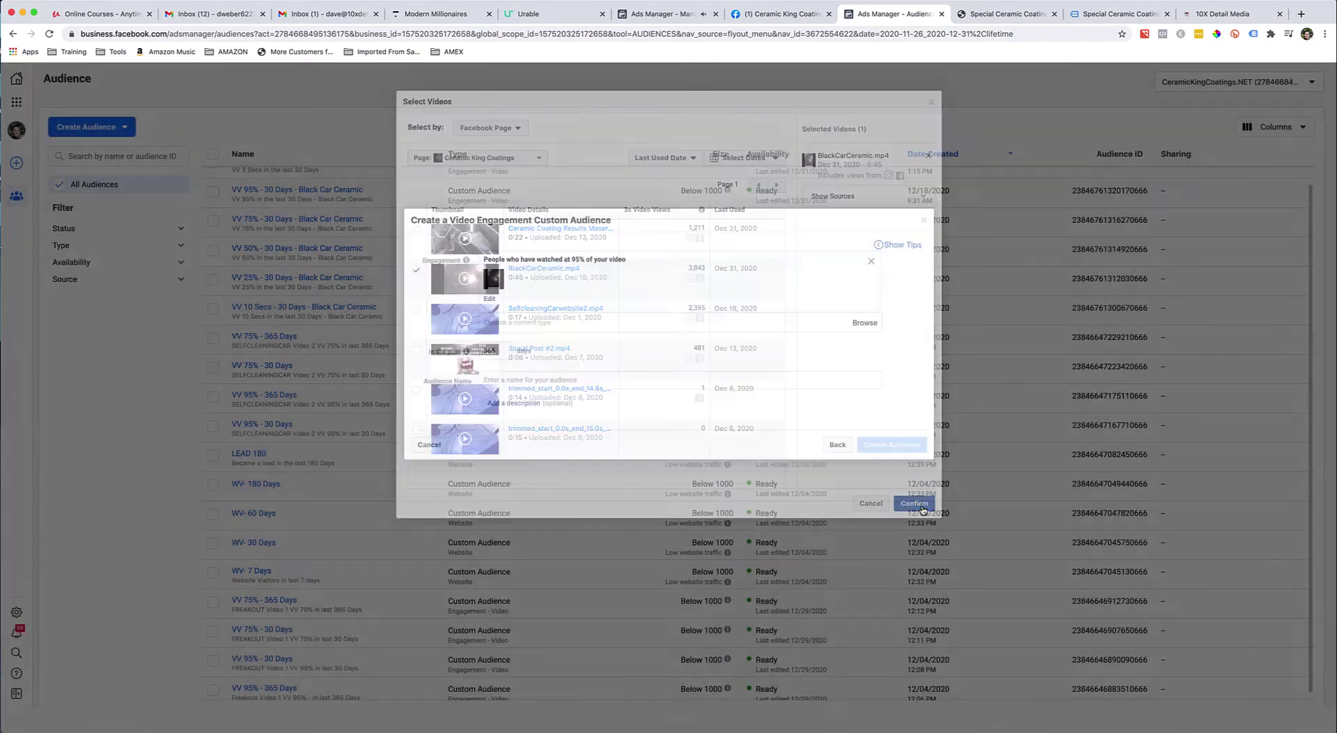
Set the audience to 30 days, name it "VV 95% - 30 Days", describe it as "Black Car Ceramic", and close it without creating it
left_click_drag(500, 348, 483, 350)
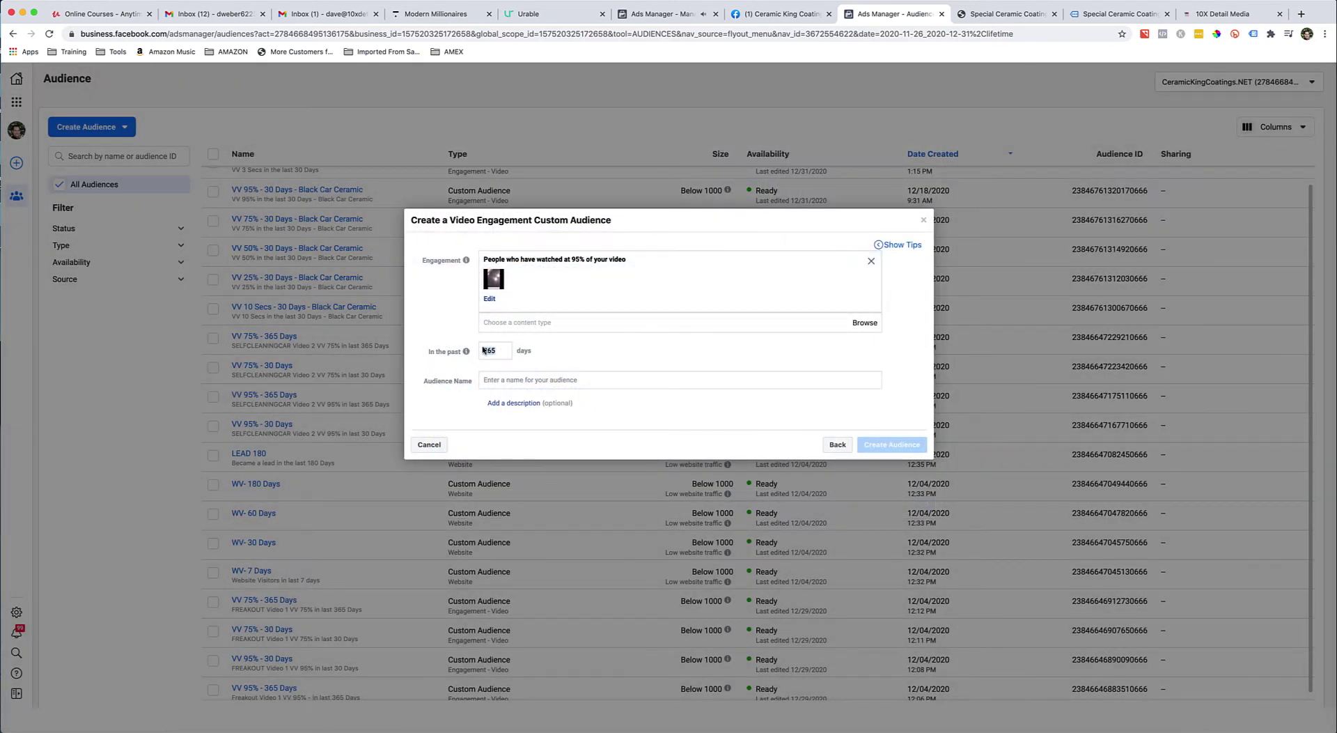
left_click(492, 379)
type("VV 95% - 30 Days")
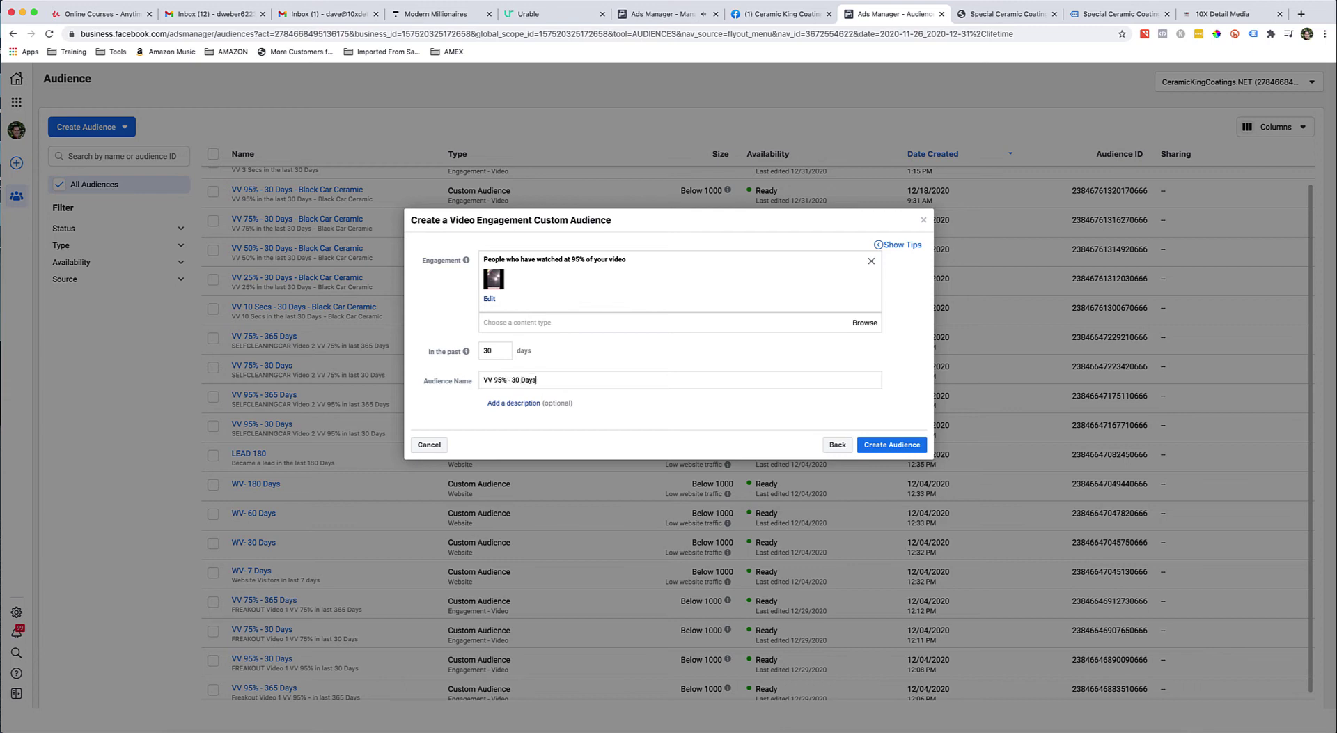
left_click(506, 405)
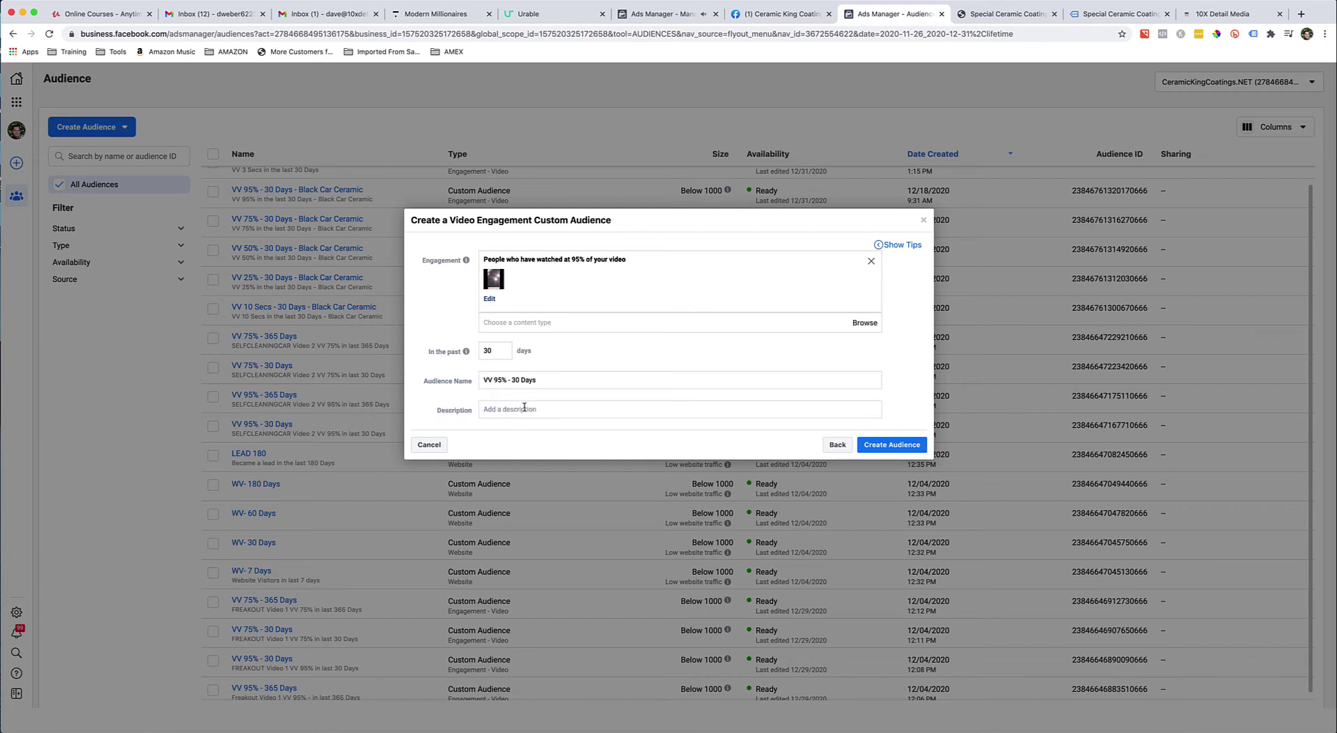
type("Black Car Ceramic")
left_click(924, 221)
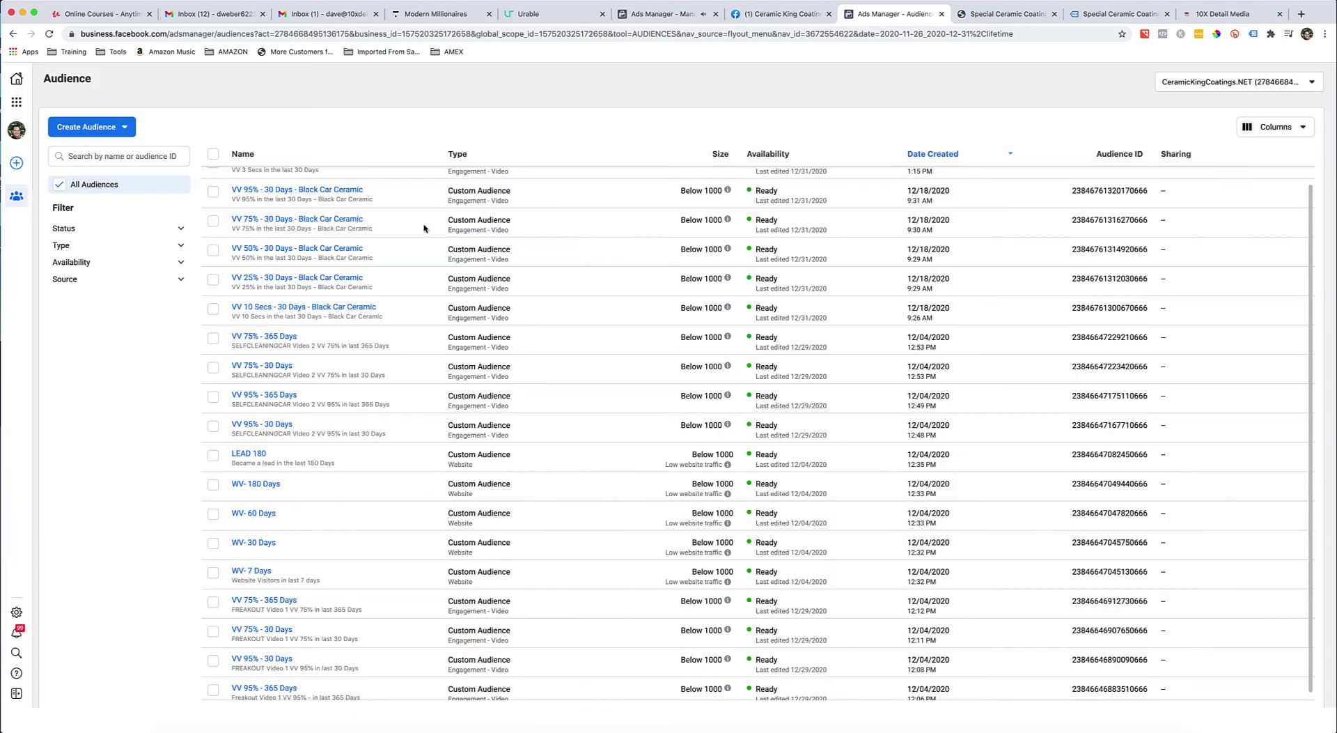
Start another video custom audience of people who have watched at 95% and open its video selection
left_click(86, 127)
left_click(99, 155)
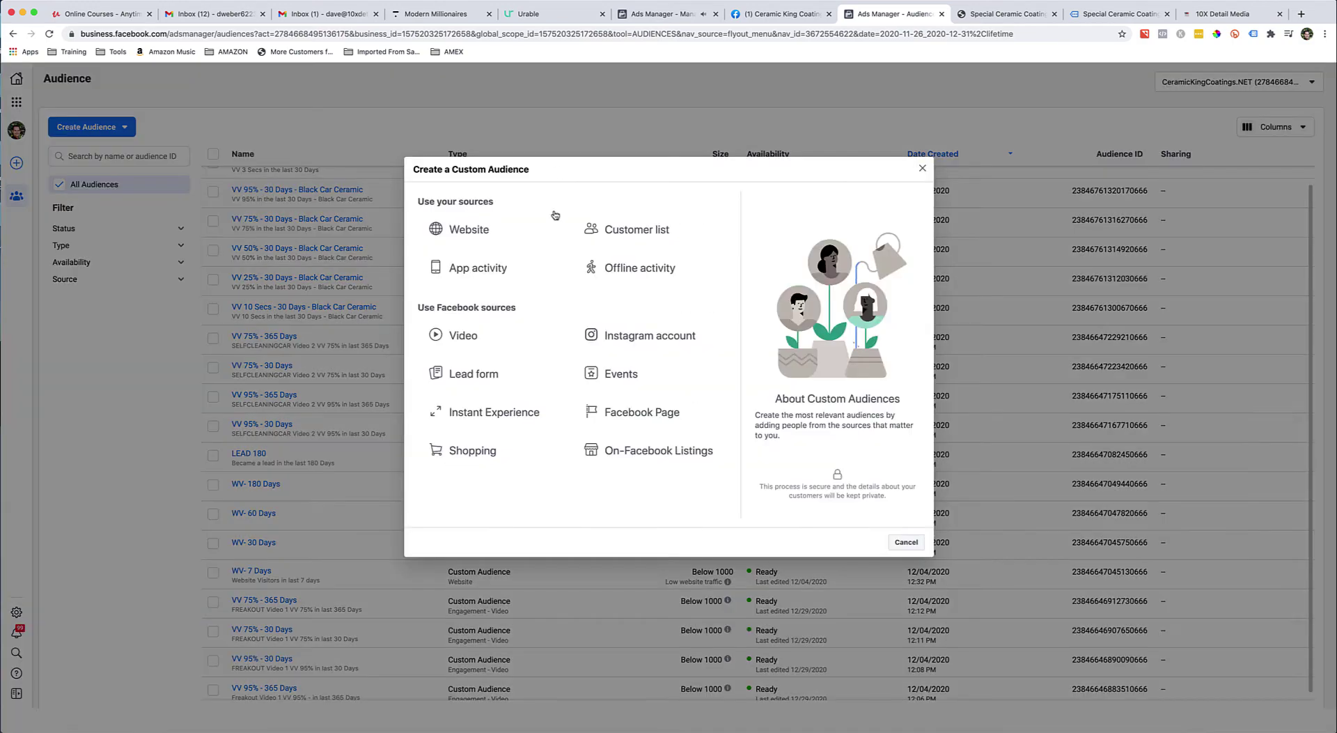
left_click(477, 333)
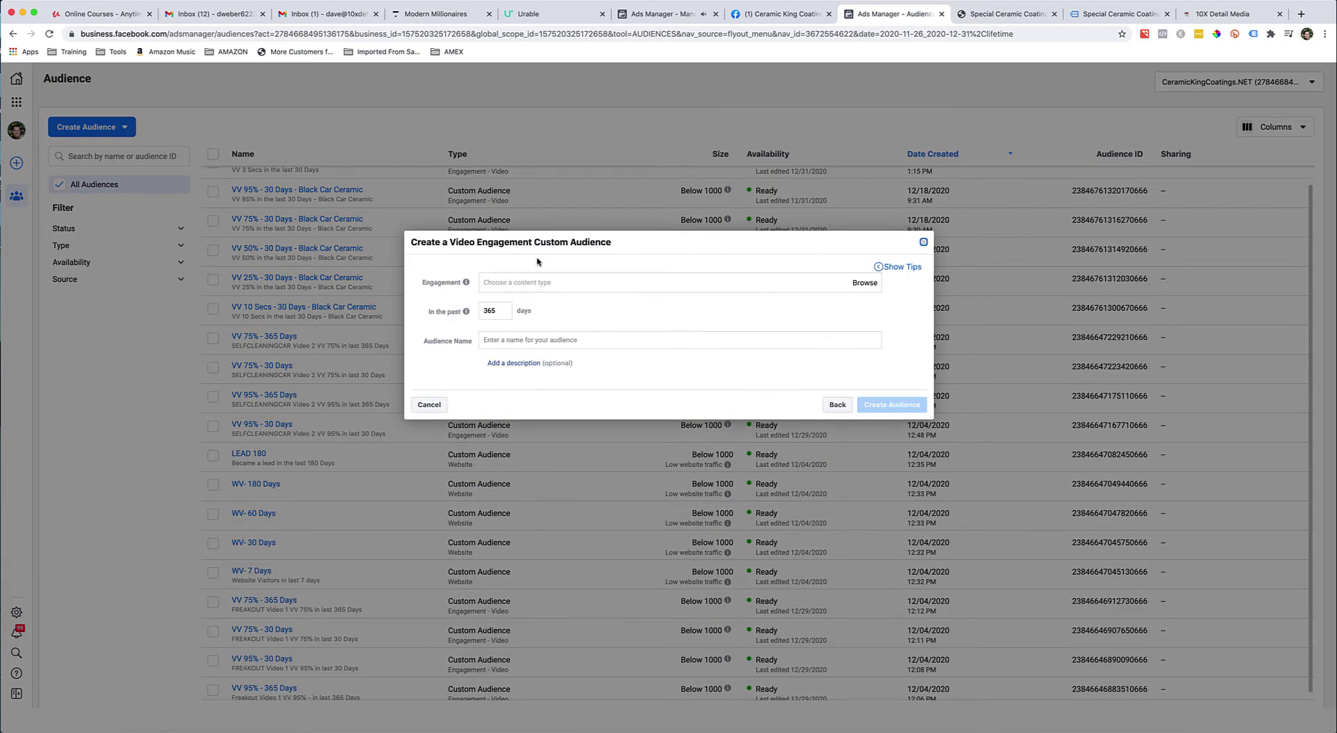
left_click(510, 282)
left_click(540, 400)
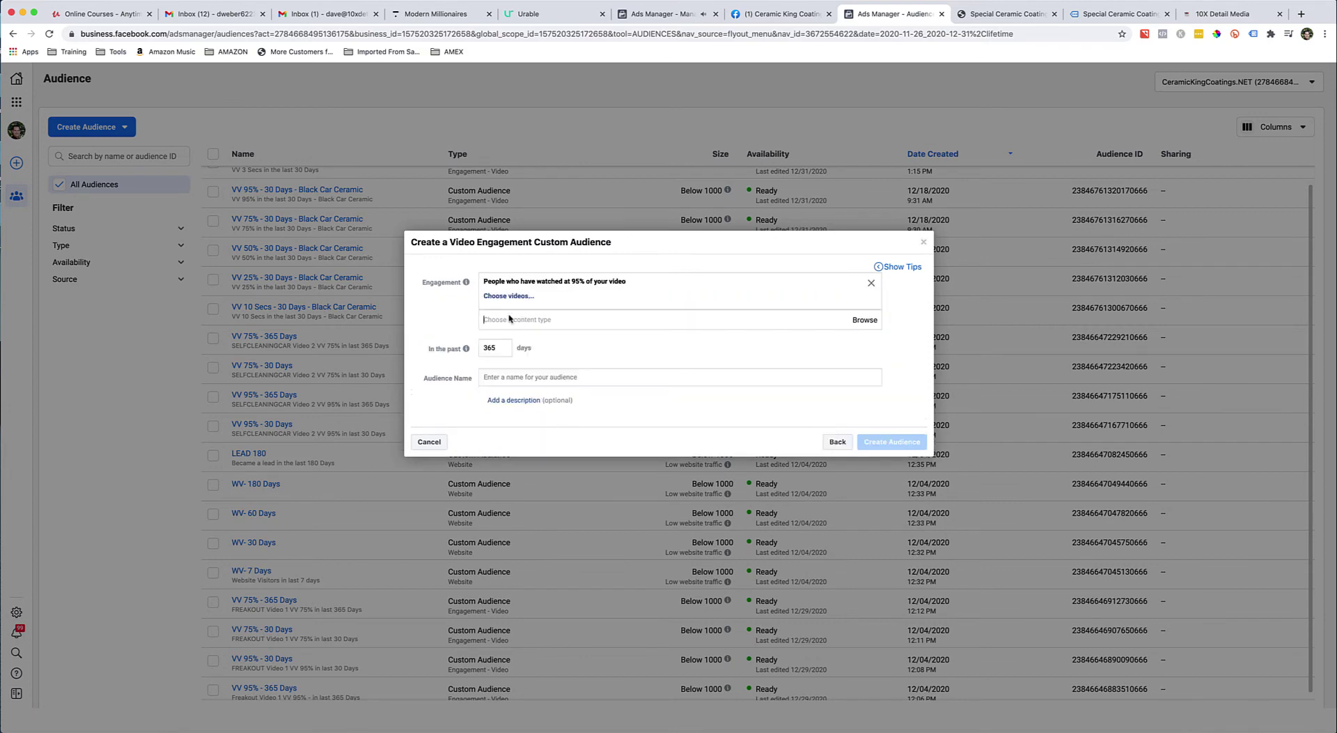
left_click(507, 301)
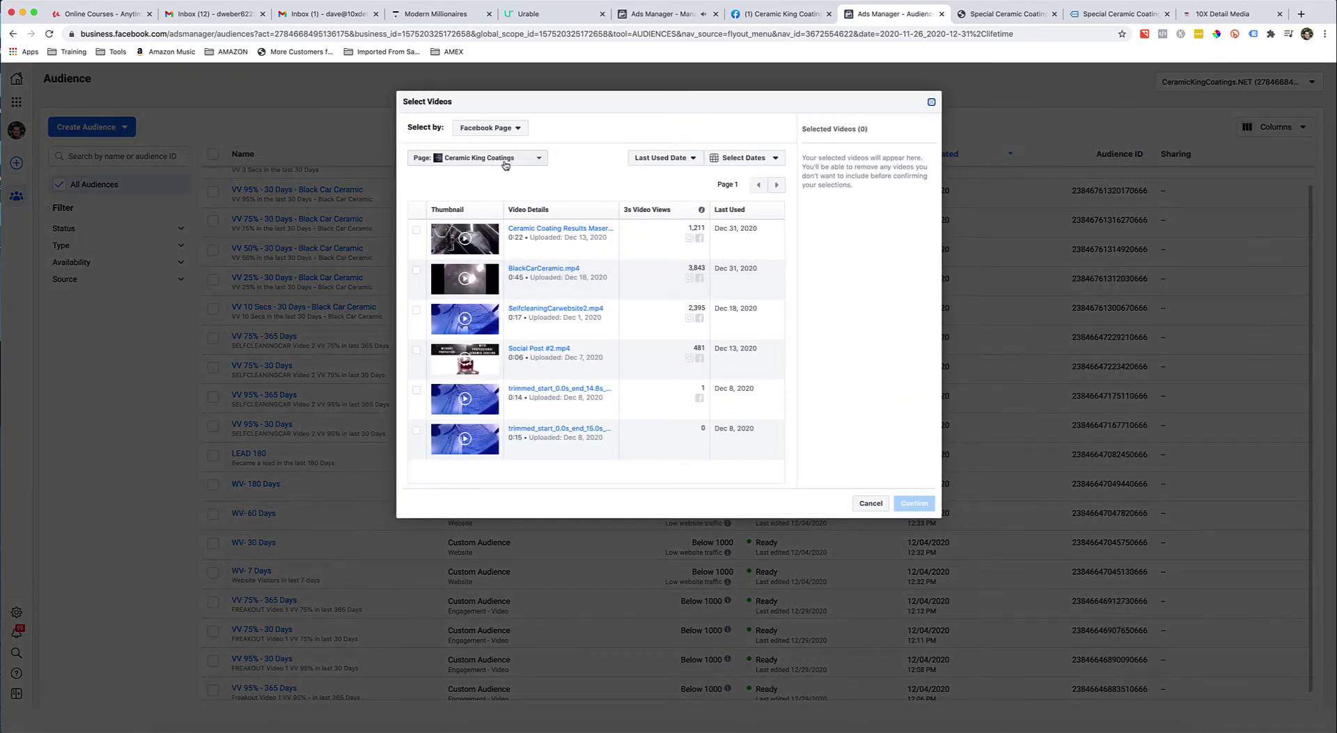
left_click(500, 129)
left_click(486, 191)
left_click(551, 253)
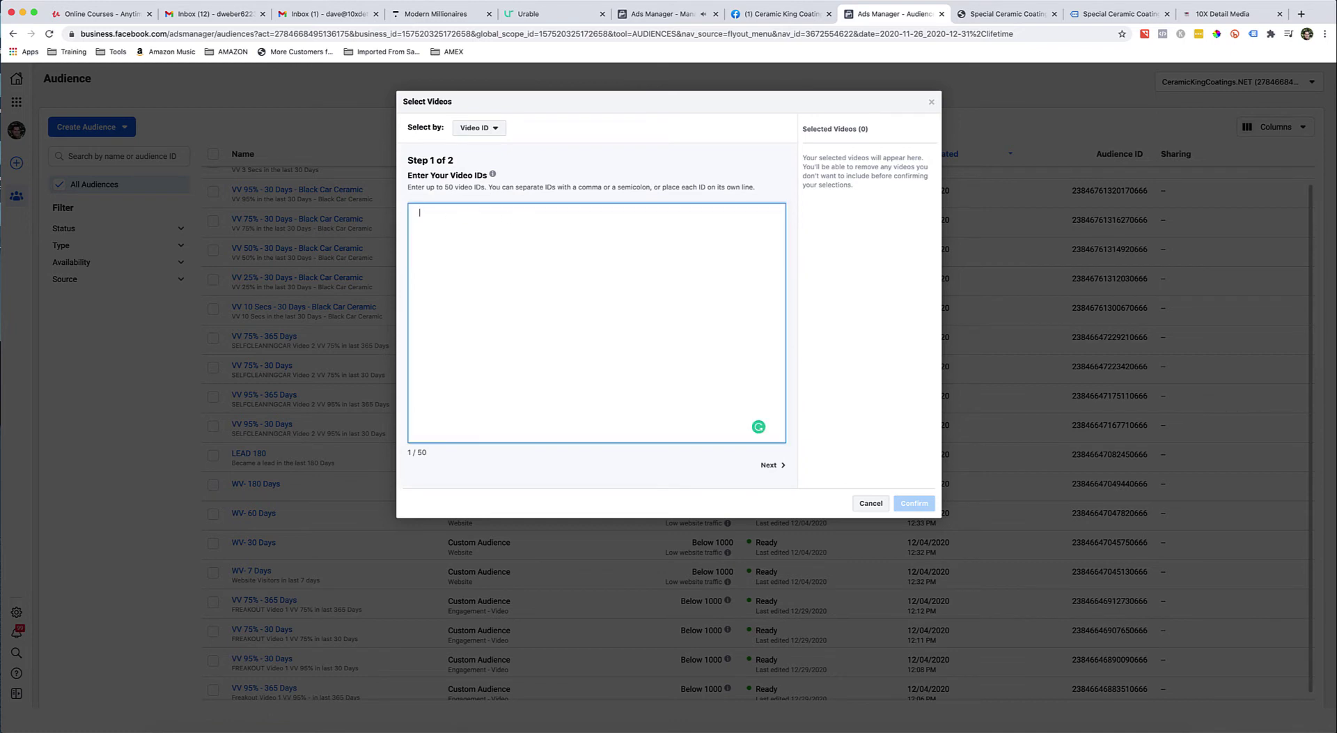
key("super+v")
left_click(856, 328)
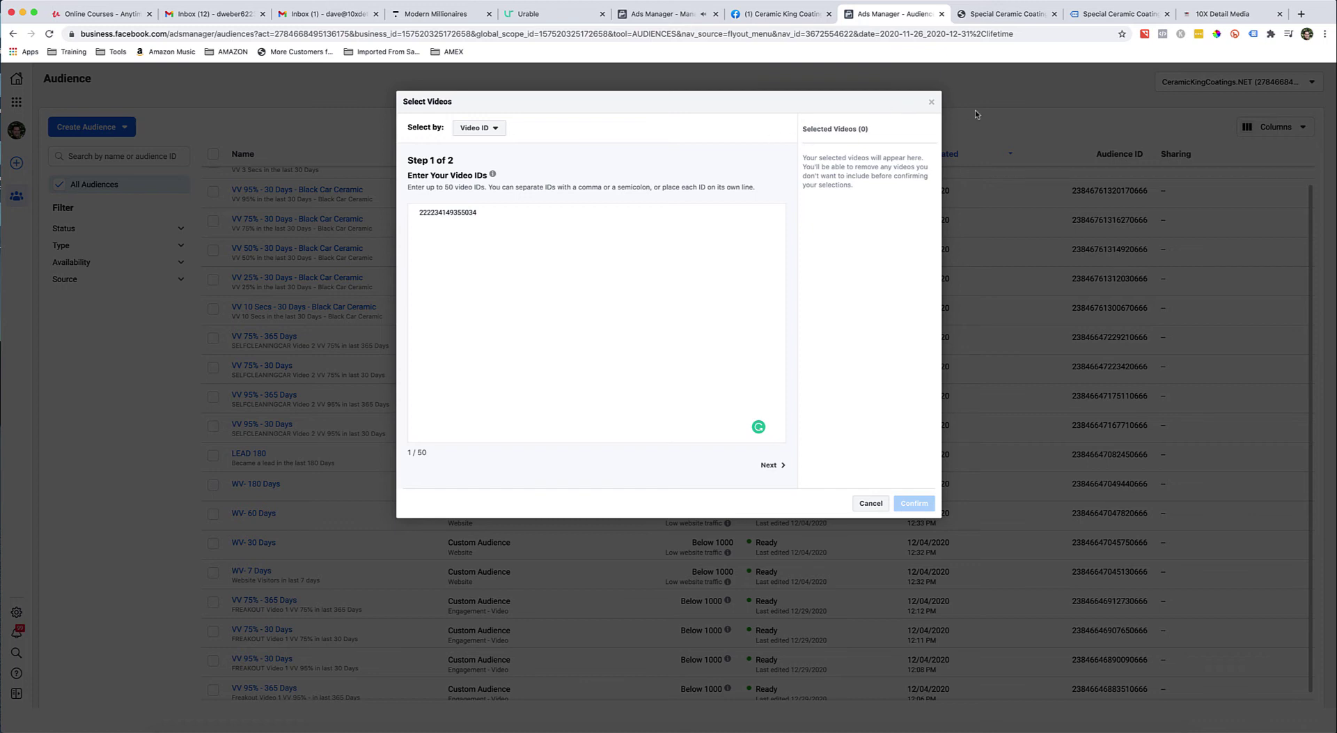
left_click(770, 464)
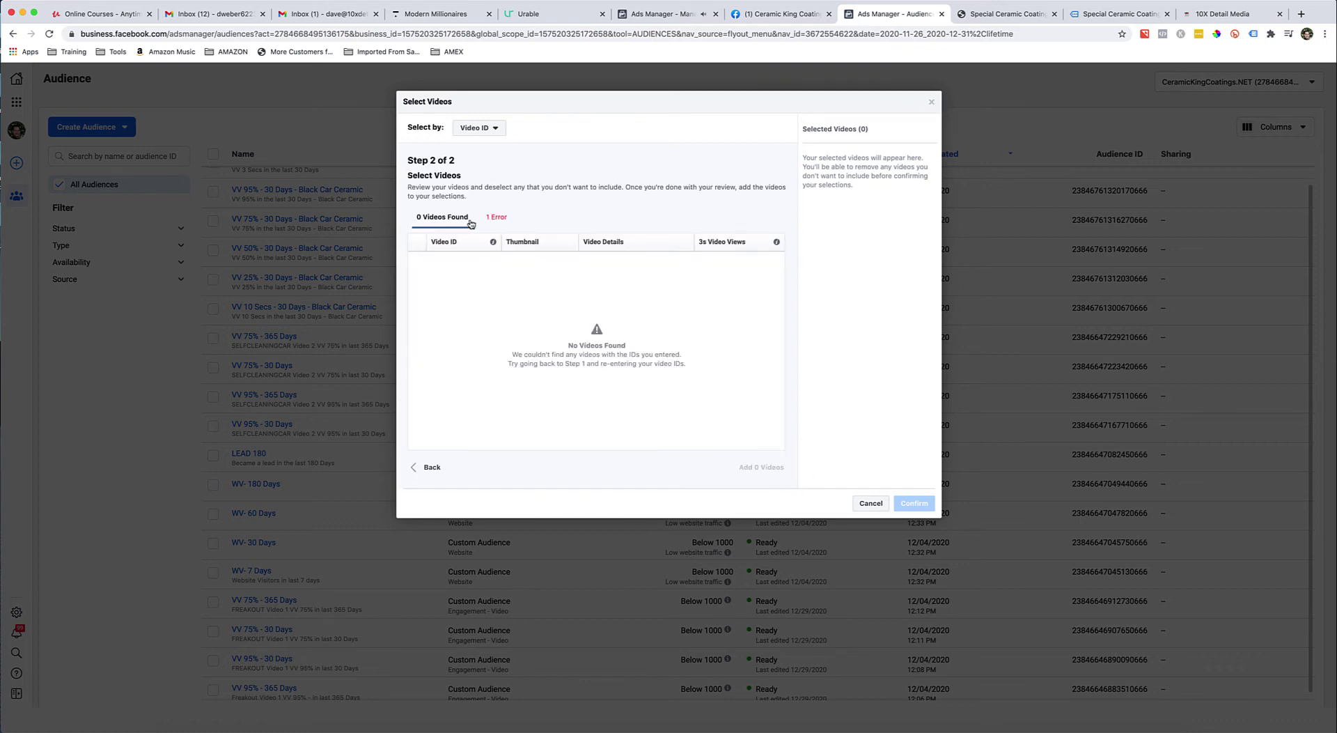
Switch the video selection back to Facebook Page and discard the unfinished custom audience
left_click(484, 130)
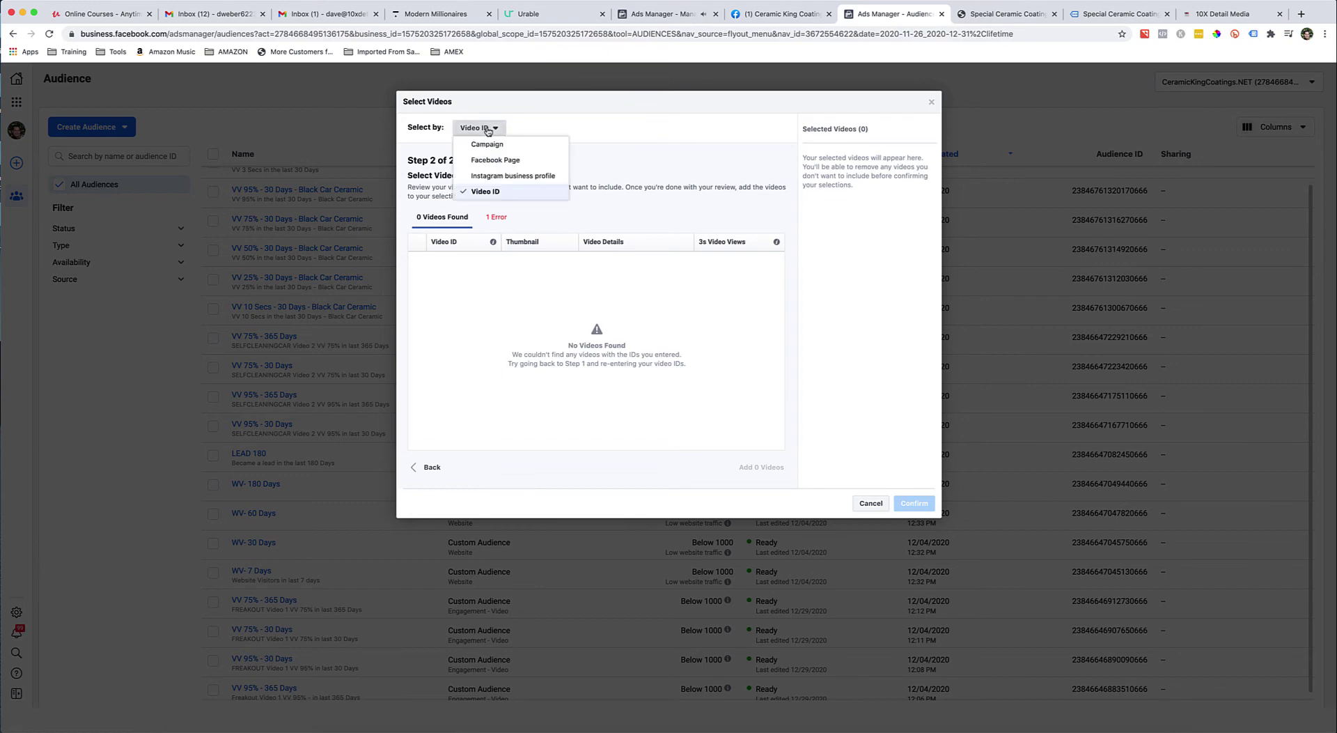
left_click(490, 160)
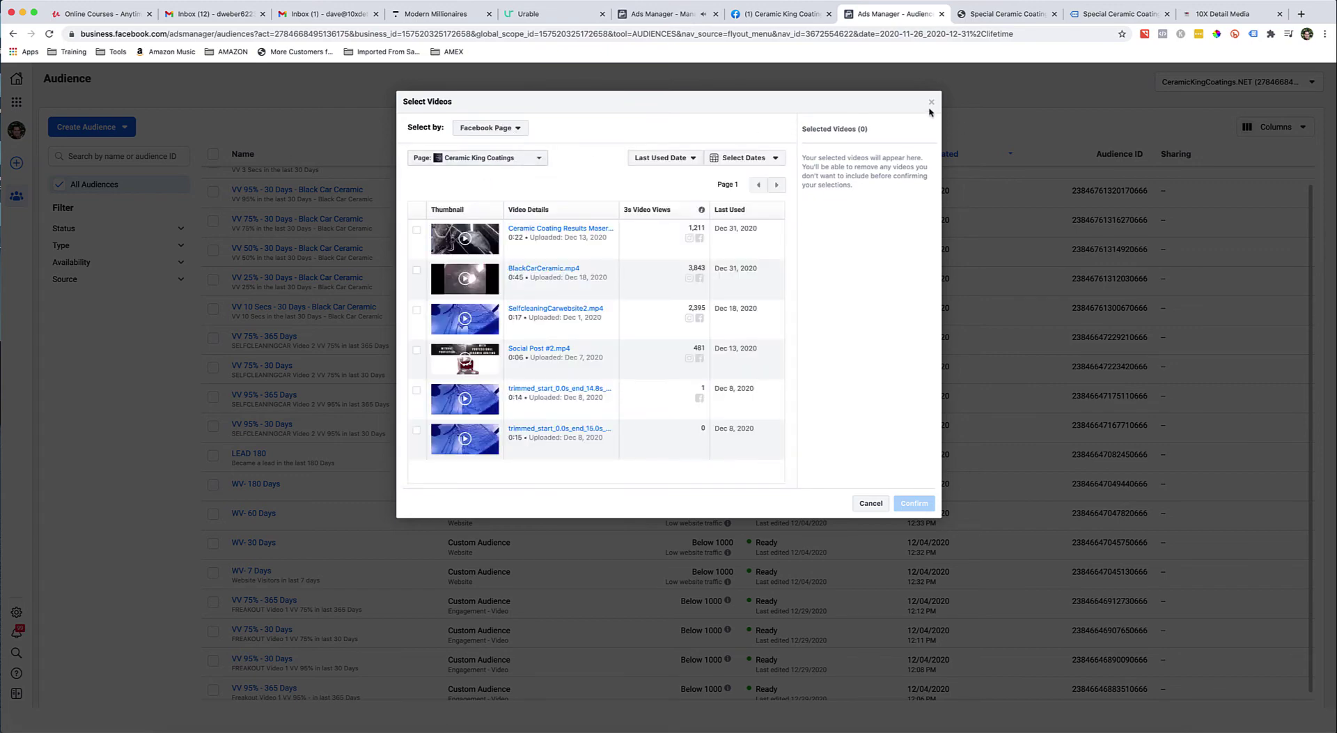
left_click(930, 102)
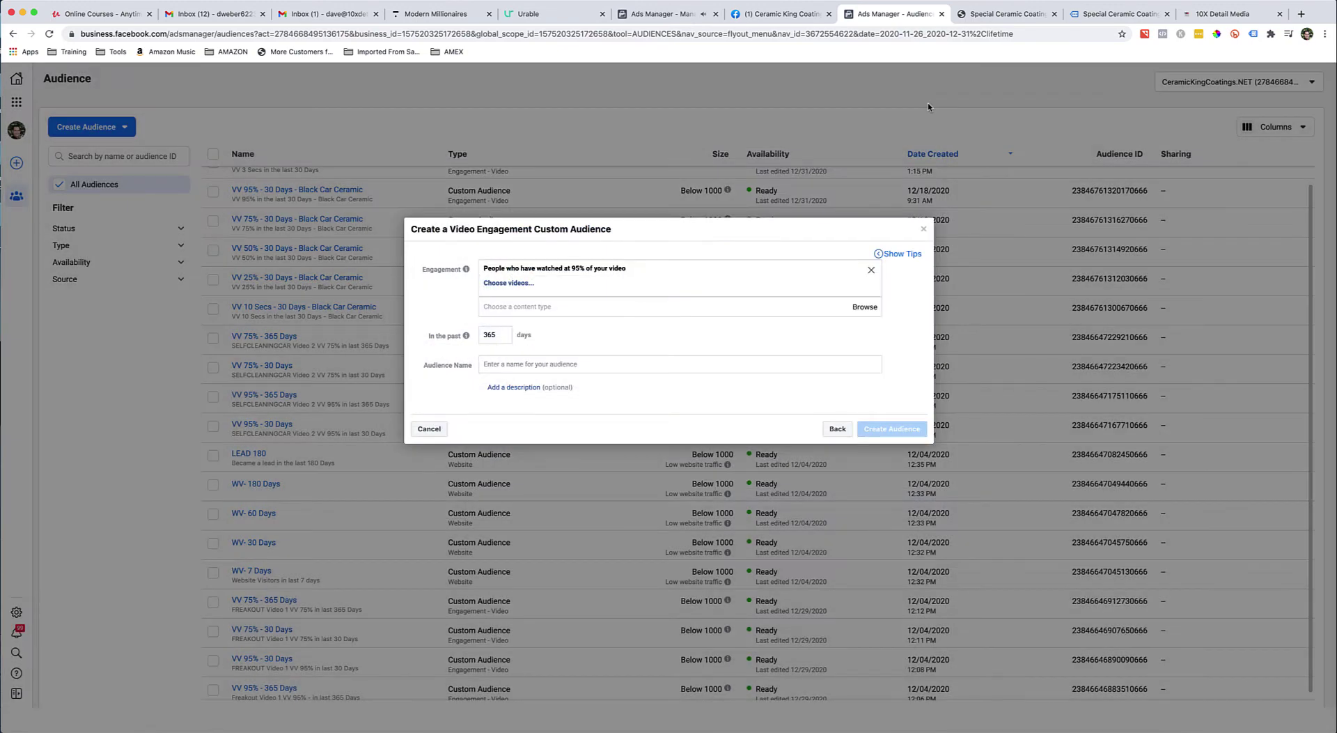
left_click(924, 228)
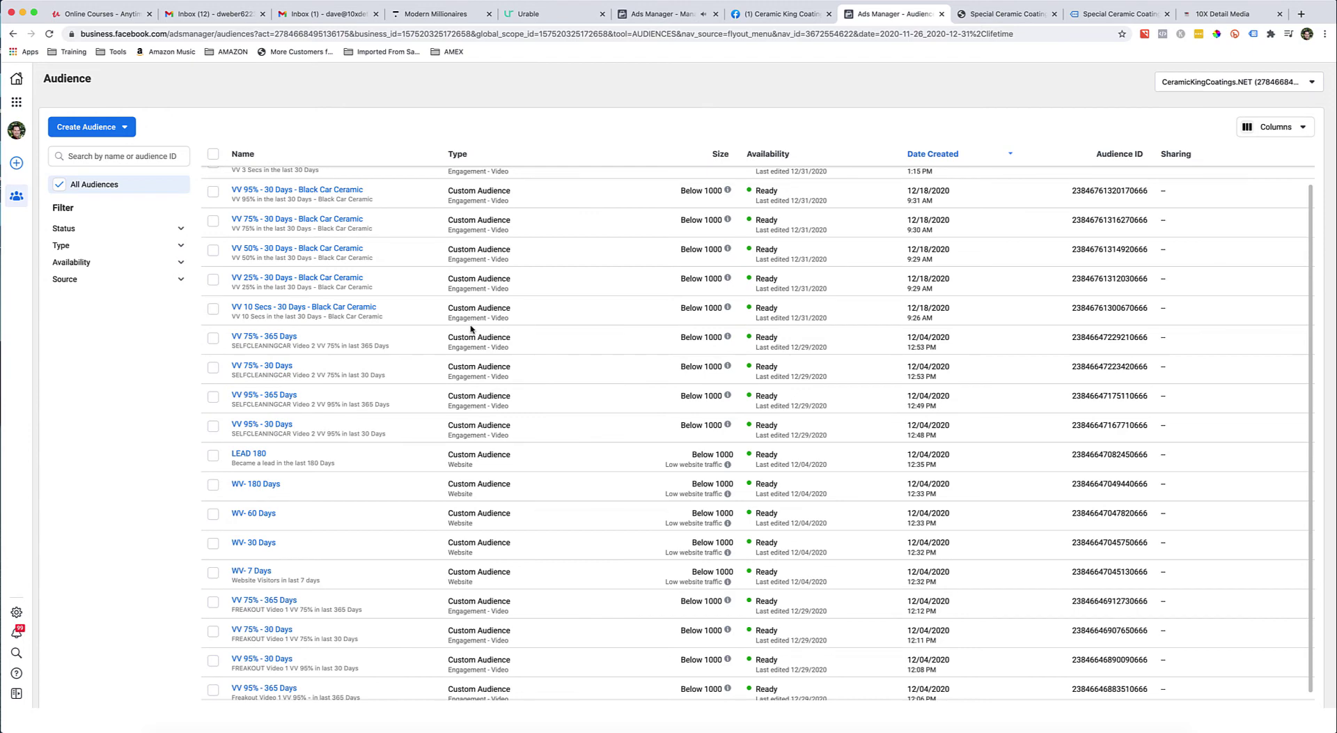
Leave the audience list and return to the campaigns overview
scroll(591, 217, "up", 1)
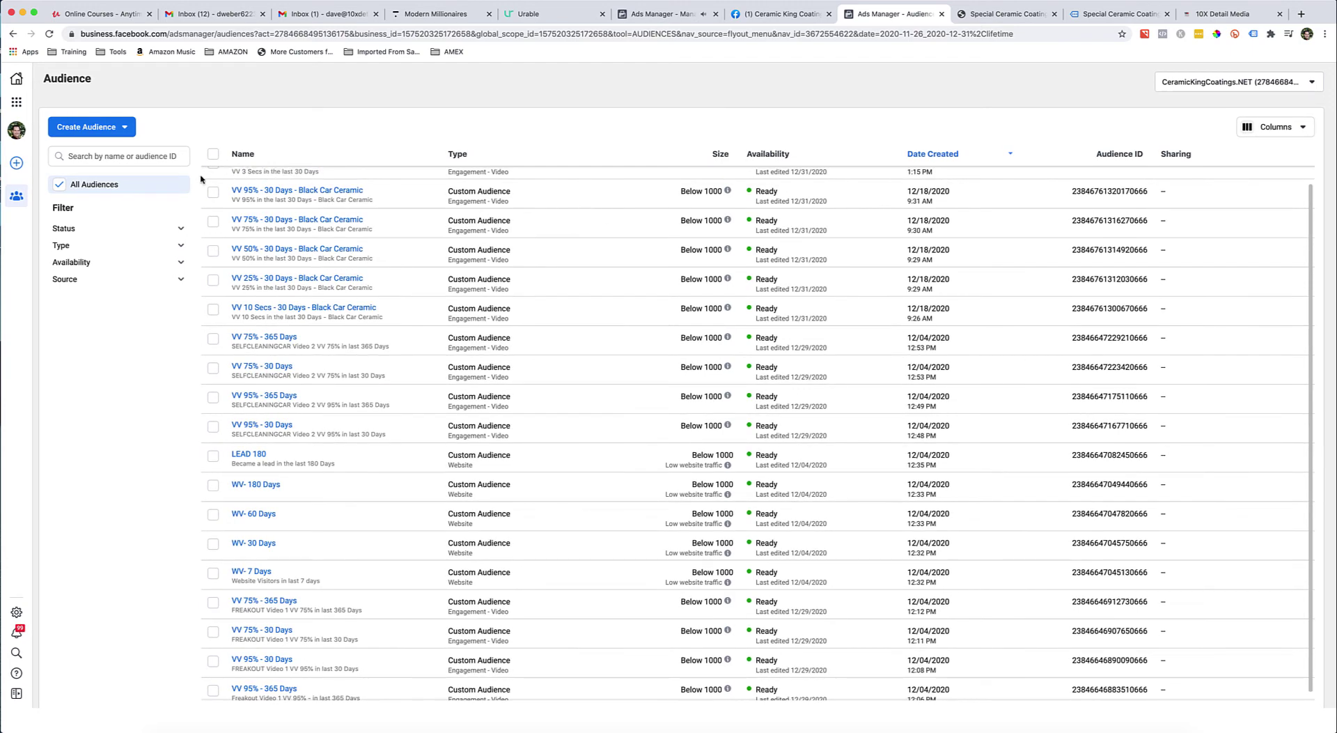
left_click(16, 101)
left_click(78, 138)
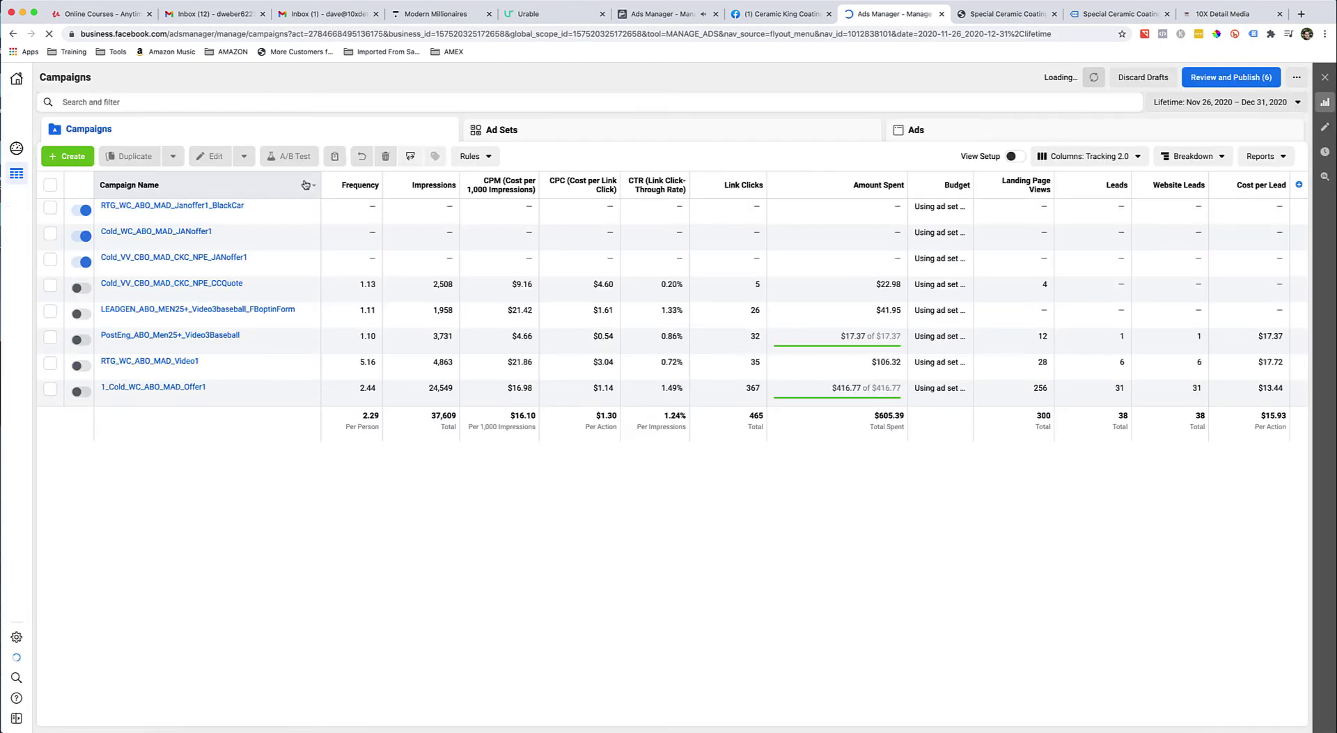
mouse_move(167, 216)
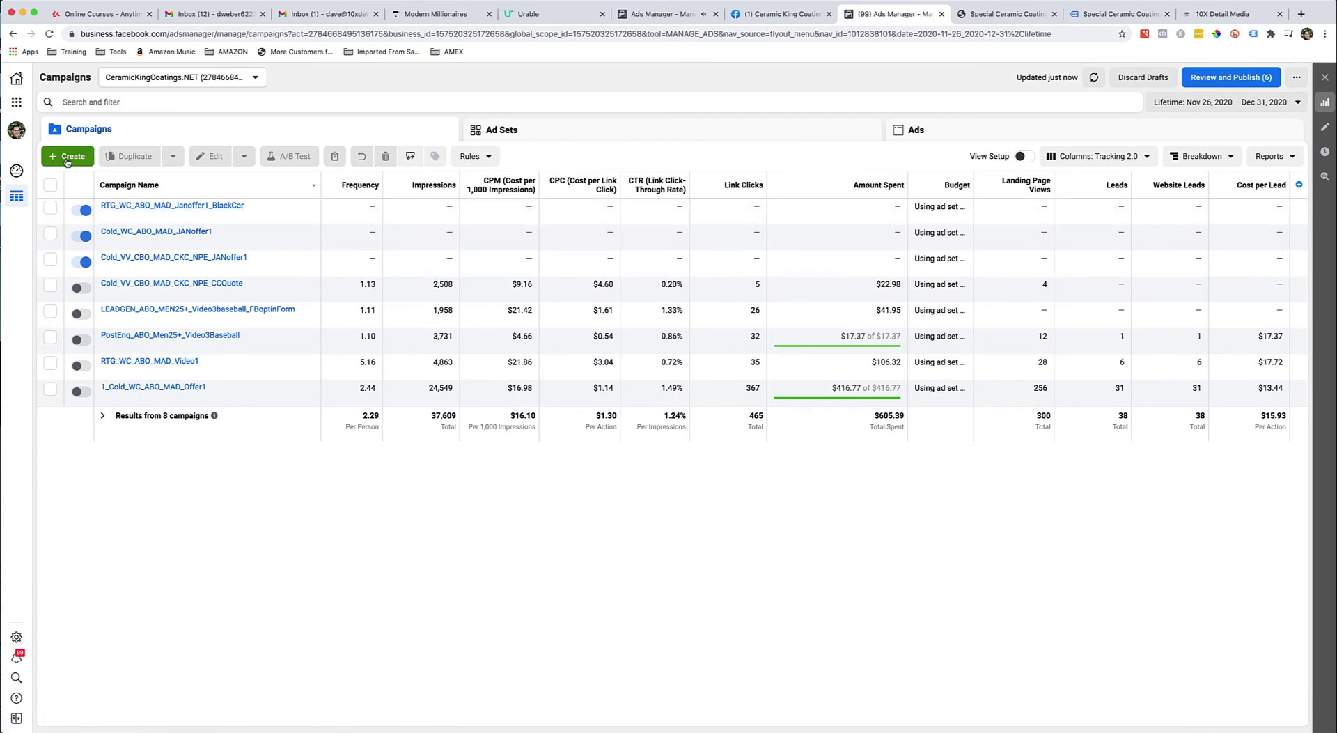
Create a new campaign with the Conversions objective and delete the draft without setting it up
left_click(77, 211)
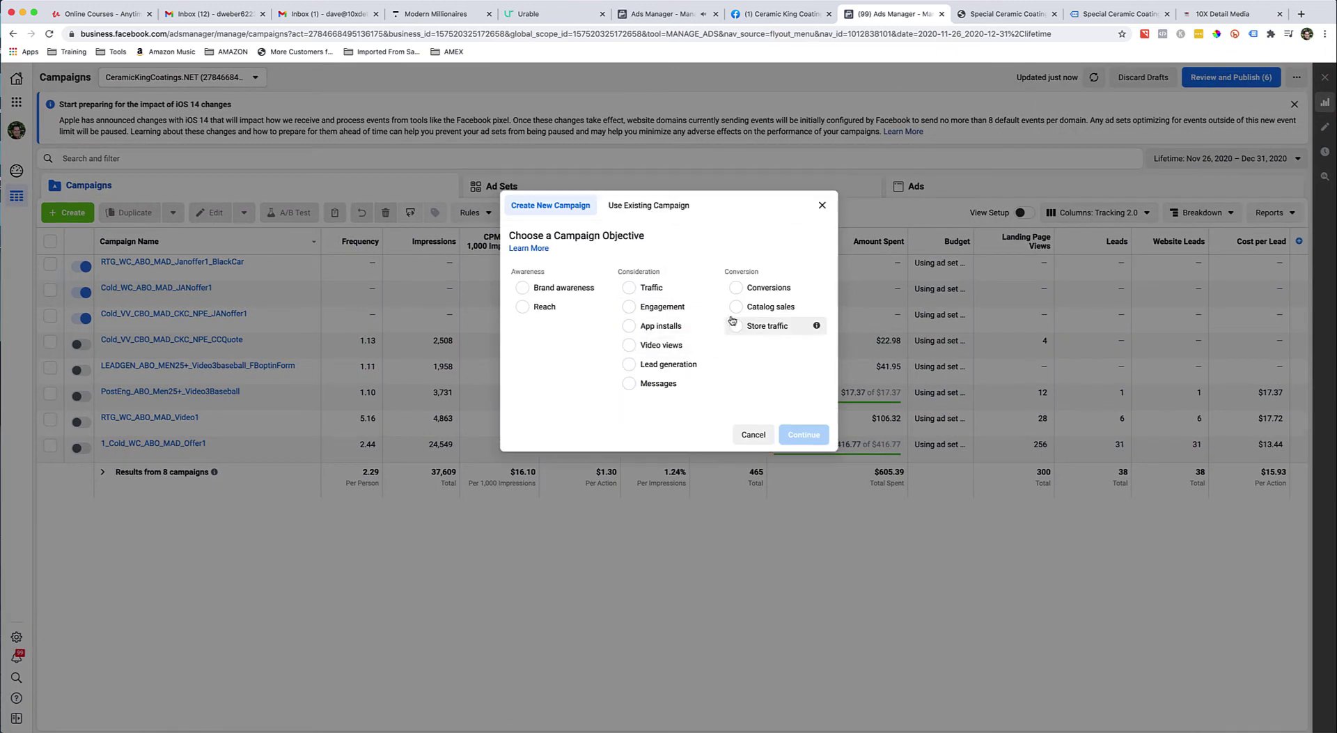
left_click(737, 287)
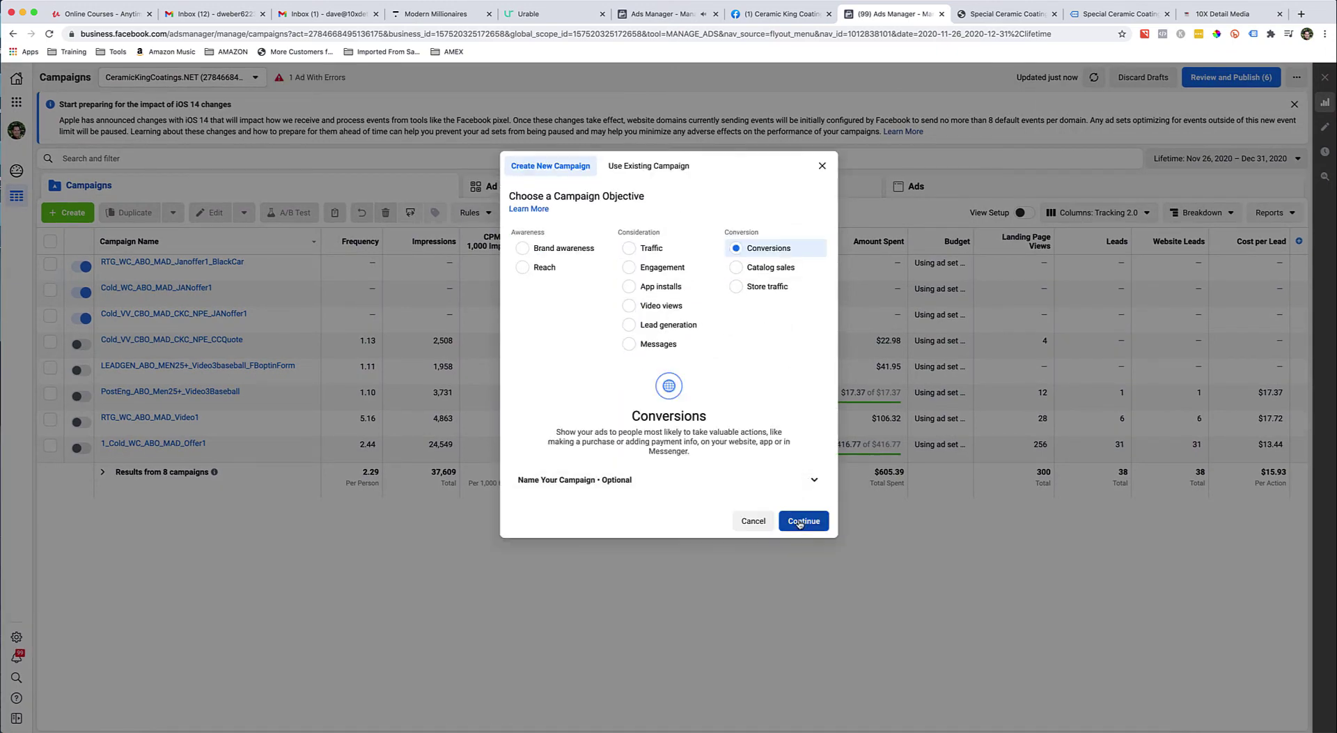
left_click(803, 521)
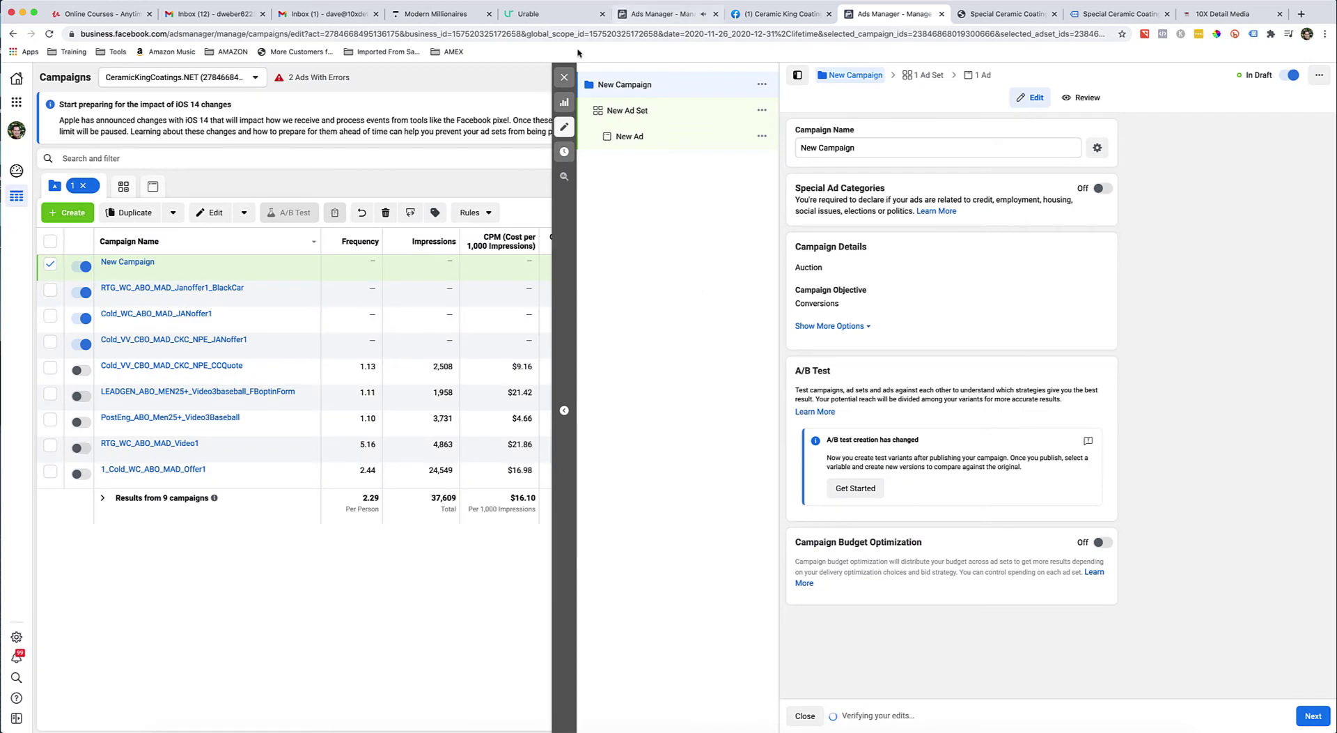
left_click(564, 77)
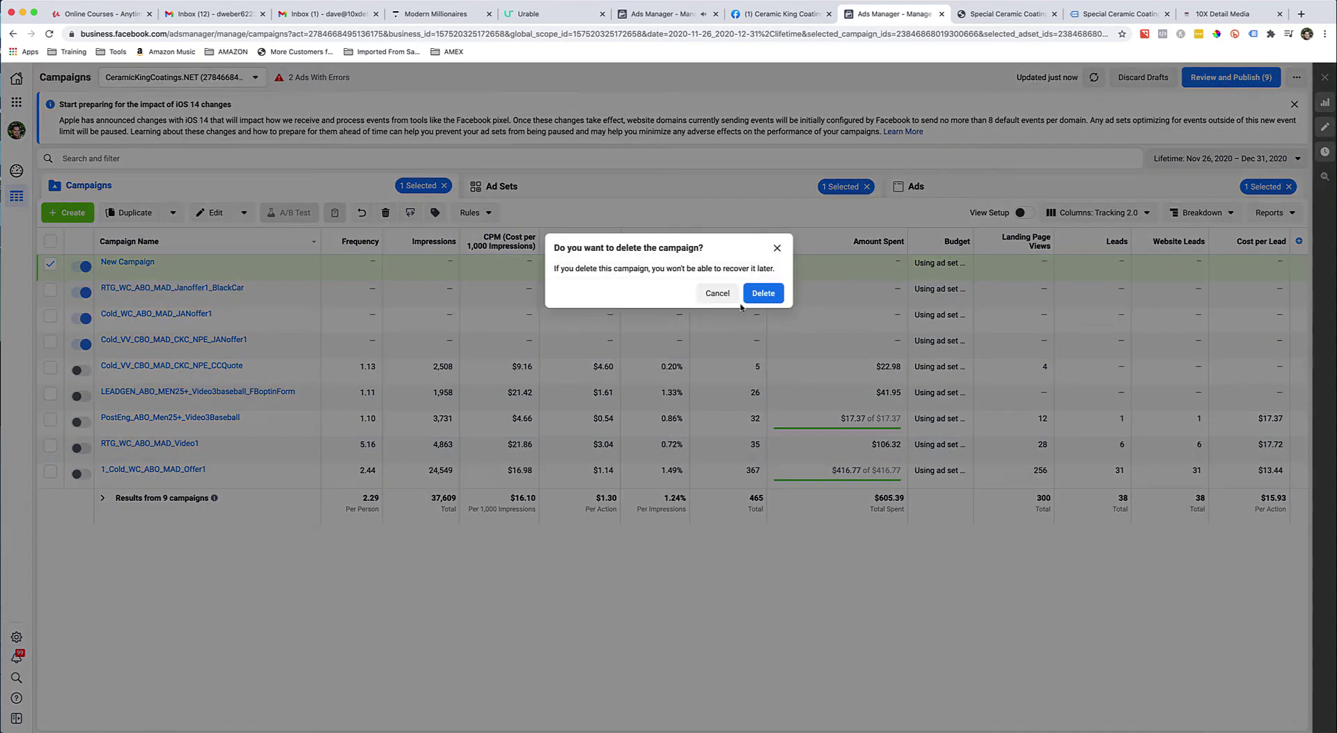
left_click(764, 293)
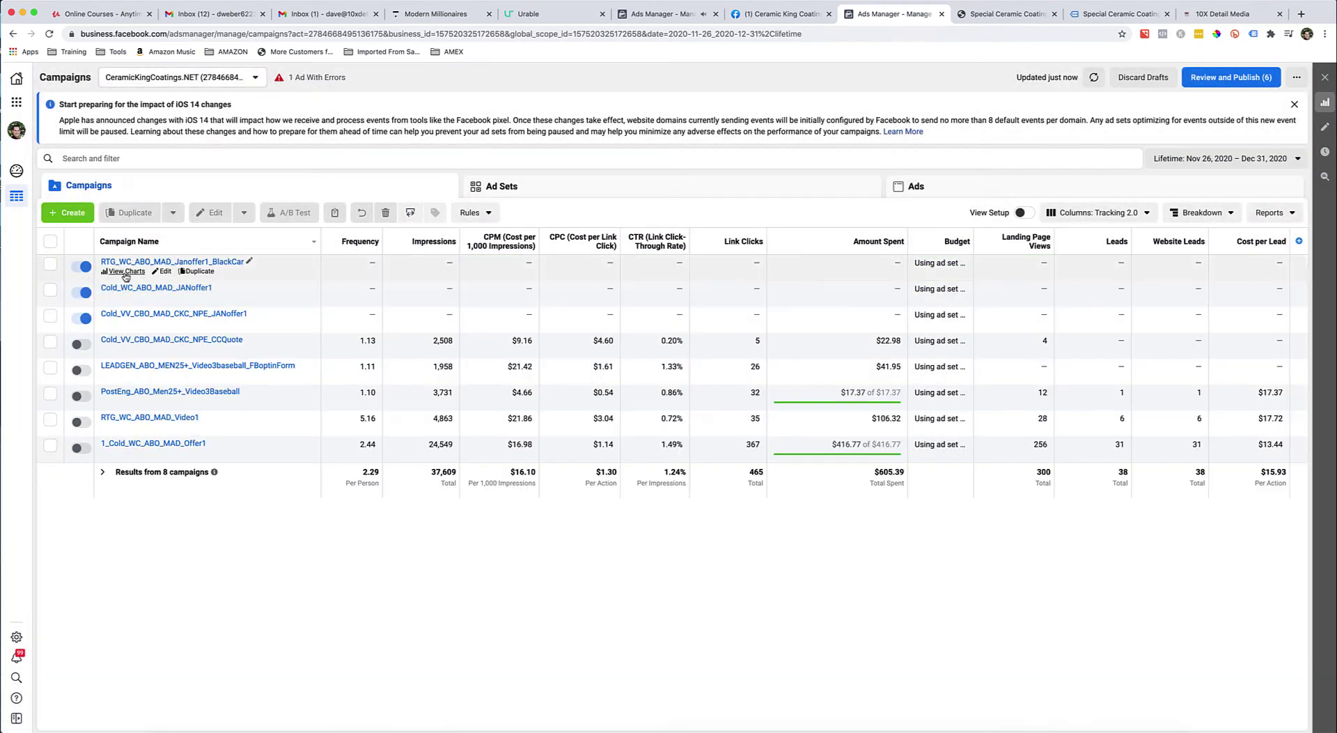
Open the ad set of the RTG_WC_ABO_MAD_Janoffer1_BlackCar campaign for editing and review its name, budget and custom audiences
left_click(174, 264)
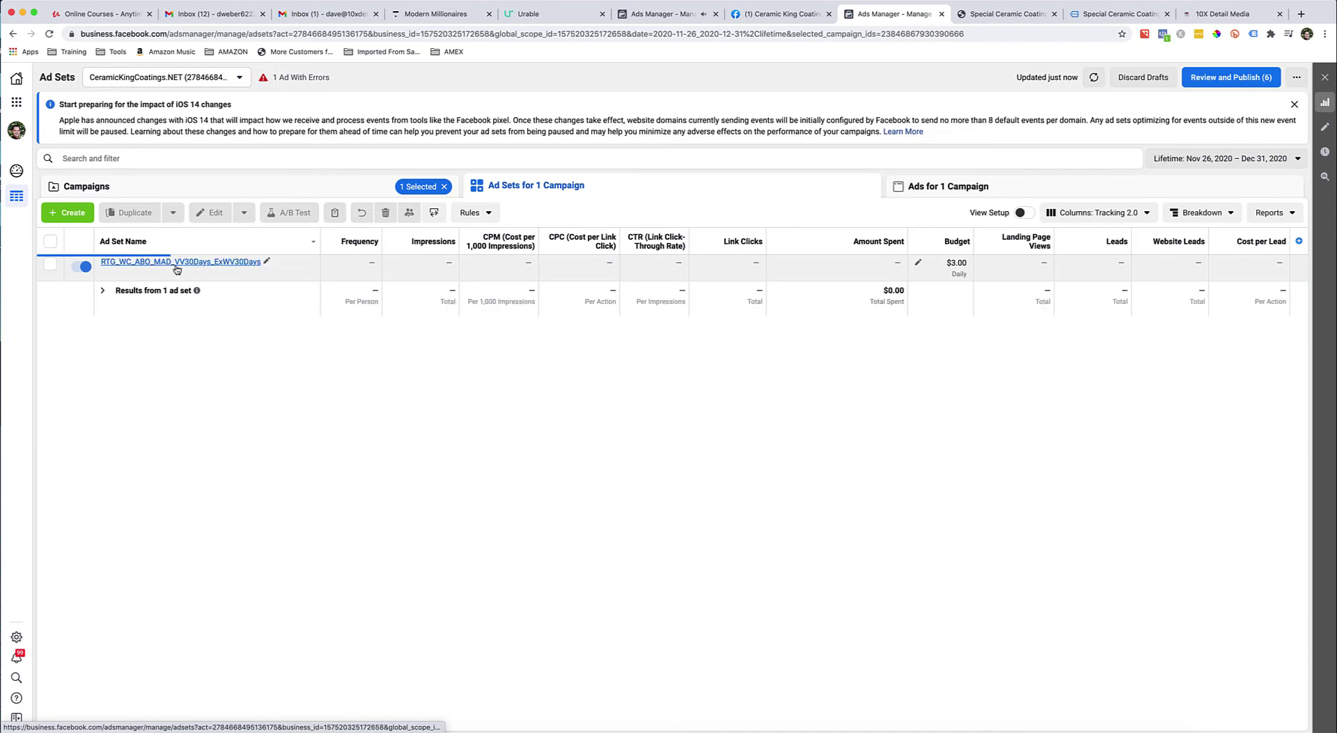
left_click(199, 272)
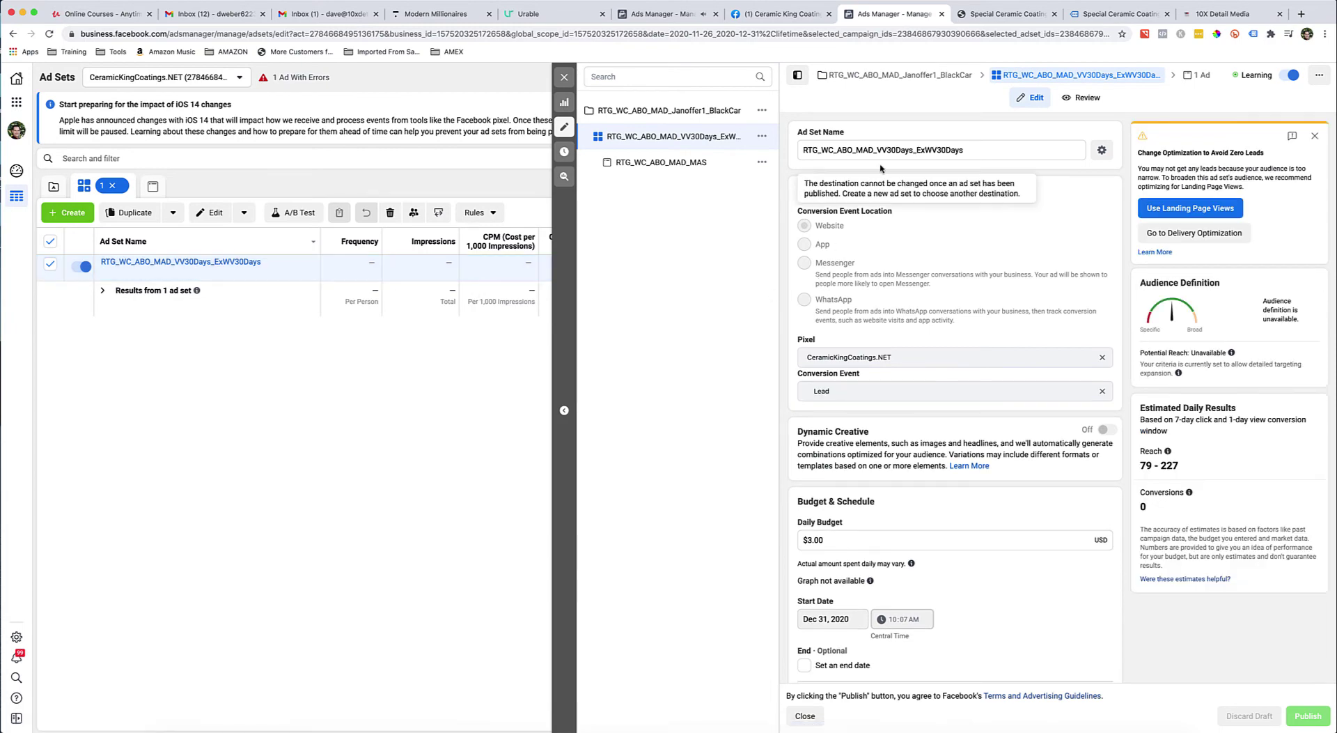
double_click(819, 144)
left_click(908, 149)
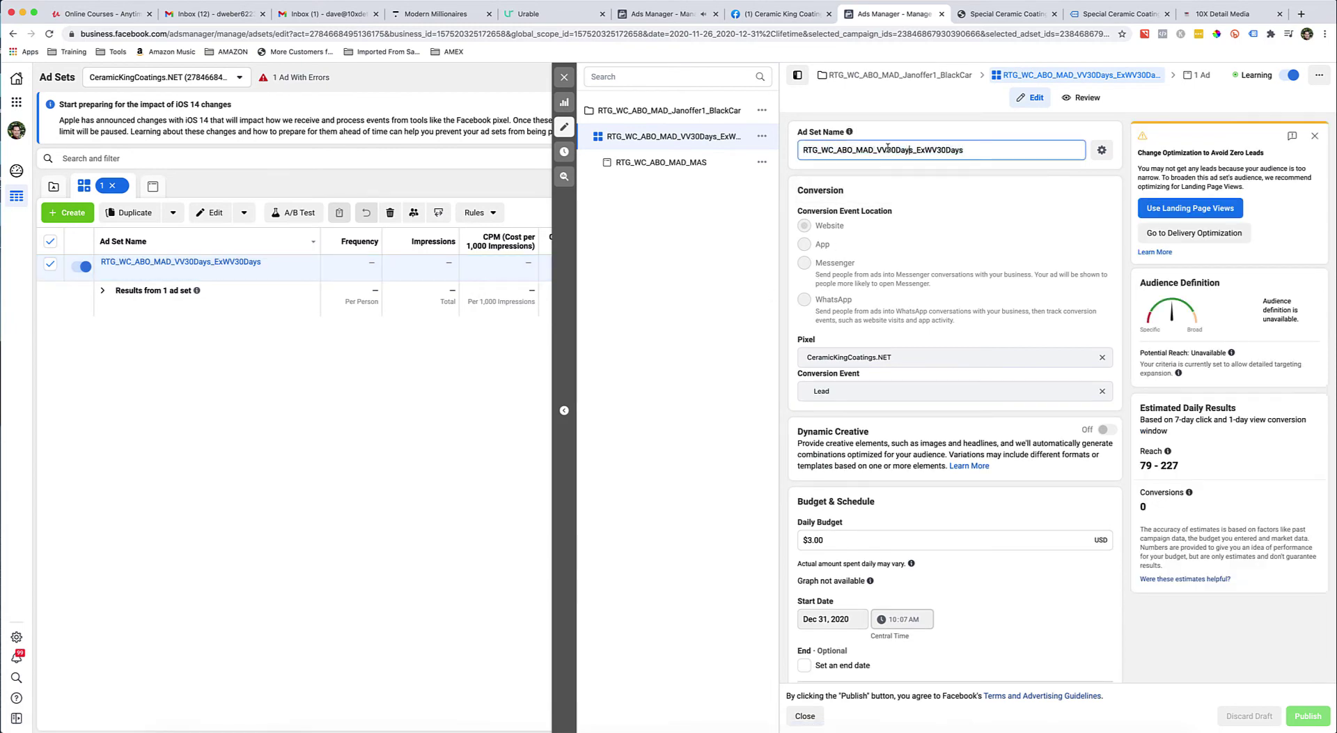
scroll(876, 155, "down", 7)
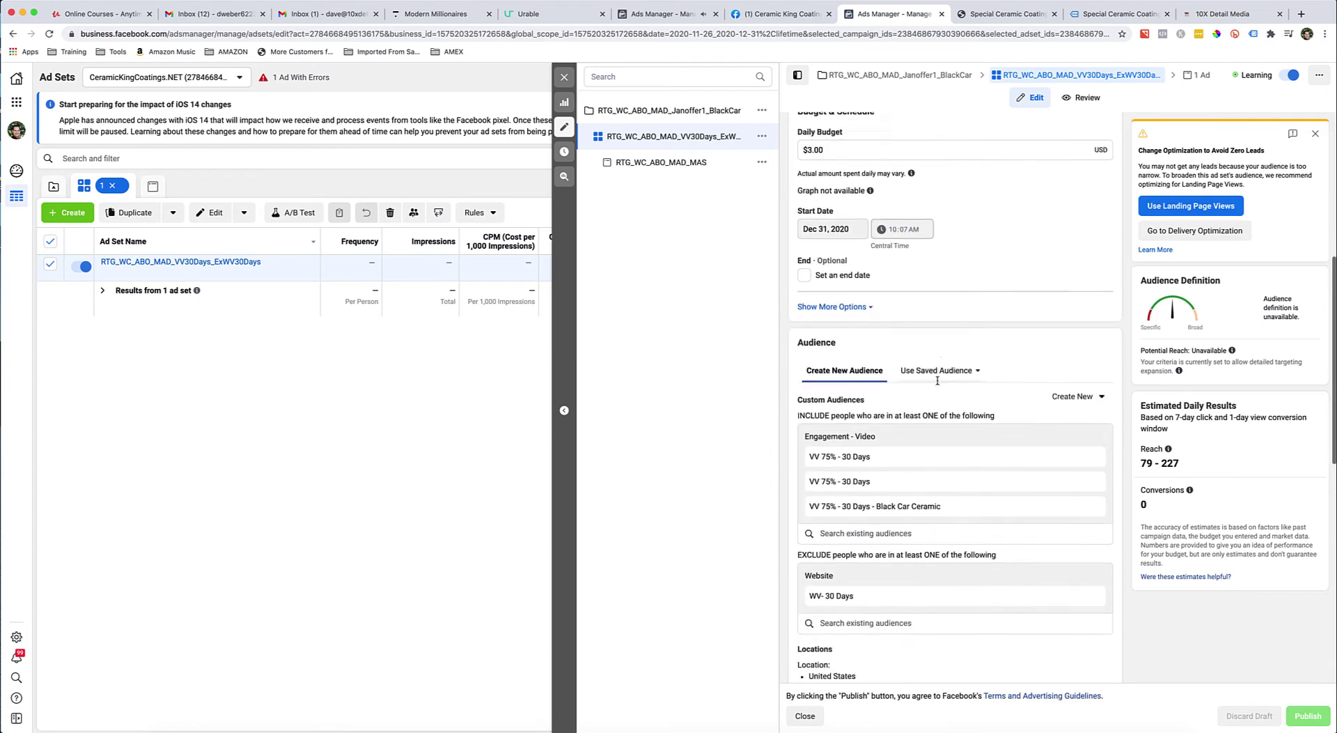
scroll(826, 393, "up", 7)
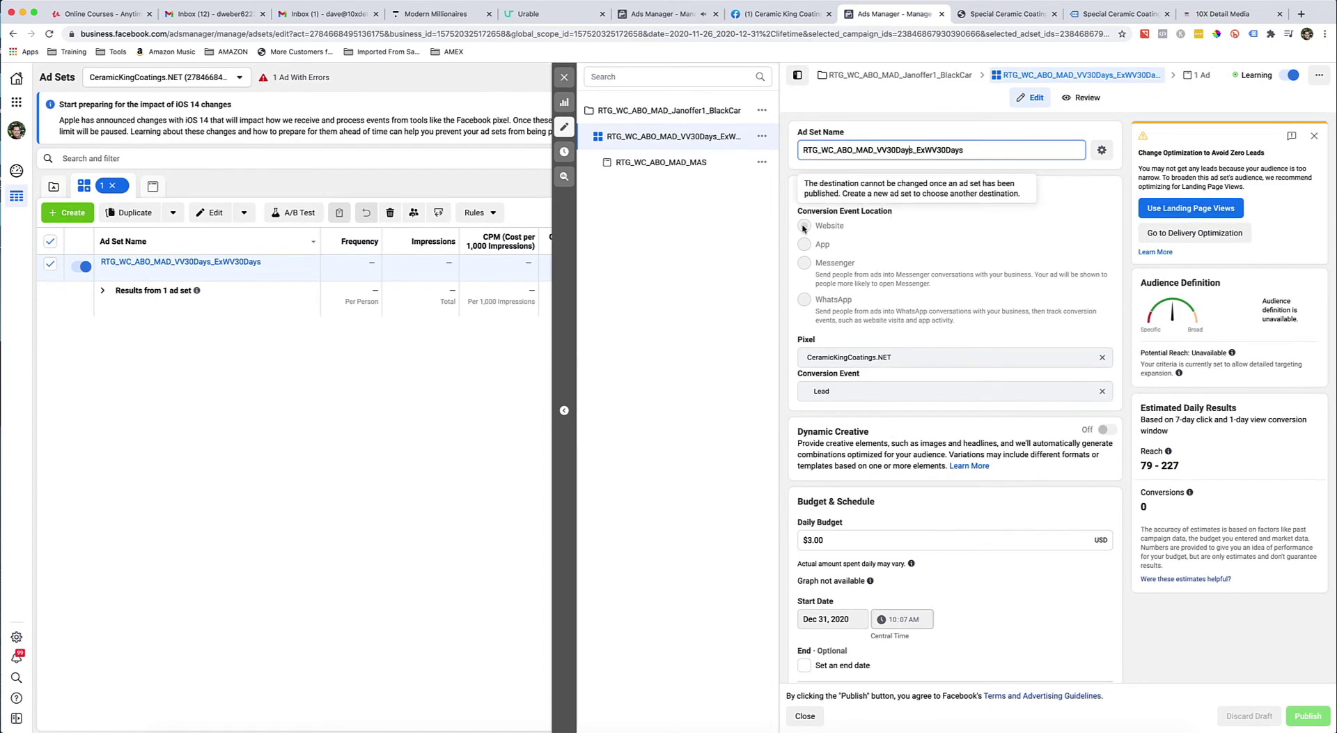
Examine the ad set's pixel and conversion event, and compare its name with the included and excluded audiences
left_click(904, 363)
left_click(843, 391)
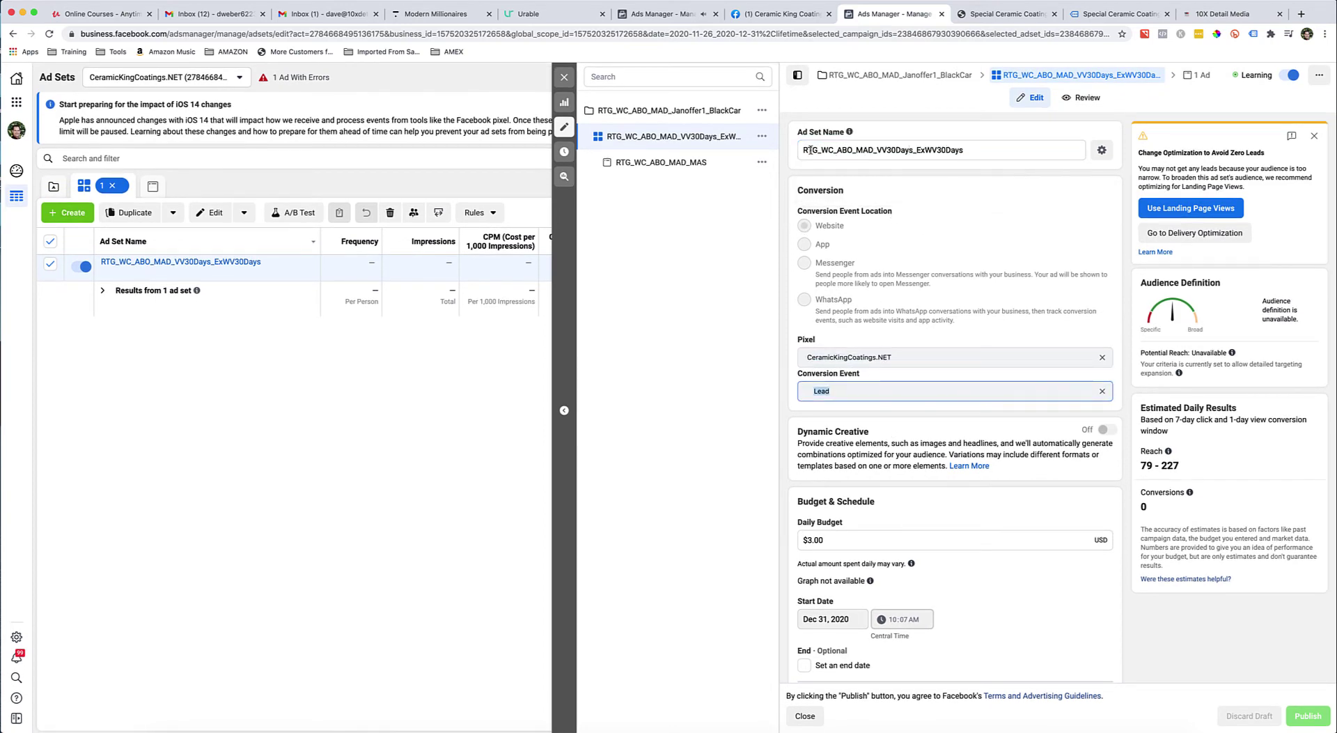
left_click(866, 148)
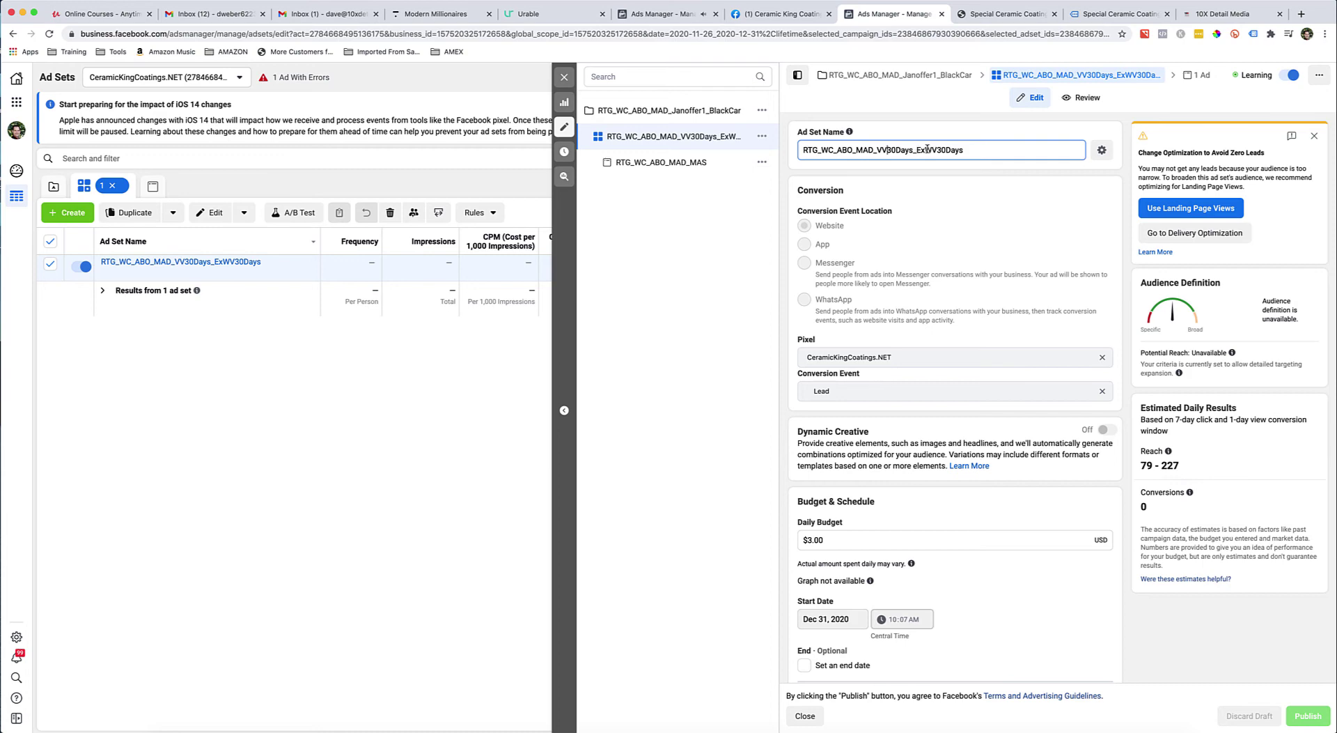
scroll(943, 348, "down", 6)
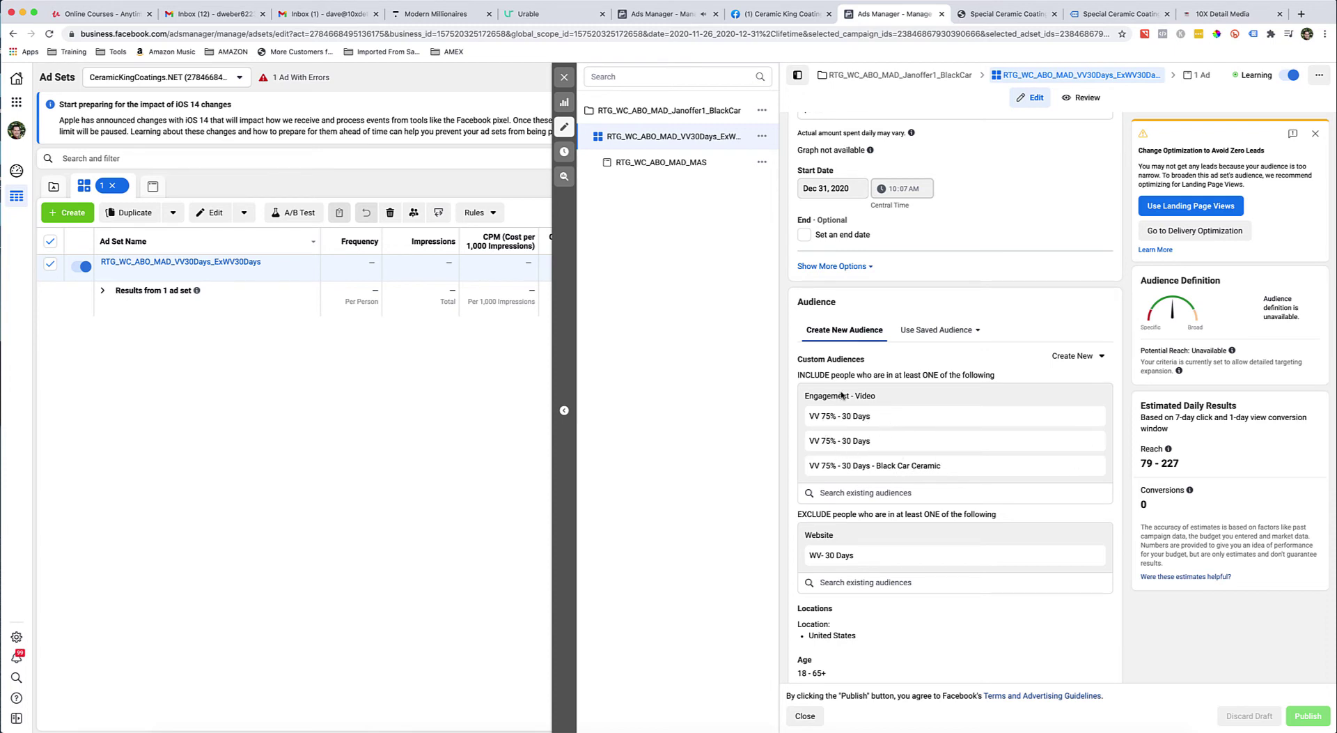
Review the retargeting ad set's audience targeting, placements and optimization settings
scroll(842, 395, "down", 2)
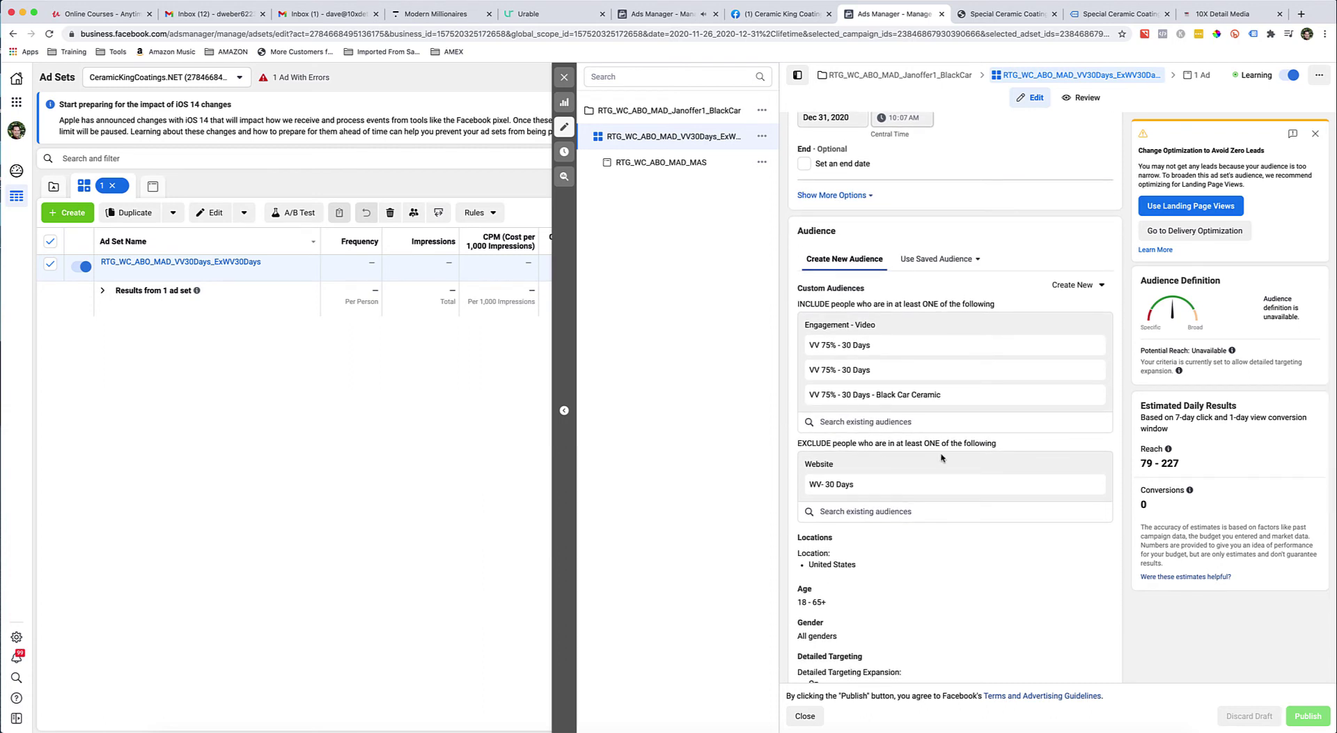
scroll(937, 462, "down", 1)
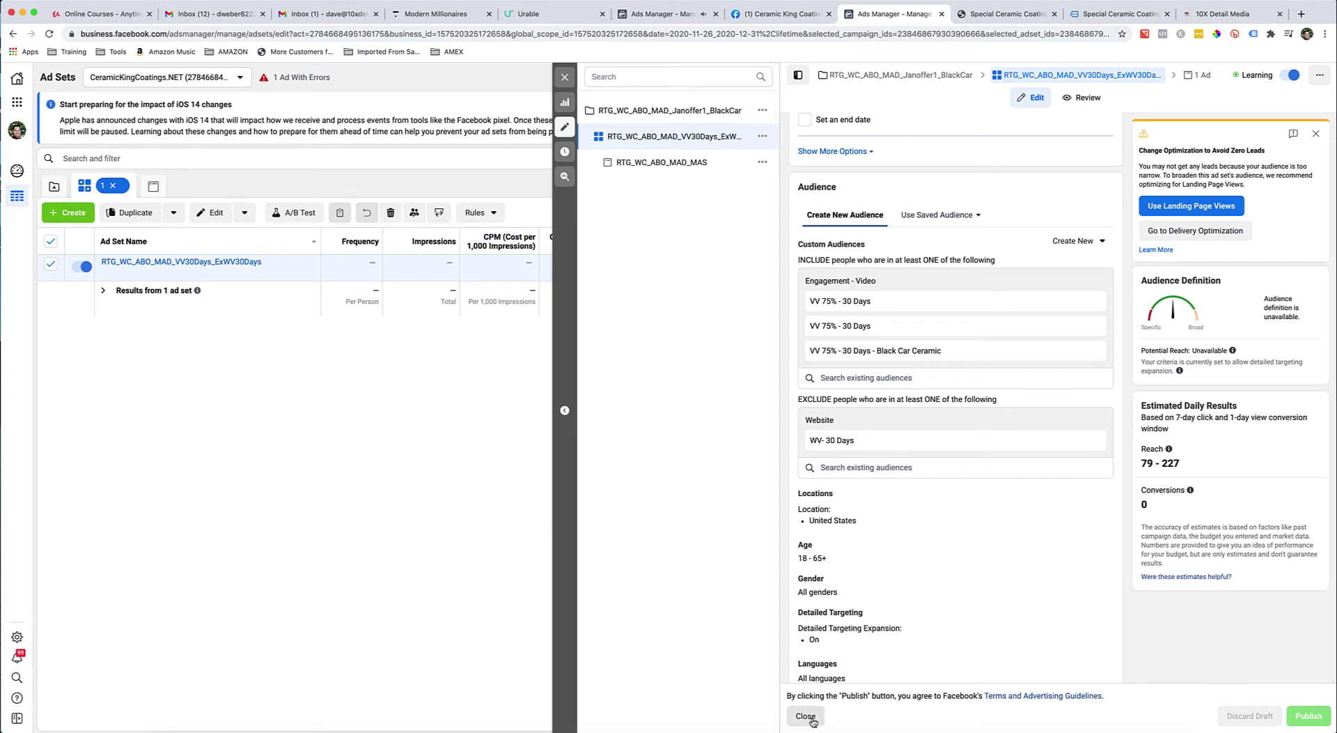
scroll(923, 387, "down", 6)
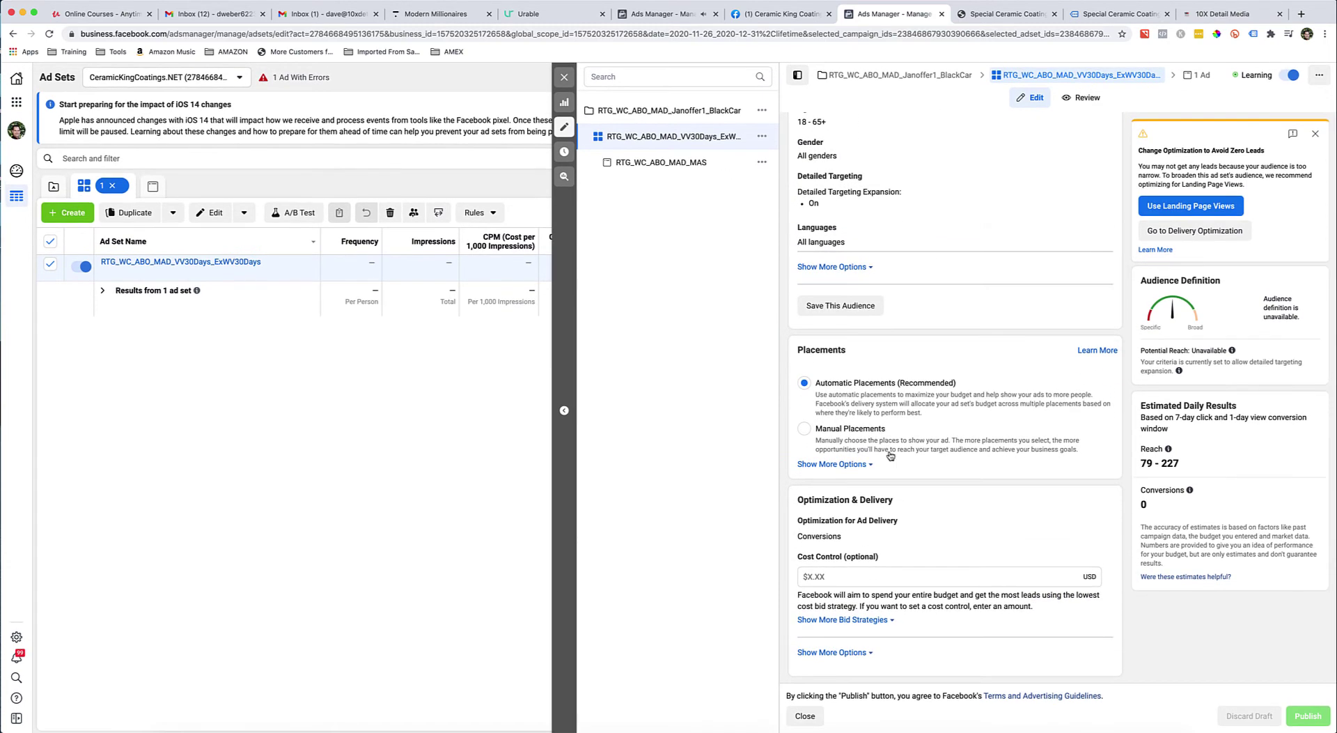
Open the RTG_WC_ABO_MAD_MAS ad and add a ⚠️ emoji at the start of its first two primary texts
left_click(671, 165)
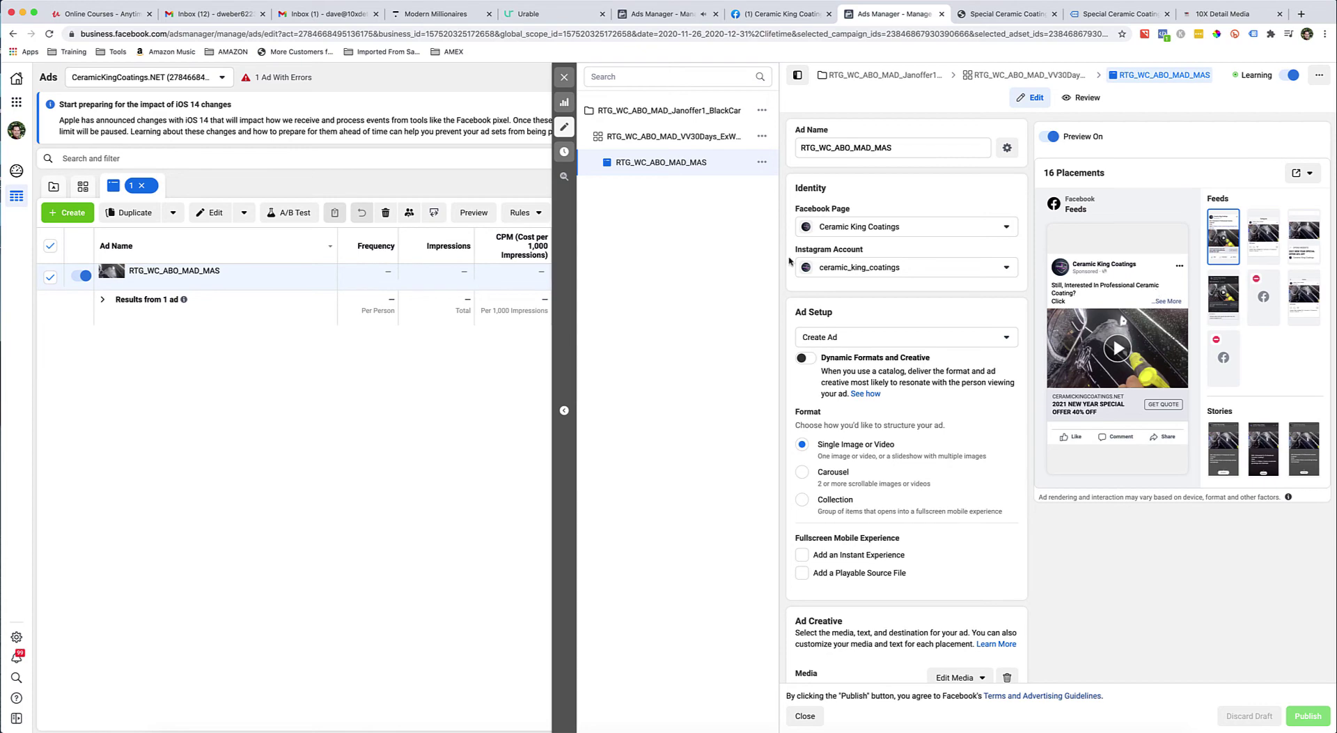
scroll(1071, 329, "down", 2)
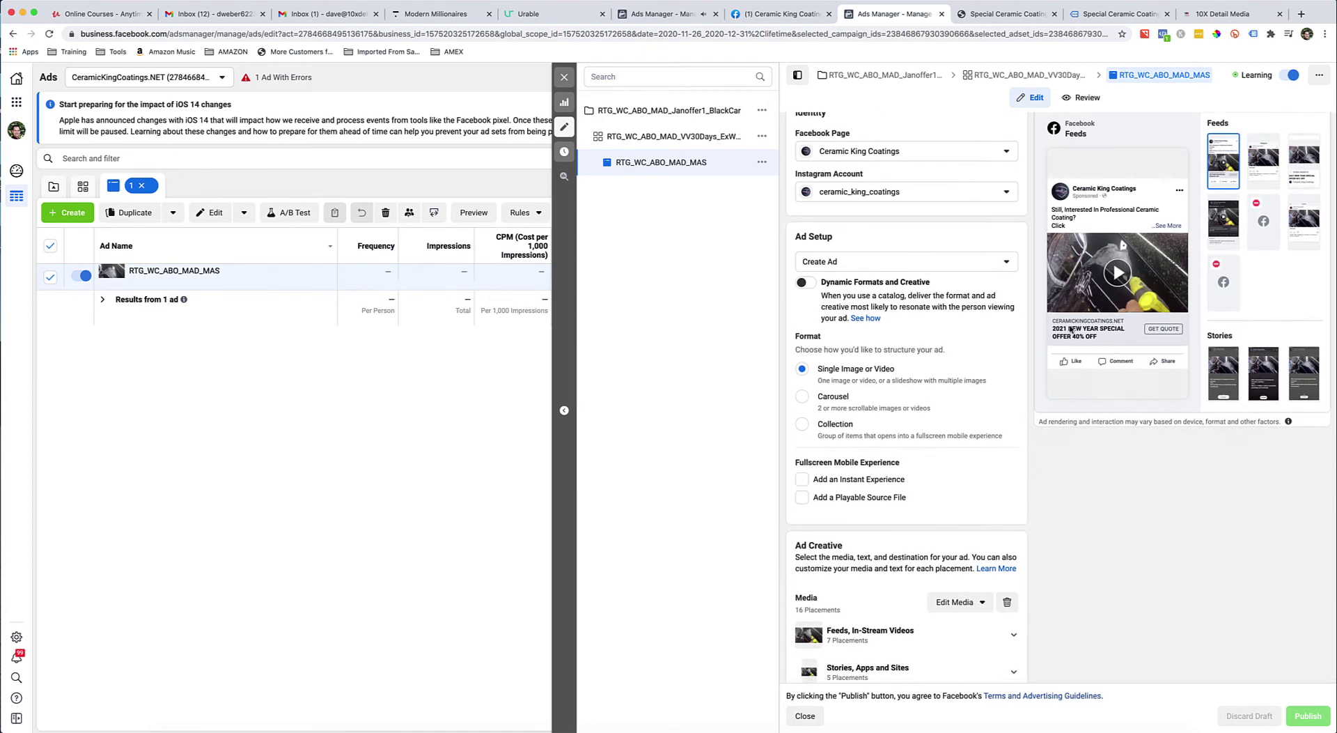
scroll(973, 373, "down", 5)
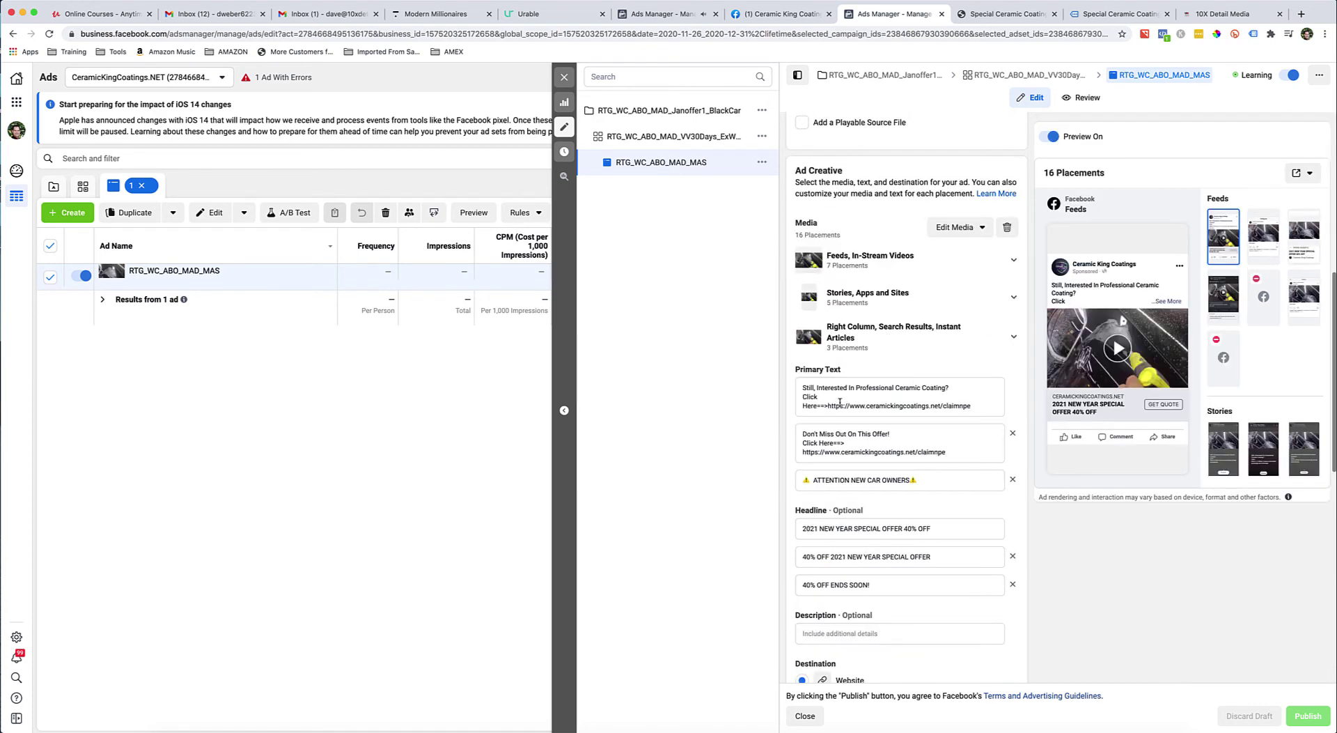
left_click(906, 486)
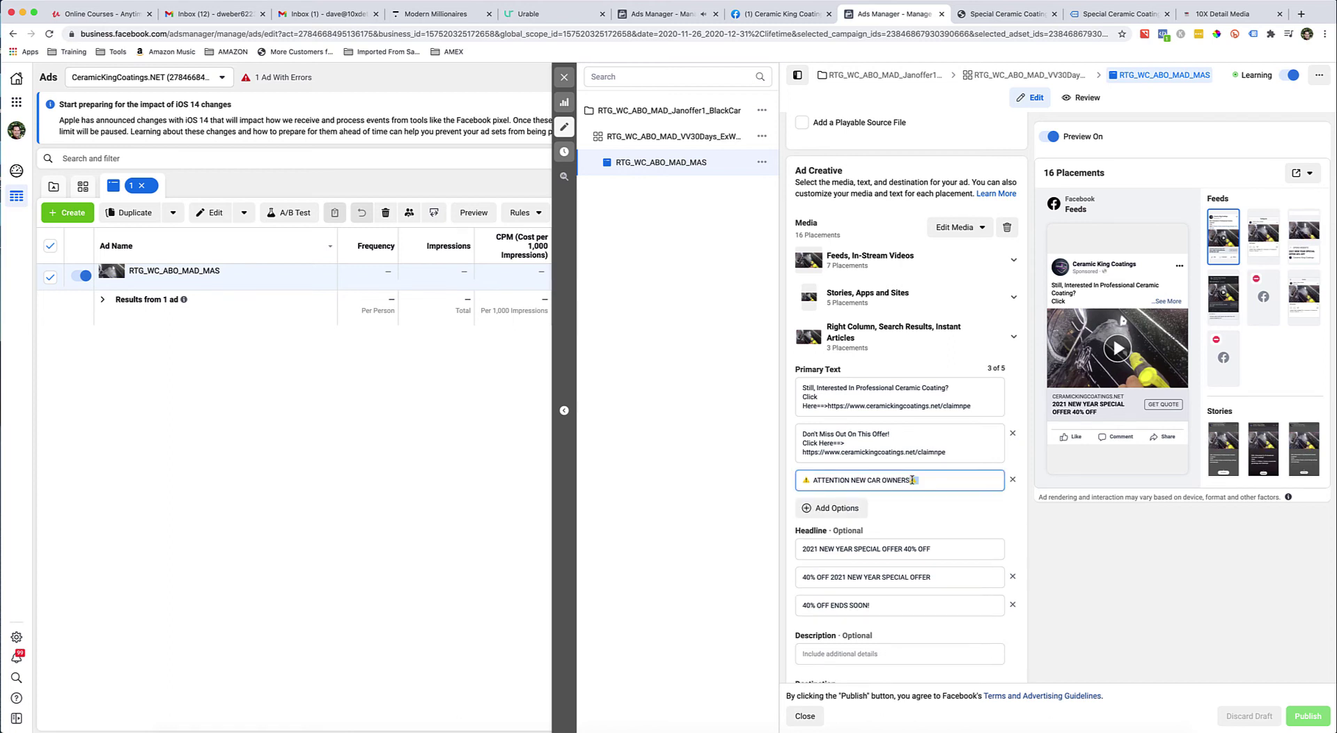
left_click(803, 388)
type("⚠️")
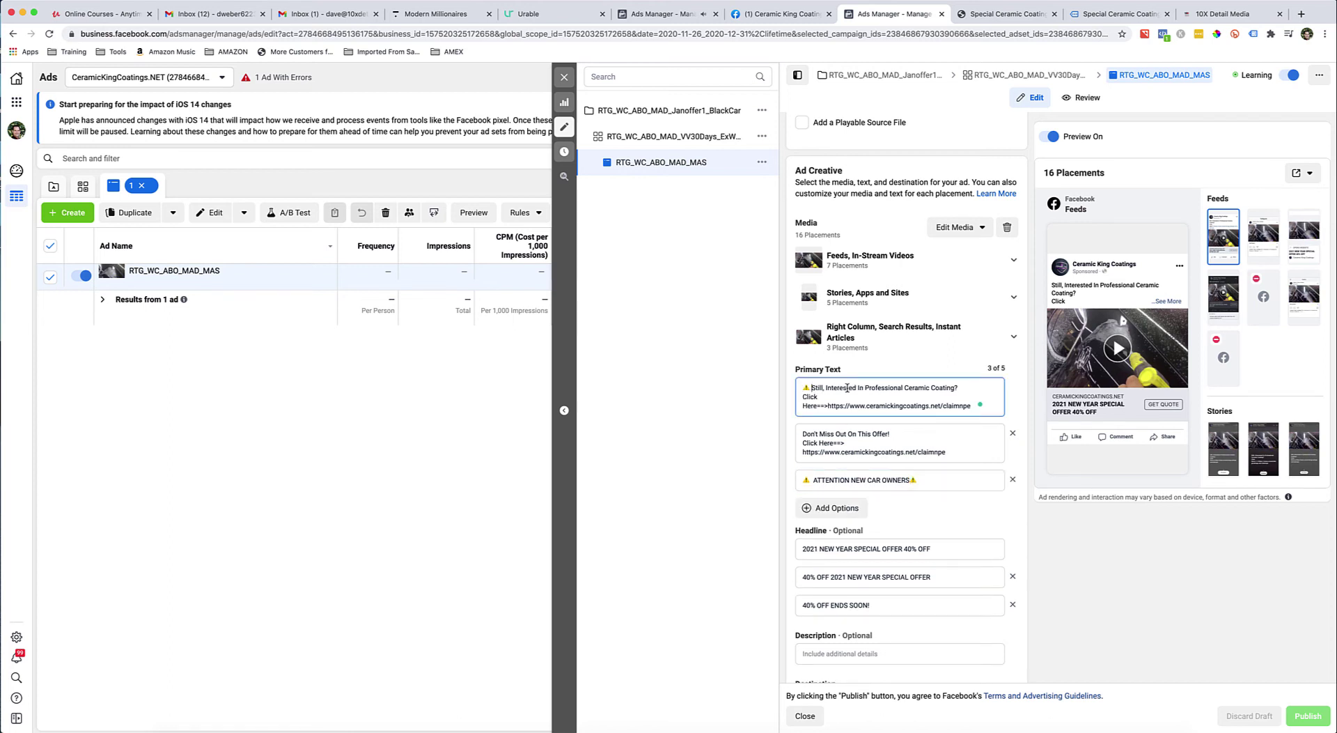
left_click(799, 431)
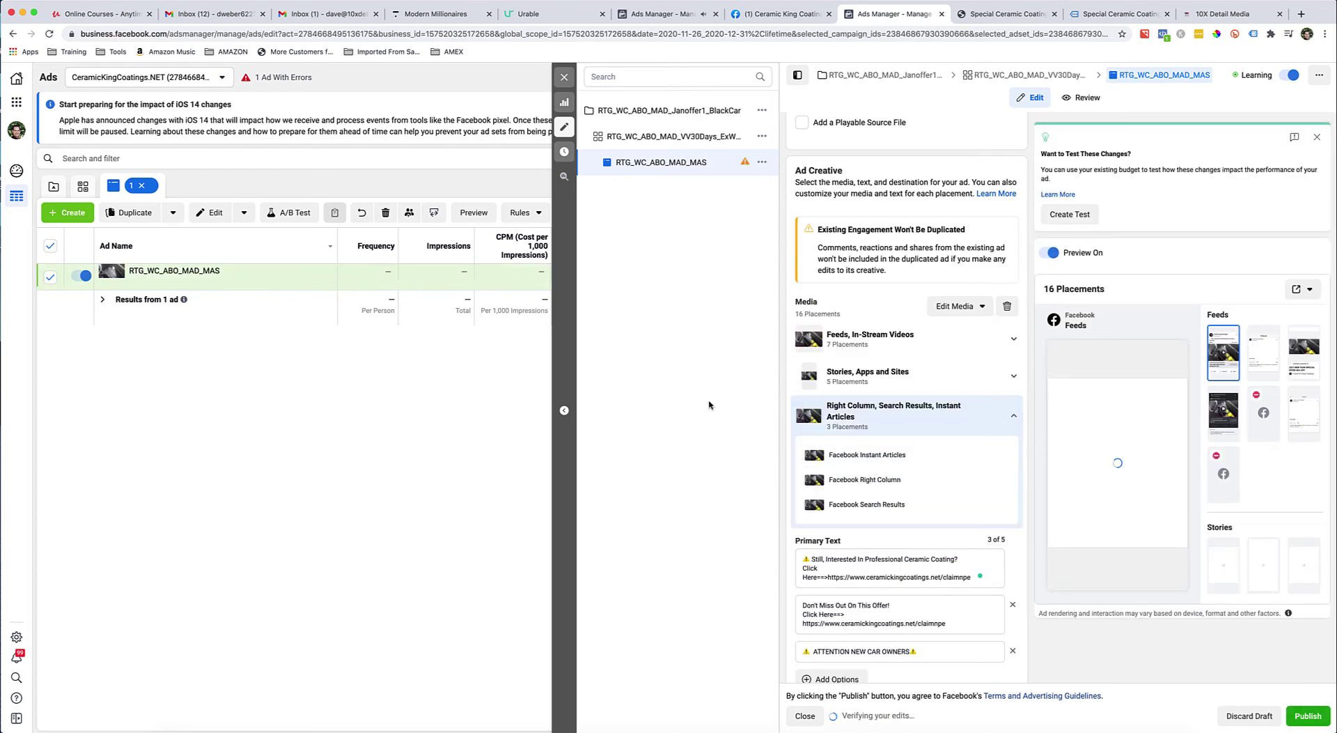
scroll(812, 568, "down", 3)
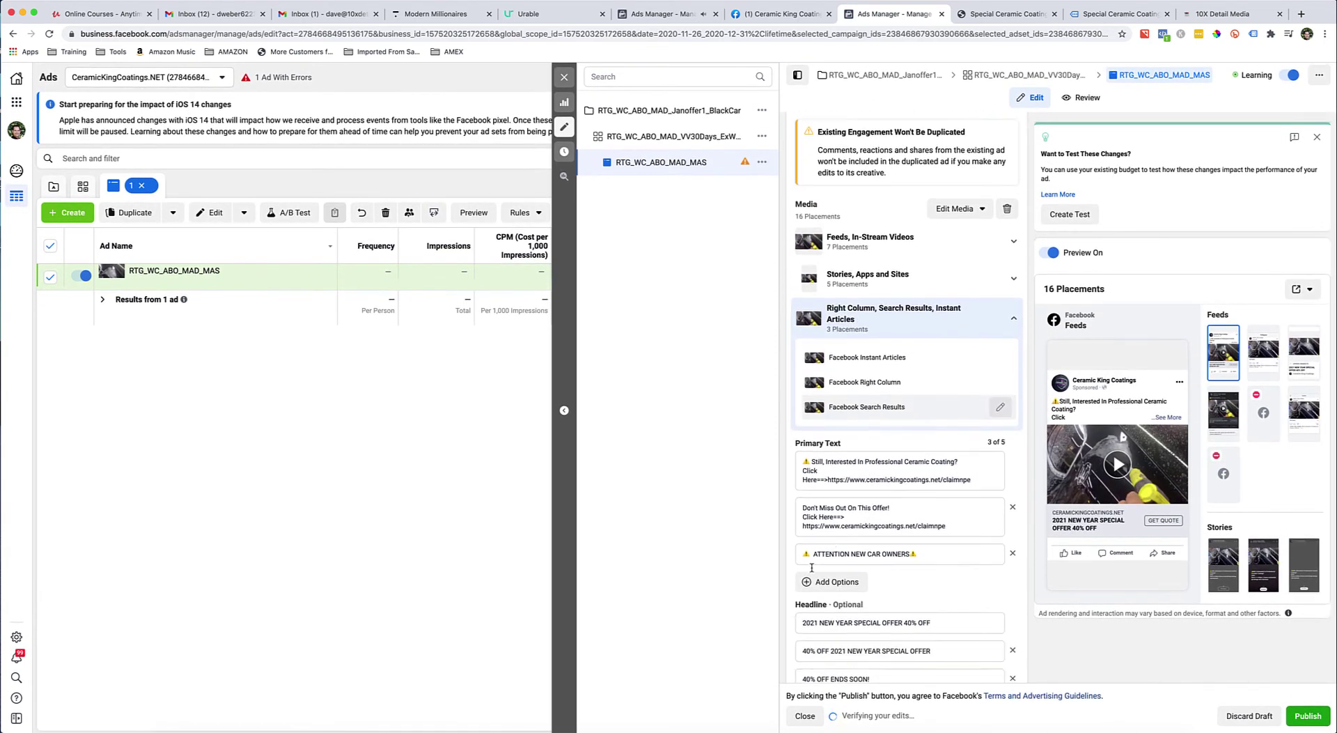
left_click(818, 502)
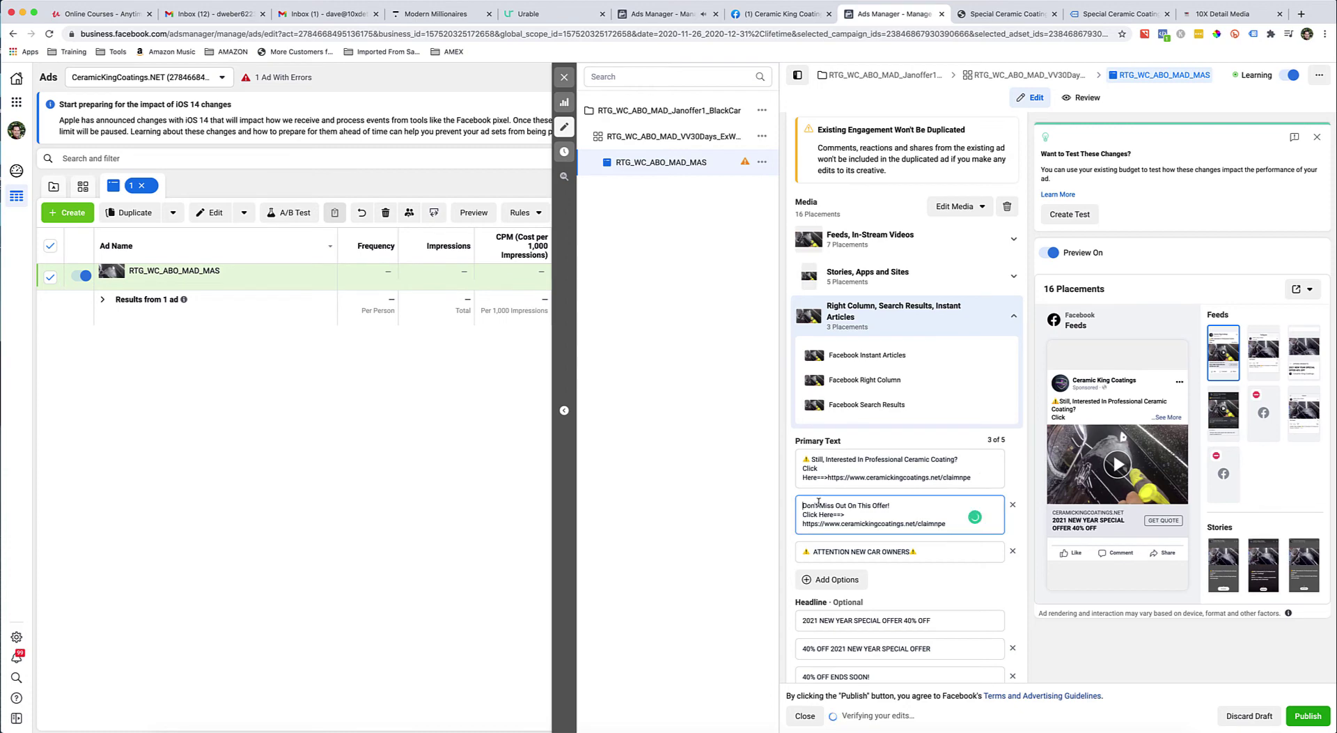
type("⚠️")
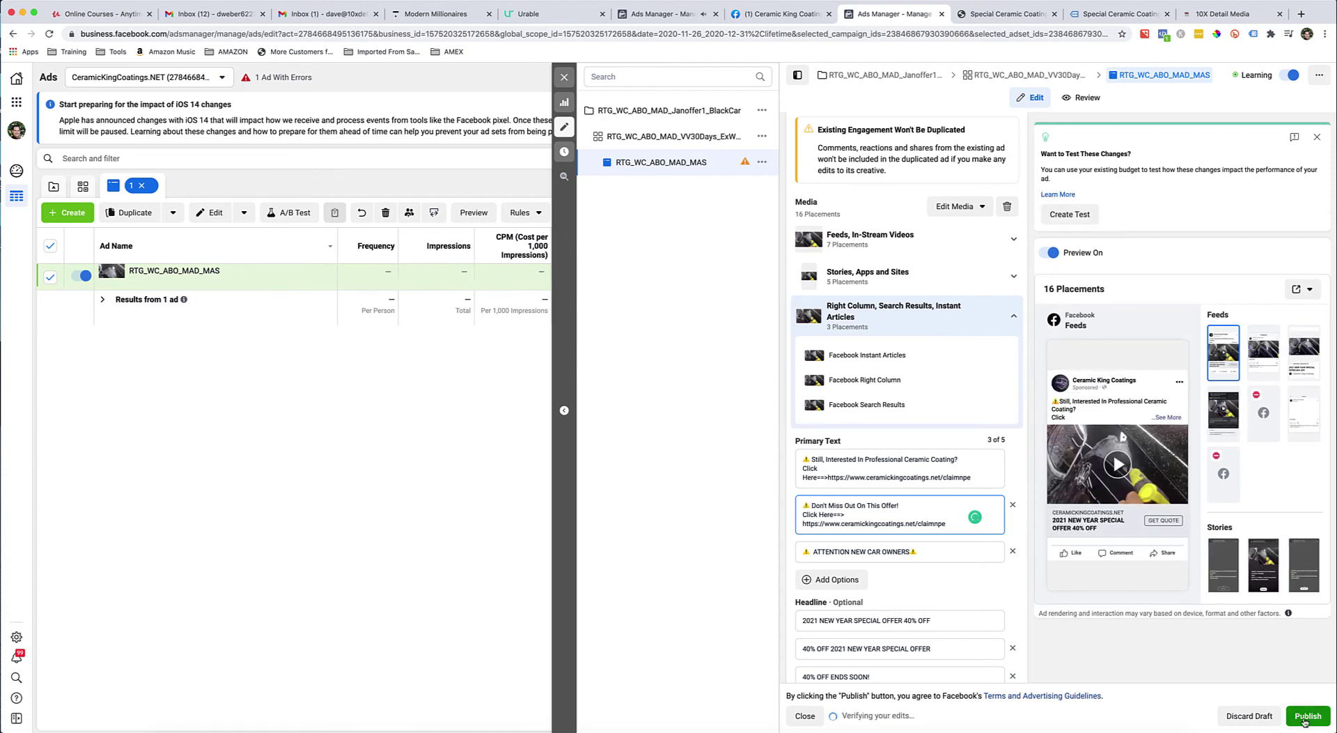
Review the ad's headlines, website URL and call to action, and publish the edited ad
scroll(814, 411, "down", 5)
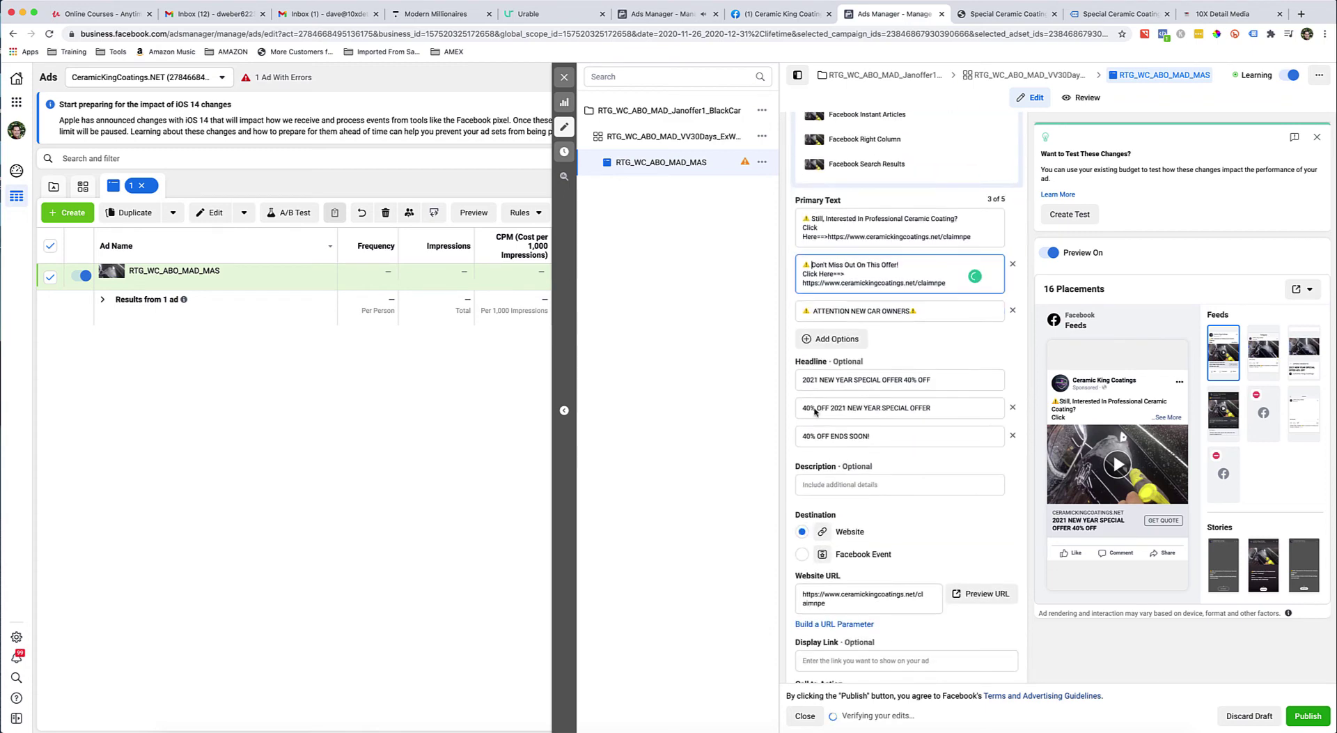
scroll(814, 418, "down", 2)
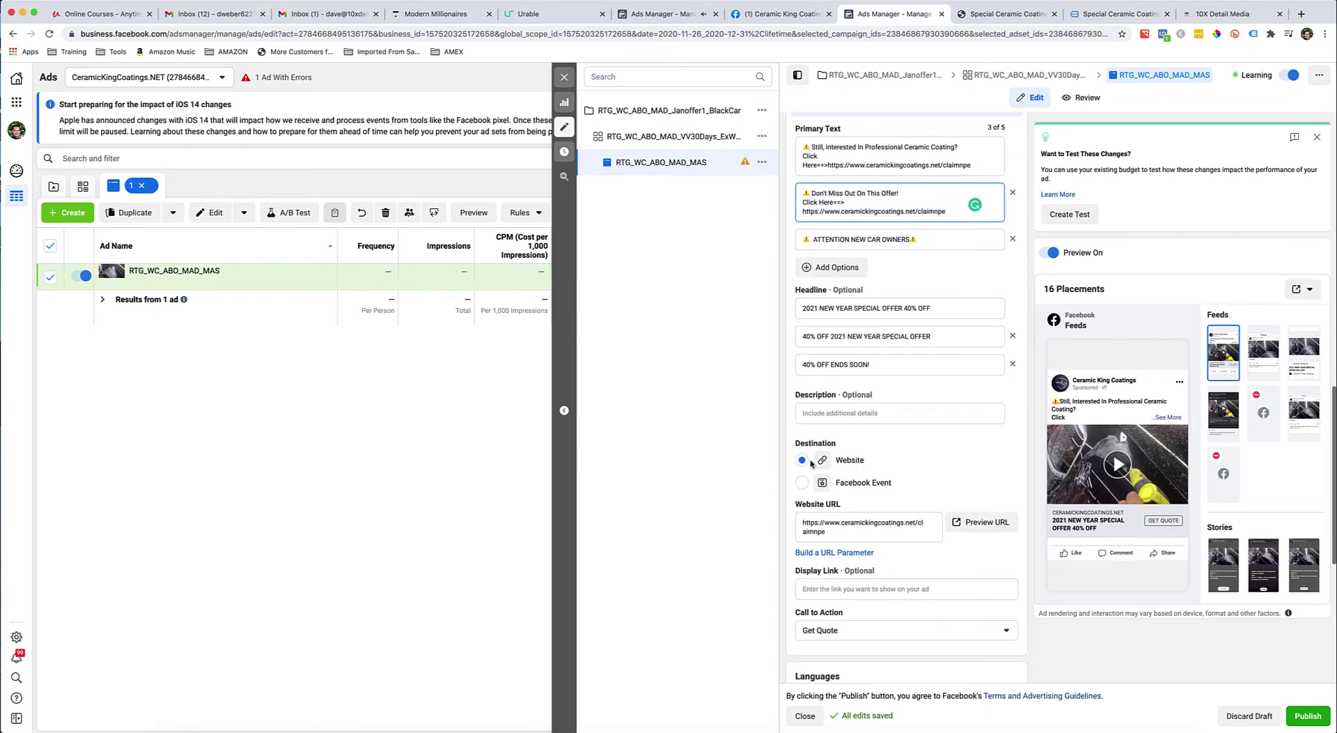
left_click_drag(802, 522, 888, 550)
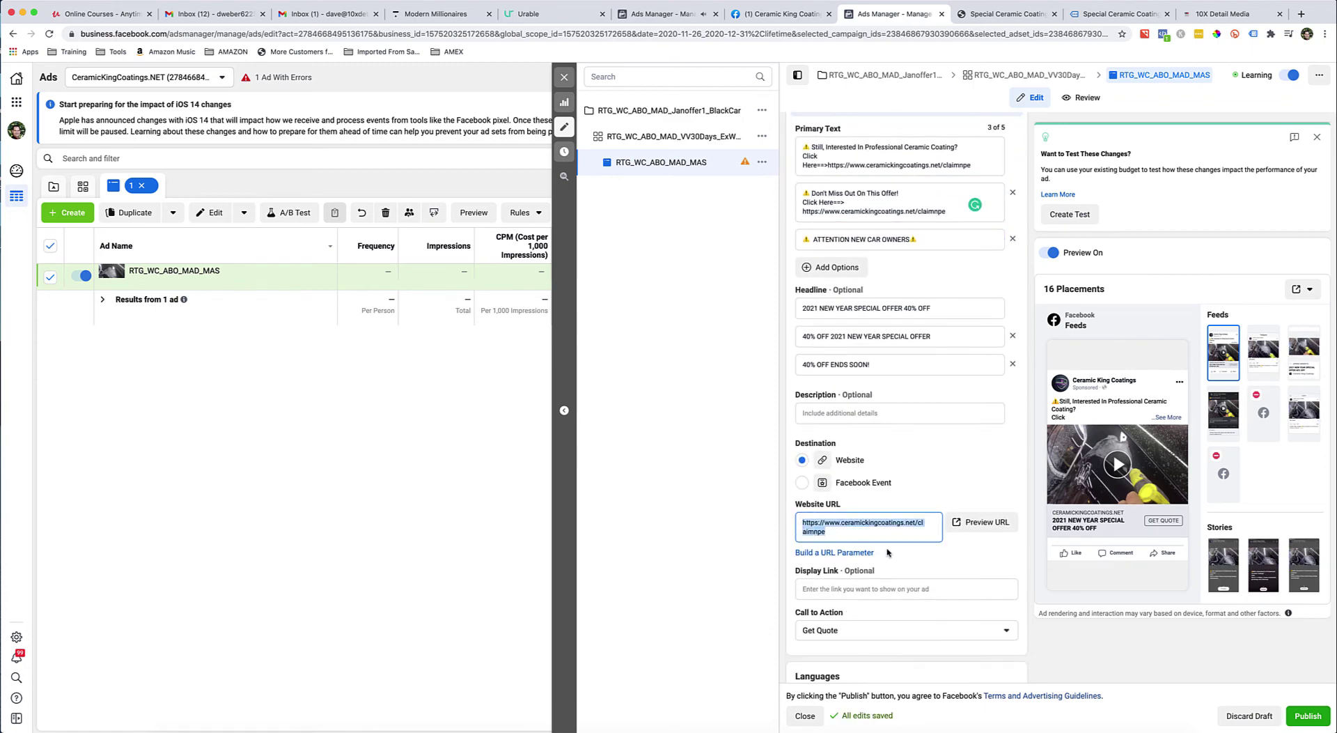
scroll(857, 515, "down", 3)
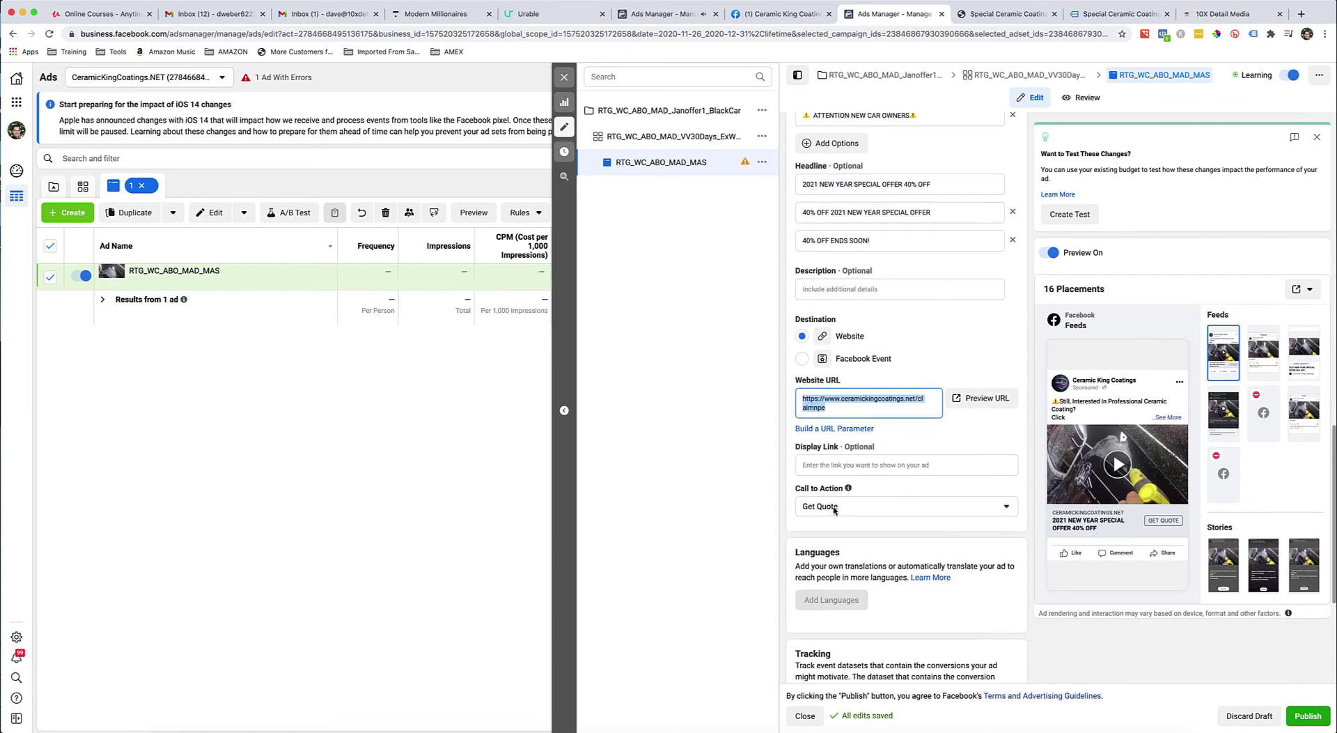
left_click(1307, 715)
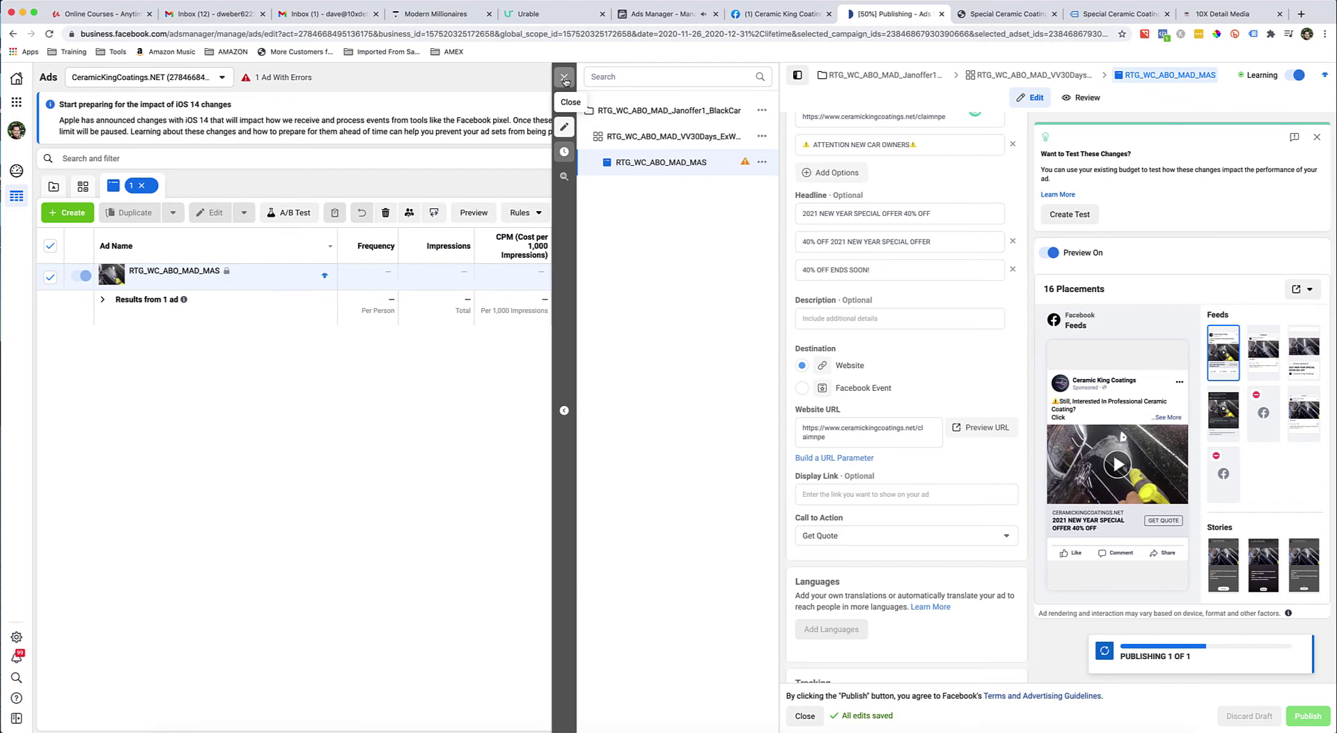
left_click(565, 78)
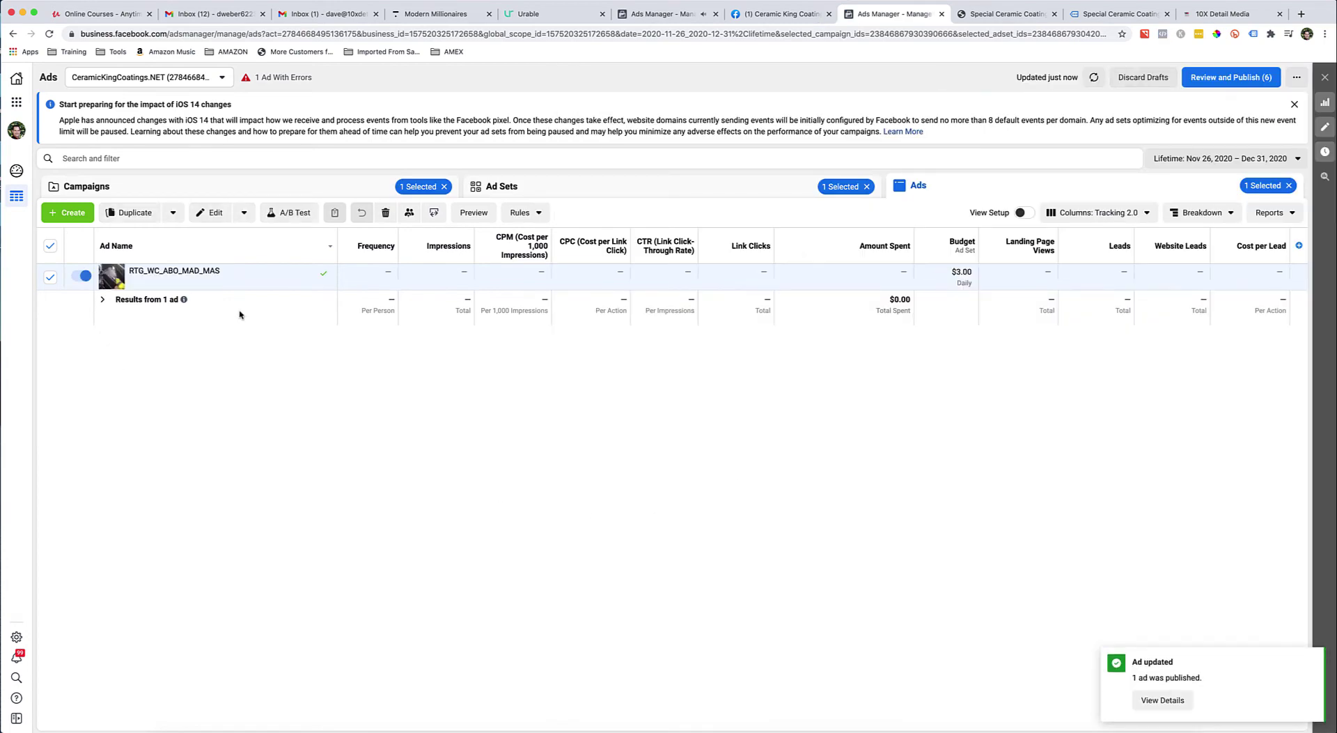
Duplicate the RTG_WC_ABO_MAD_VV30Days_ExWV30Days ad set once within its original campaign
left_click(612, 190)
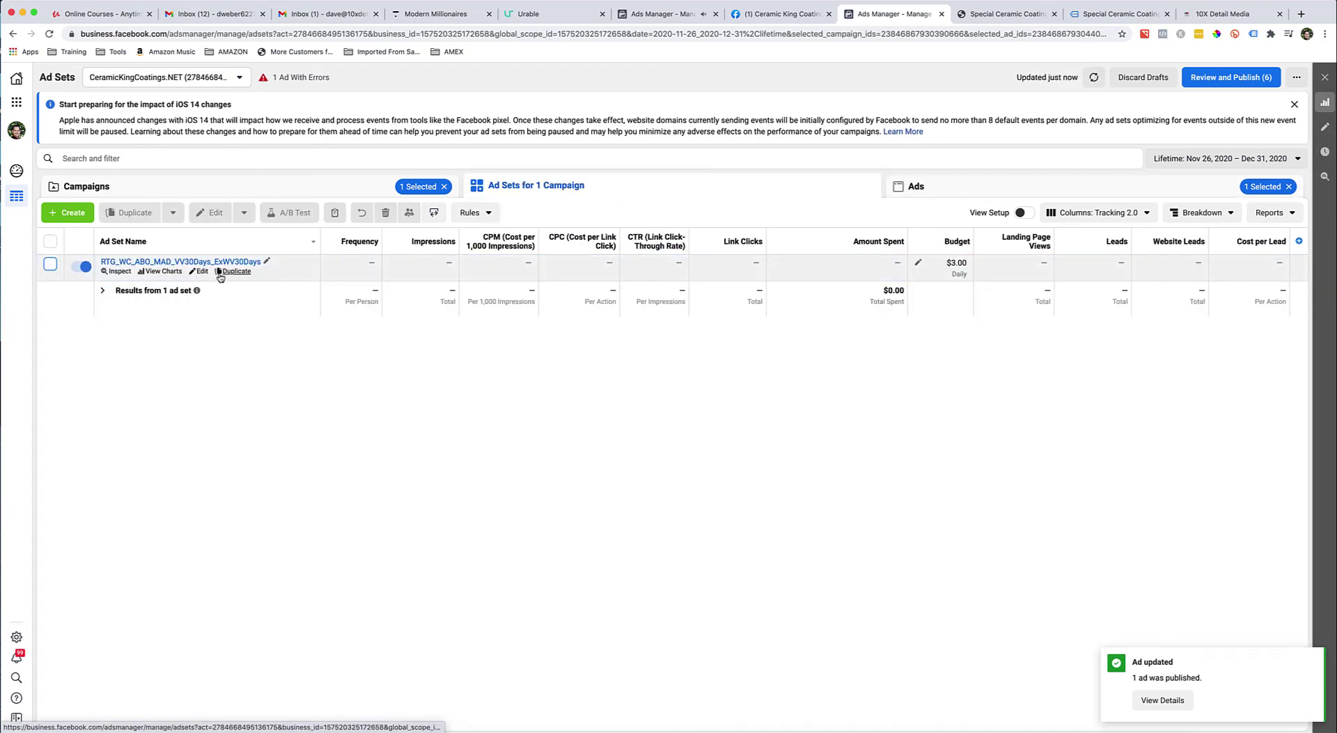
left_click(219, 273)
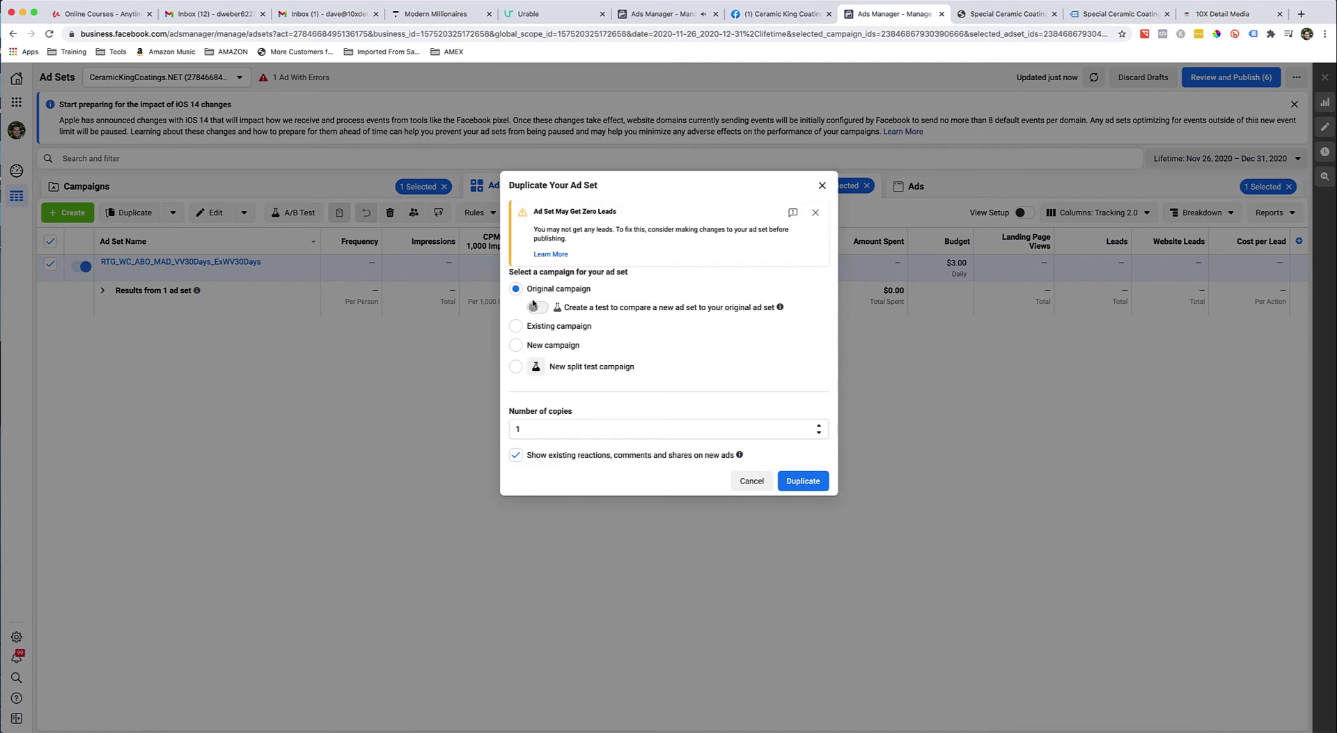
left_click(516, 454)
left_click(792, 479)
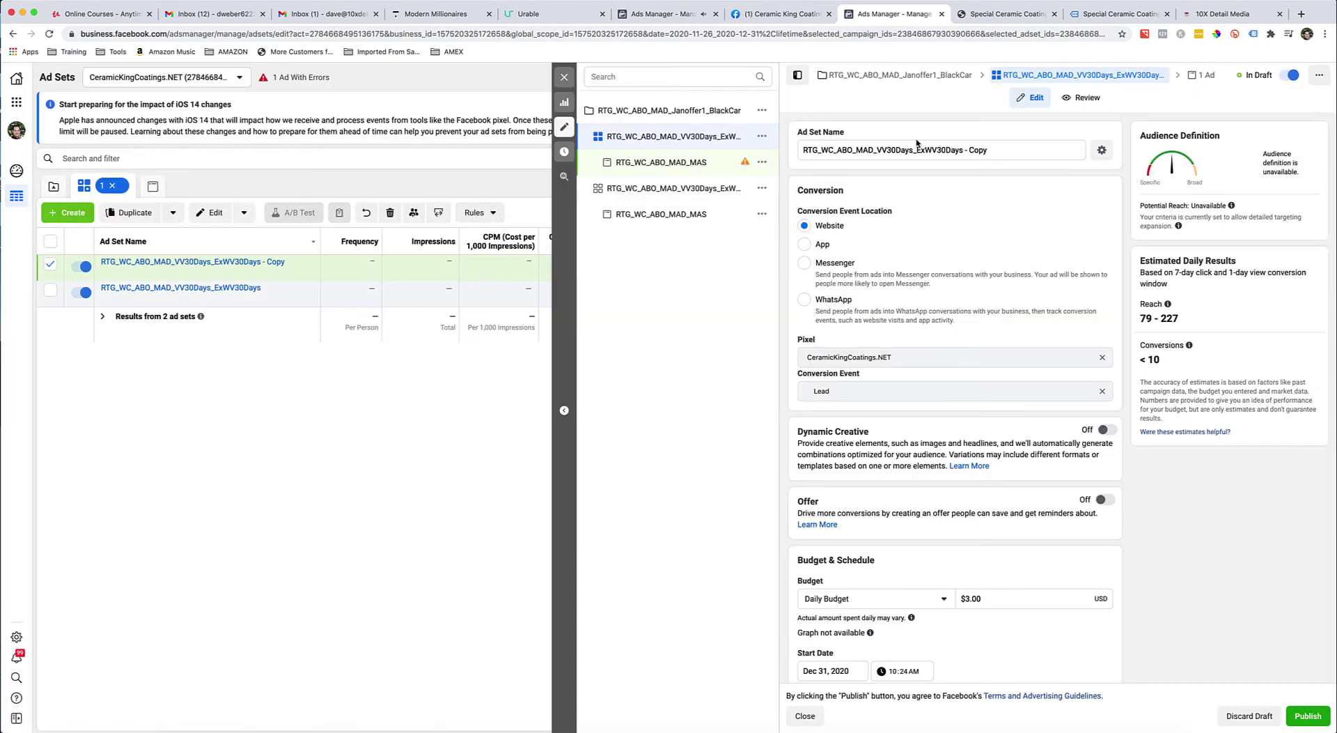
Rename the duplicated ad set as RTG_WC_ABO_MAD_WV30Days _EXLeads
left_click_drag(1006, 149, 886, 147)
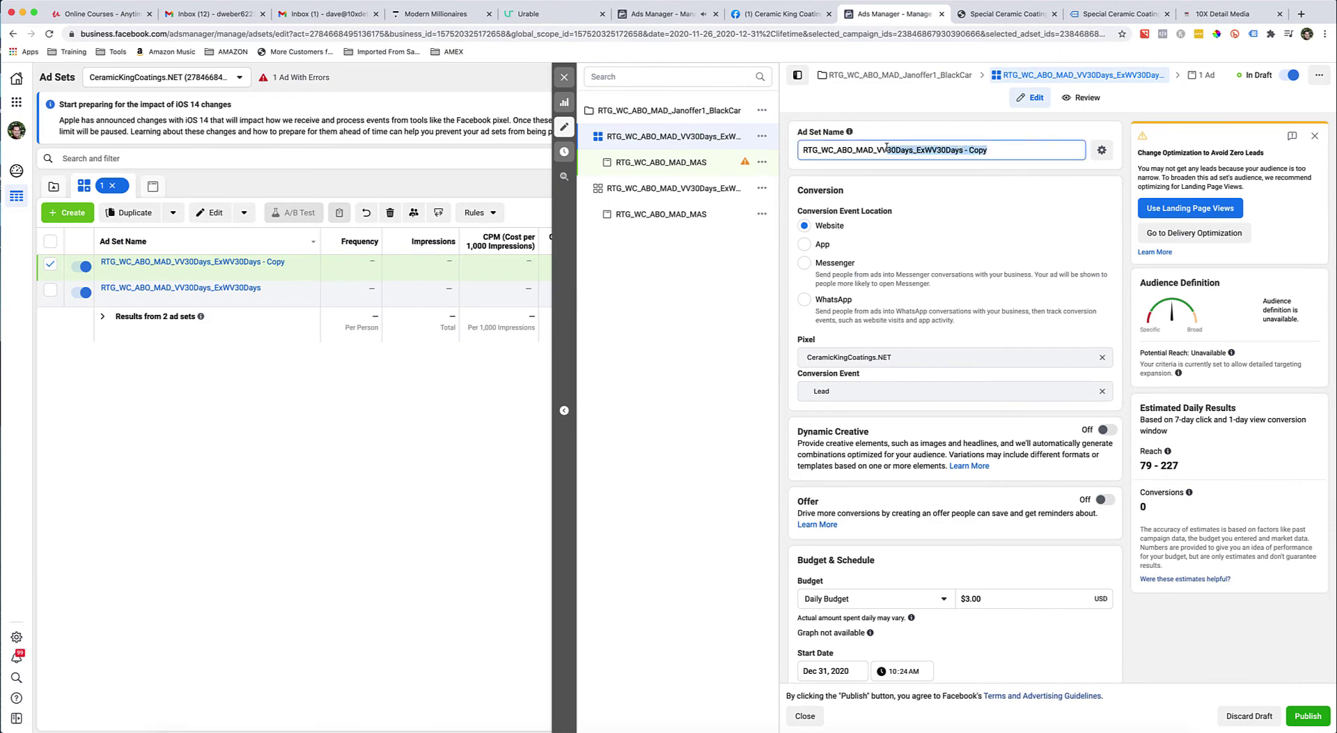
left_click(933, 149)
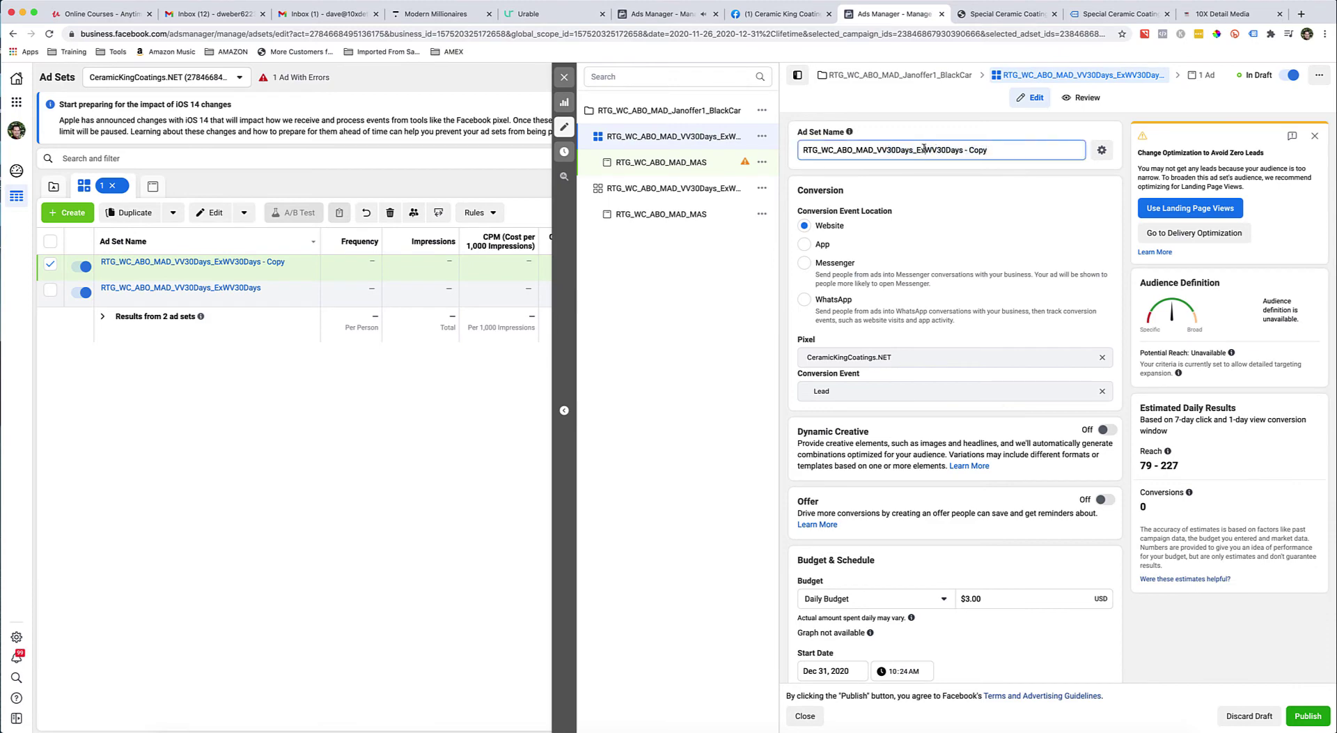
key("BackSpace")
key("BackSpace")
key("BackSpace")
key("BackSpace")
key("BackSpace")
key("BackSpace")
key("BackSpace")
key("BackSpace")
key("BackSpace")
key("BackSpace")
key("BackSpace")
Remove all three VV 75% video audiences from the copy's included audiences and WV- 30 Days from its excluded audiences
scroll(954, 163, "down", 5)
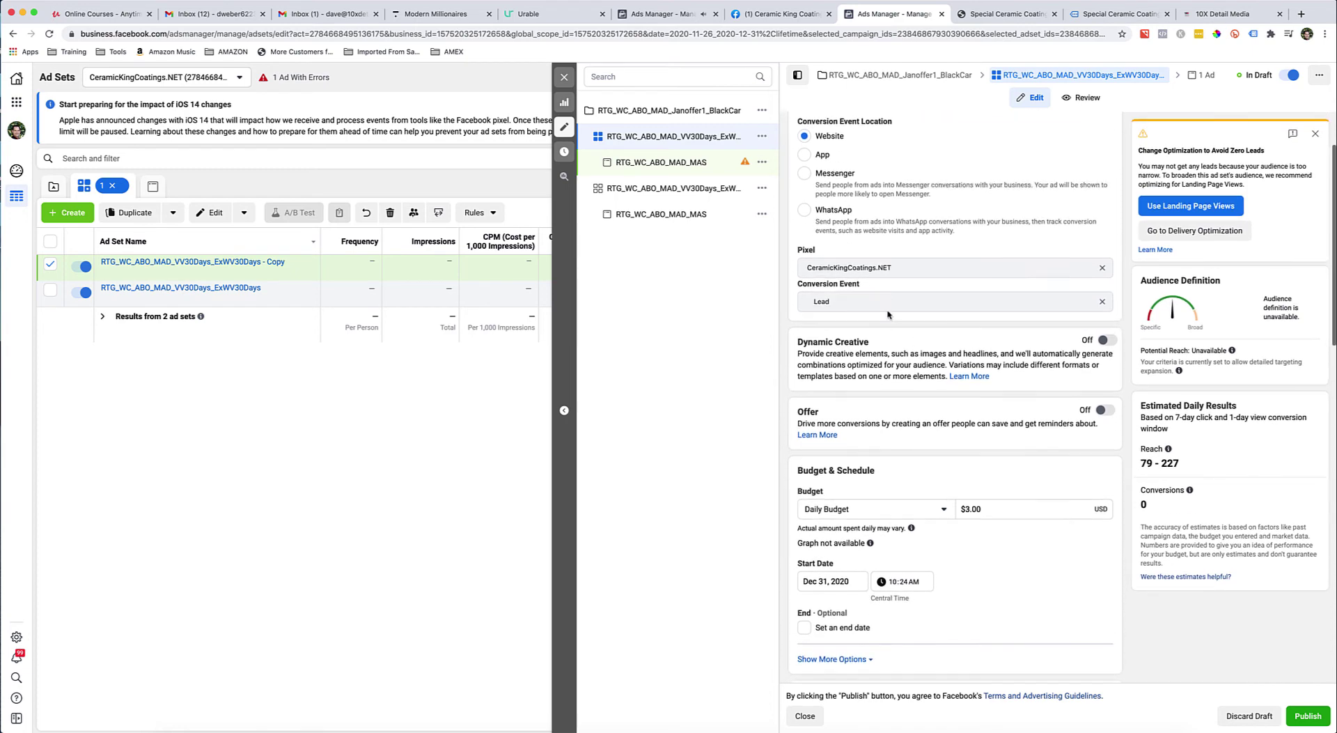
scroll(900, 313, "down", 3)
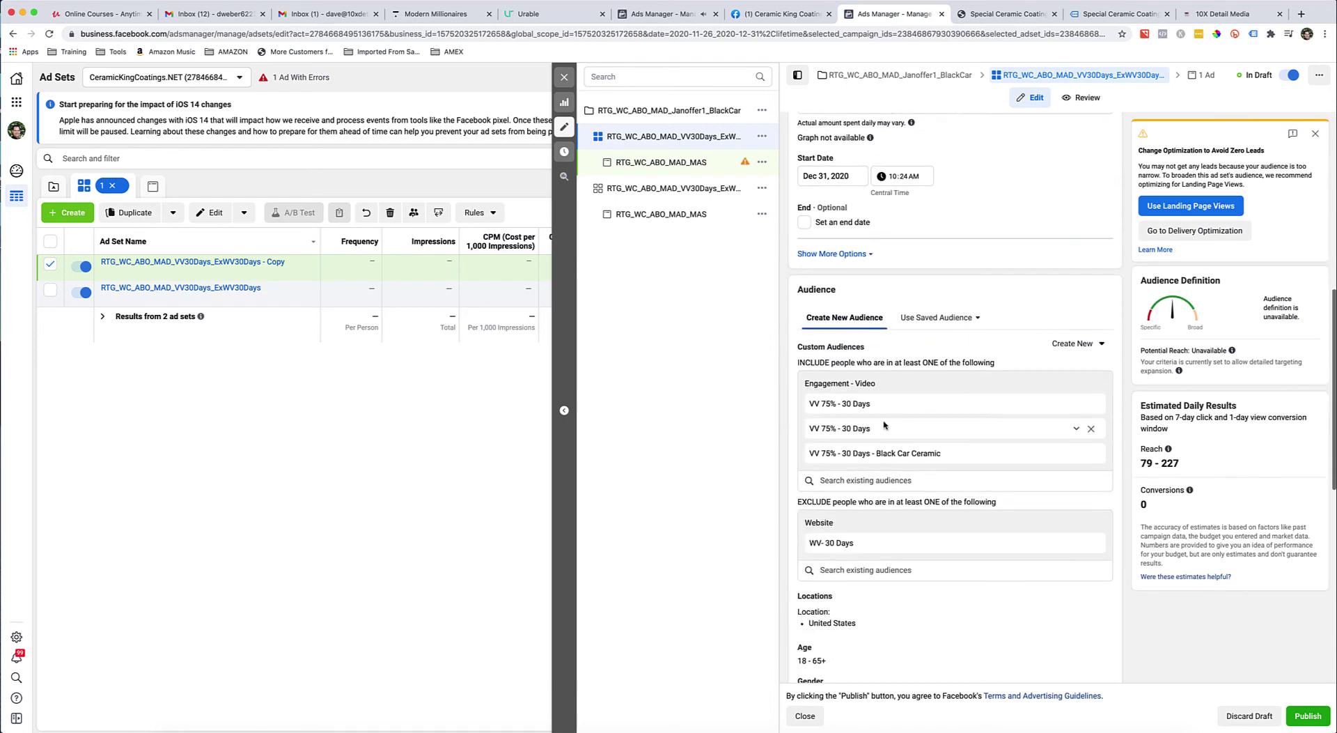
left_click(1092, 406)
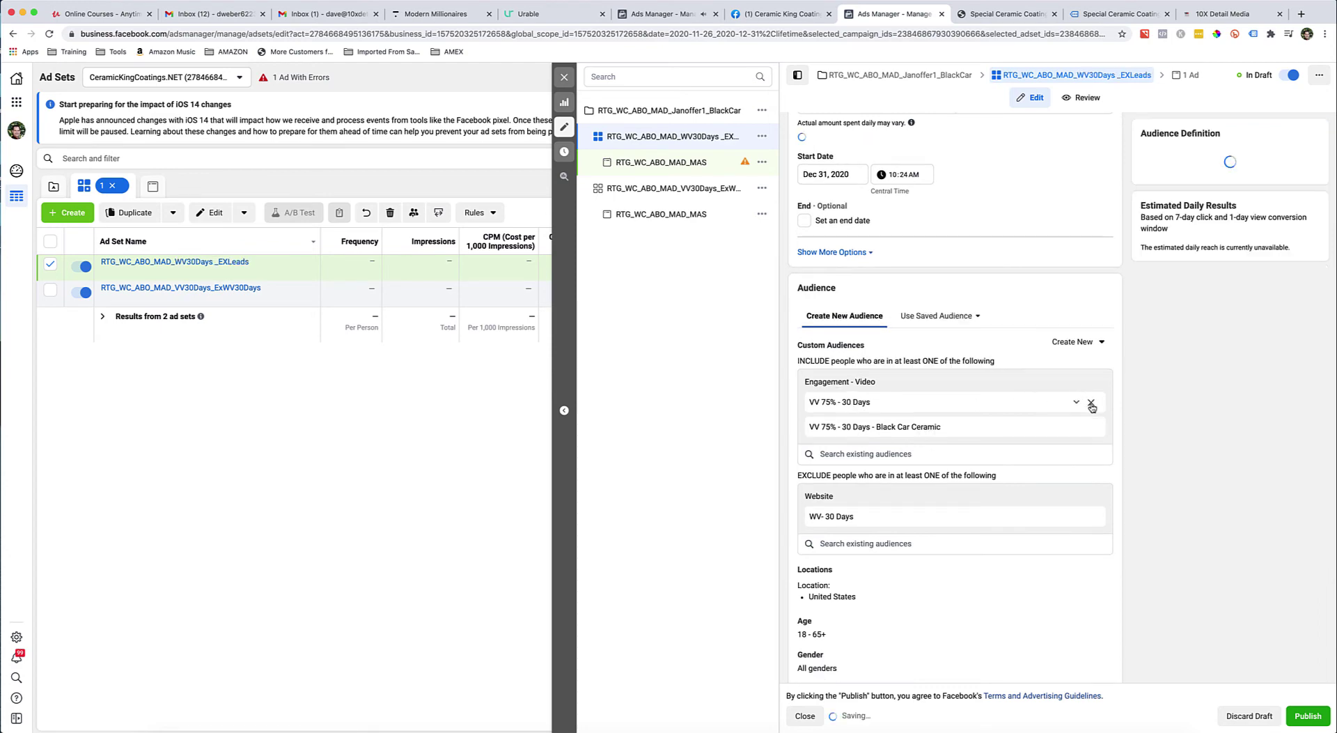
left_click(1091, 404)
left_click(1090, 403)
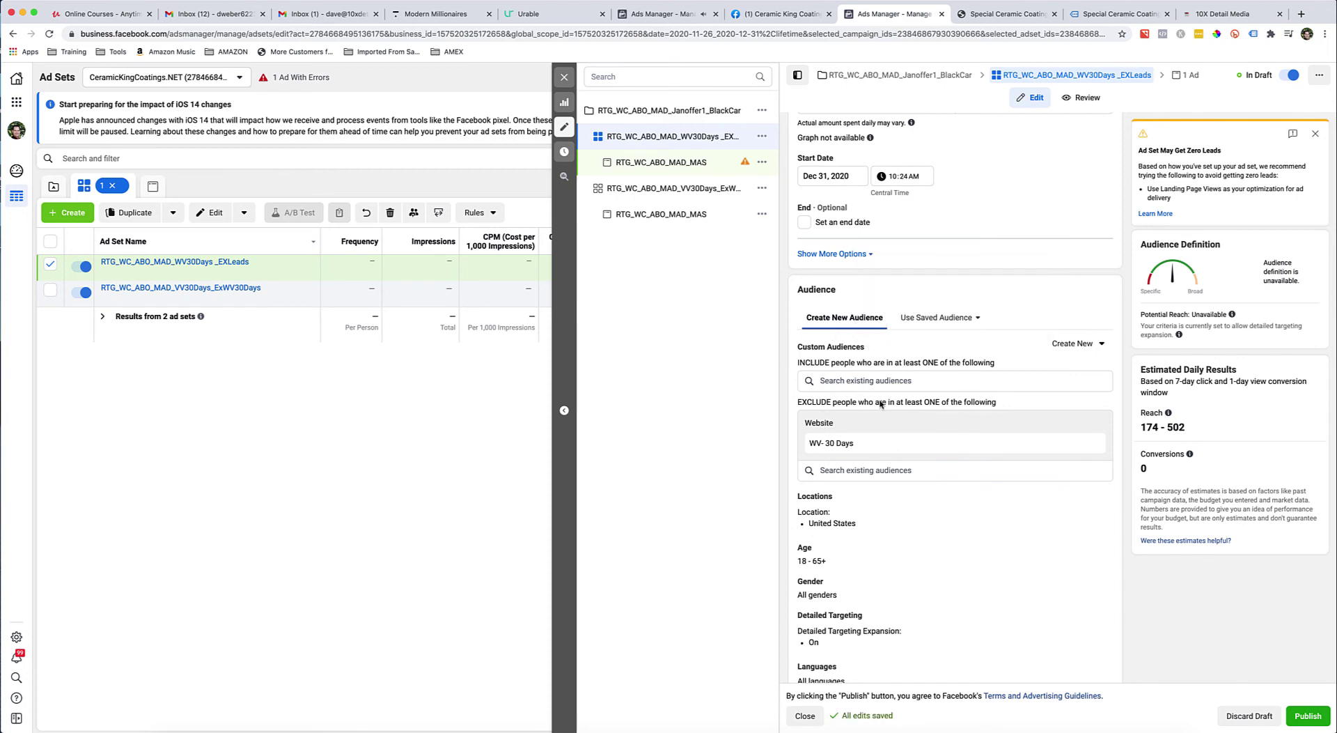
left_click(860, 382)
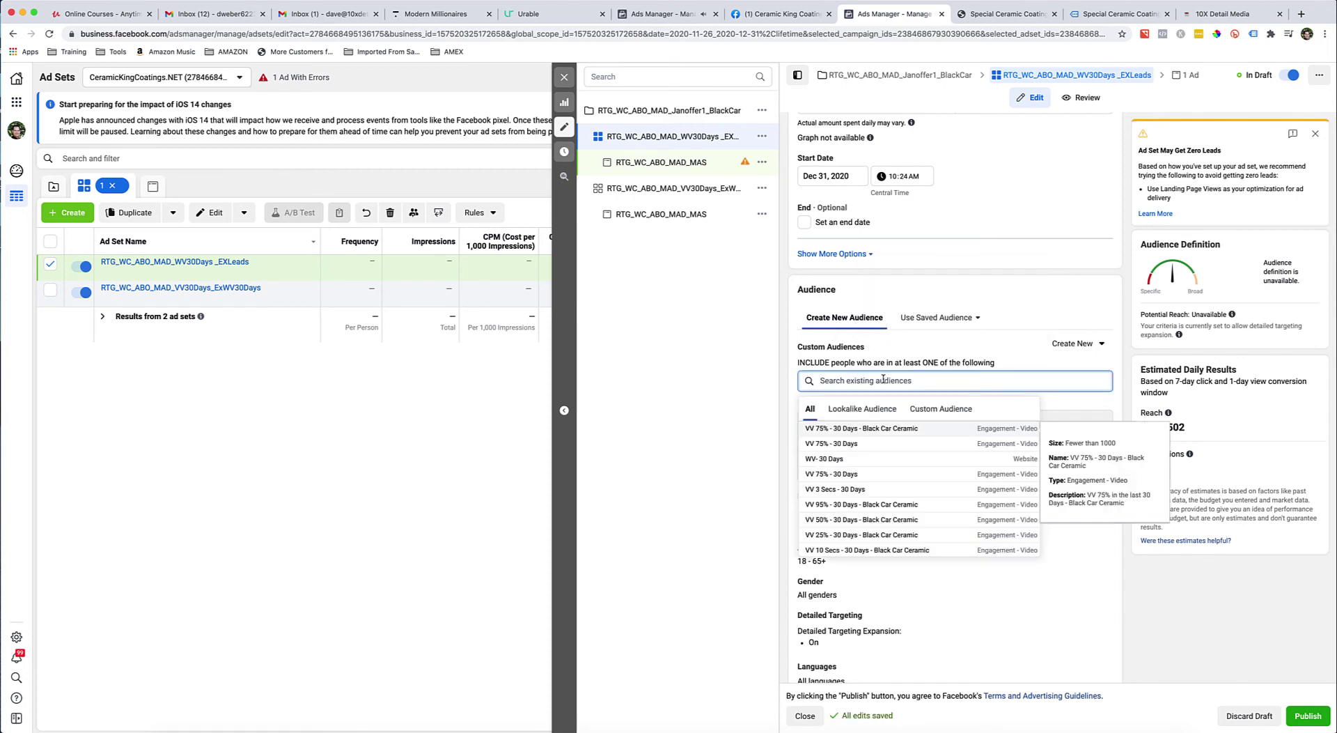
left_click(869, 456)
left_click(1091, 443)
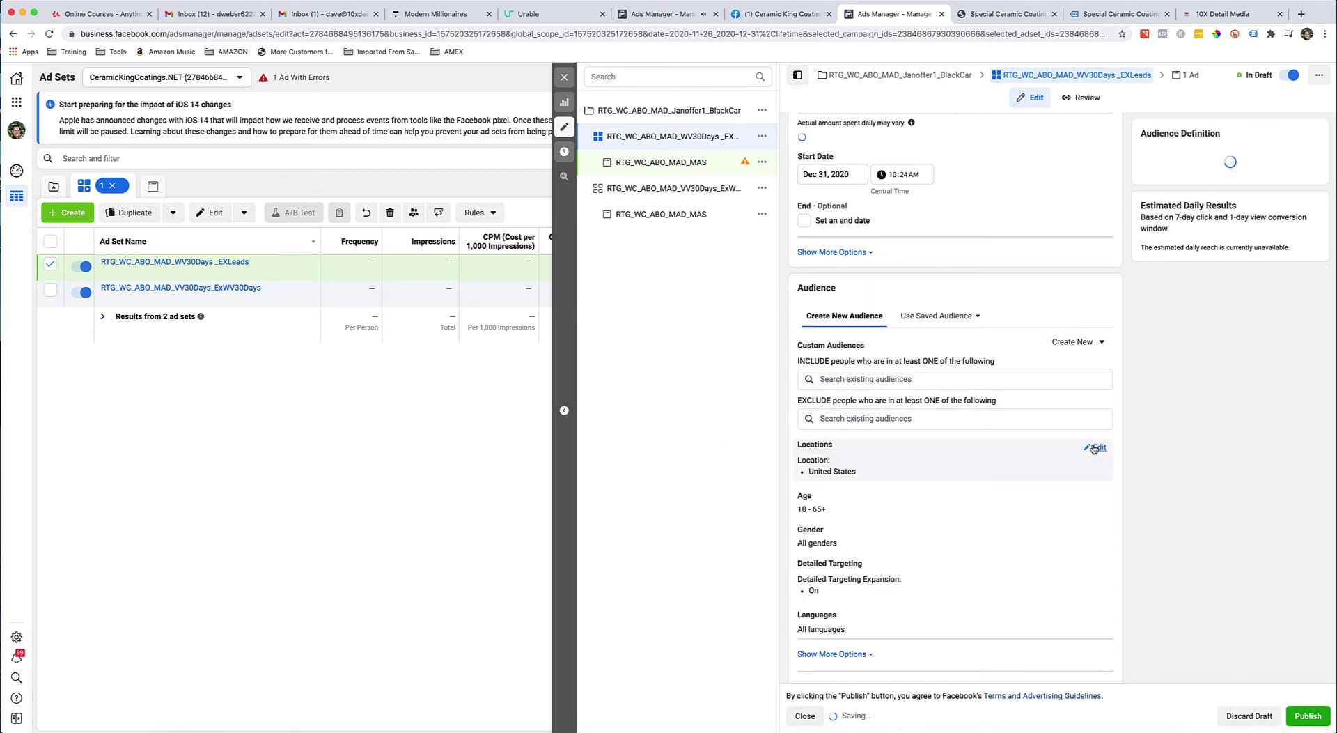
Search the existing audiences for "WV" and include the WV- 180 Days website audience in the duplicated ad set
left_click(865, 382)
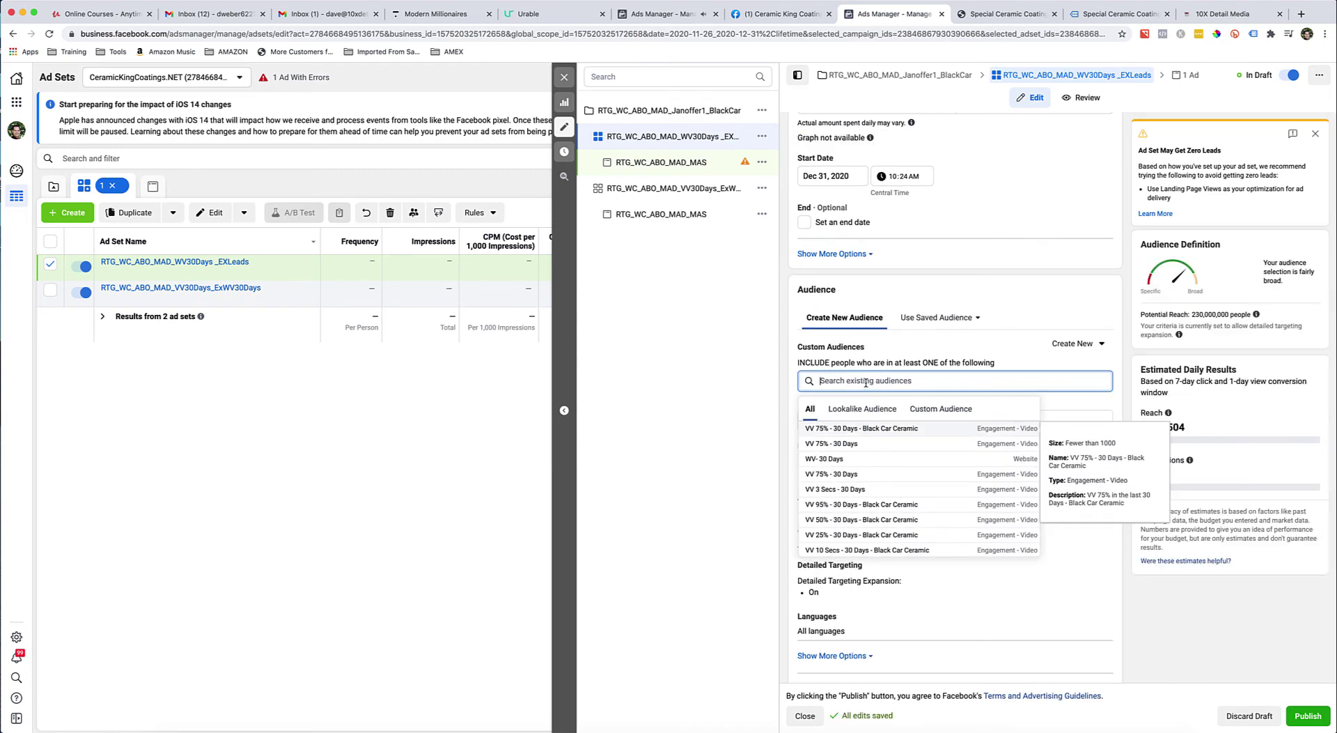
type("WV")
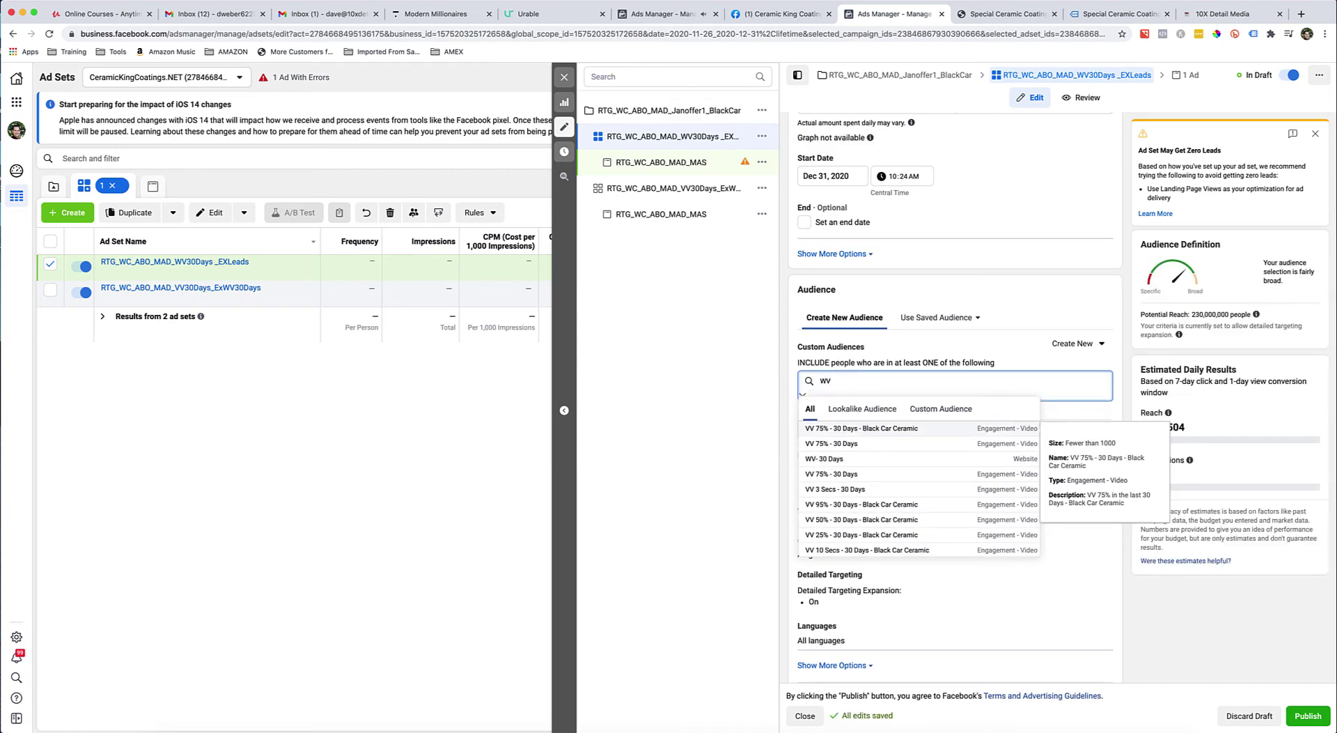
scroll(853, 438, "down", 3)
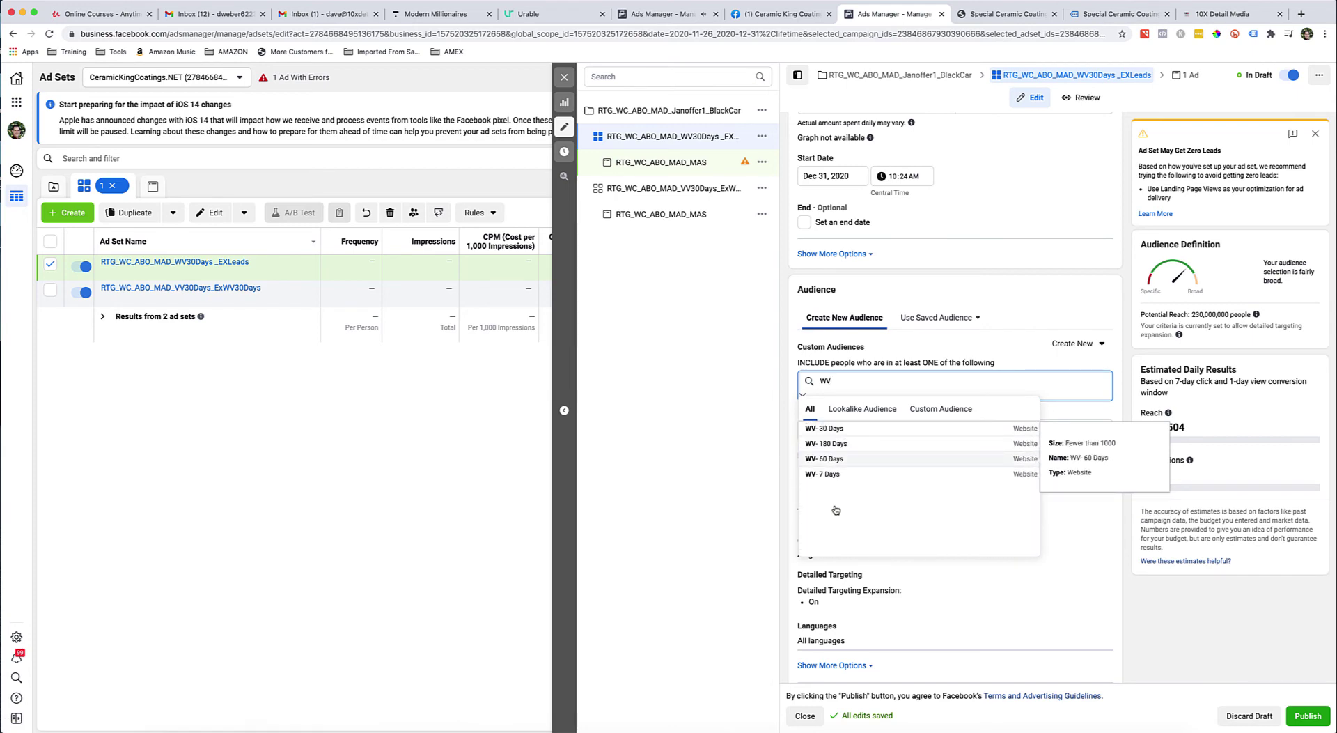
left_click(832, 444)
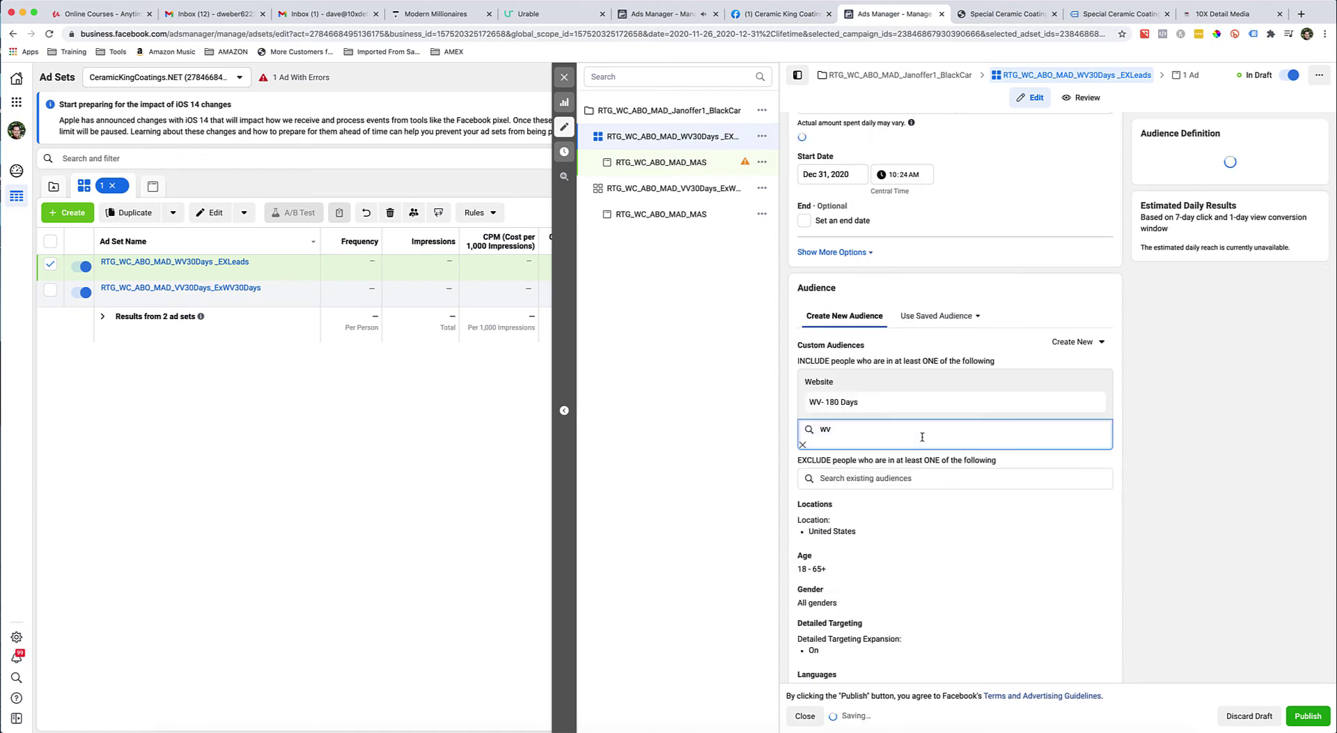
Search the existing audiences for "Lea" and exclude the LEAD 180 website audience from the duplicated ad set
left_click(861, 476)
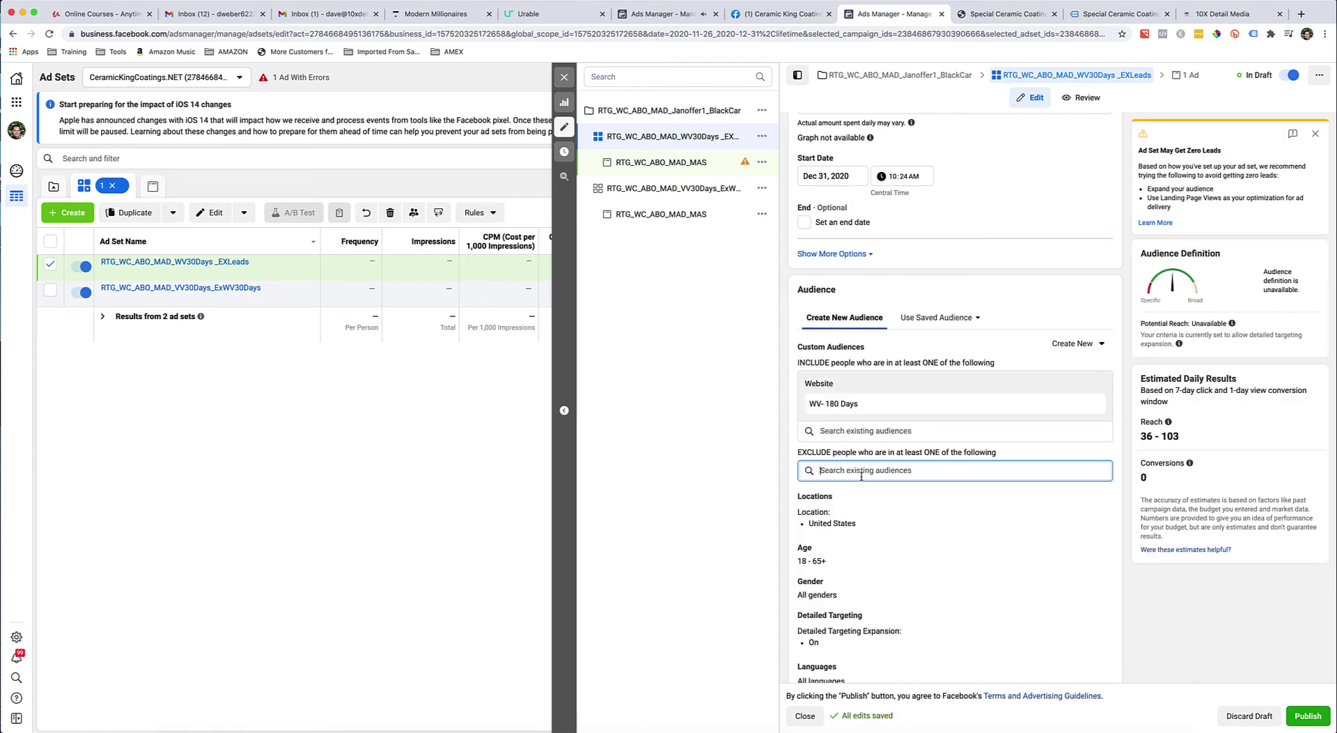
type("Lea")
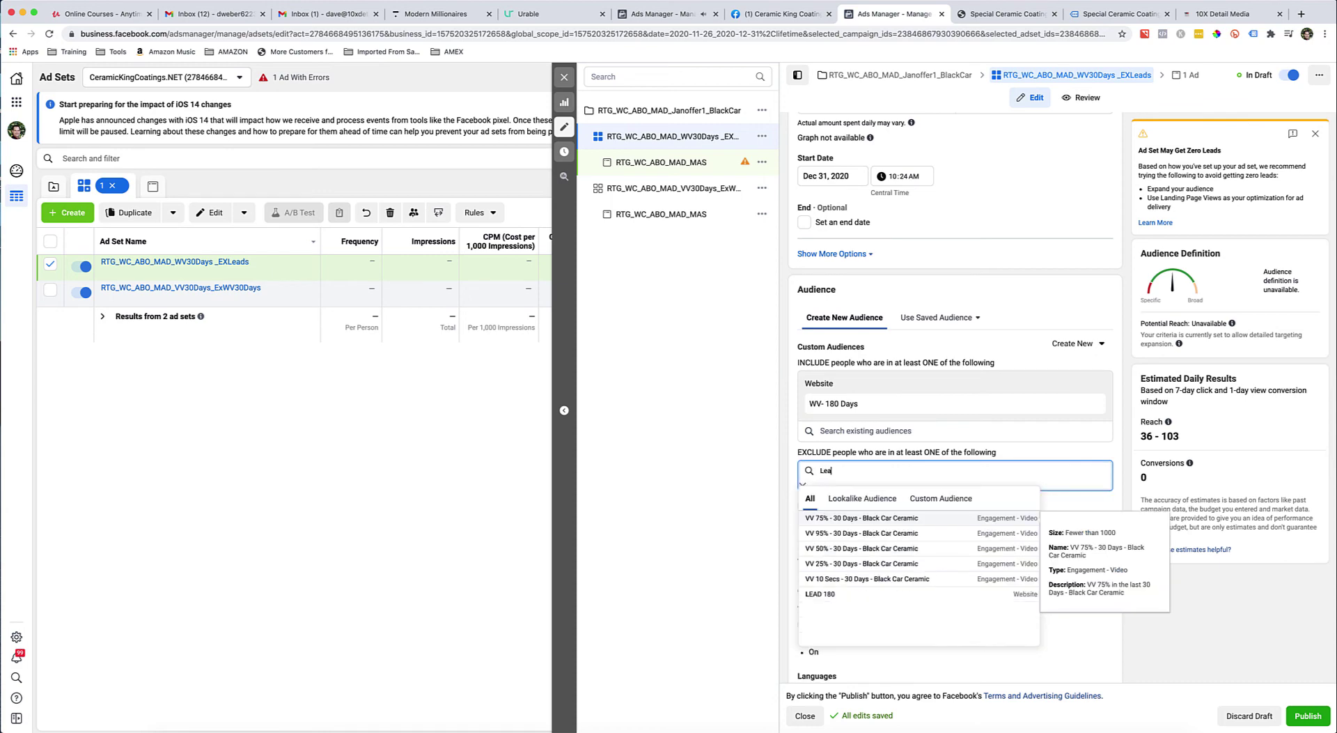
left_click(846, 519)
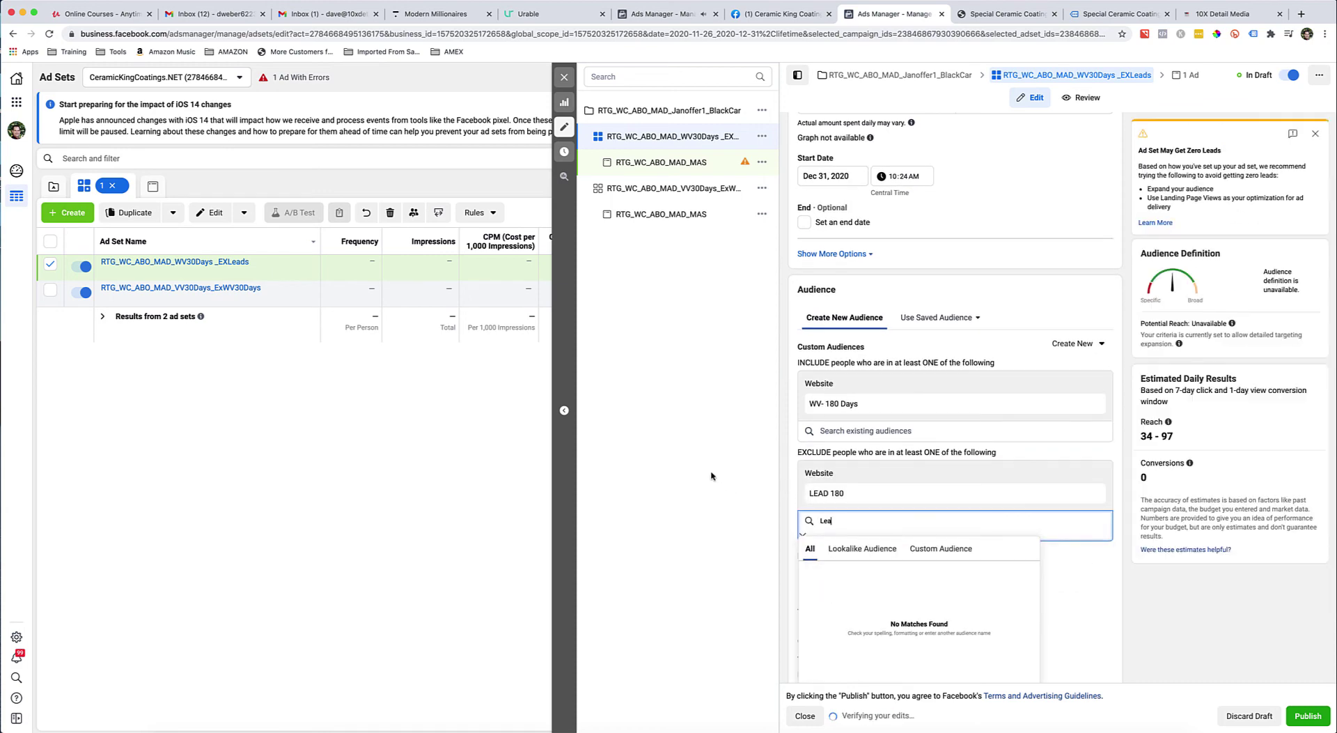
left_click(717, 477)
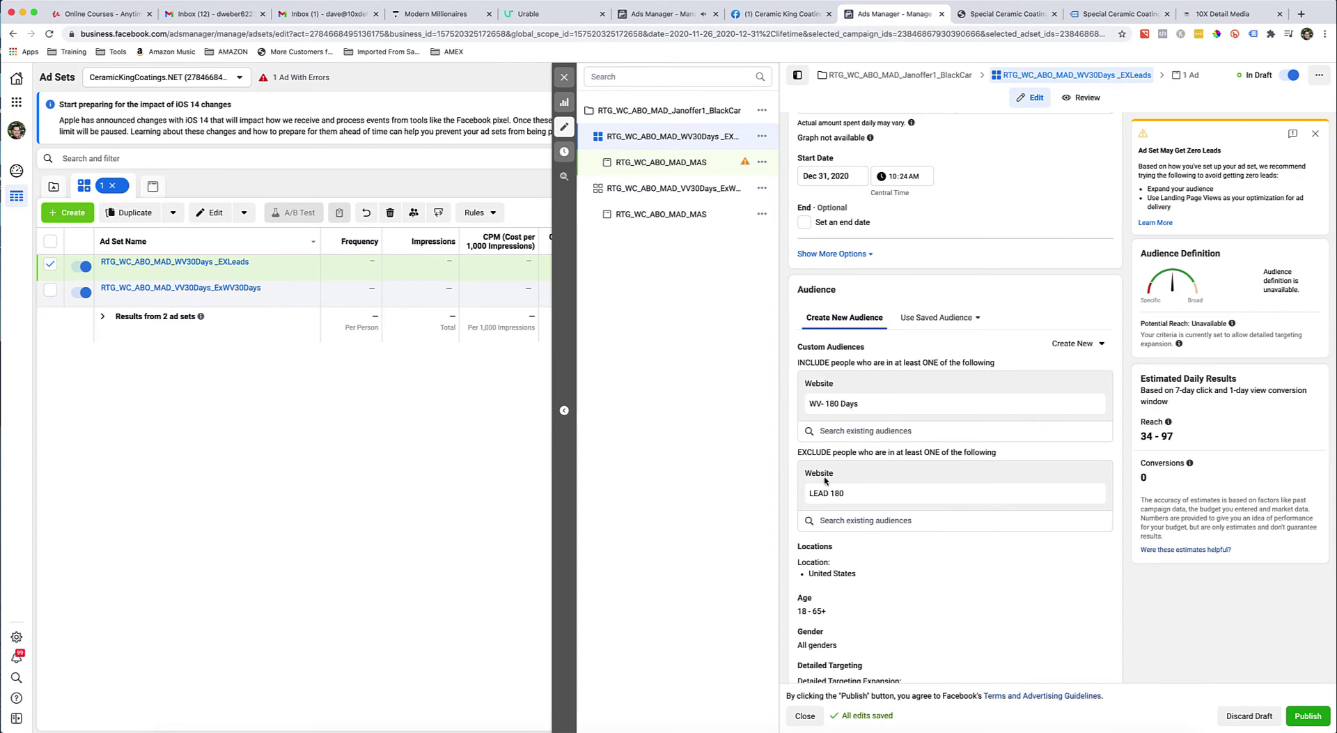
Rename the duplicated ad set as RTG_WC_ABO_MAD_WV180_EXLeads180 to match its included and excluded audiences
scroll(968, 508, "up", 10)
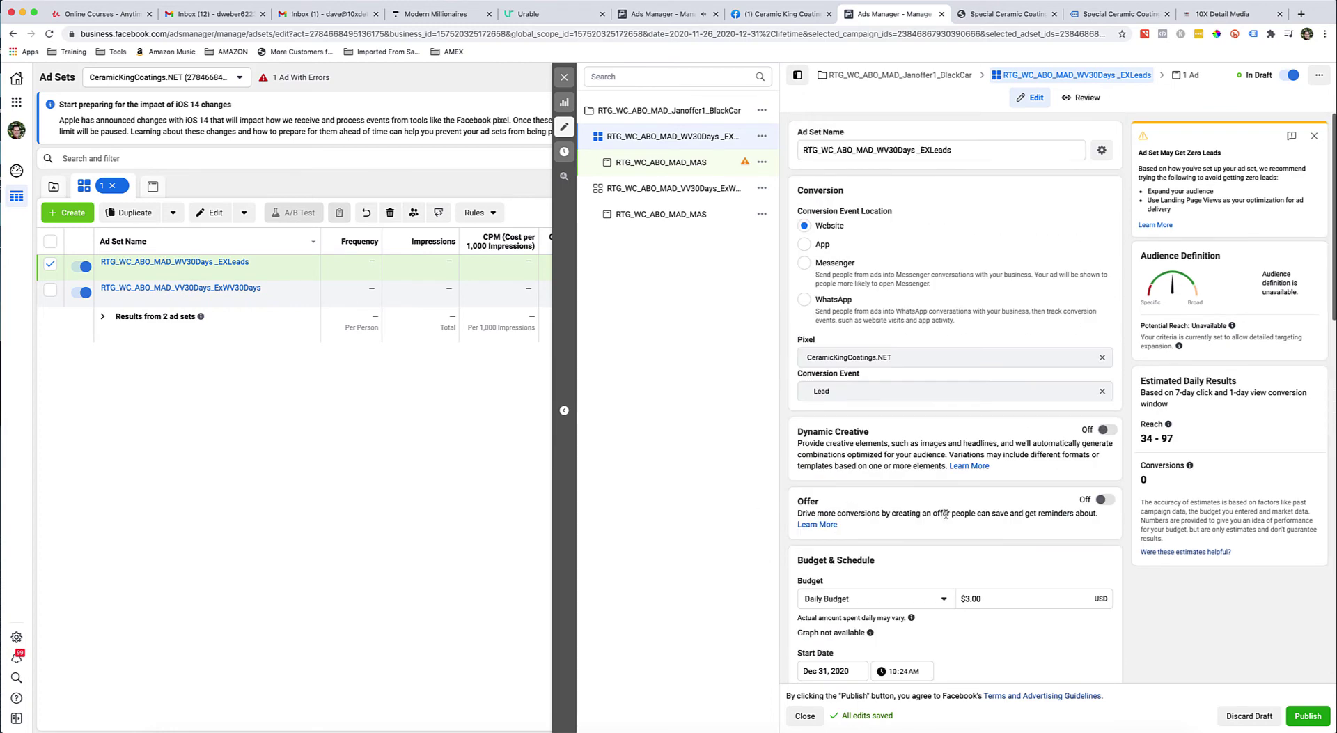
left_click_drag(956, 157, 915, 151)
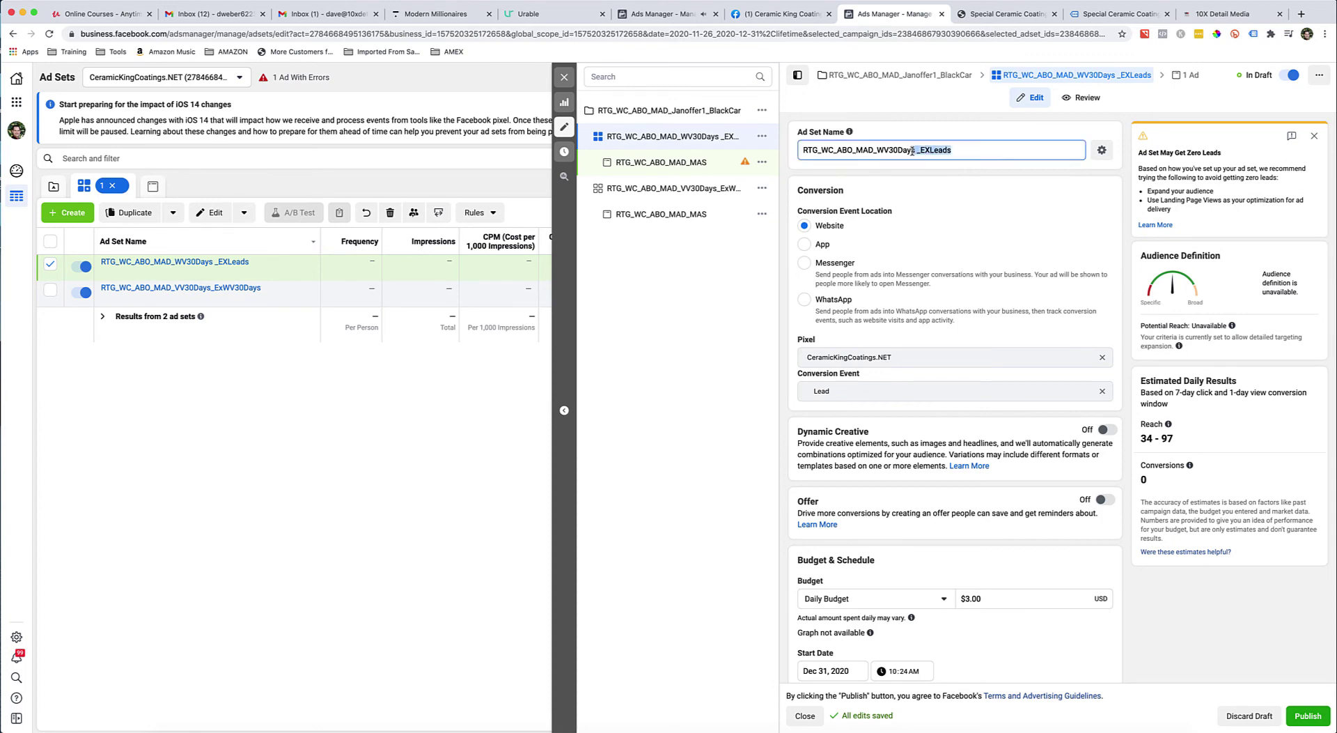
key("BackSpace")
key("BackSpace")
key("BackSpace")
scroll(963, 227, "down", 10)
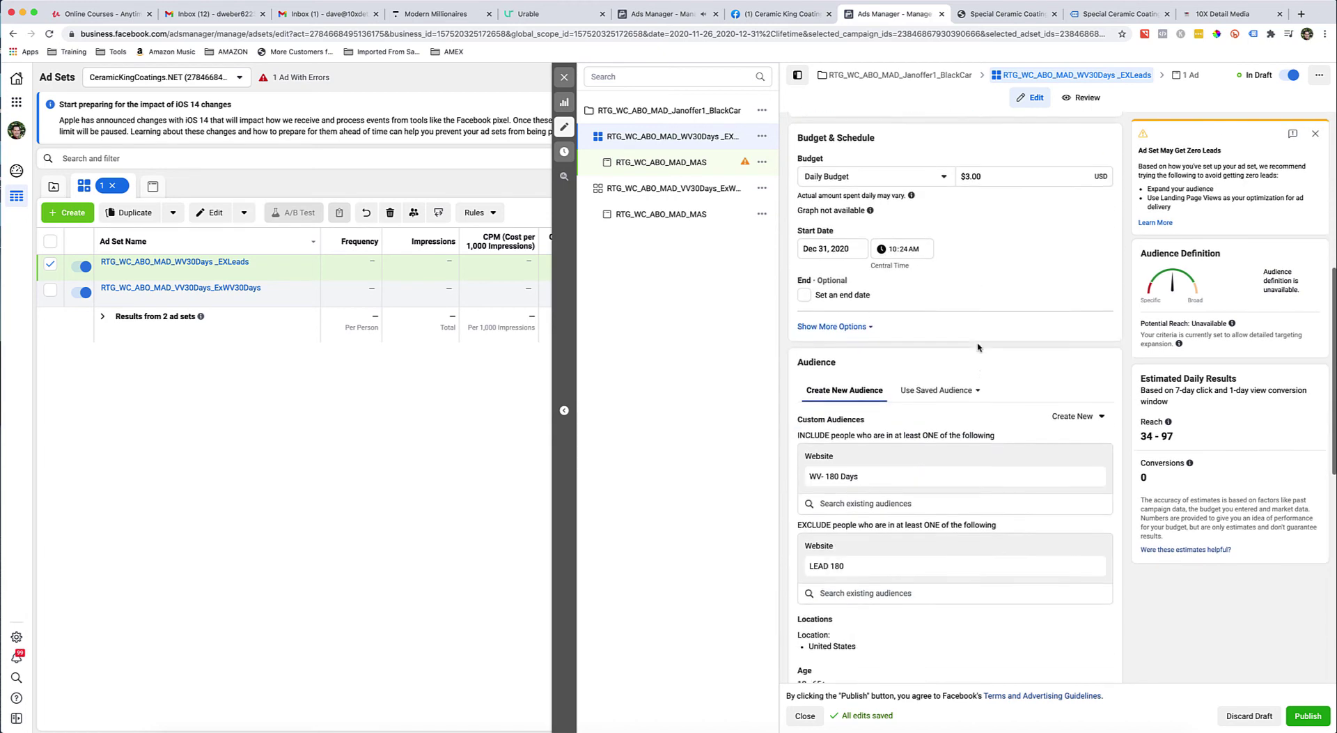
scroll(902, 377, "up", 10)
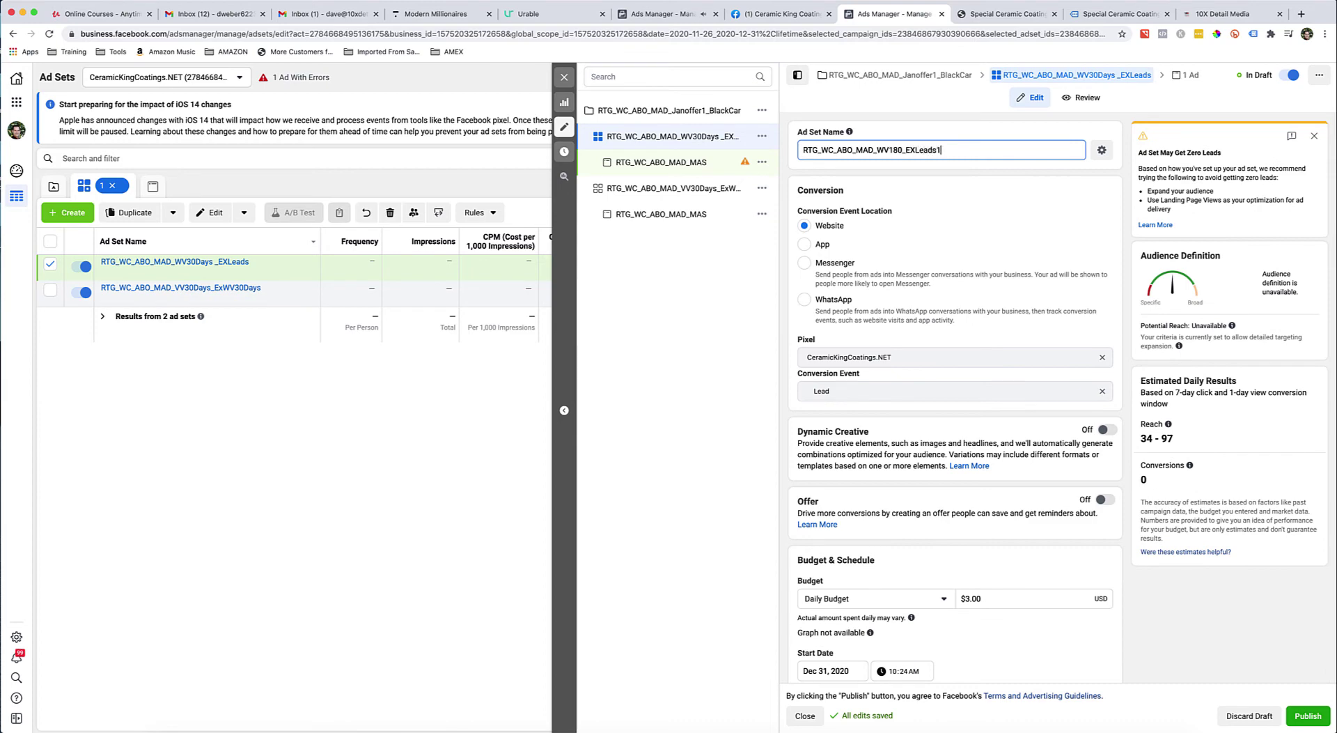
Review the remaining ad set settings and the RTG_WC_ABO_MAD_MAS ad inside it, and publish both
scroll(1065, 476, "down", 20)
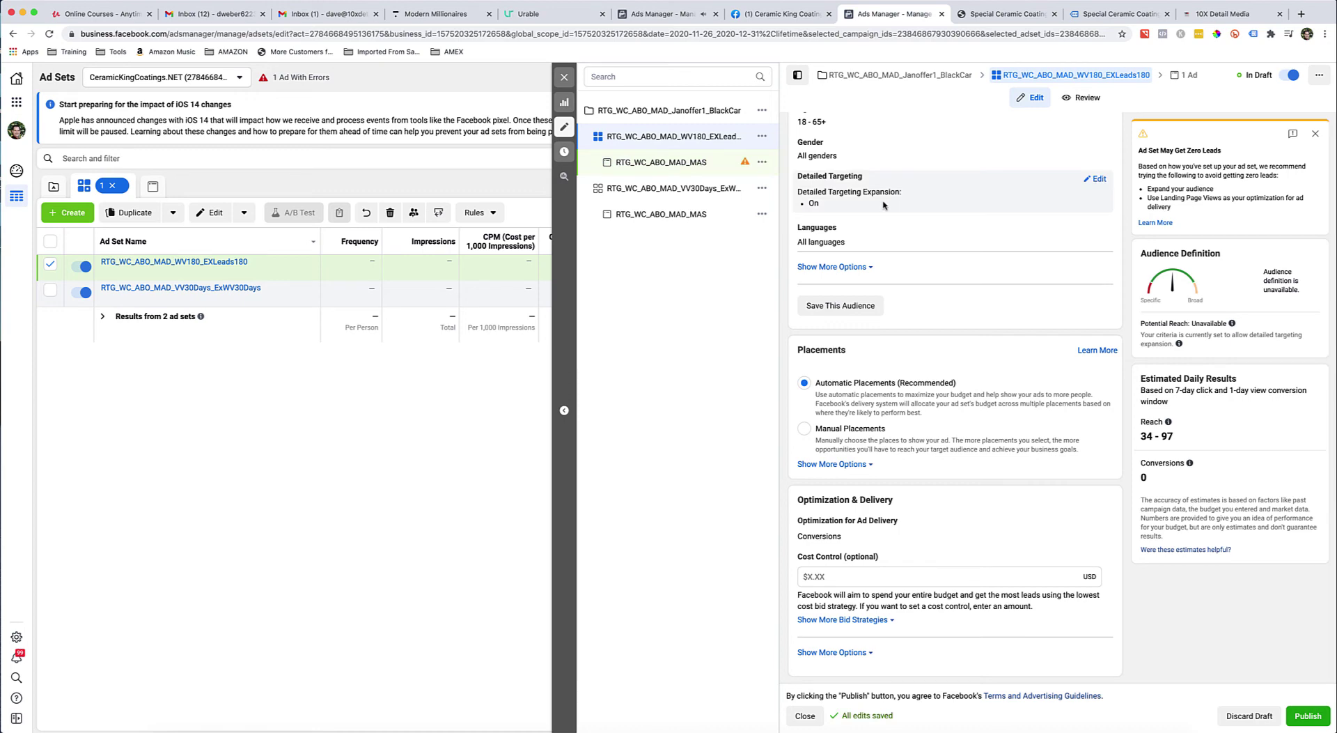
left_click(671, 166)
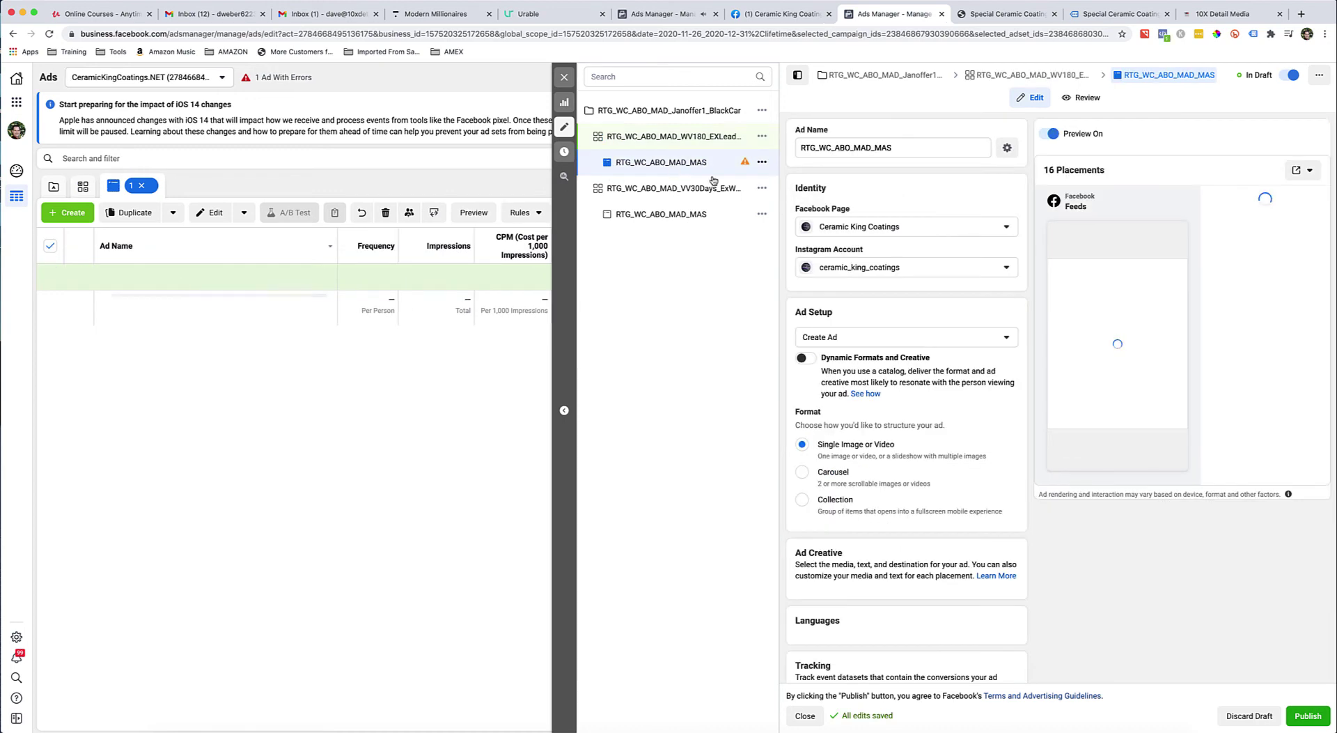
scroll(953, 369, "down", 10)
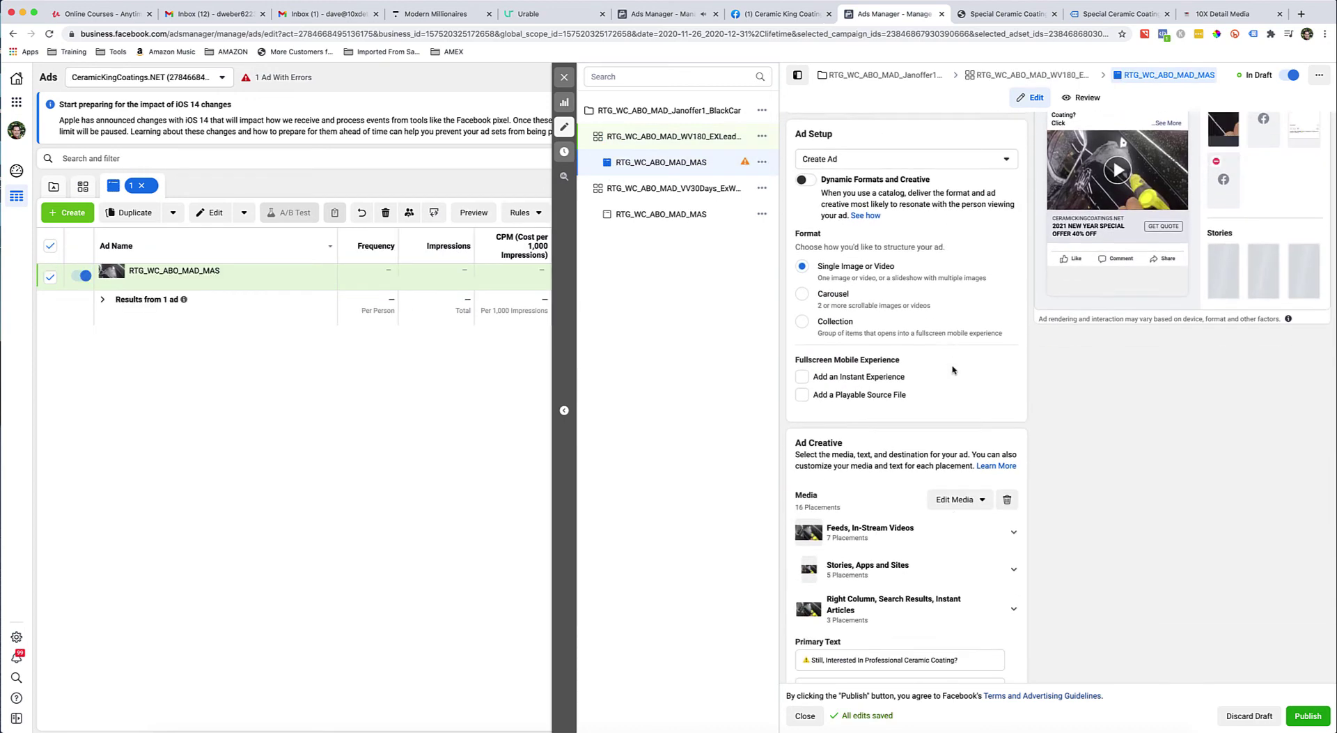
scroll(953, 369, "down", 5)
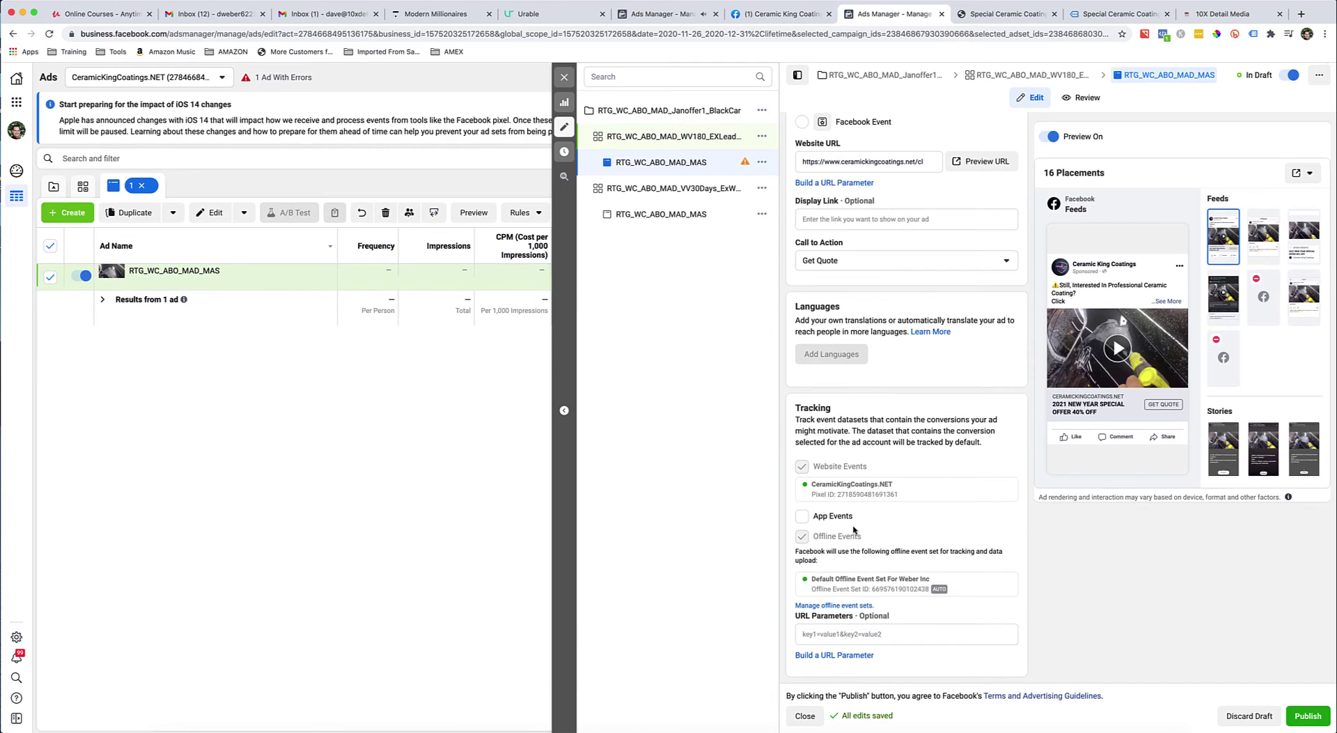
scroll(856, 529, "up", 10)
left_click(1322, 724)
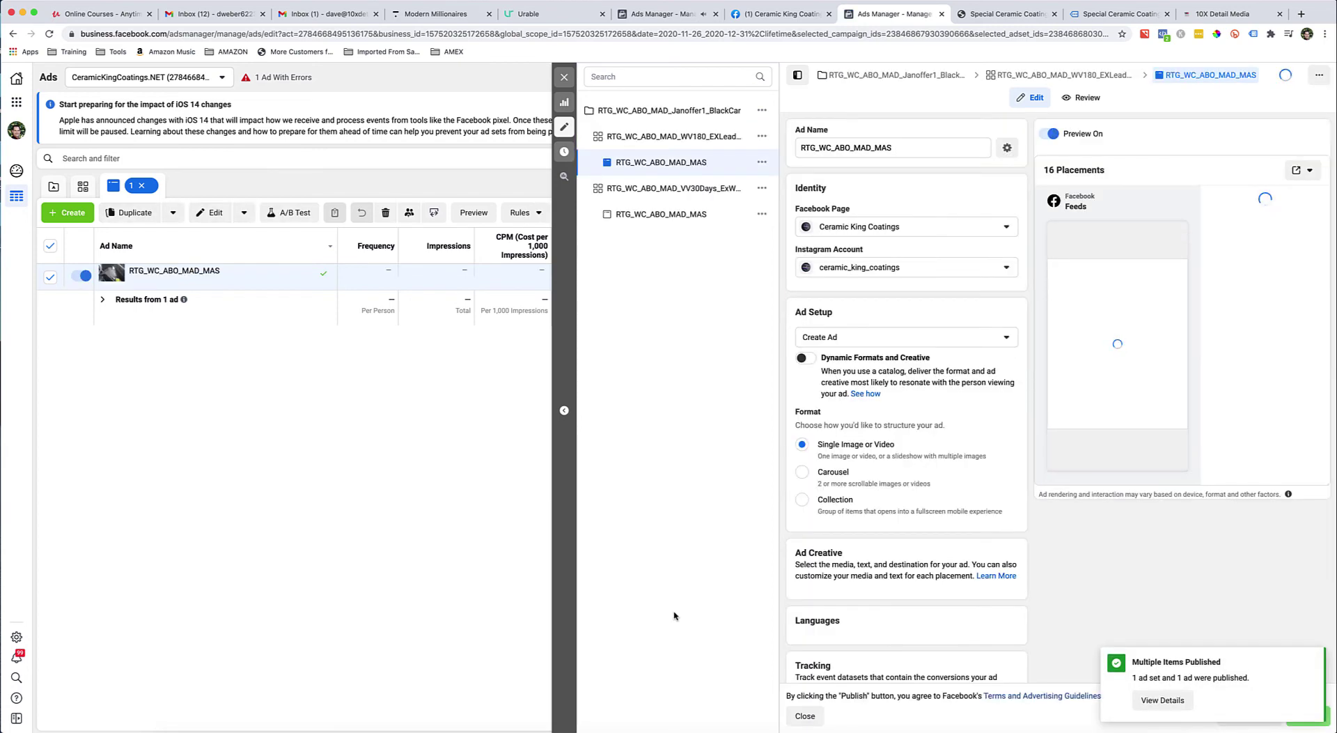
Close the ad editor, return to the full campaign list and deselect the RTG_WC_ABO_MAD_Janoffer1_BlackCar campaign
left_click(564, 78)
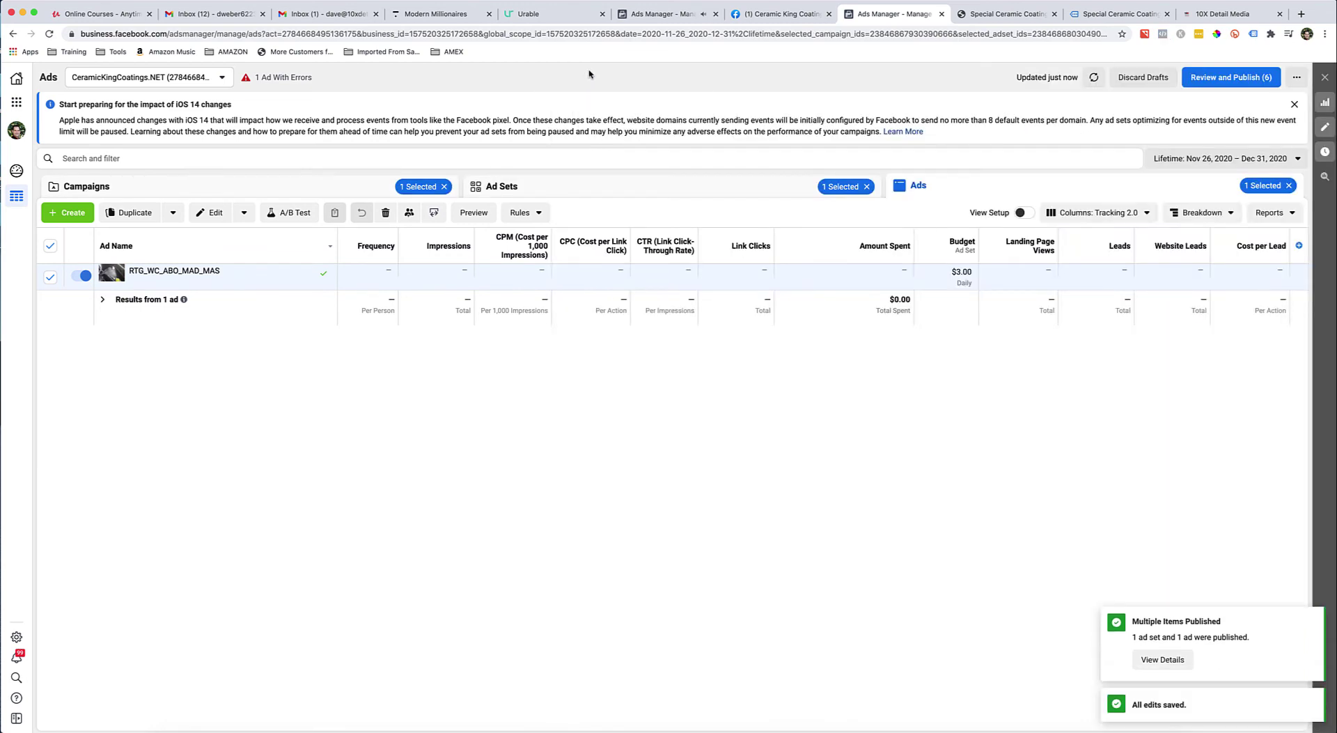
left_click(256, 189)
left_click(50, 265)
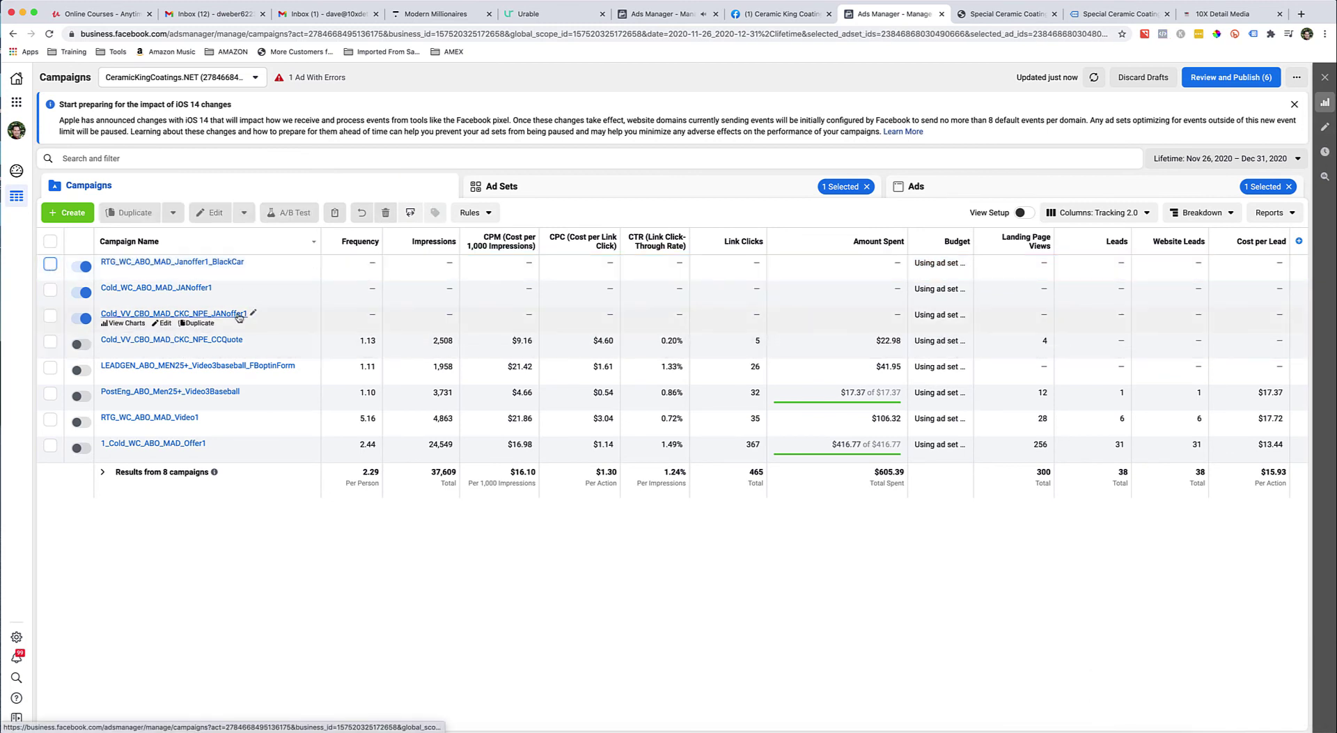
Examine the Ceramic King Coatings Facebook post and the post ID in its address, and return to Ads Manager
left_click(791, 14)
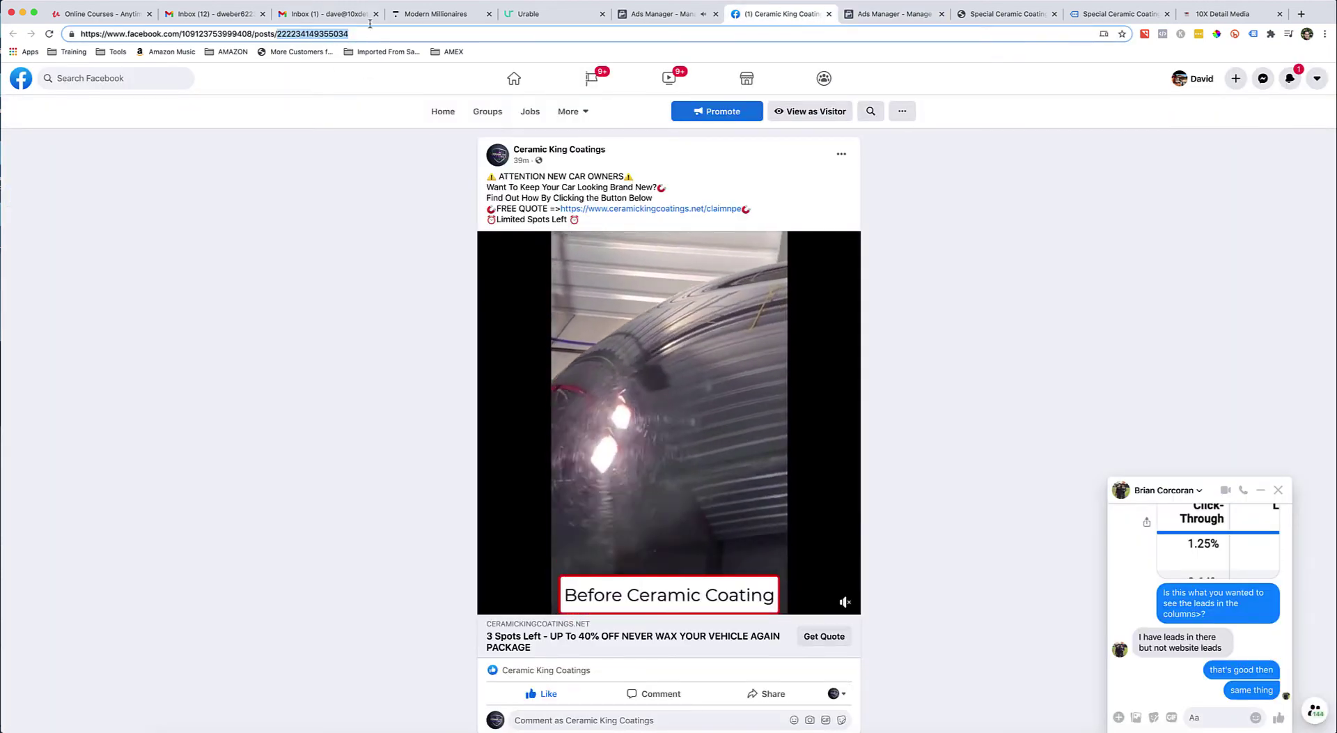
left_click(301, 34)
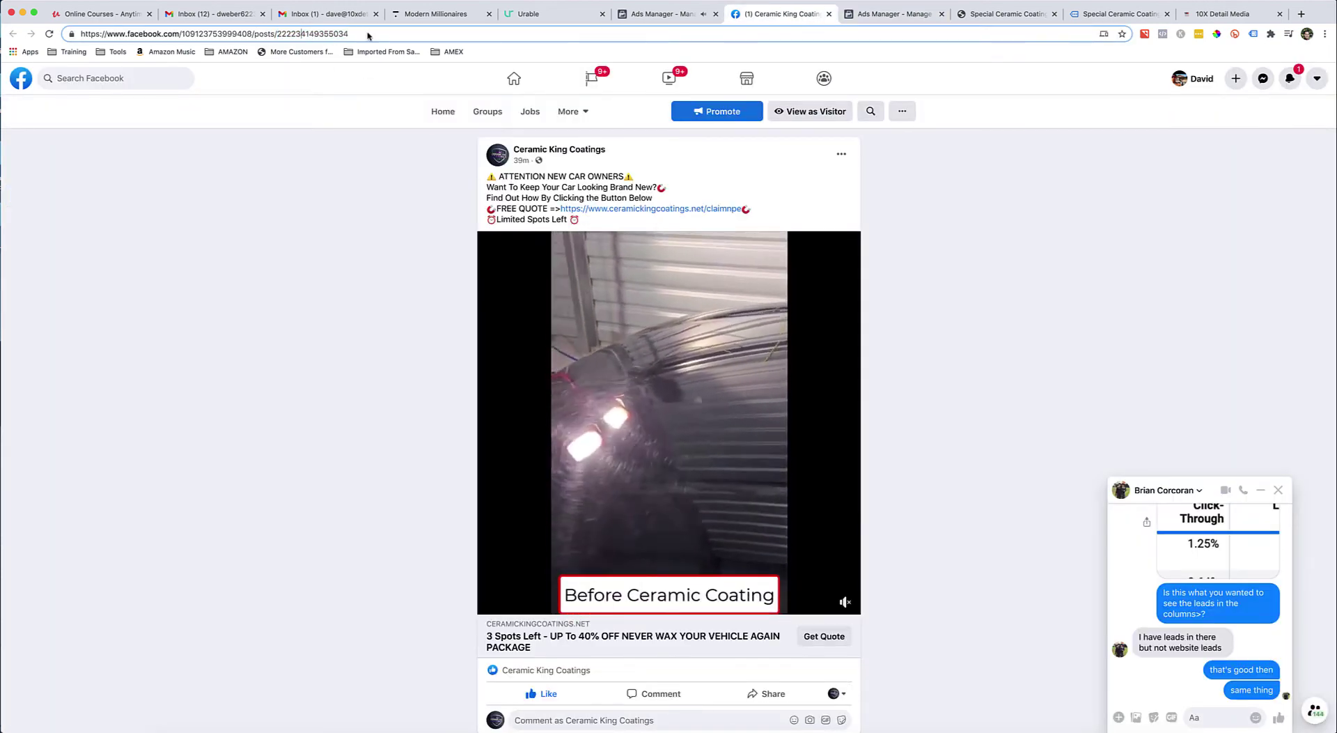
left_click(893, 14)
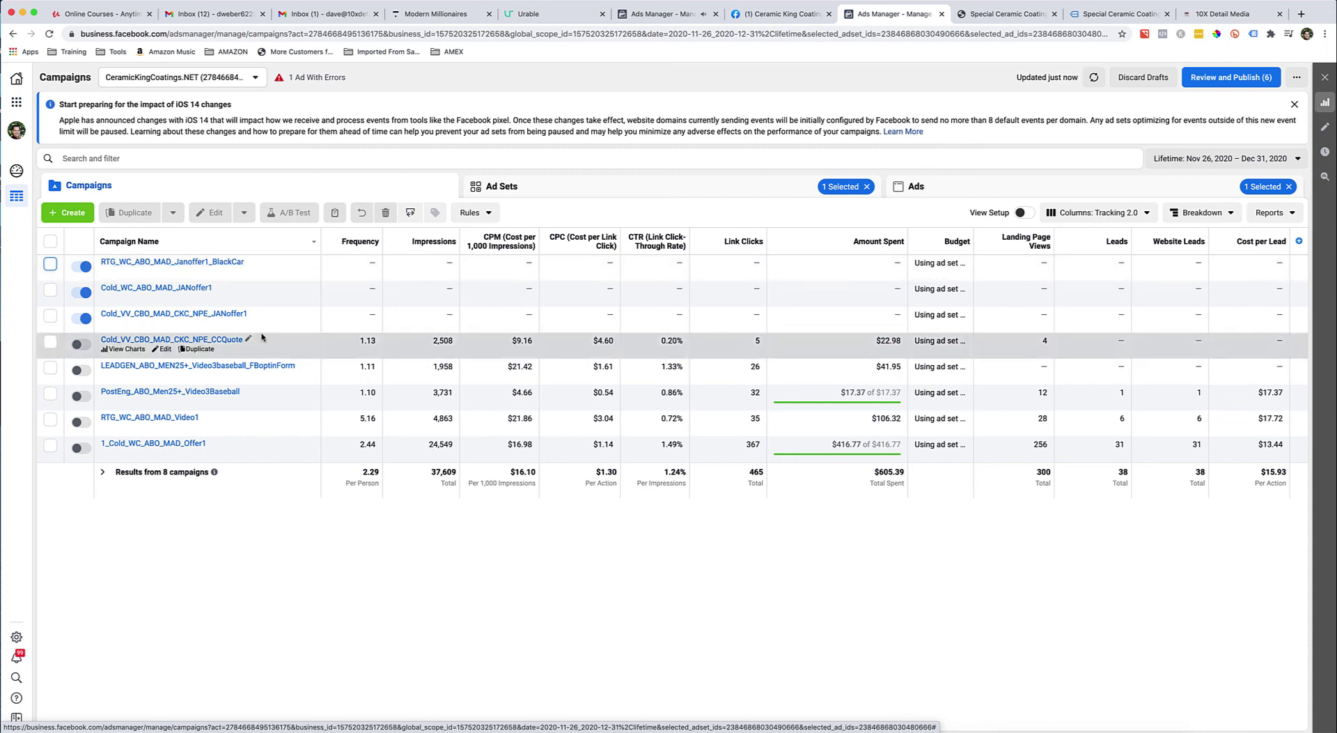
Open the ad in RTG_WC_ABO_MAD_Video1's Video2PIC_VV75%_EX_WV30 ad set for editing and play its dice video in the feed preview
left_click(180, 417)
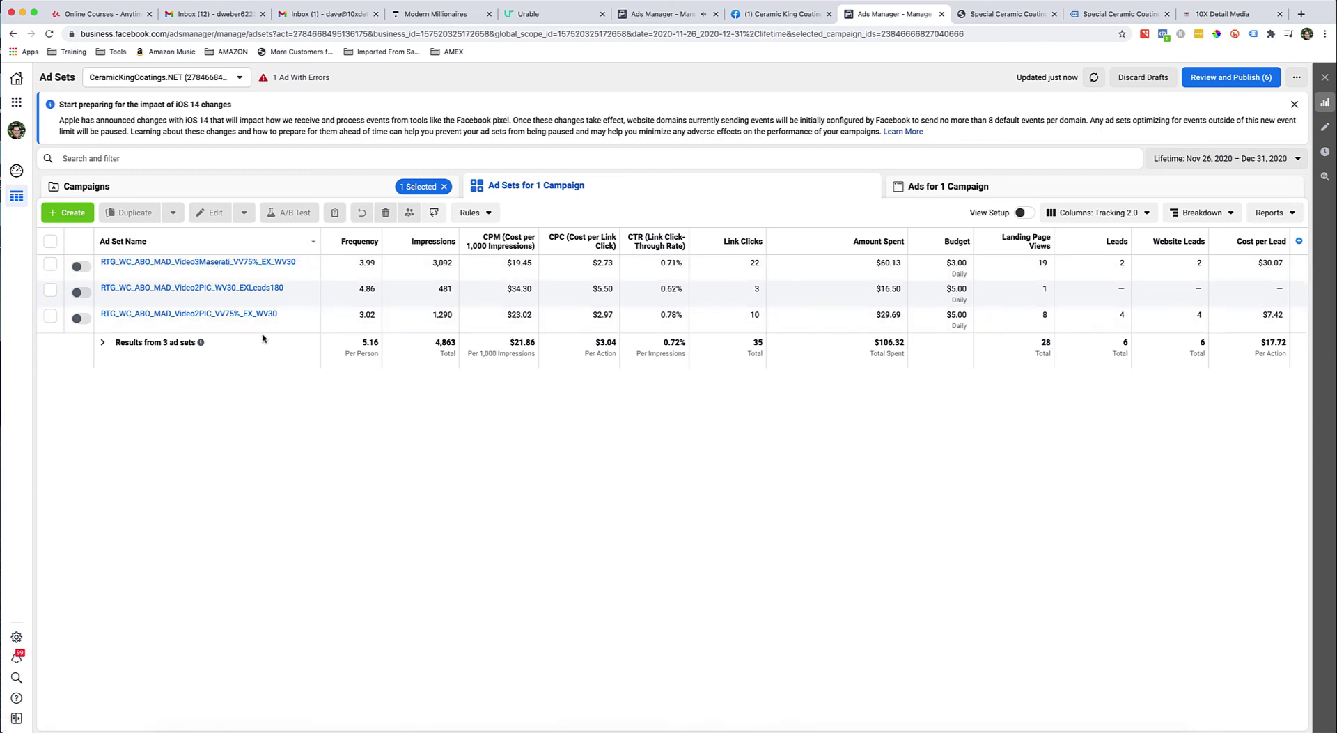
left_click(206, 314)
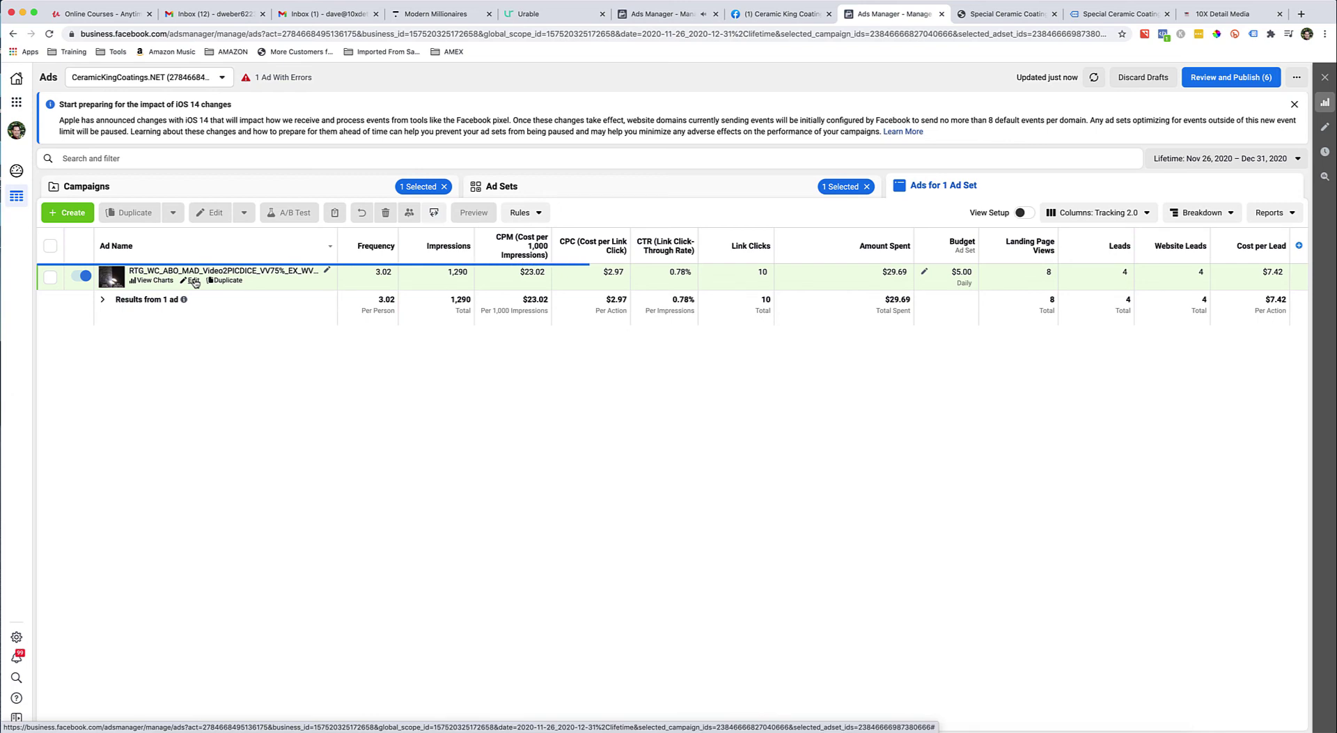
left_click(190, 280)
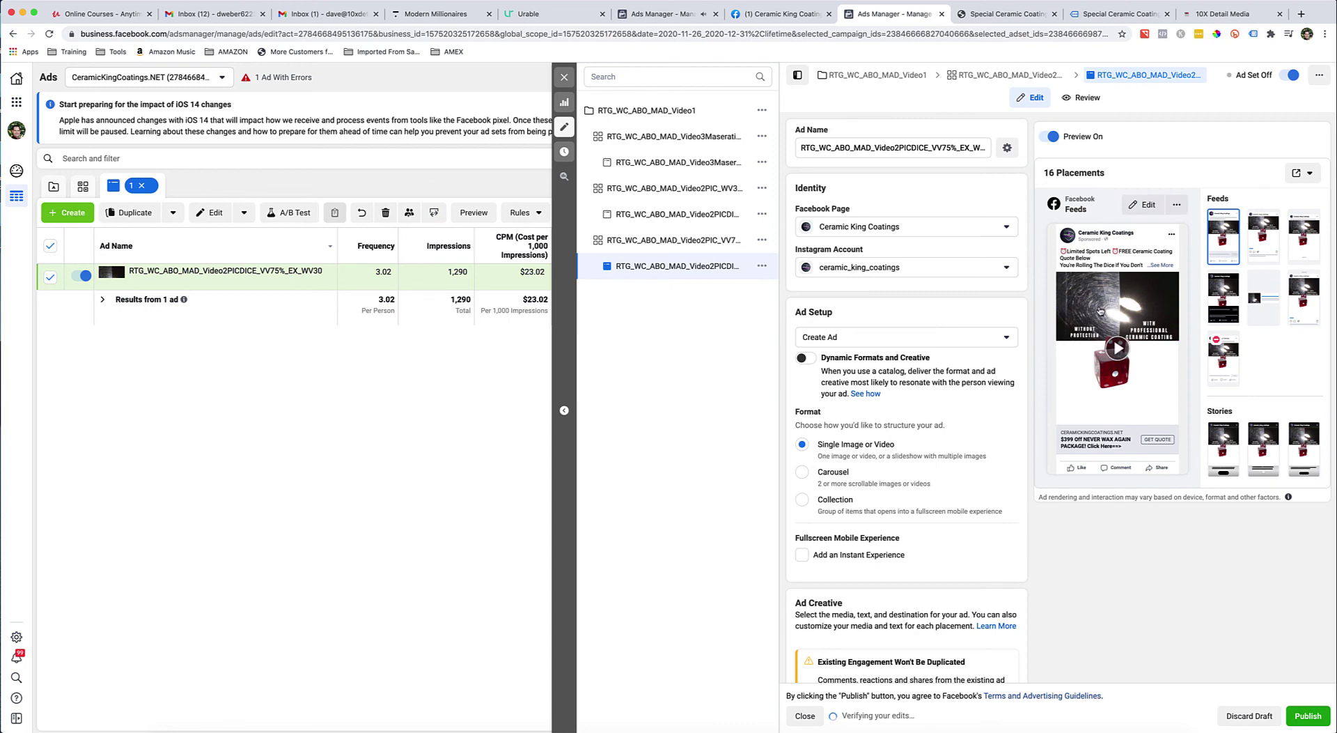
left_click(1117, 348)
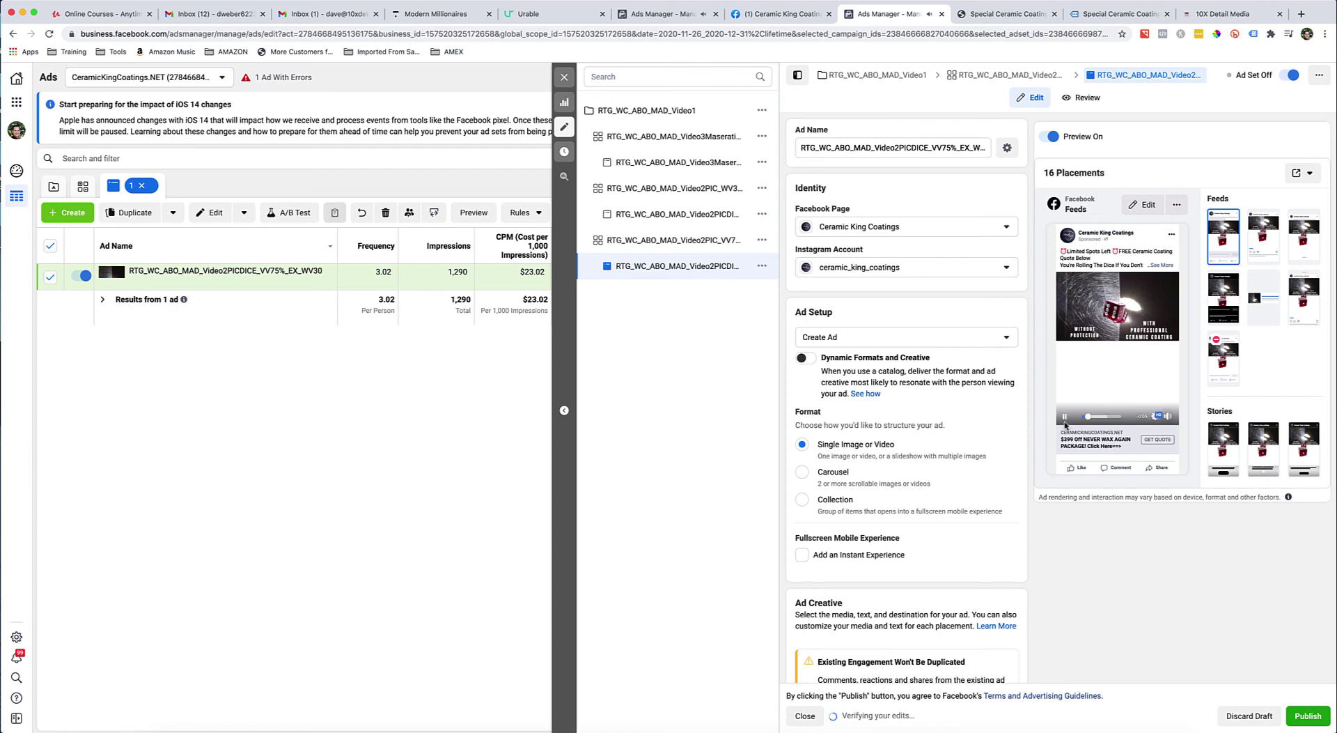
left_click(1102, 323)
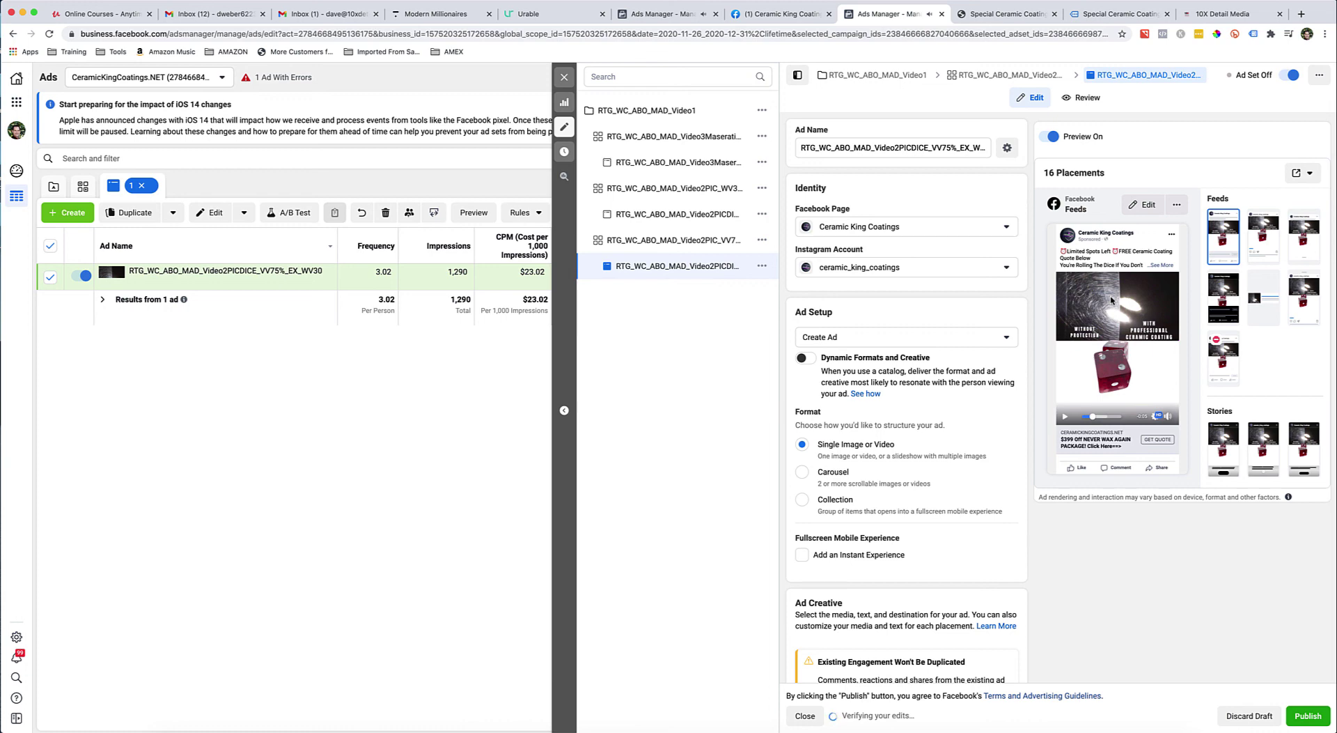
Close the dice ad's editor, clear its selection and open the ad sets of the RTG_WC_ABO_MAD_Janoffer1_BlackCar campaign
left_click(564, 79)
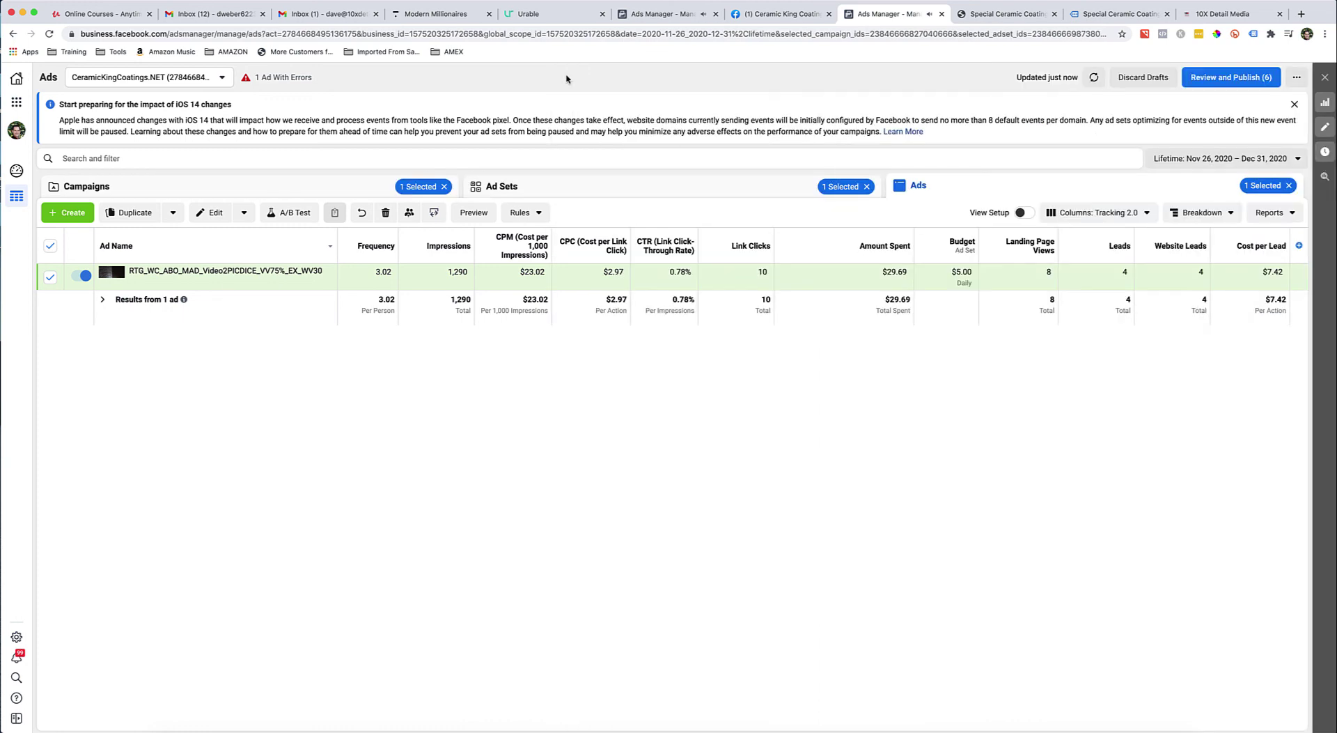
left_click(52, 247)
left_click(123, 187)
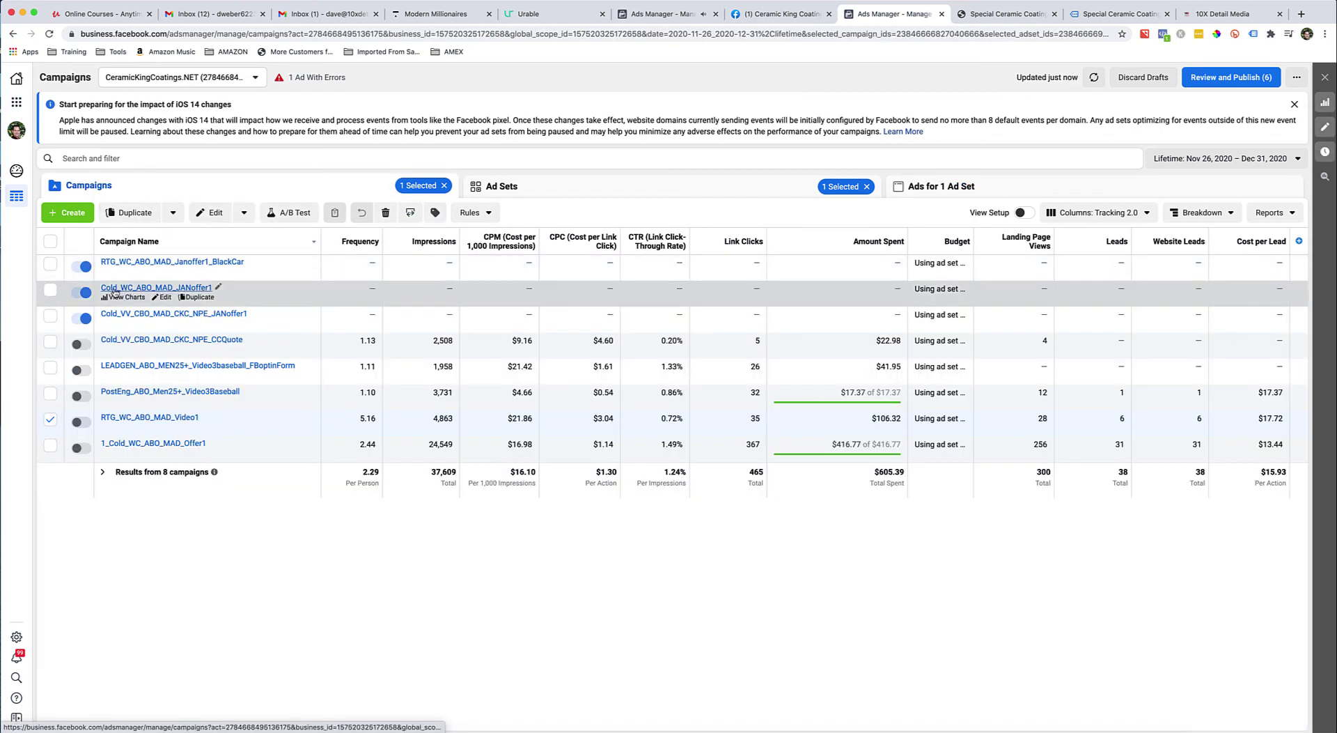
left_click(153, 263)
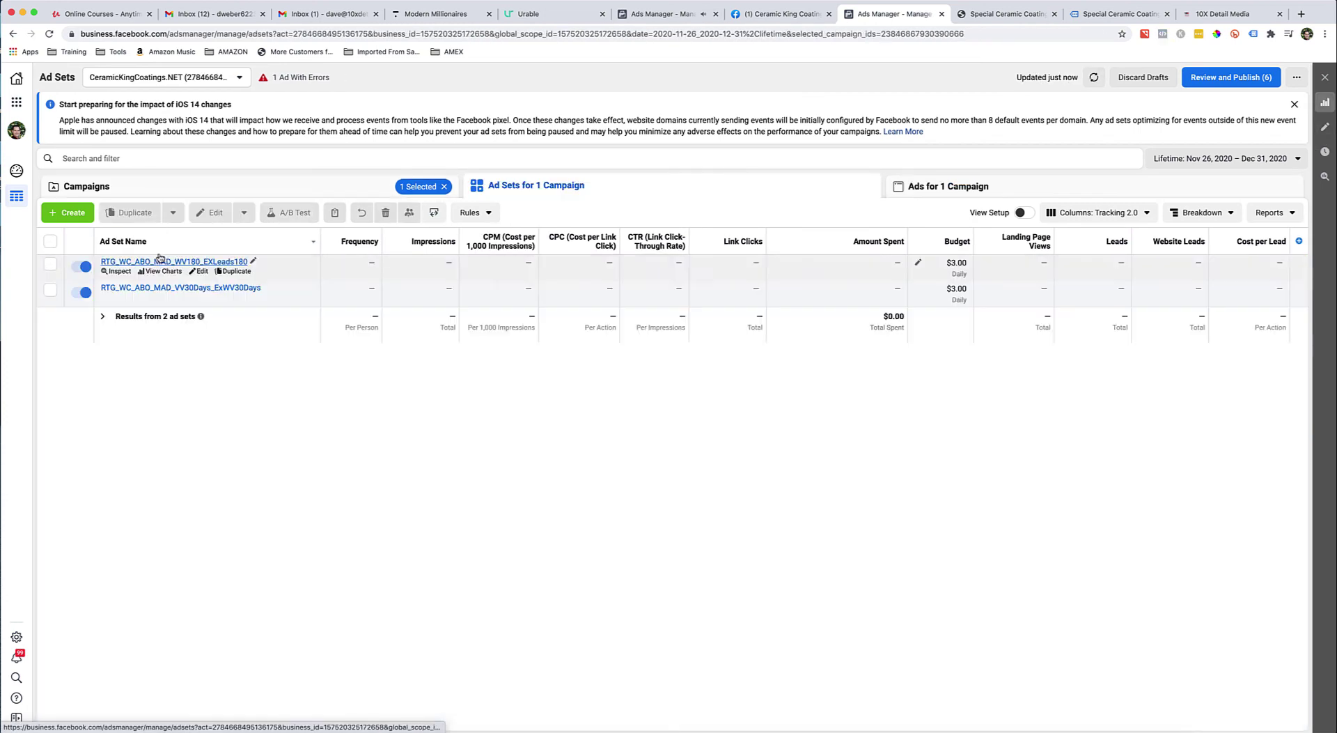
Duplicate the RTG_WC_ABO_MAD_VV30Days_ExWV30Days ad set once in its original campaign and remove "- Copy" from the new name
mouse_move(119, 293)
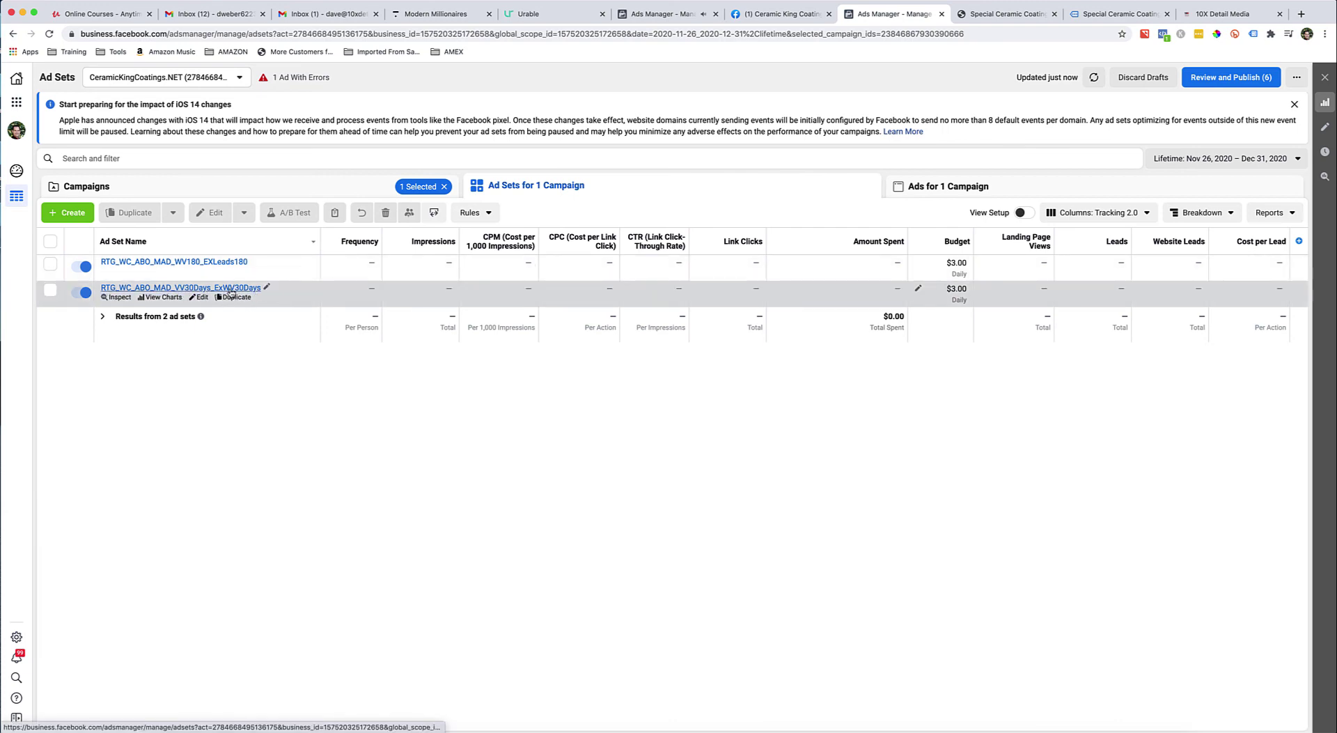
left_click(237, 297)
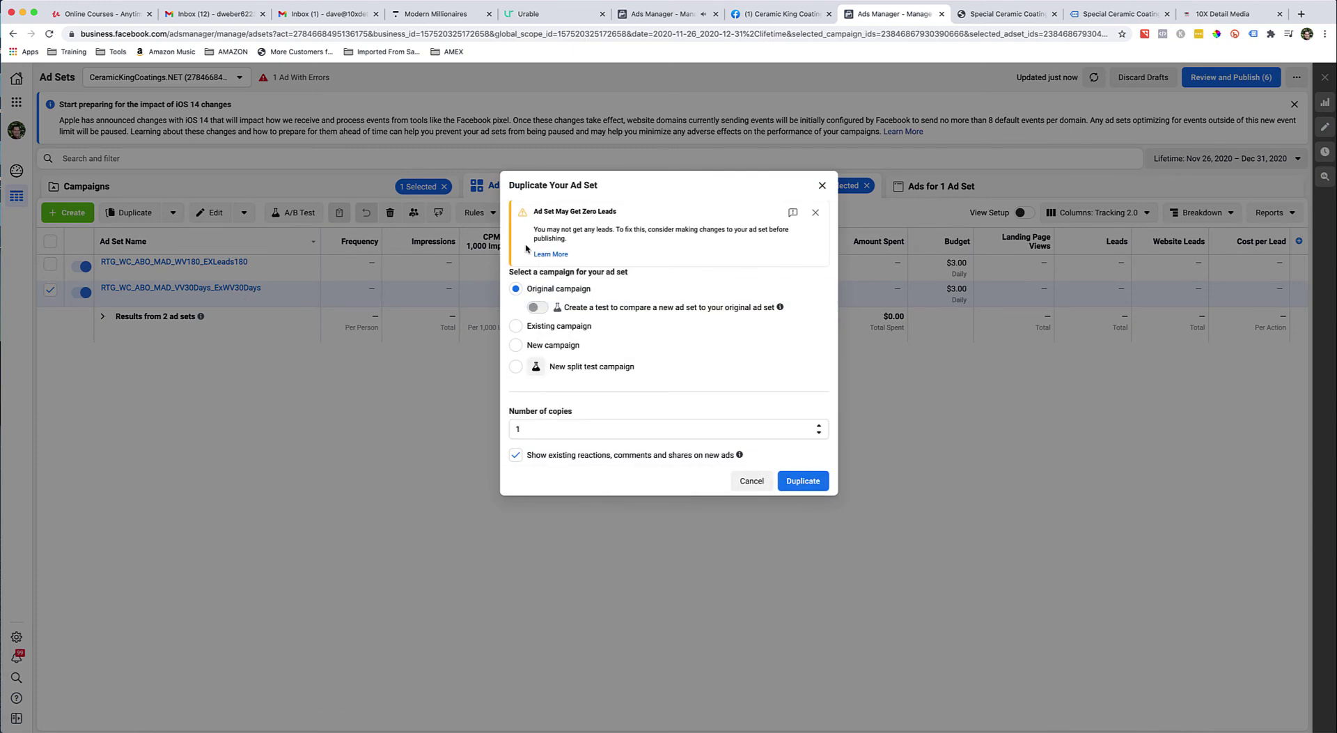
left_click(800, 481)
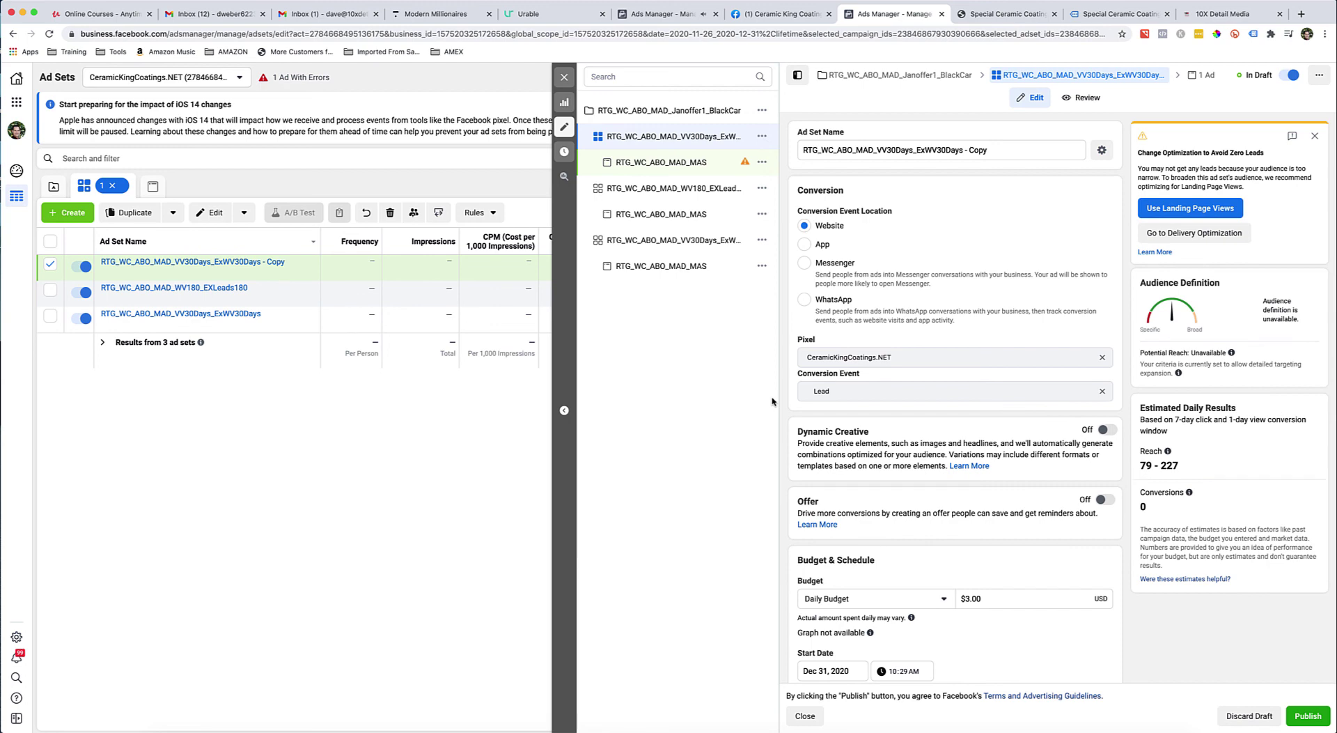
left_click(1007, 150)
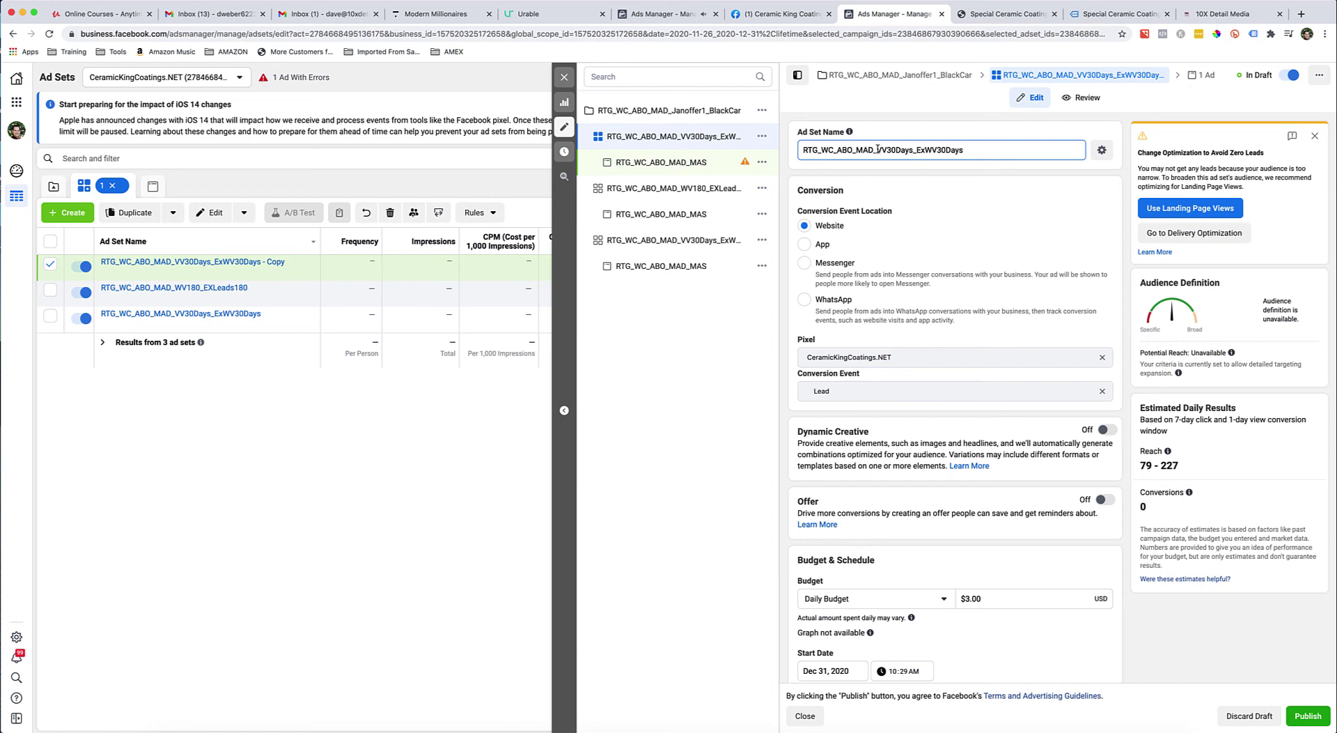
type("VideoDICE")
type("_")
scroll(912, 308, "down", 2)
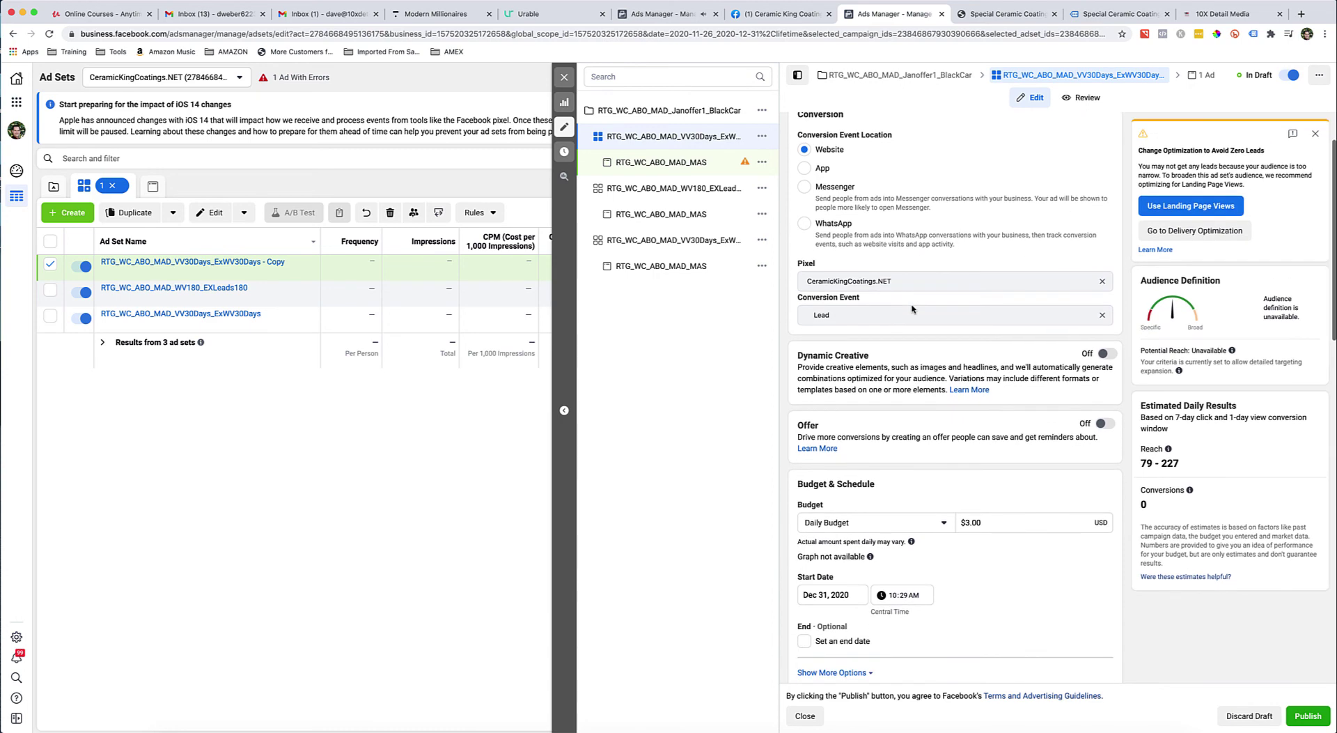
scroll(912, 308, "down", 10)
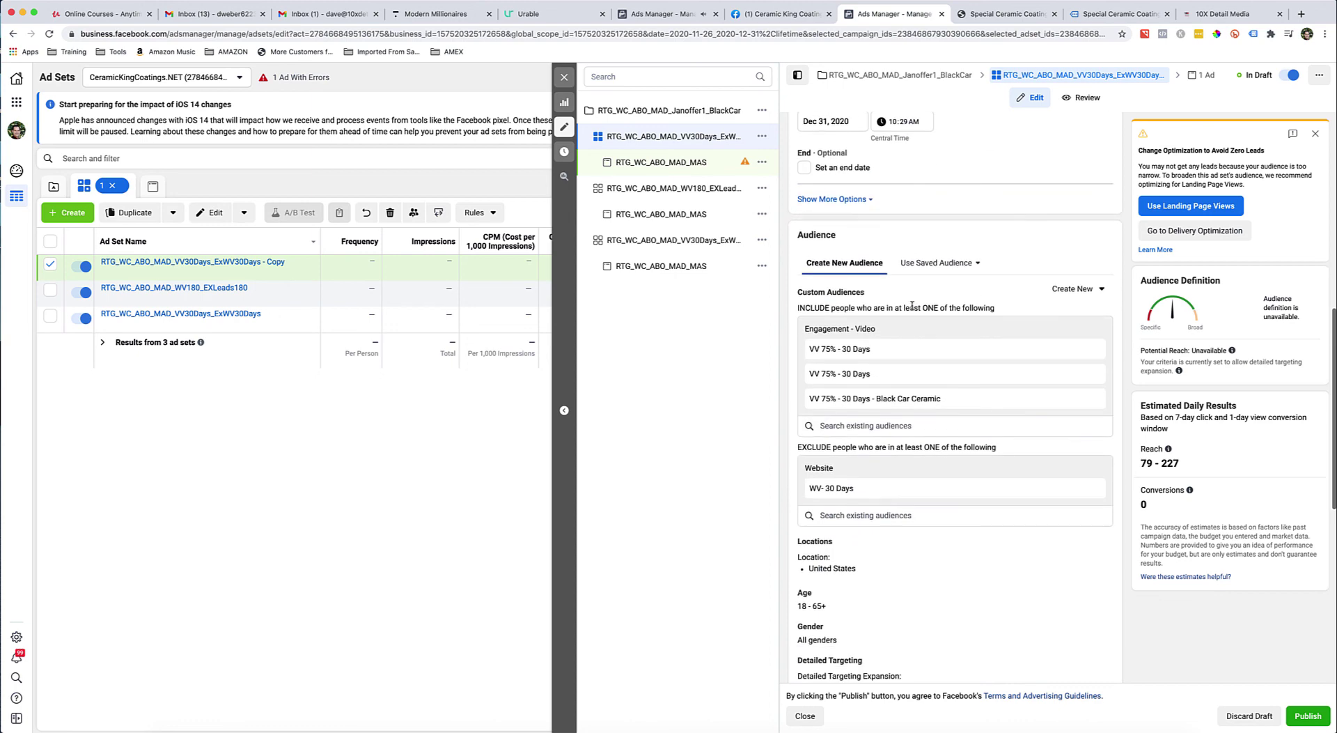
scroll(912, 309, "up", 12)
left_click_drag(921, 150, 883, 150)
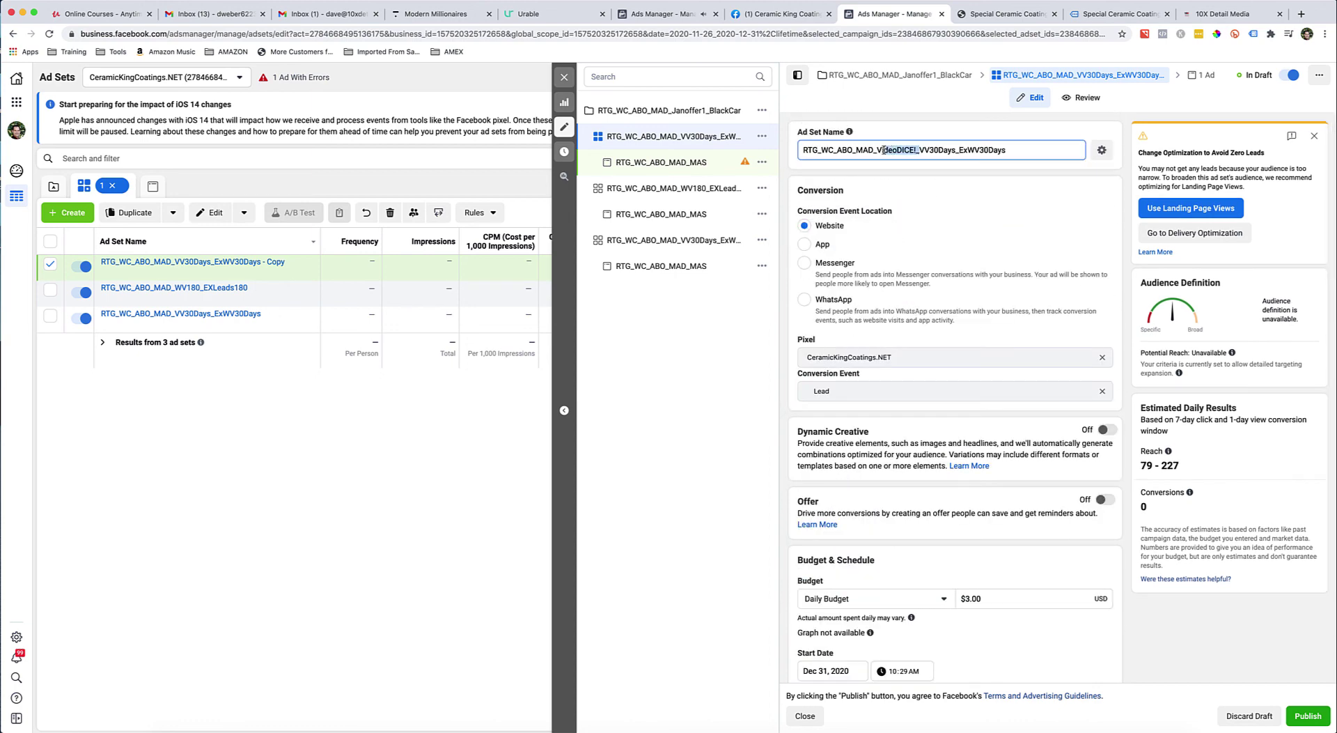
key("BackSpace")
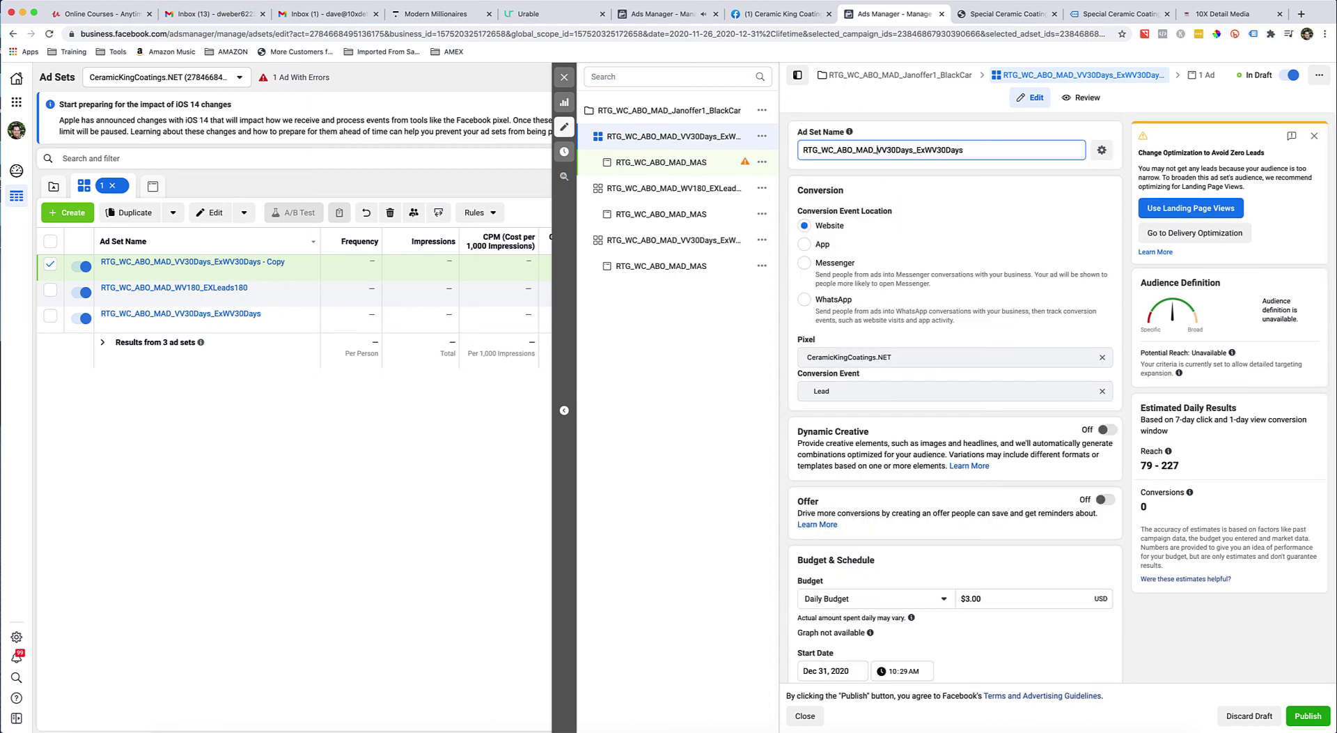
scroll(835, 244, "down", 8)
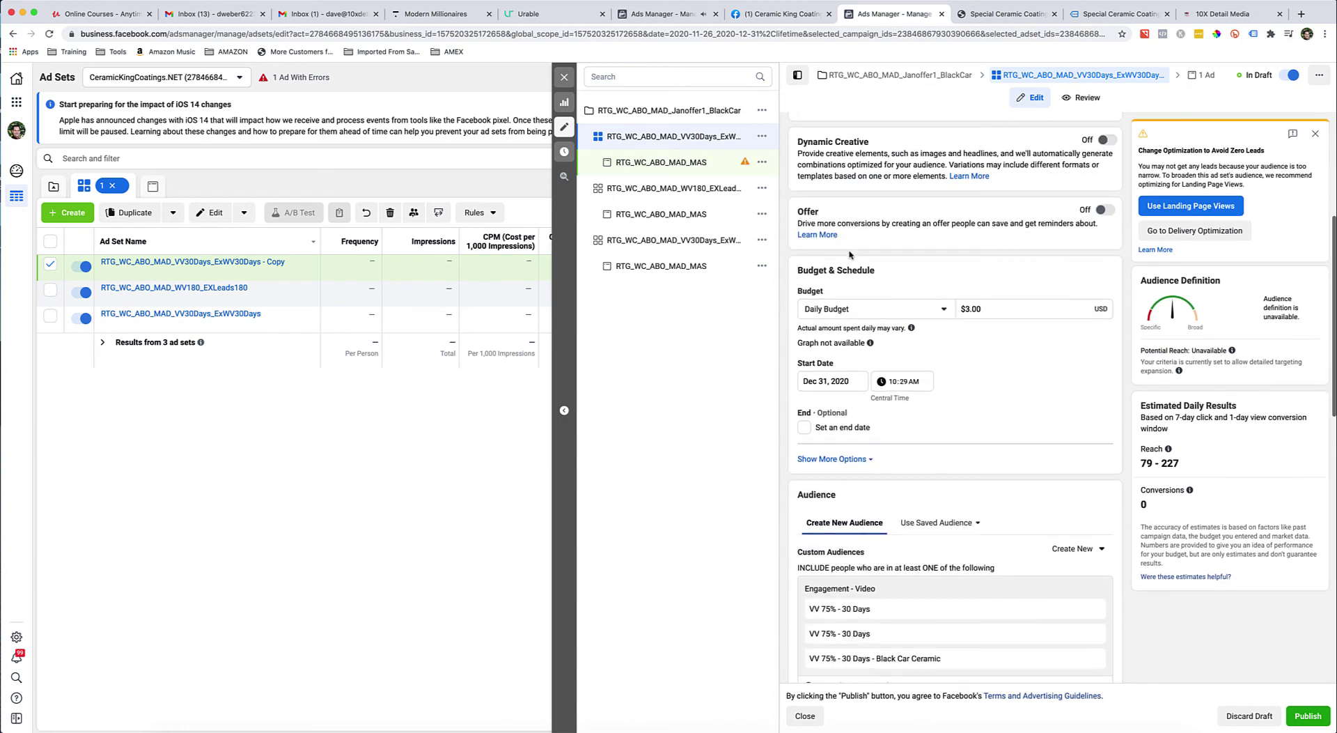
Rename the ad in the newly duplicated RTG_WC_ABO_MAD_VV30Days_ExWV30Days ad set as RTG_WC_ABO_MAD_VideoDICE
scroll(850, 254, "down", 15)
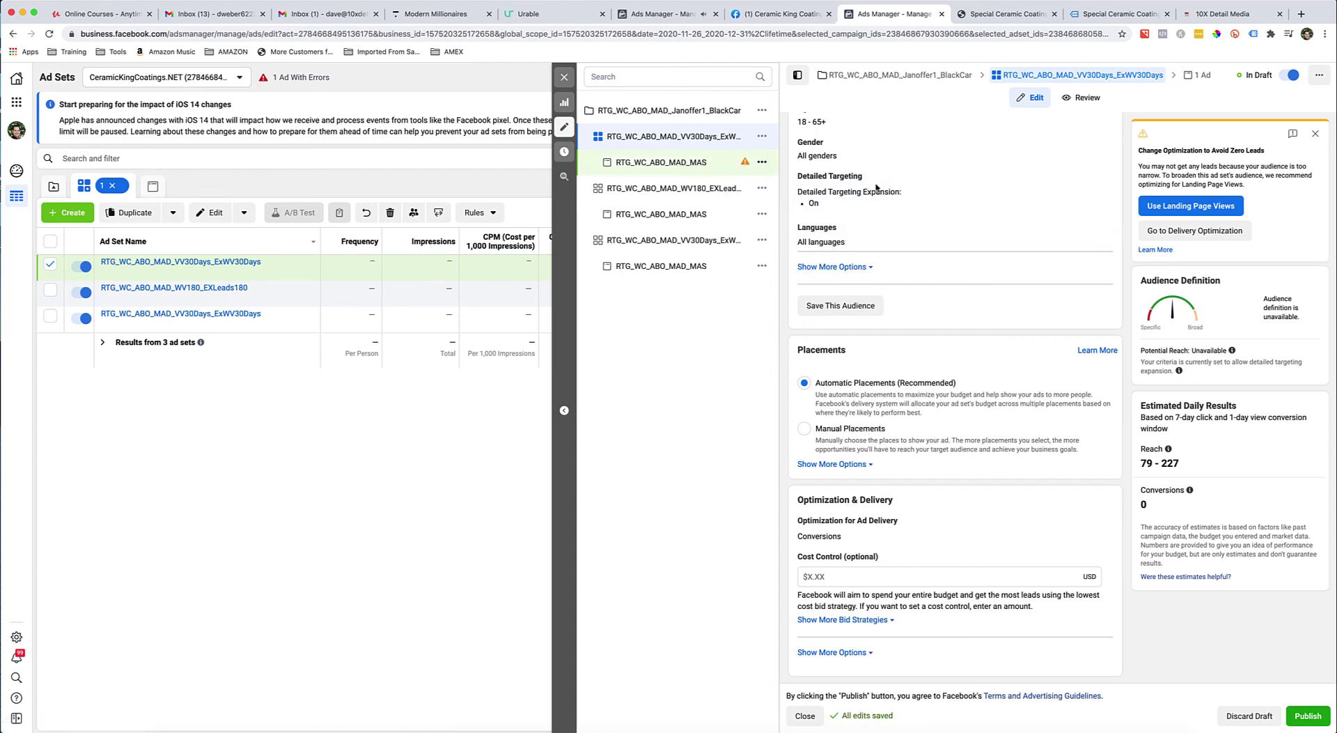
left_click(695, 166)
double_click(884, 148)
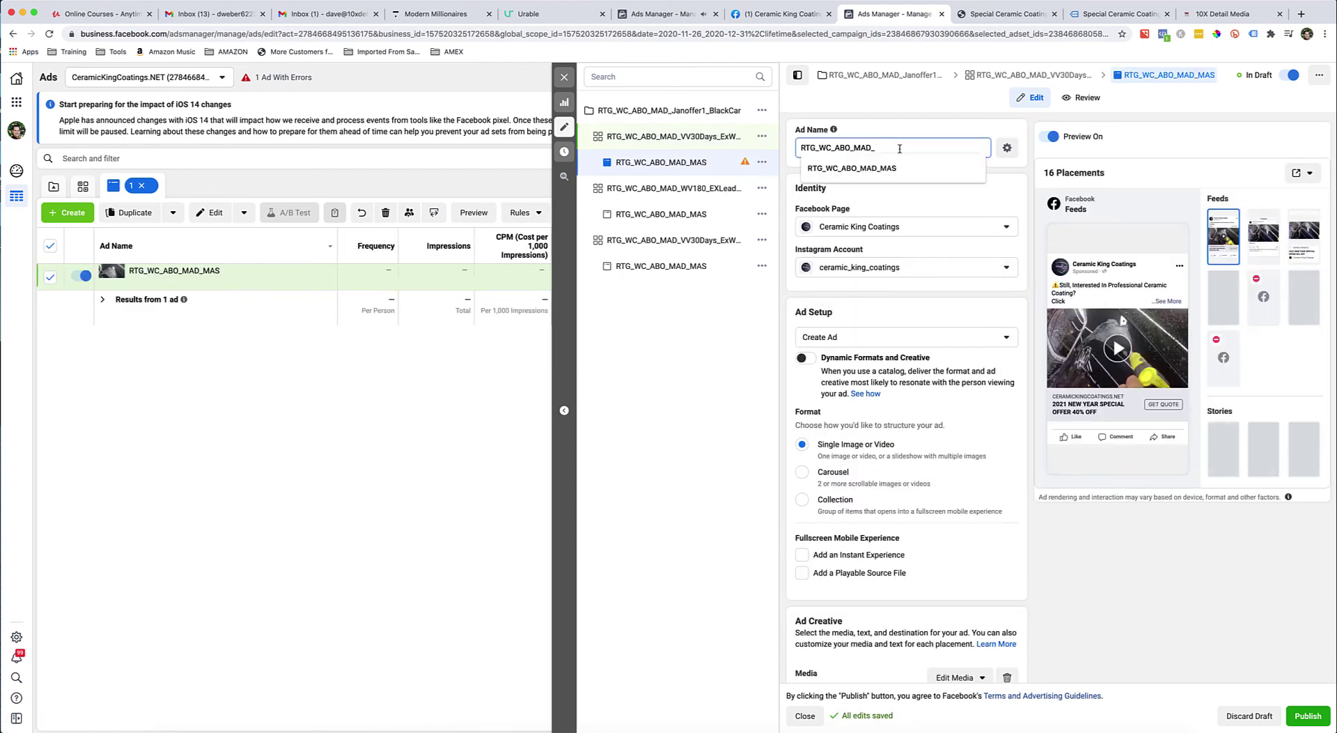
type("VideoNICE!")
key("BackSpace")
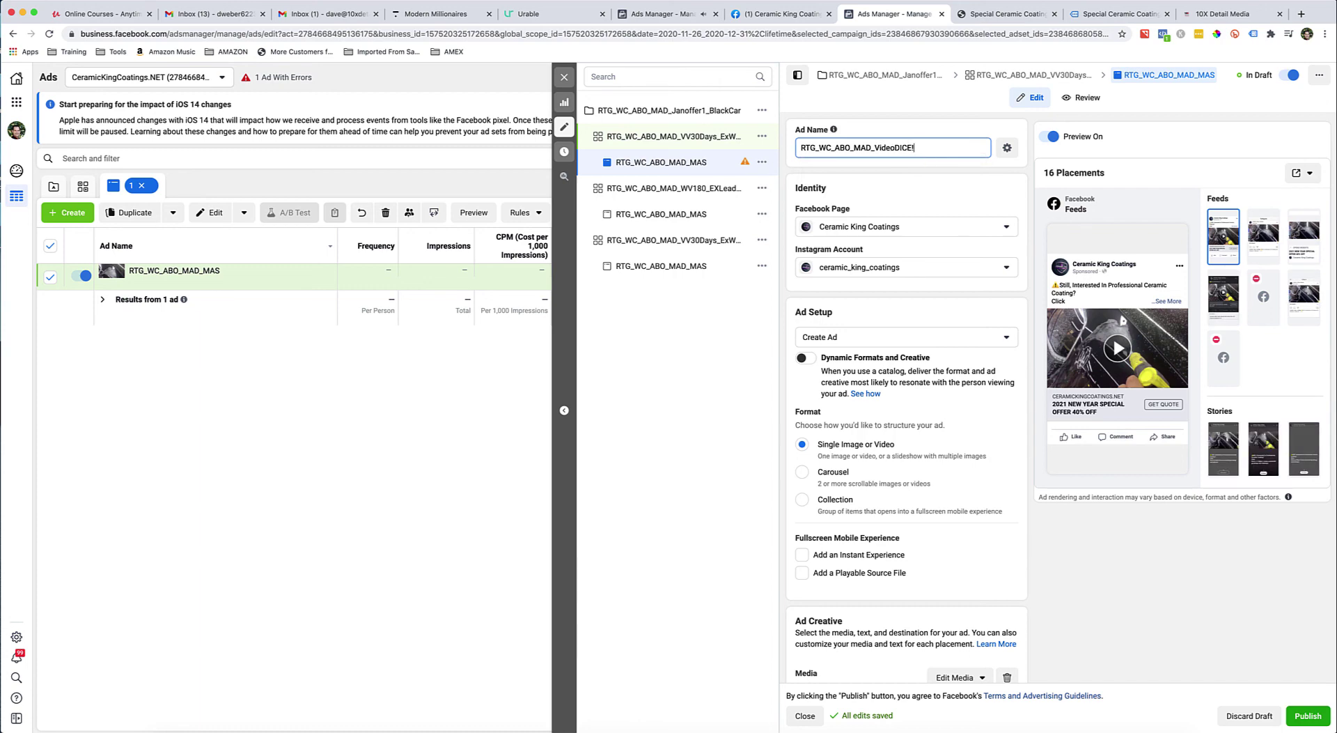
Replace the ad's video with the first "Social Post #" dice video from the account videos and play it in the feed preview
scroll(849, 302, "down", 6)
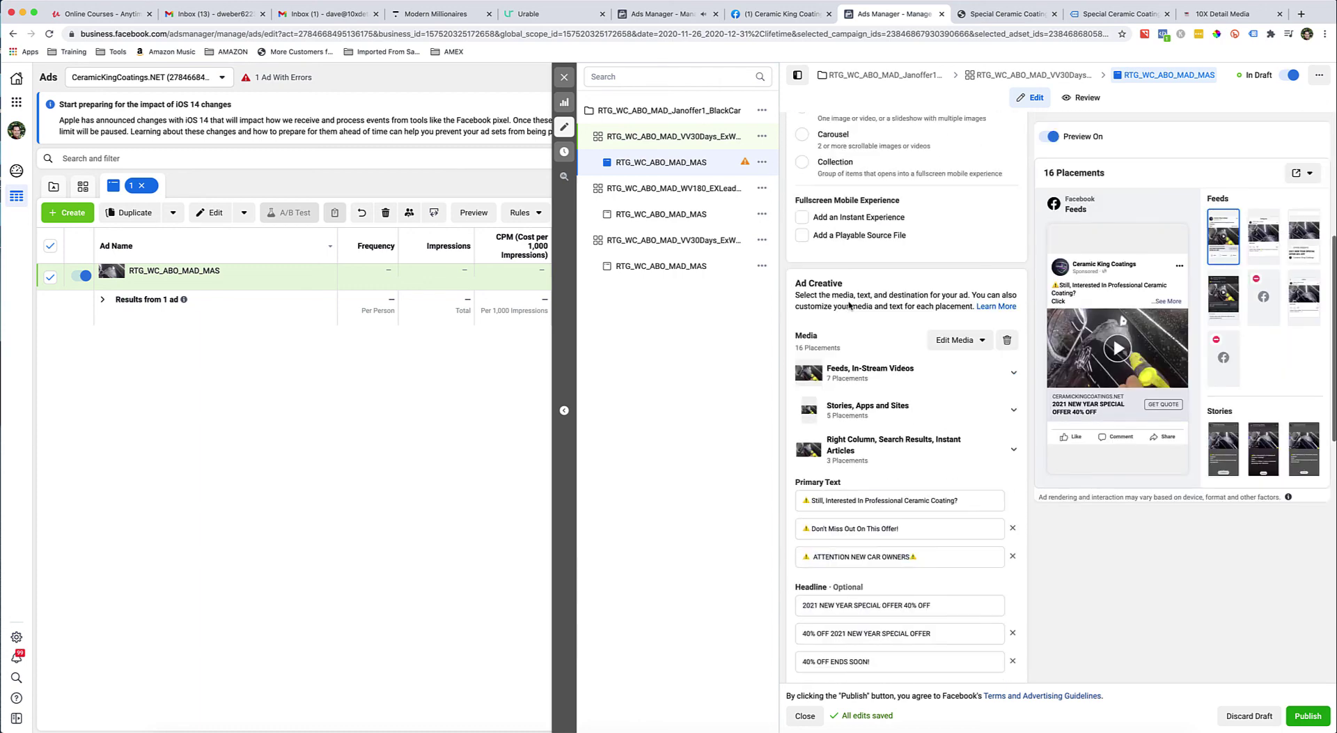
scroll(849, 301, "down", 2)
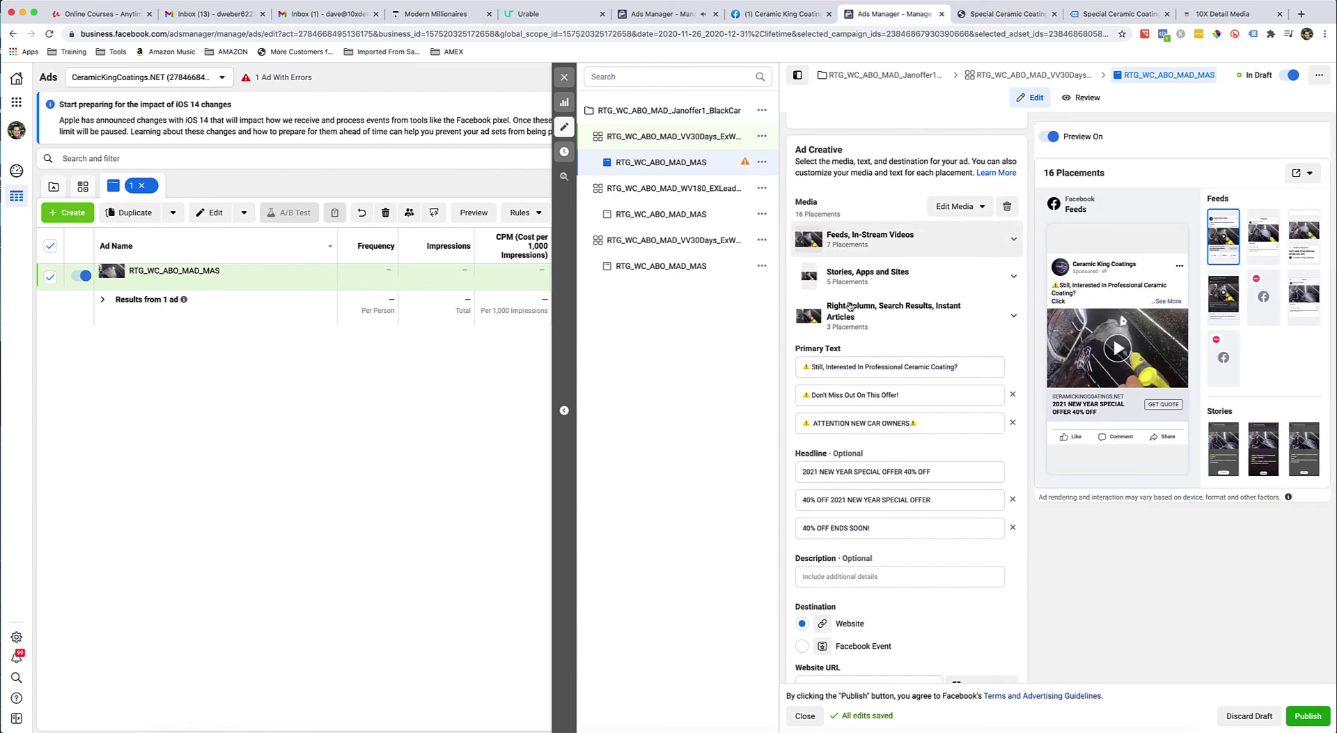
scroll(963, 244, "up", 3)
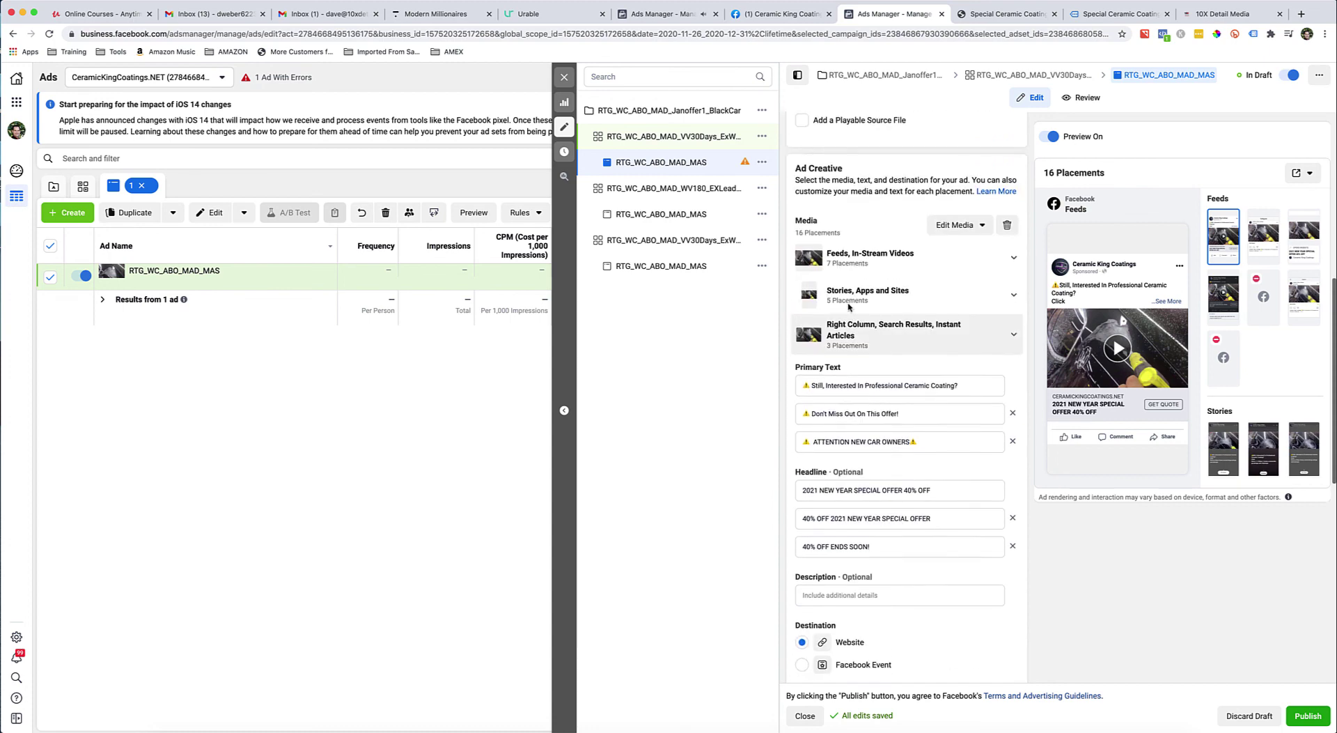
left_click(963, 237)
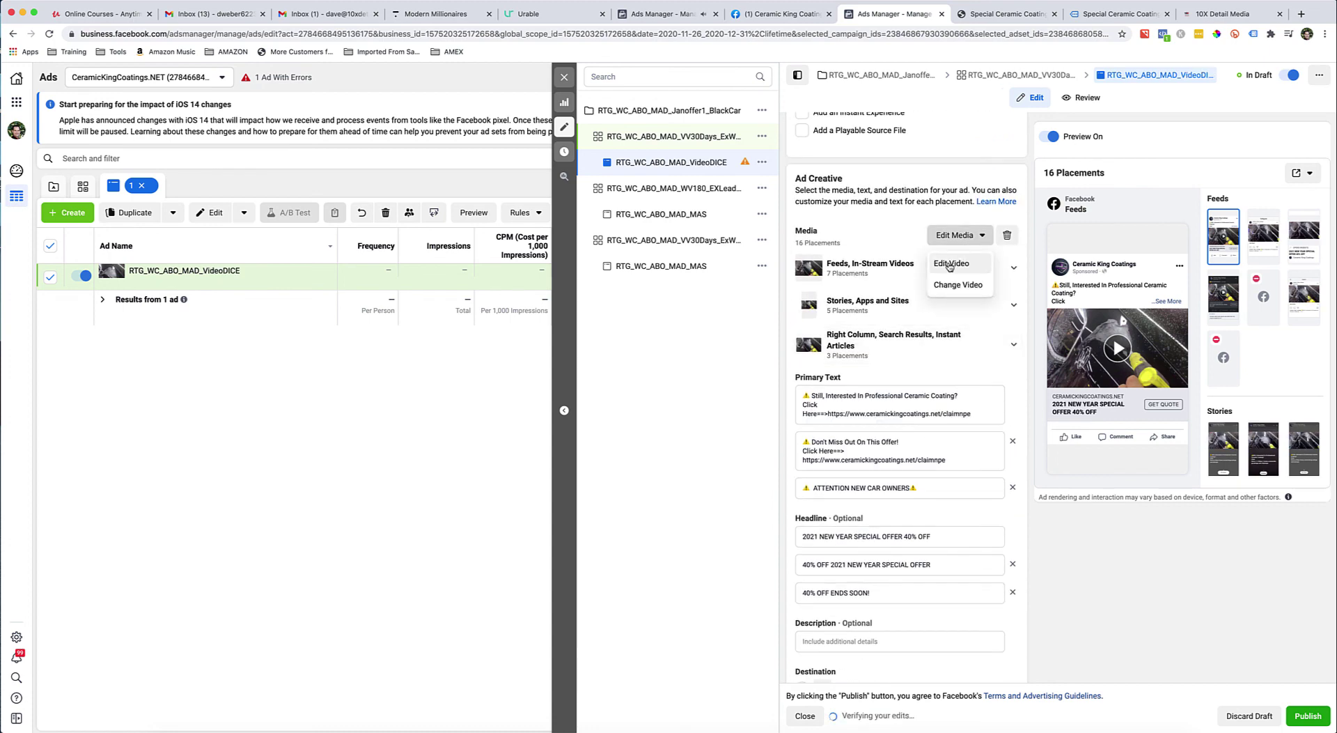
left_click(948, 285)
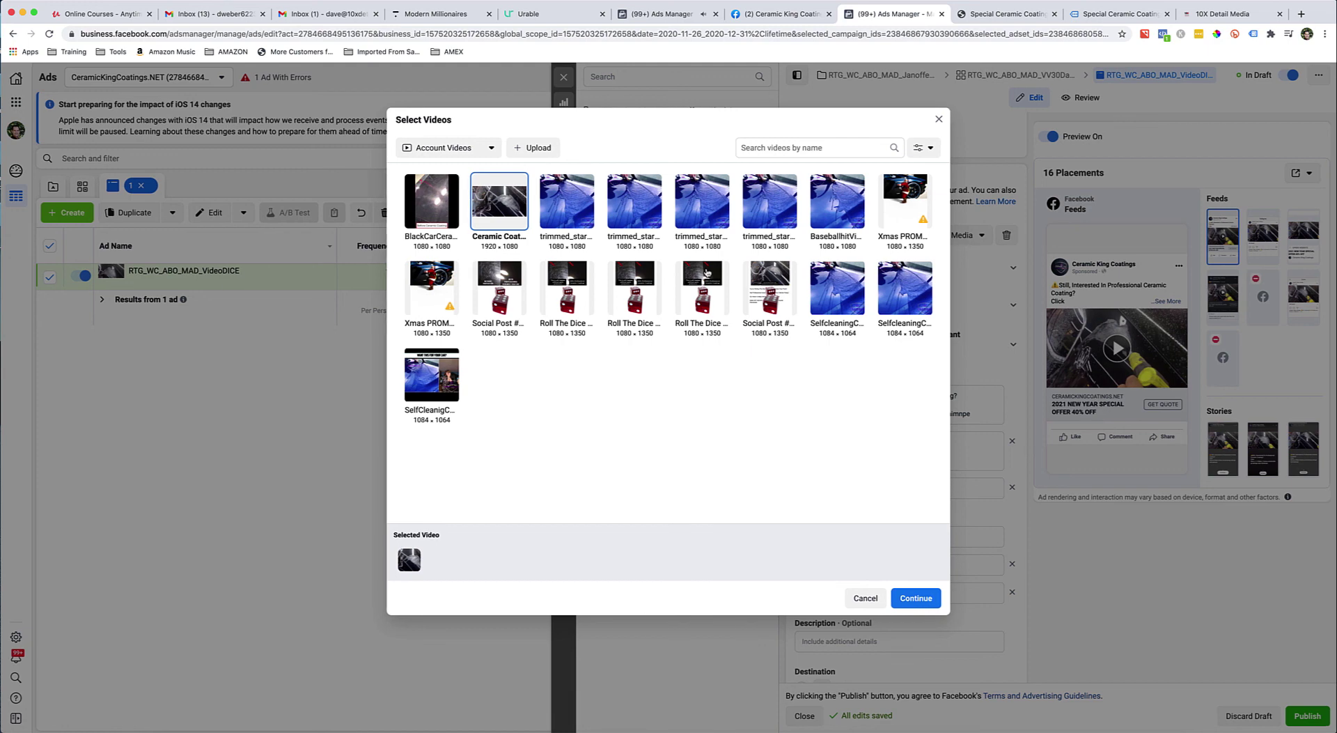
left_click(507, 282)
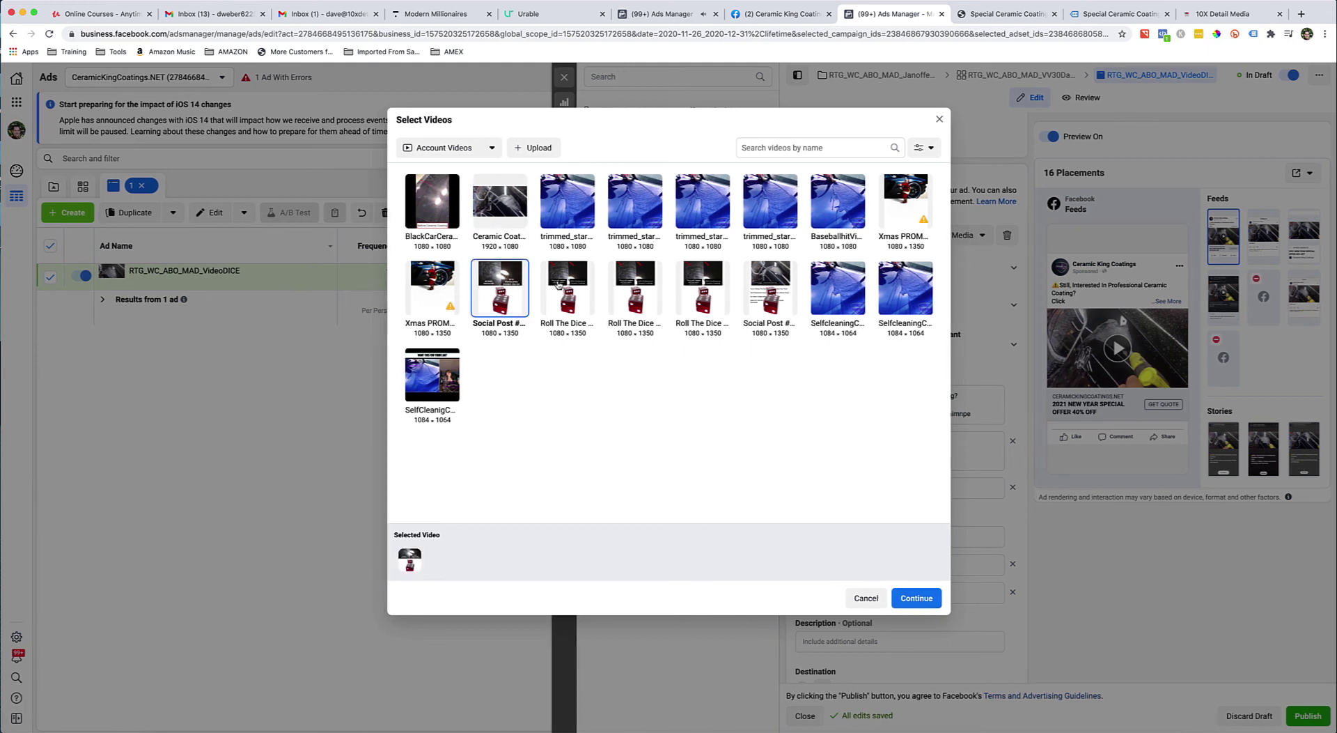
left_click(904, 598)
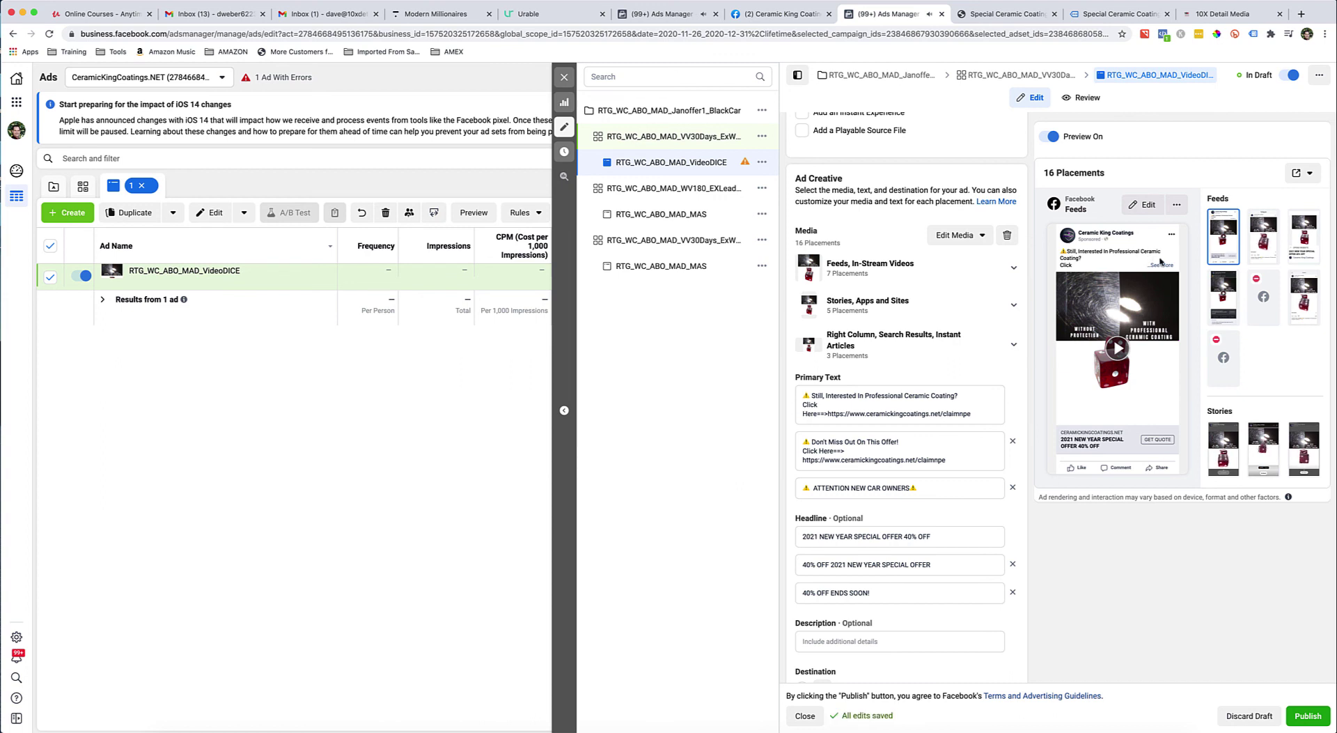
scroll(899, 404, "down", 1)
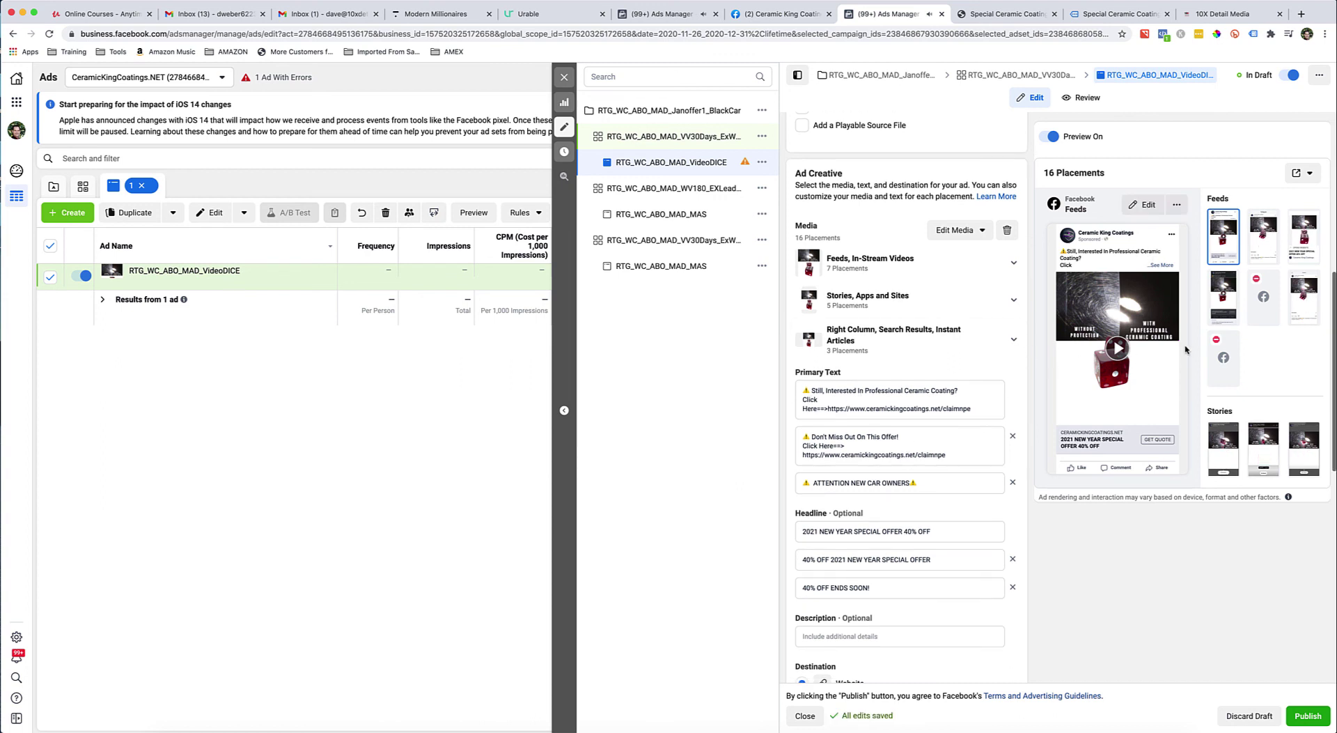
left_click(1115, 348)
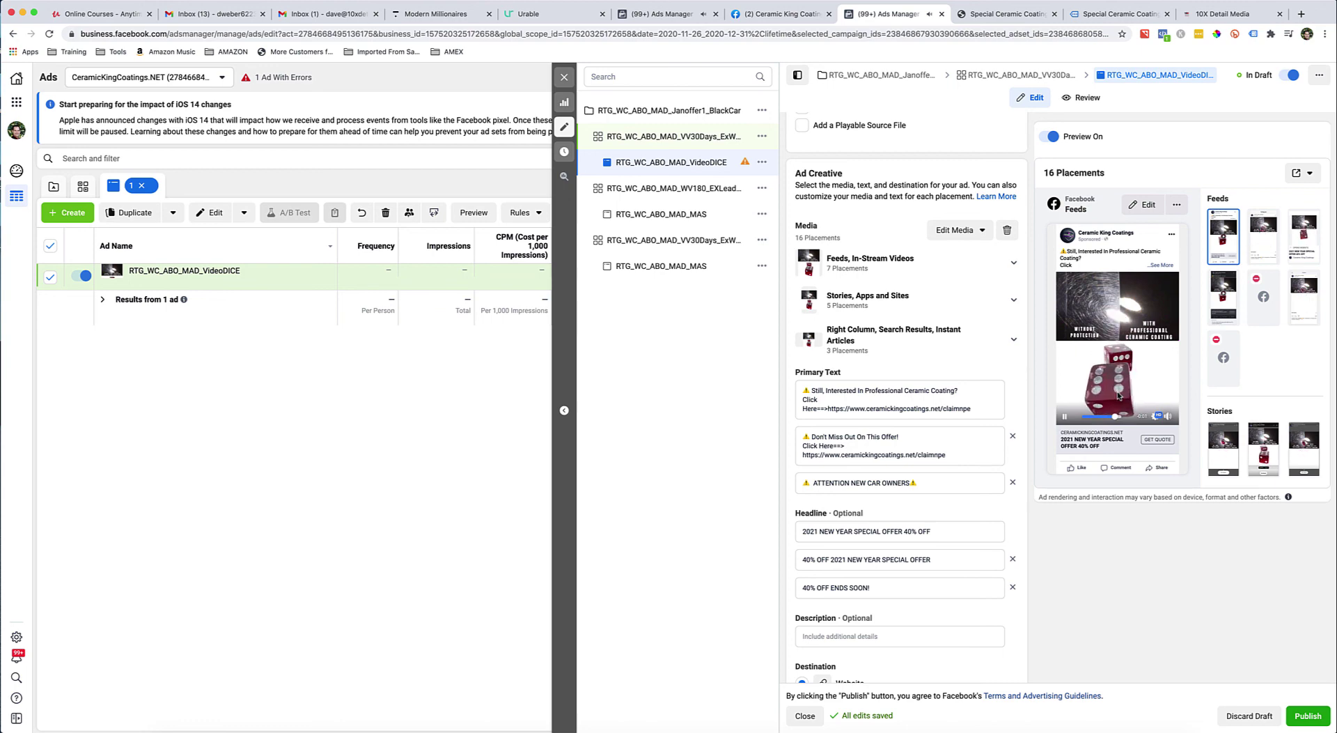
Publish the duplicated ad set with its RTG_WC_ABO_MAD_VideoDICE ad and close the editor
scroll(898, 425, "down", 10)
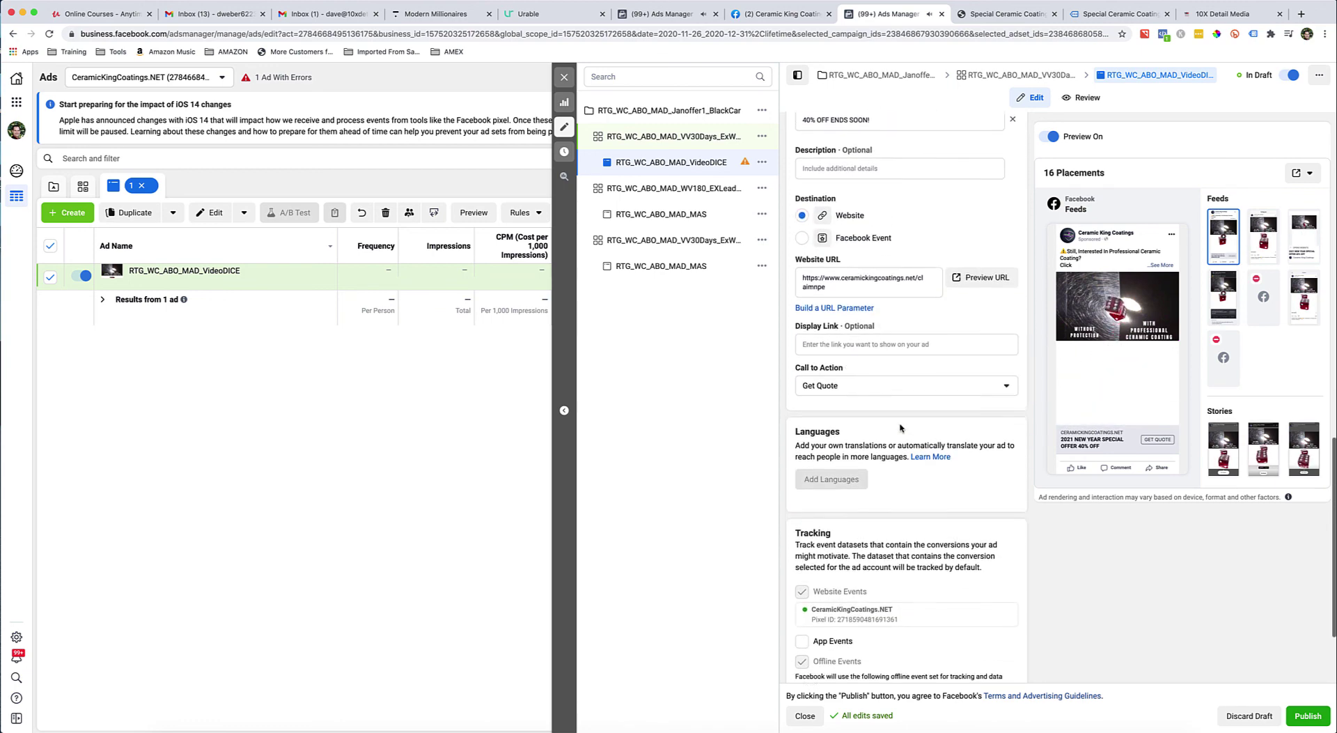
scroll(900, 427, "down", 3)
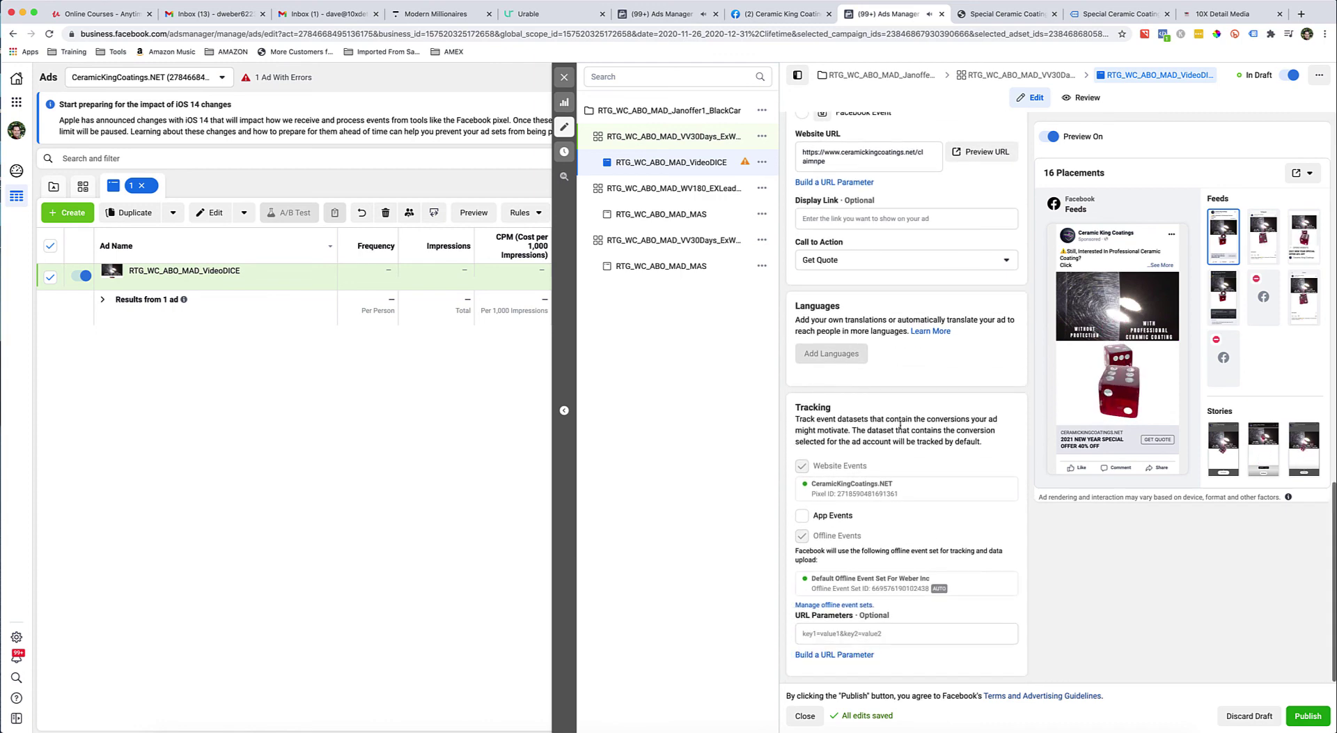
left_click(1309, 716)
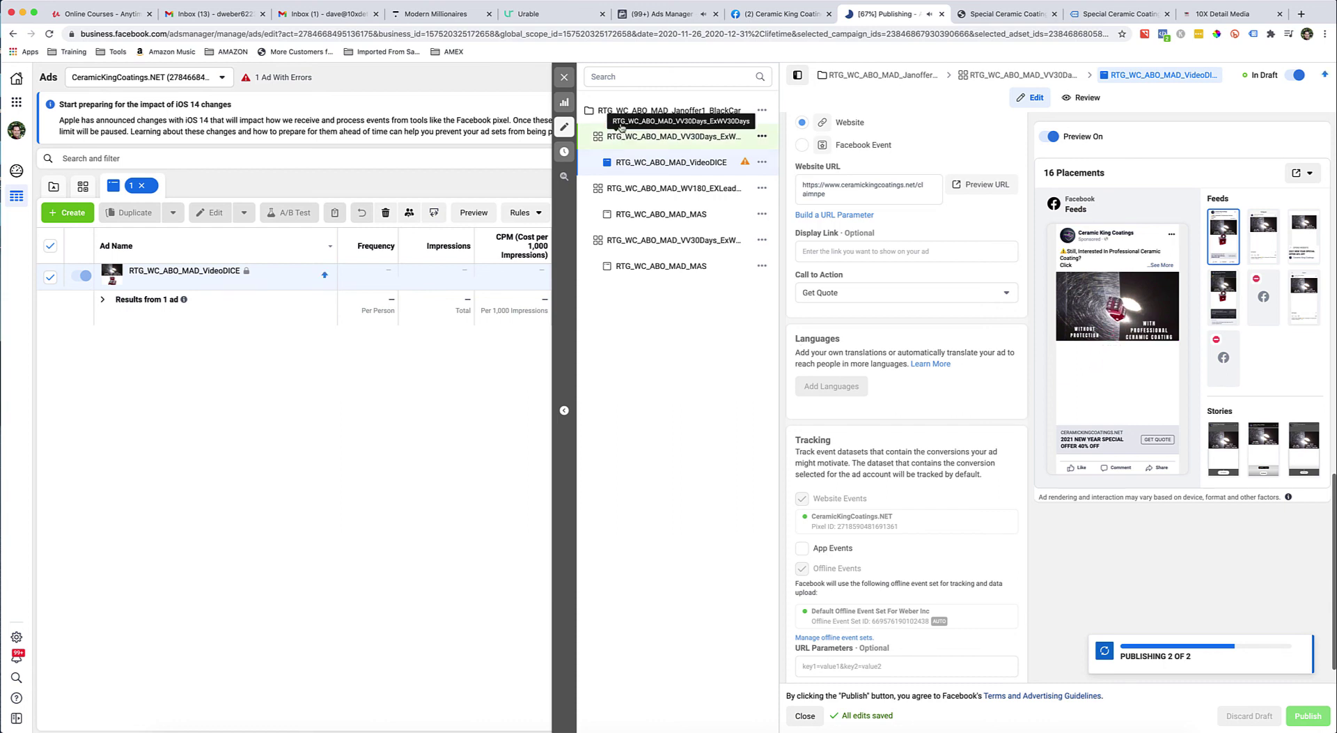
left_click(564, 77)
left_click(1094, 1)
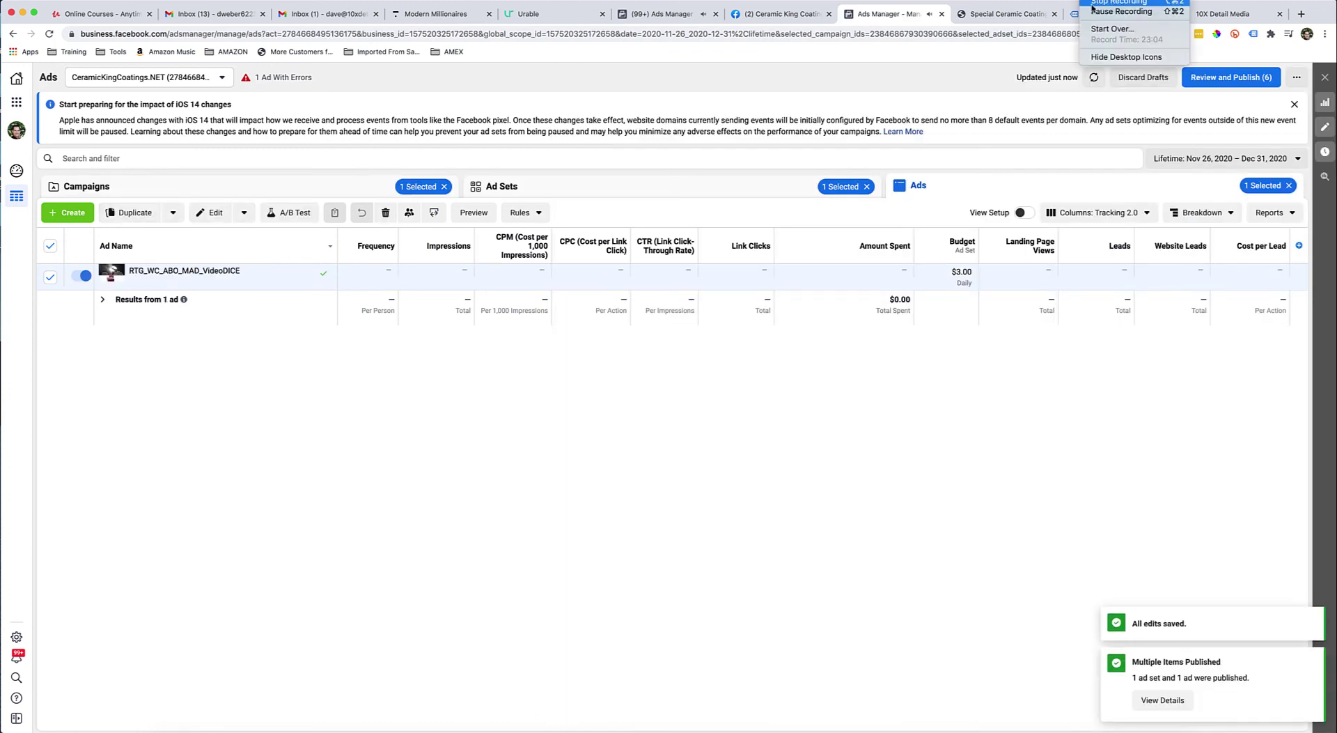